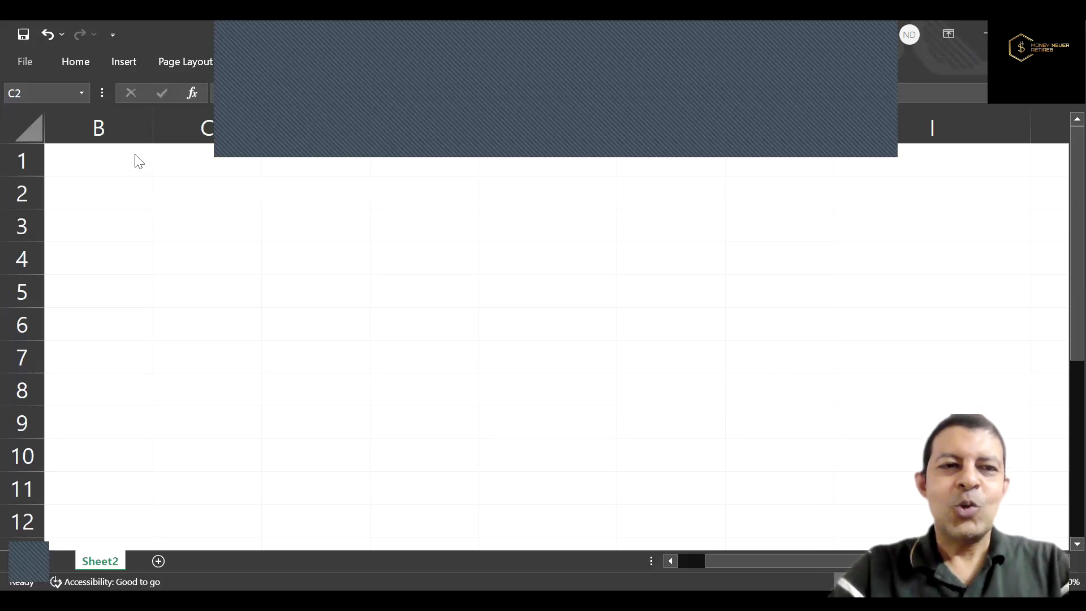
# Label cell B1 "Name" and enter the person's first name beside it in C1.
pyautogui.click(134, 154)
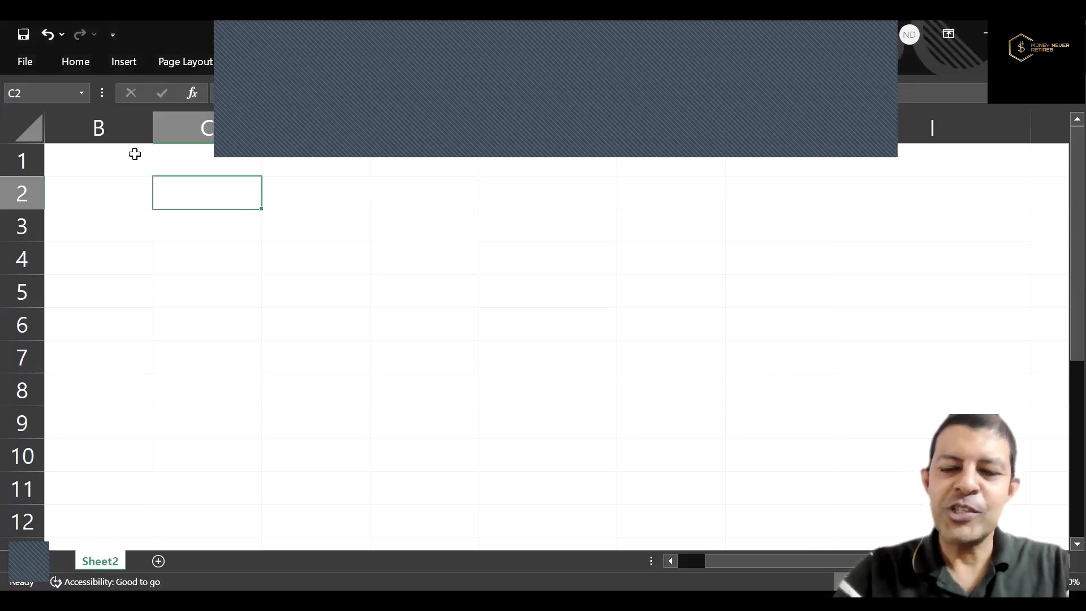
pyautogui.press('Up')
pyautogui.press('Left')
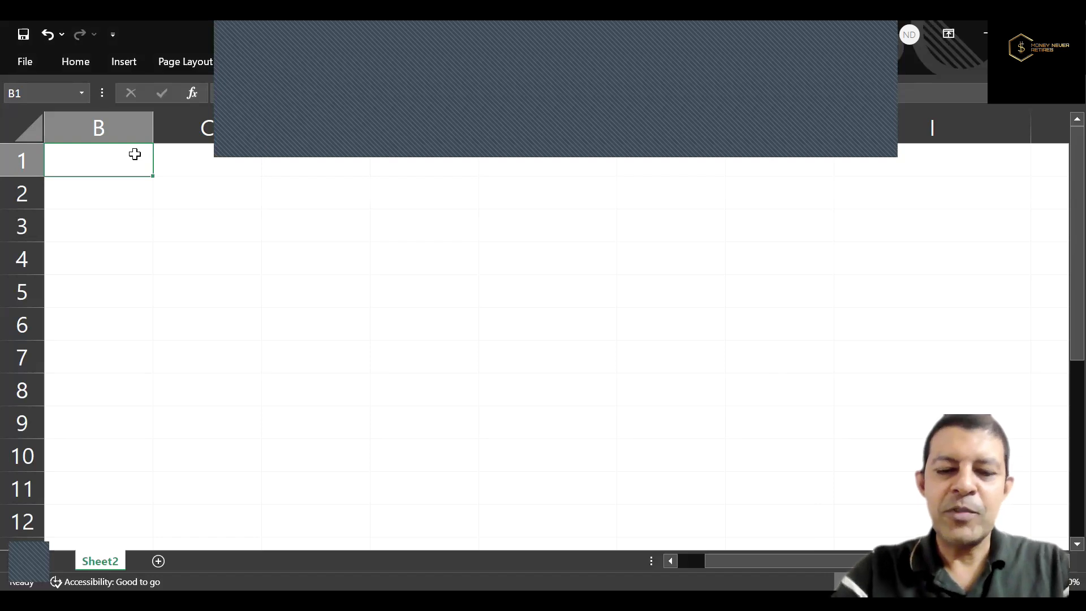
pyautogui.write('Name')
pyautogui.press('Tab')
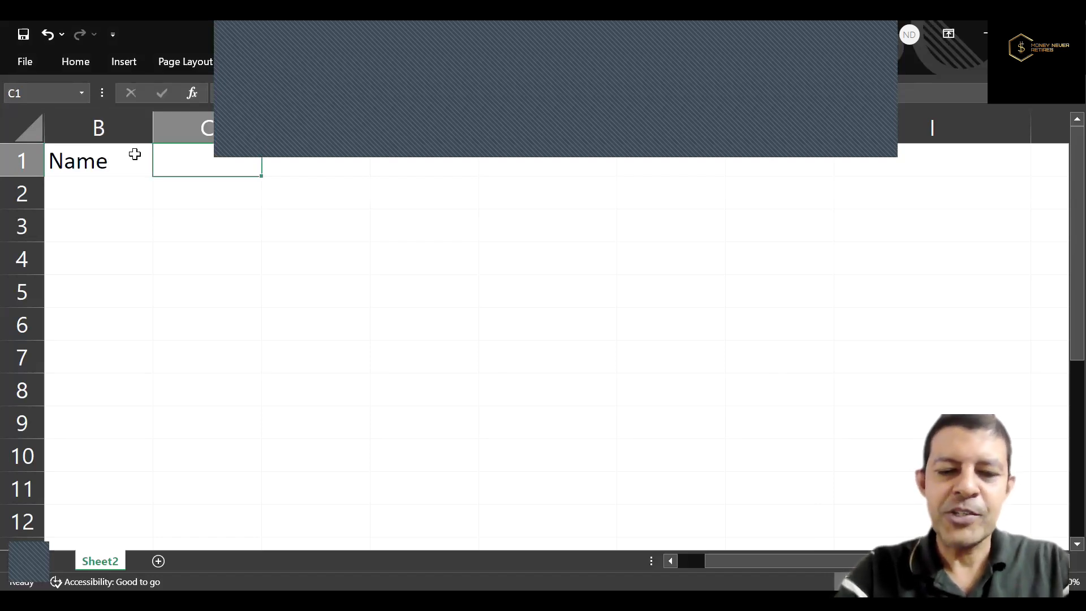
pyautogui.write('Ramesh')
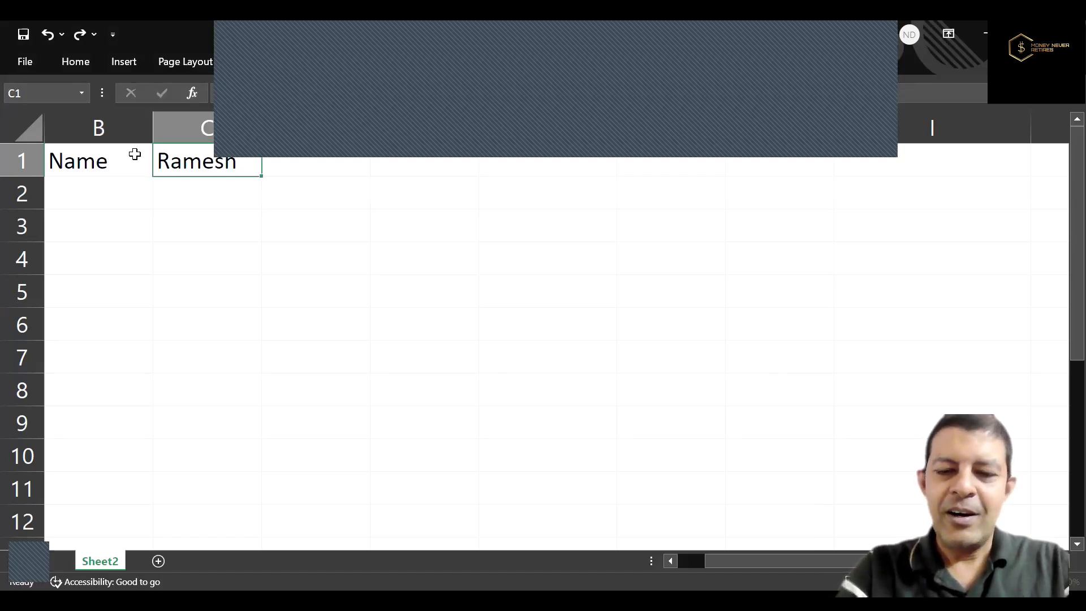
pyautogui.press('Return')
# Label cell B2 "Age" and enter 35 beside it in C2.
pyautogui.write('Age')
pyautogui.press('Tab')
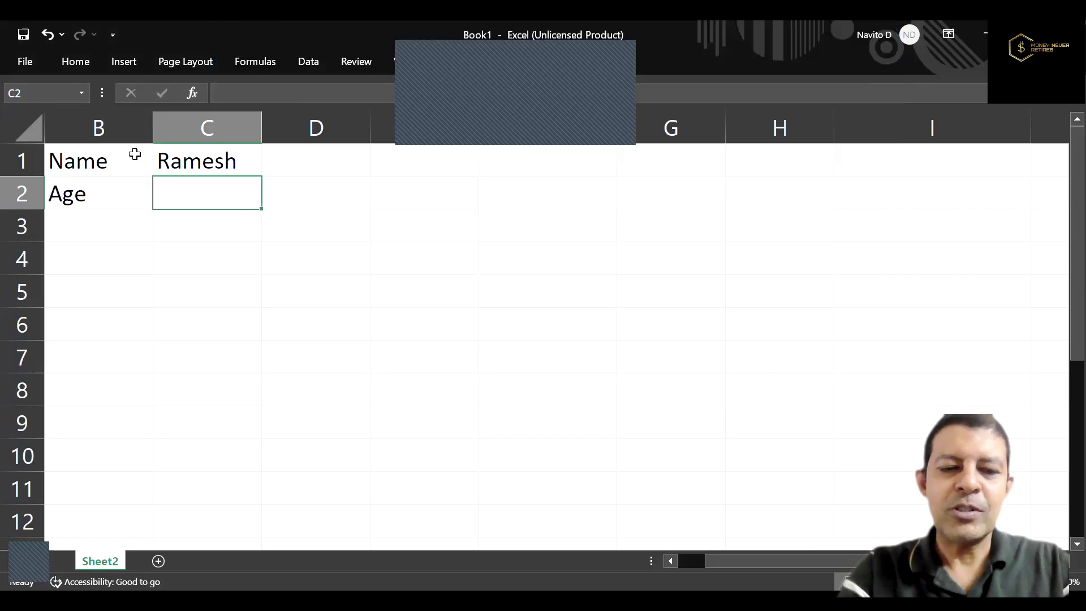
pyautogui.write('35')
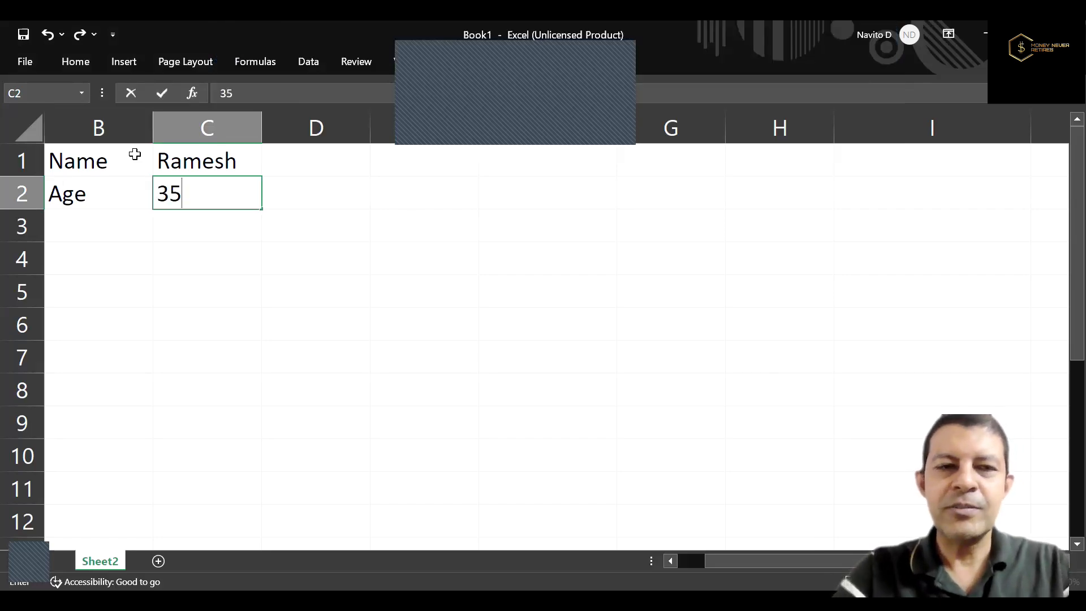
pyautogui.hotkey('ctrl', 'Return')
pyautogui.press('Left')
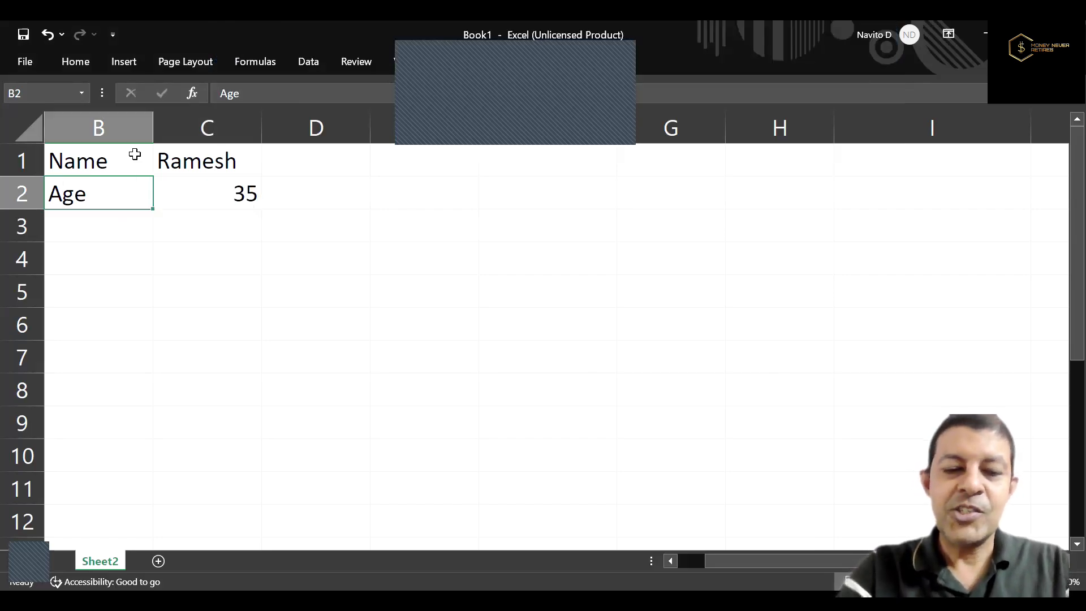
# Add the label "Risk Tolerance" in cell B3, below the Age label.
pyautogui.write('Ri')
pyautogui.press('Escape')
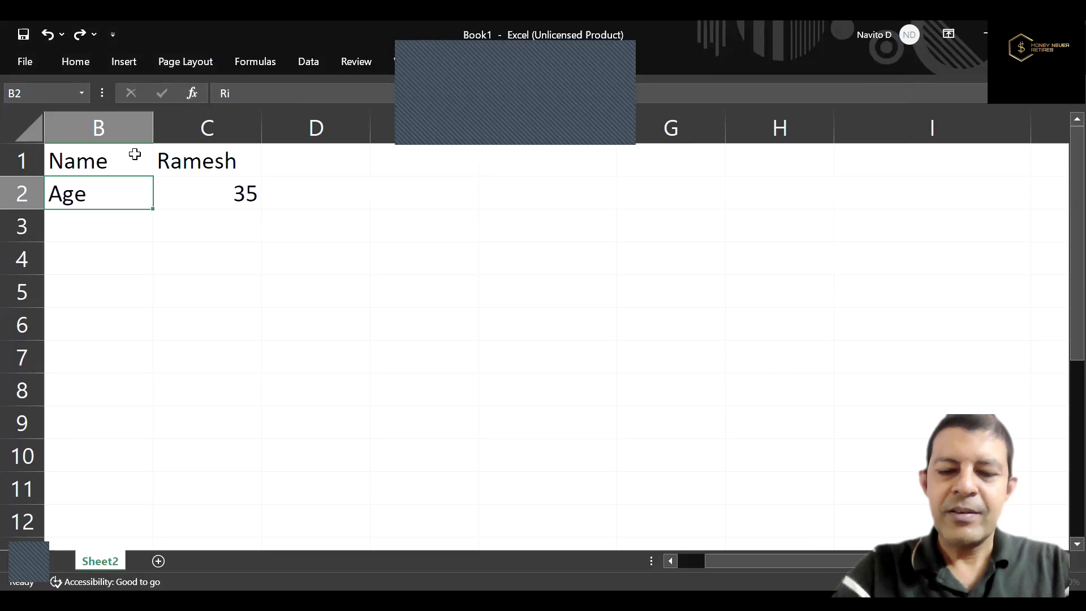
pyautogui.press('Down')
pyautogui.write('Rik')
pyautogui.press('BackSpace')
pyautogui.write('sk')
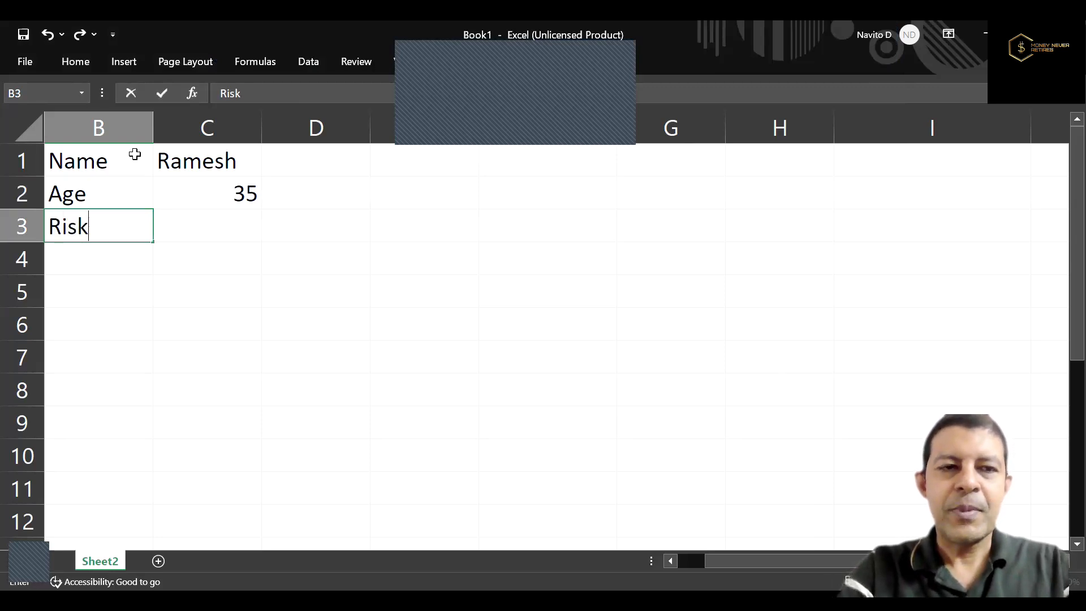
pyautogui.write(' Tolerance')
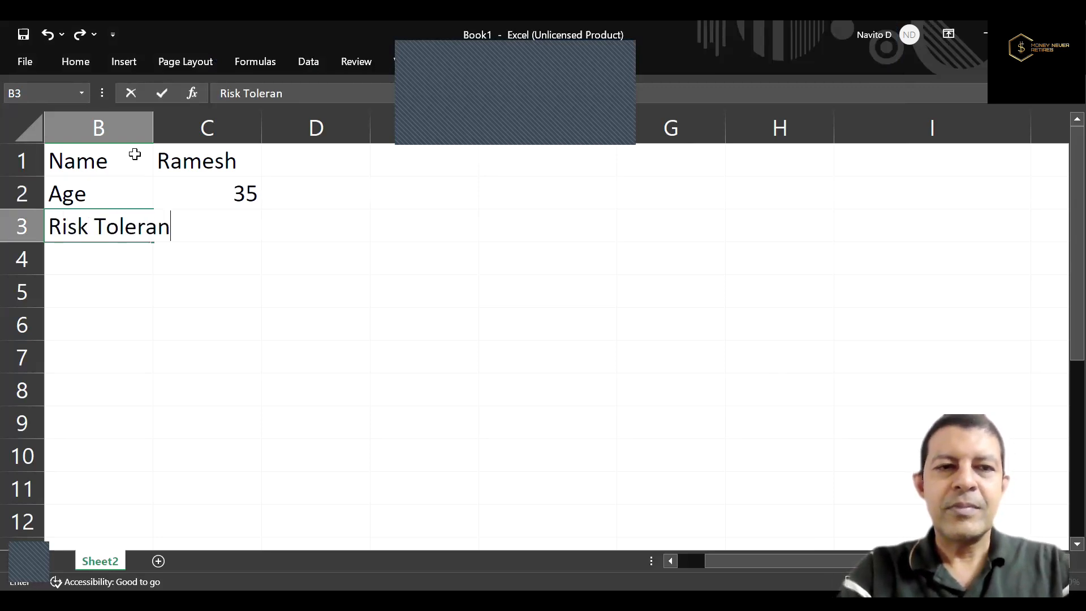
pyautogui.press('Return')
# Add the labels "Insurance" in cell B4 and "Emergency" in cell B5.
pyautogui.write('Insurance')
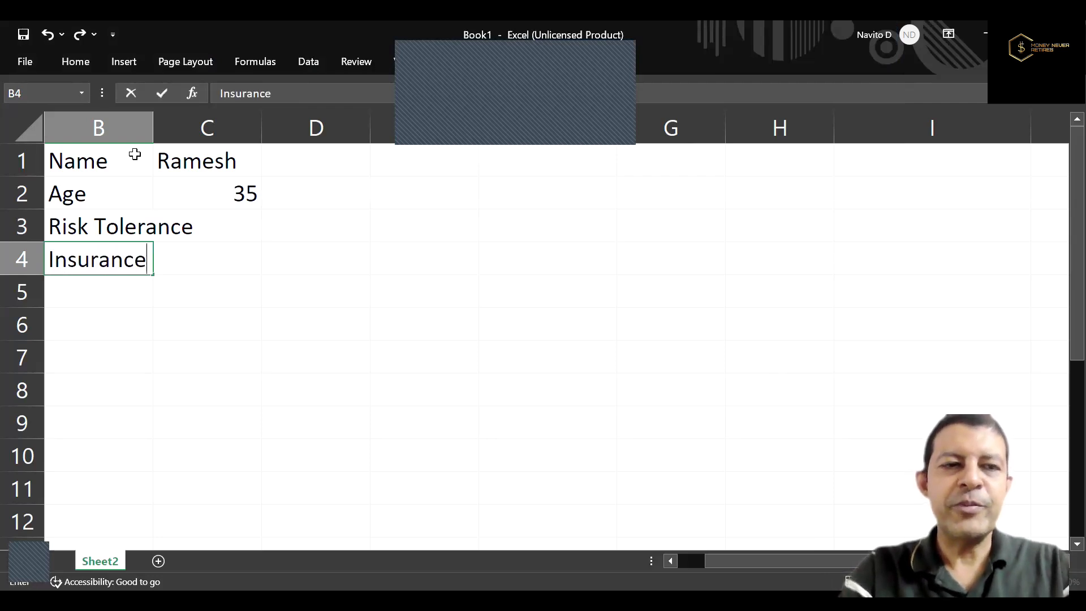
pyautogui.press('Return')
pyautogui.write('Emergy')
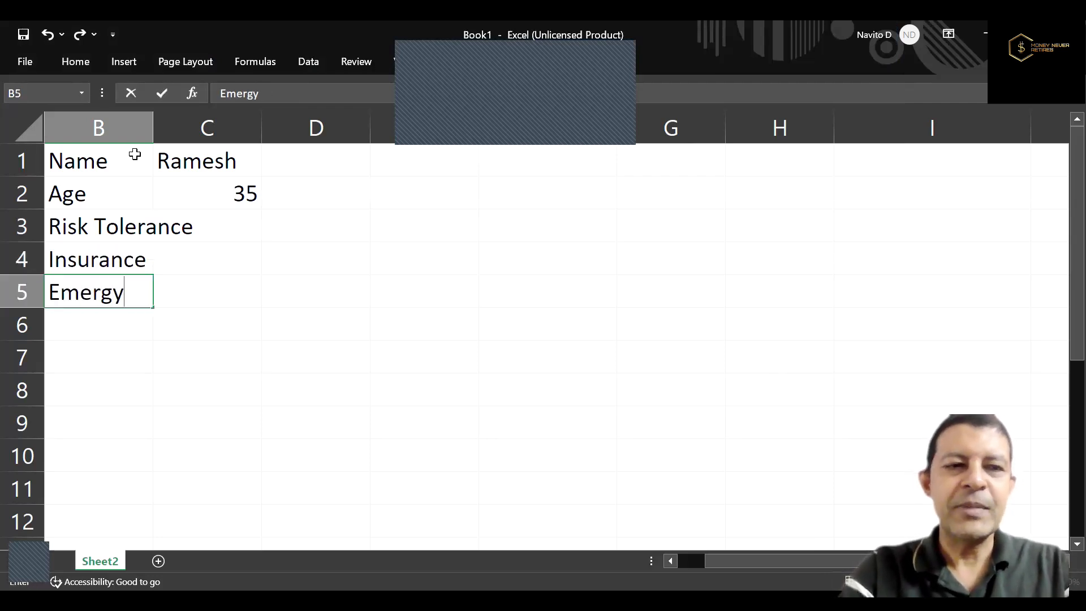
pyautogui.press('Return')
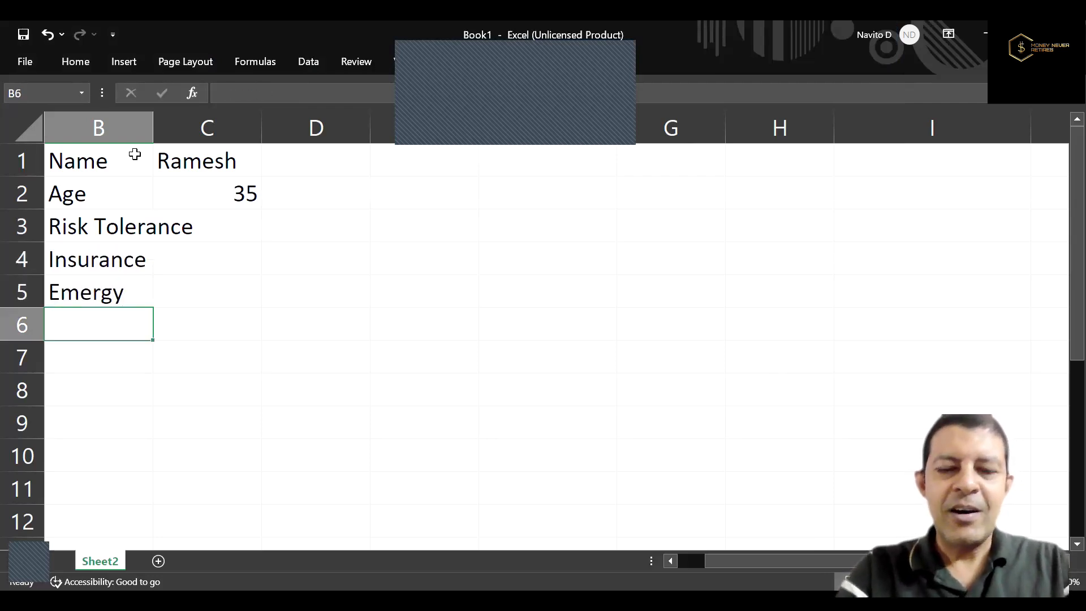
pyautogui.press('Up')
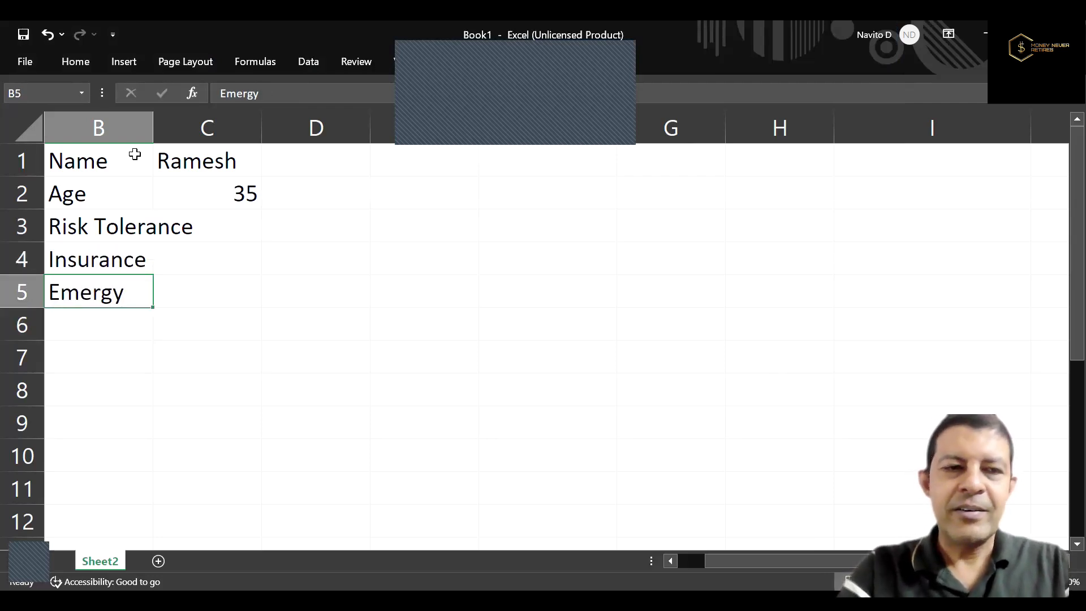
pyautogui.doubleClick(112, 288)
pyautogui.write('ency')
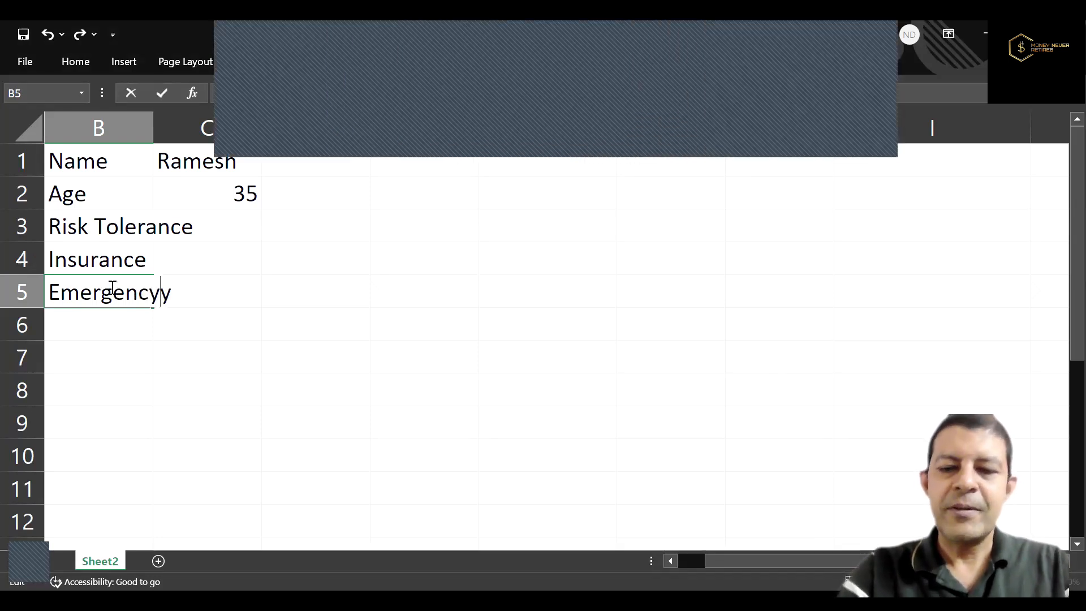
pyautogui.press('Delete')
pyautogui.press('Tab')
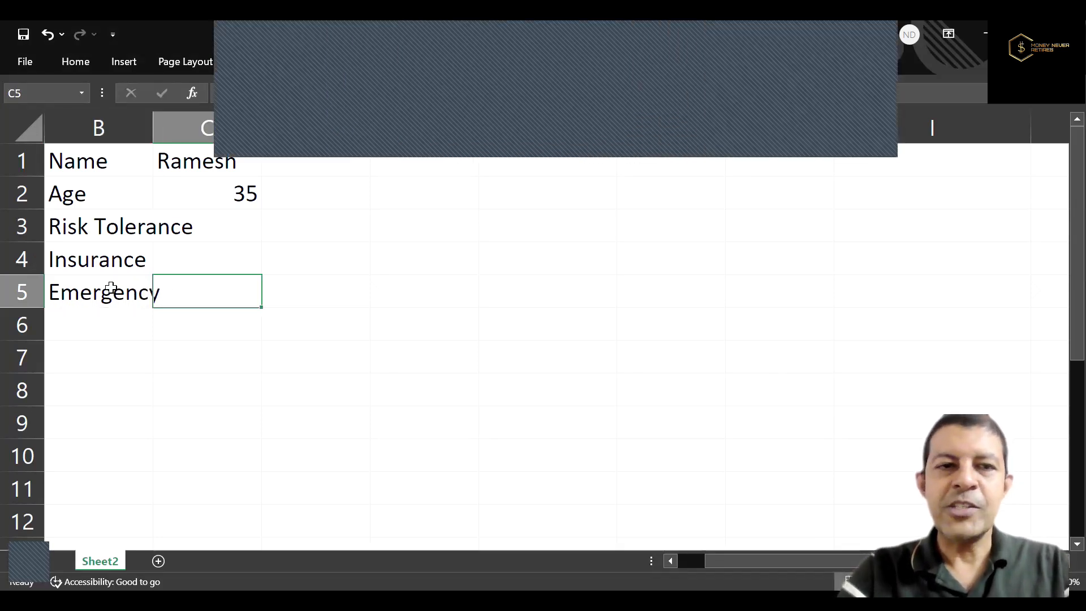
# Widen column B so that the full "Risk Tolerance" label fits inside it.
pyautogui.press('Up')
pyautogui.press('Up')
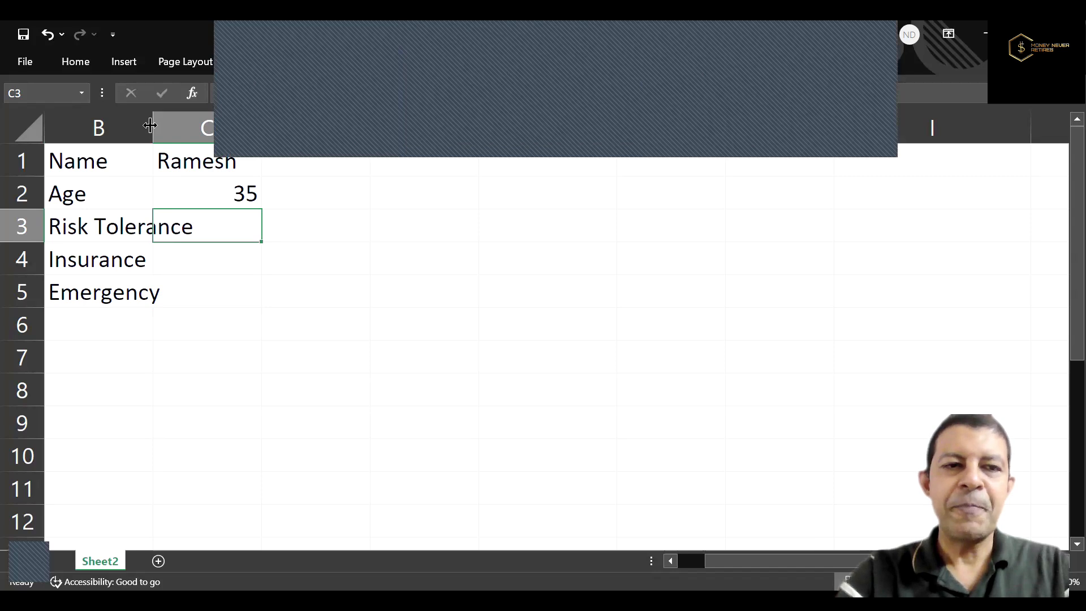
pyautogui.moveTo(150, 125); pyautogui.dragTo(207, 125)
# Enter "Fully Covered" for Insurance in C4 and "1 year" for Emergency in C5.
pyautogui.click(272, 259)
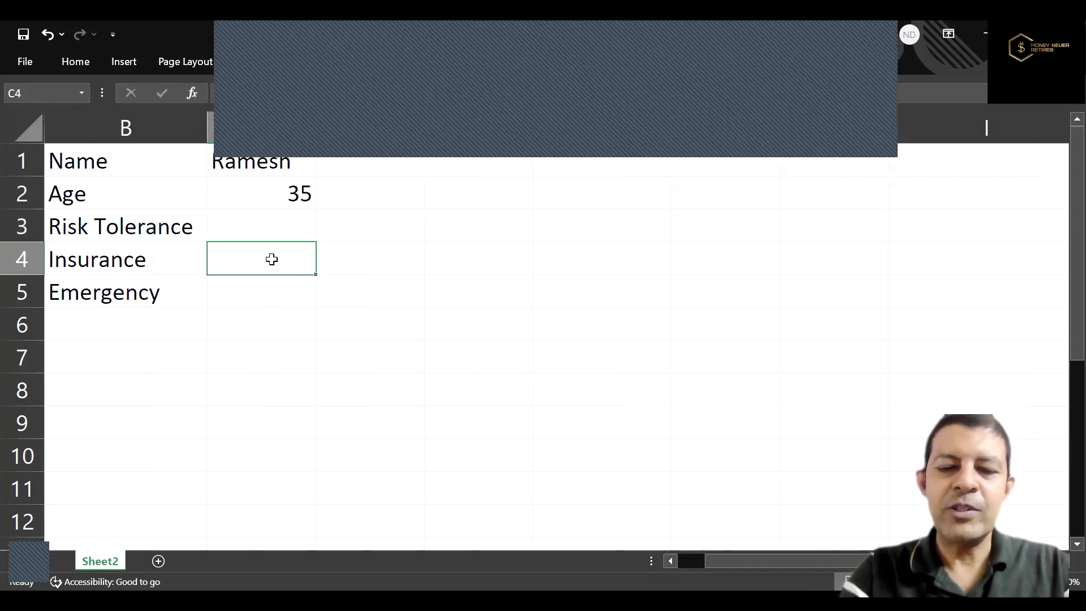
pyautogui.write('Fully')
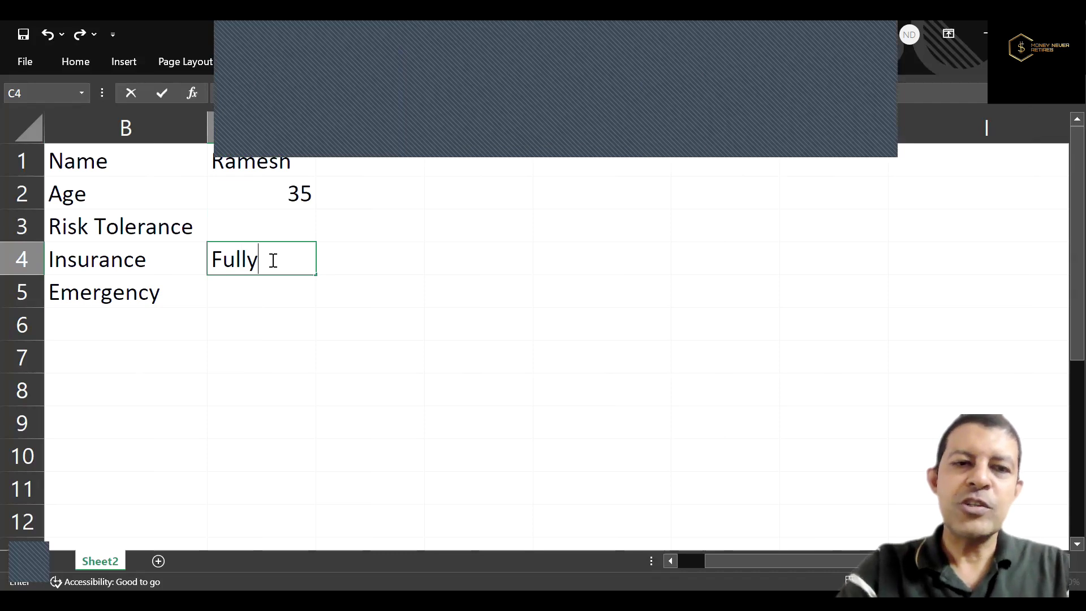
pyautogui.write(' Covered')
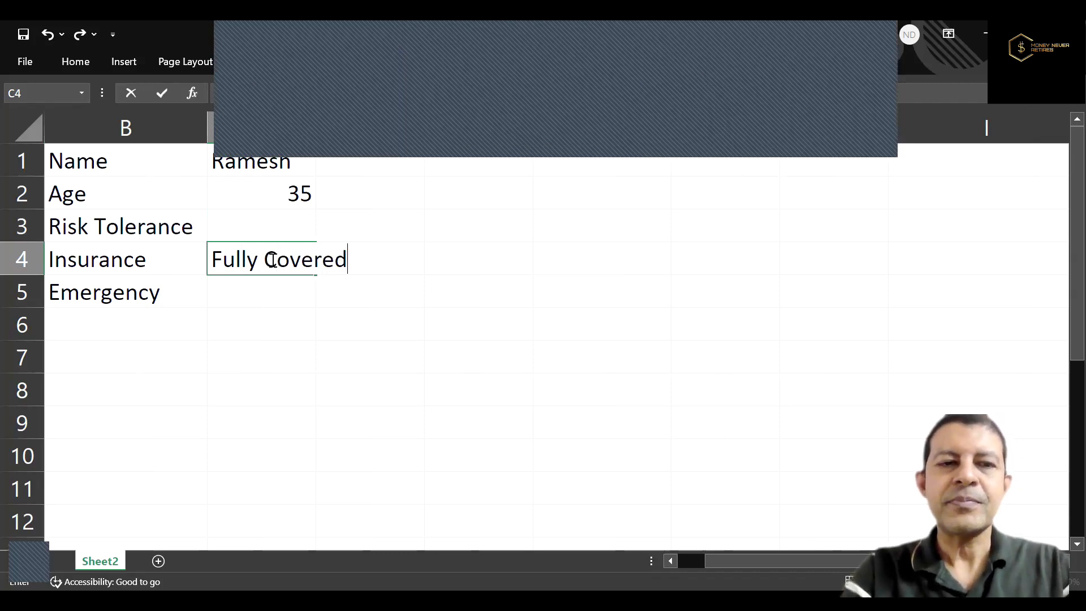
pyautogui.press('Return')
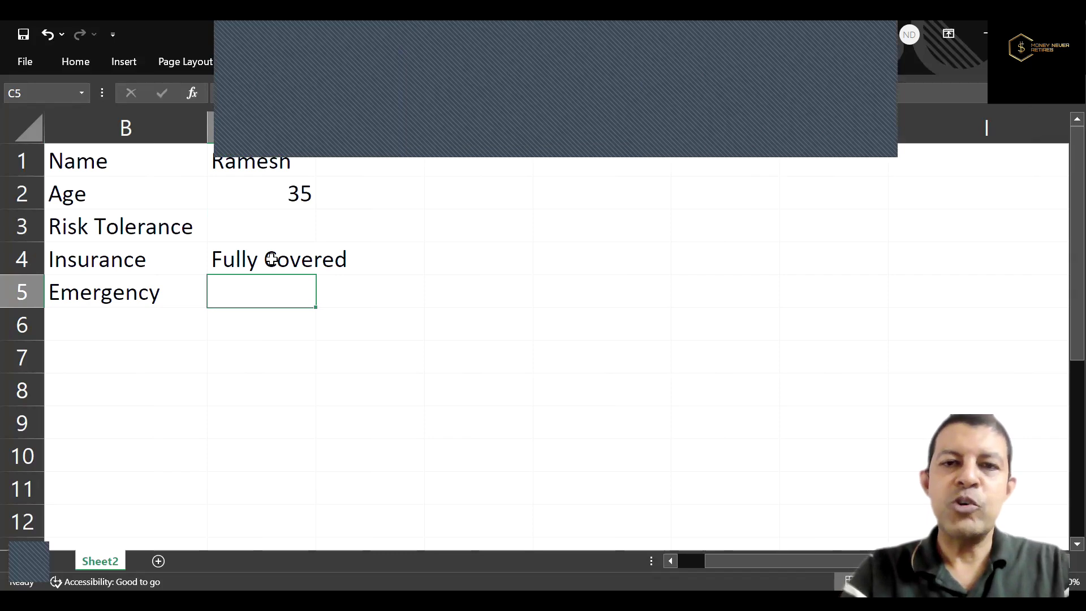
pyautogui.write('1')
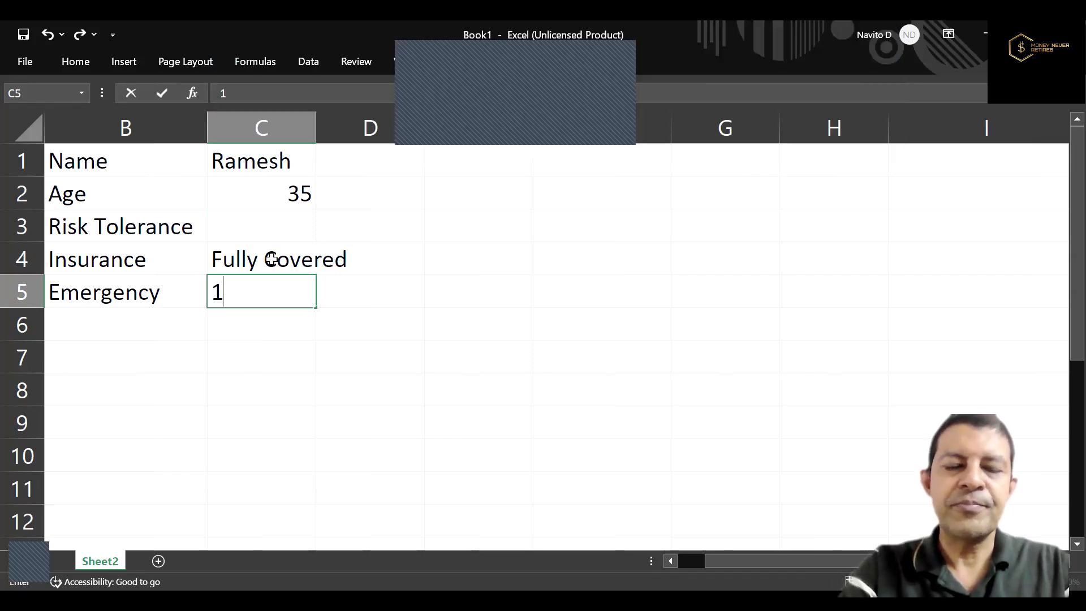
pyautogui.write(' year')
pyautogui.hotkey('ctrl', 'Return')
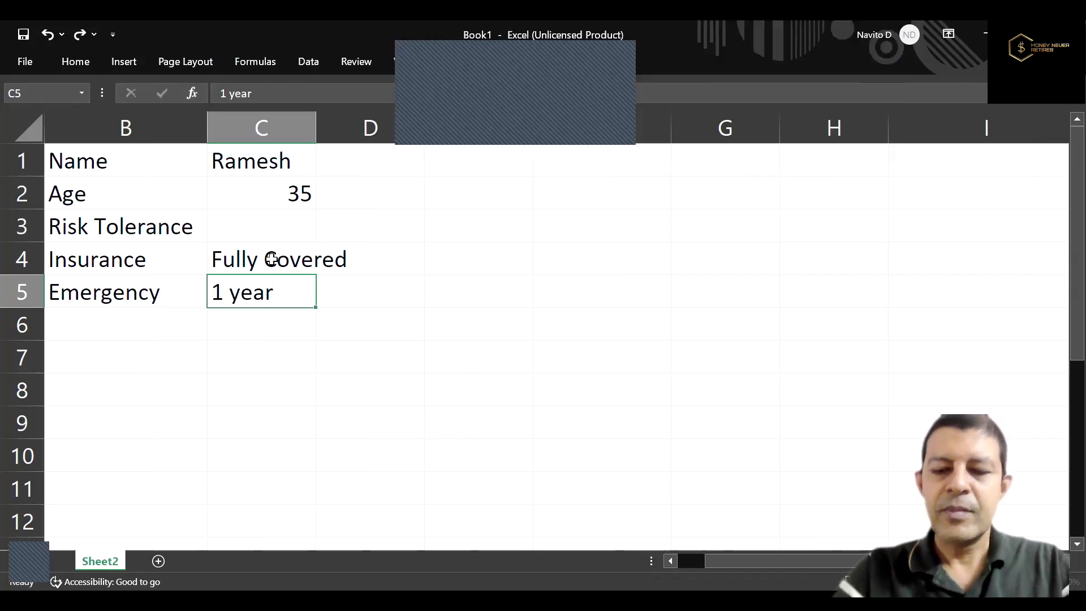
# Fill the cells of row 7 from column B to column I with blue as a header band.
pyautogui.press('Down')
pyautogui.press('Down')
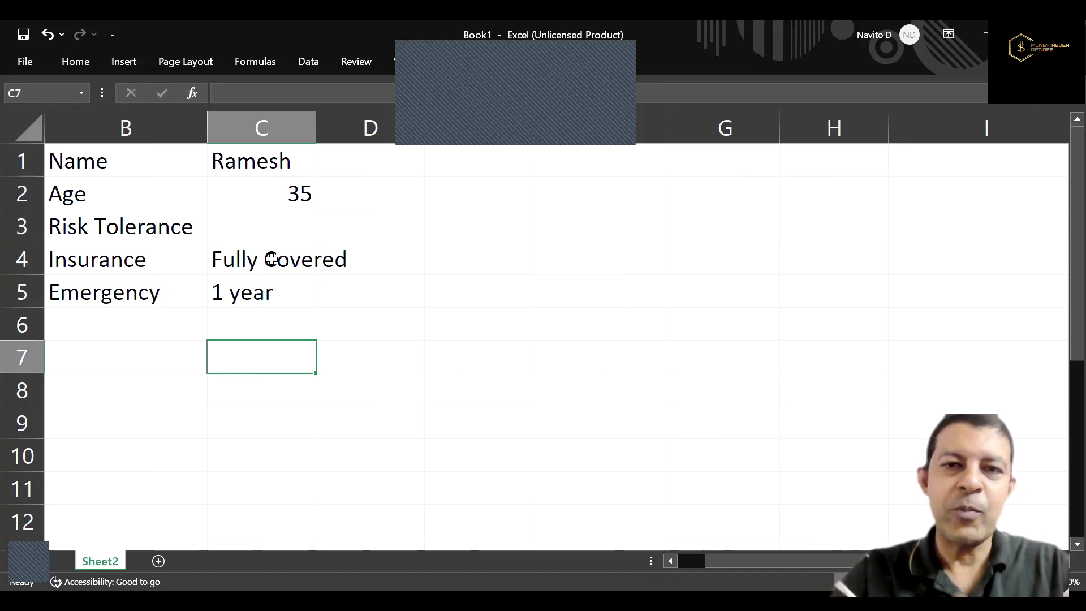
pyautogui.click(148, 361)
pyautogui.hotkey('shift', 'Down')
pyautogui.hotkey('shift', 'Down')
pyautogui.press('Up')
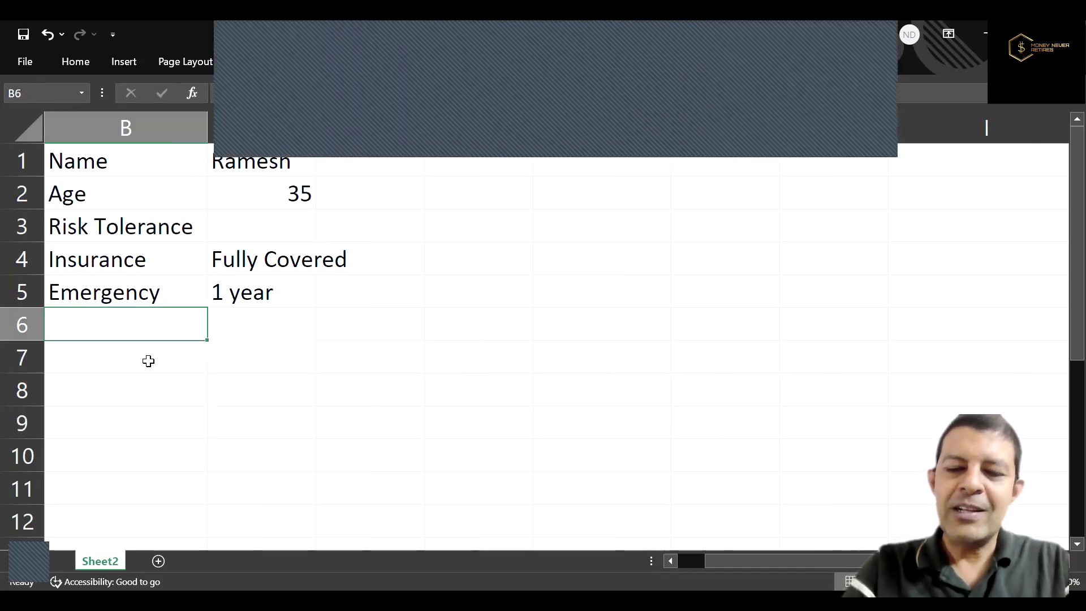
pyautogui.press('Down')
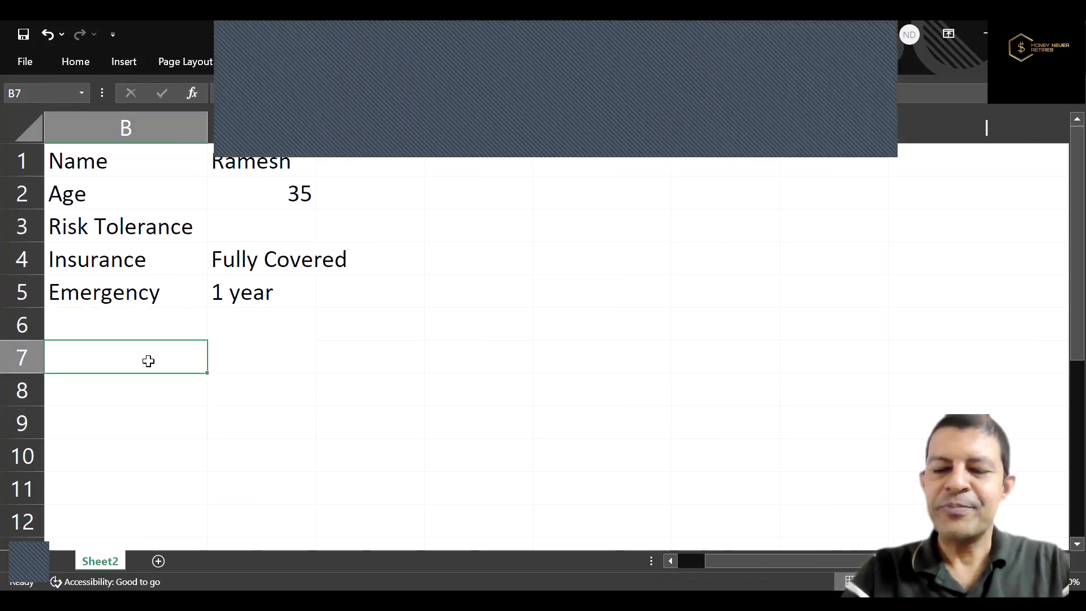
pyautogui.hotkey('shift', 'Right')
pyautogui.hotkey('shift', 'Right')
pyautogui.hotkey('shift', 'Right')
pyautogui.hotkey('shift', 'Right')
pyautogui.hotkey('shift', 'Right')
pyautogui.hotkey('shift', 'Right')
pyautogui.hotkey('shift', 'Right')
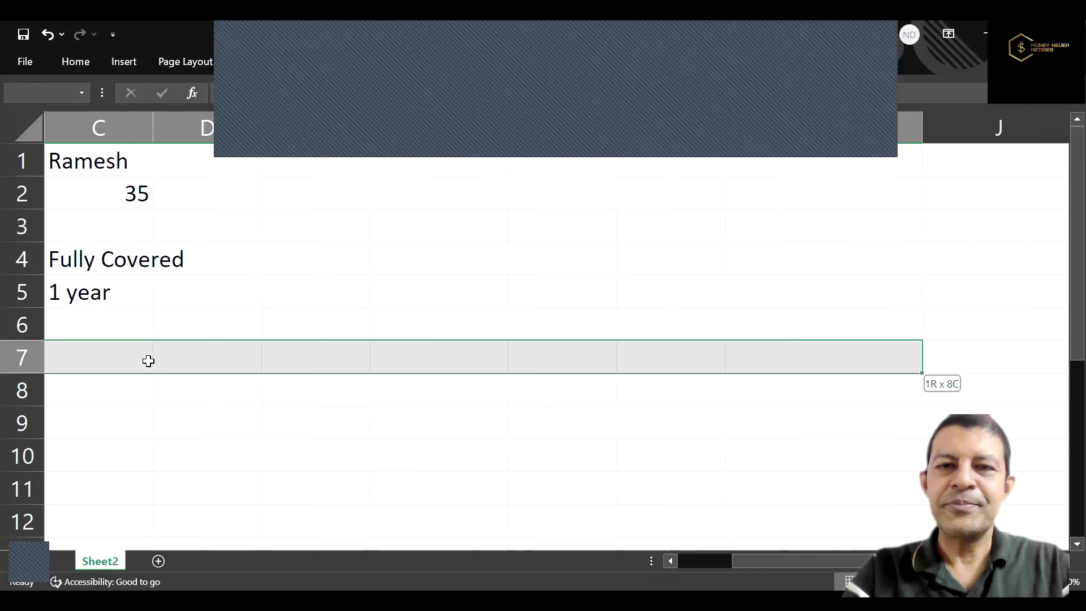
pyautogui.click(86, 59)
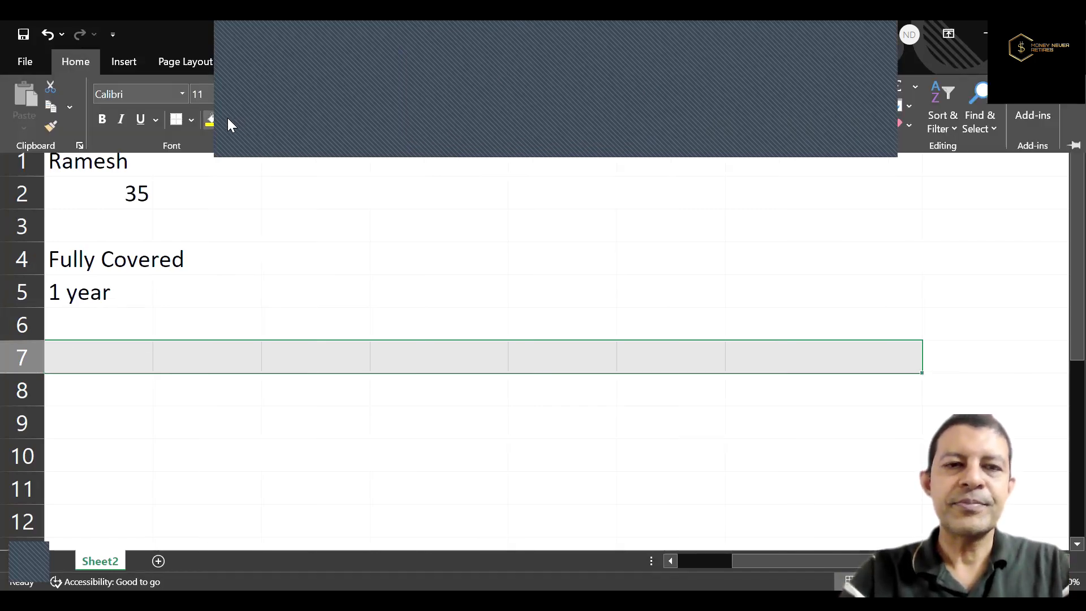
pyautogui.click(227, 117)
pyautogui.click(314, 195)
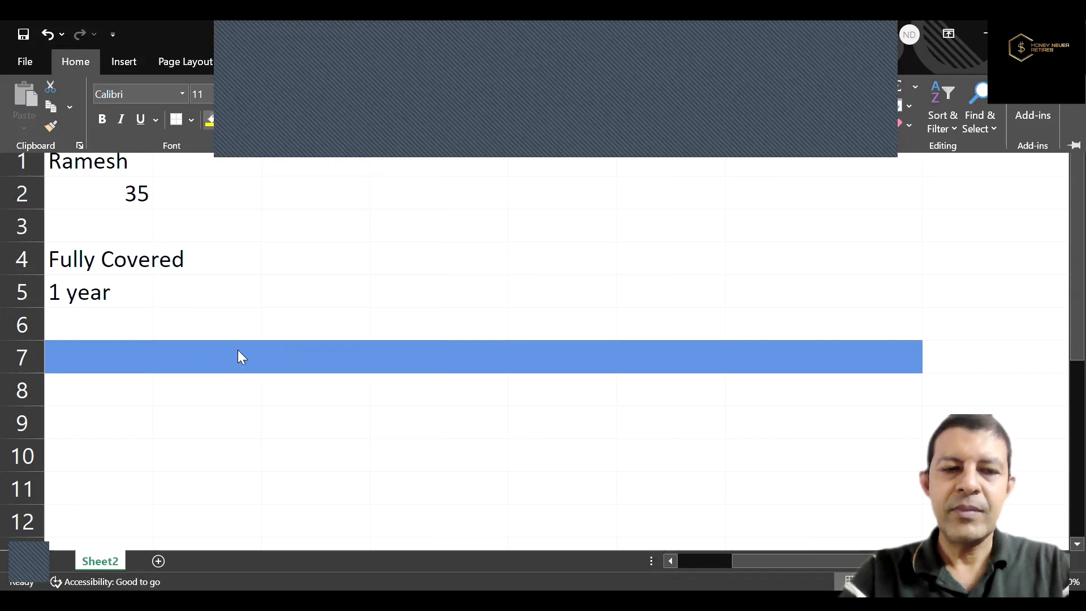
# Enter the heading "GOALS" in cell B7 at the start of the blue band.
pyautogui.click(238, 351)
pyautogui.click(238, 349)
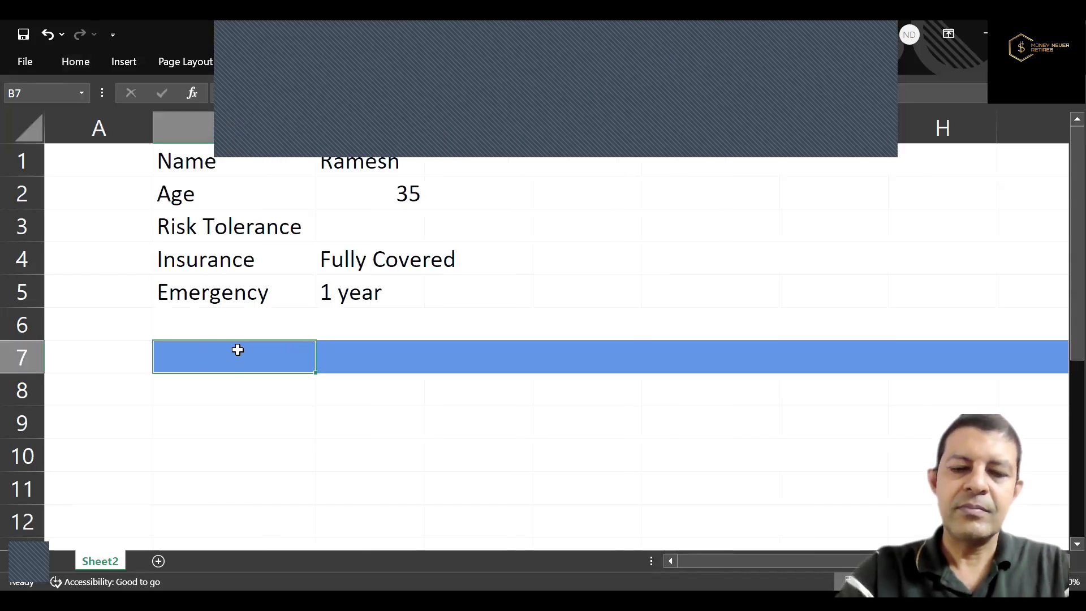
pyautogui.write('GOALS')
pyautogui.press('Return')
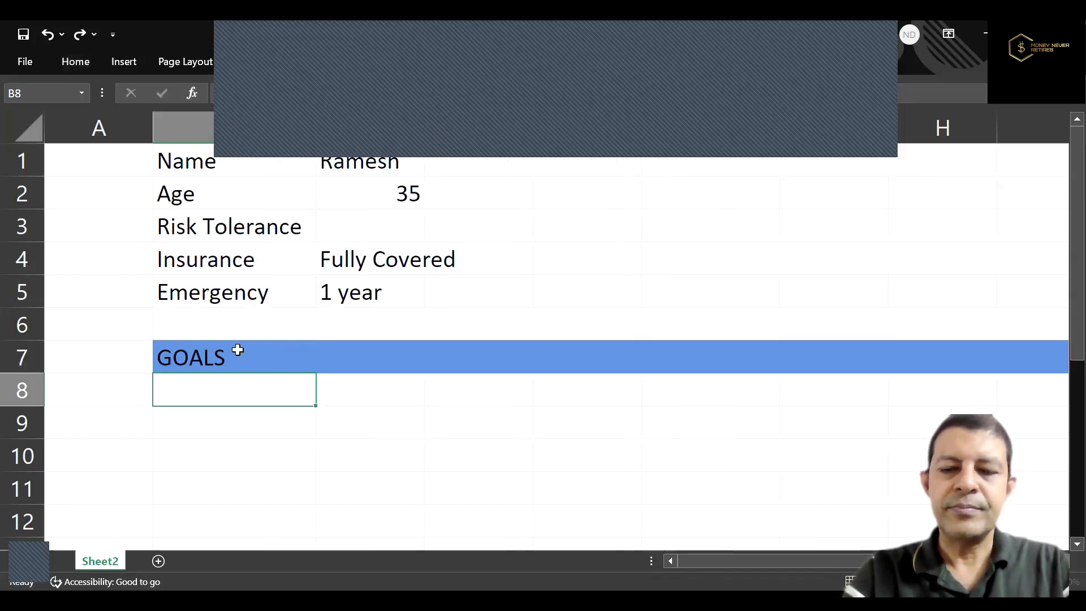
# Change the font colour of the "GOALS" heading in B7 to white.
pyautogui.click(237, 350)
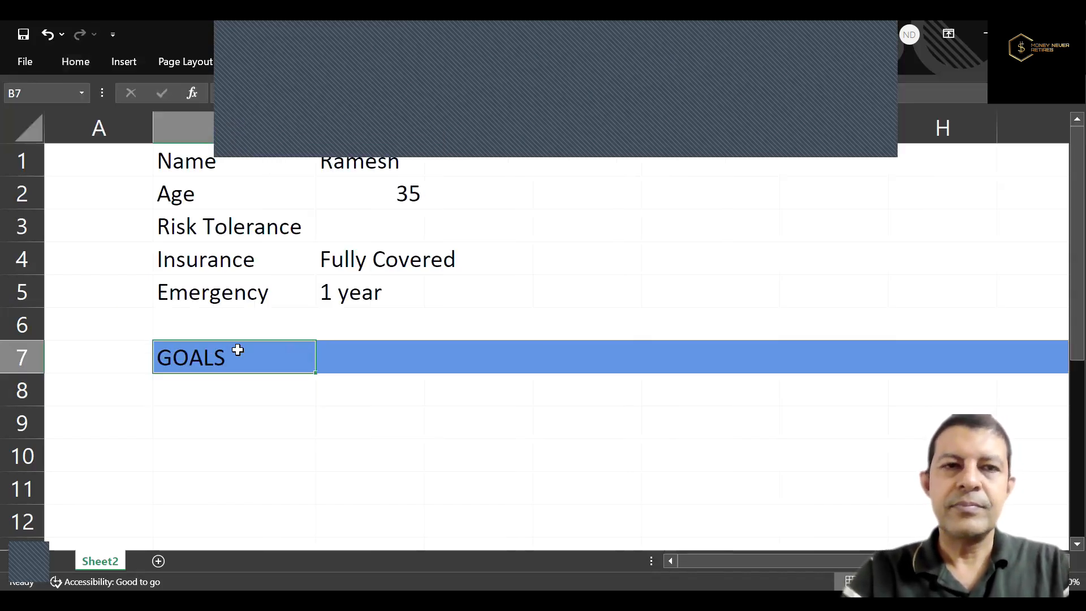
pyautogui.click(71, 68)
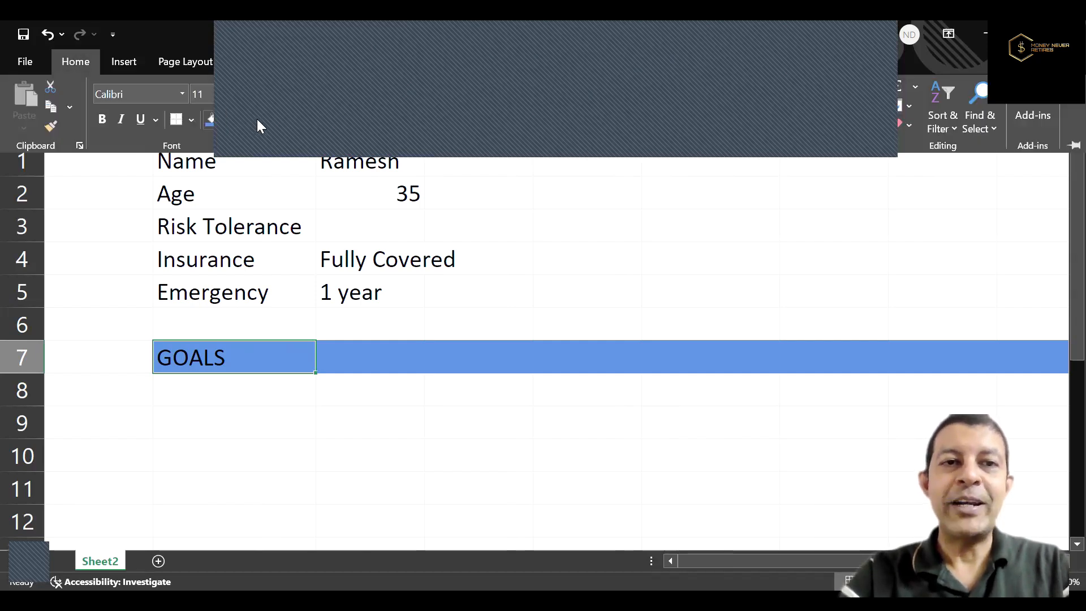
pyautogui.click(251, 226)
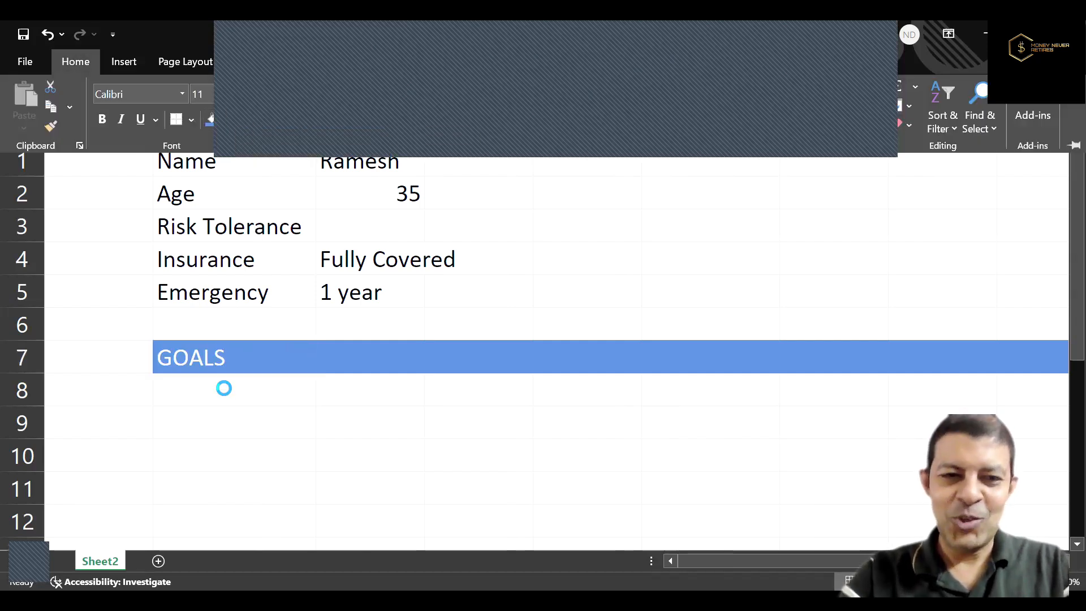
pyautogui.click(224, 388)
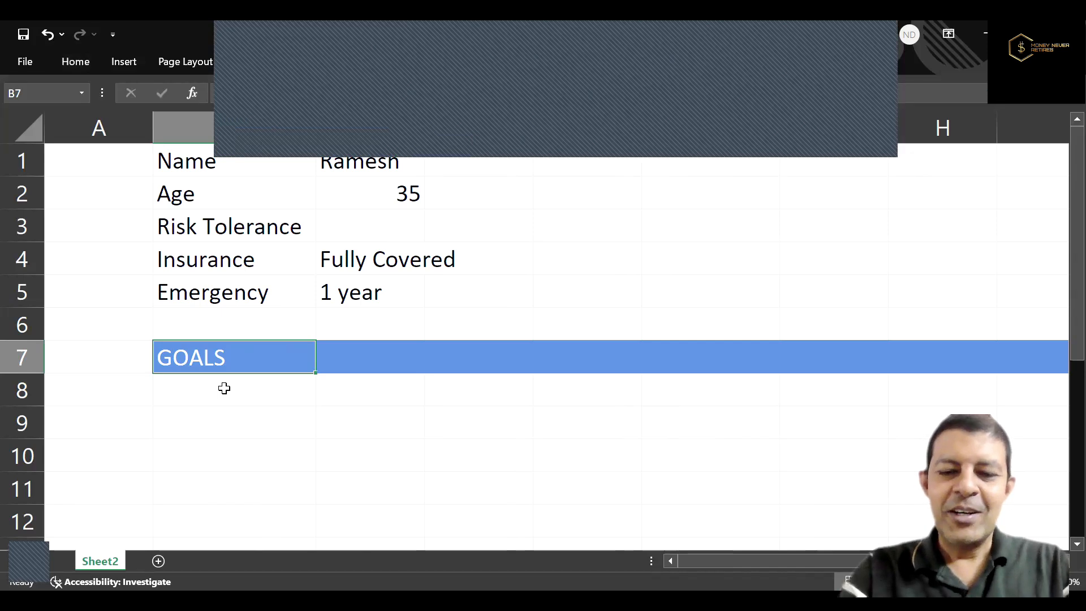
# Enter the first goal in row 8, with number 1 in B8 and "iPhone" in C8.
pyautogui.click(225, 389)
pyautogui.write('1')
pyautogui.press('Tab')
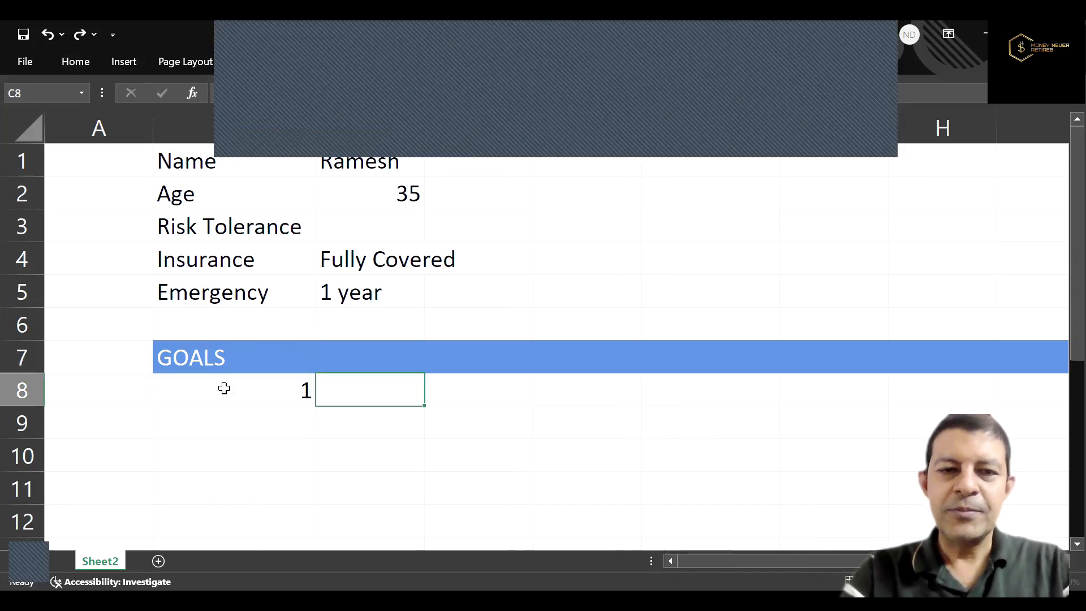
pyautogui.write('i')
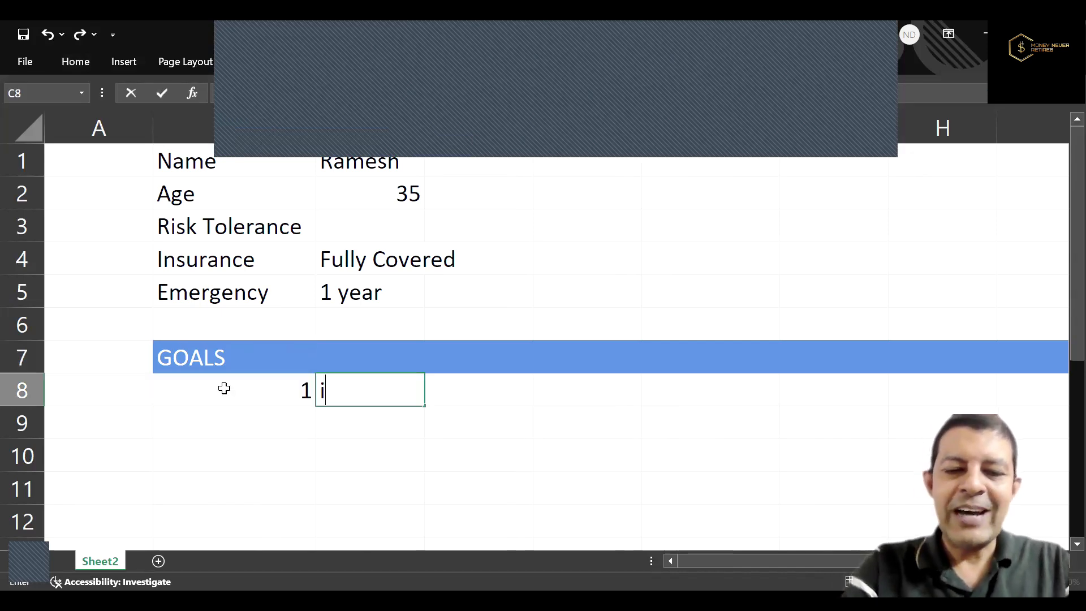
pyautogui.write('Phone')
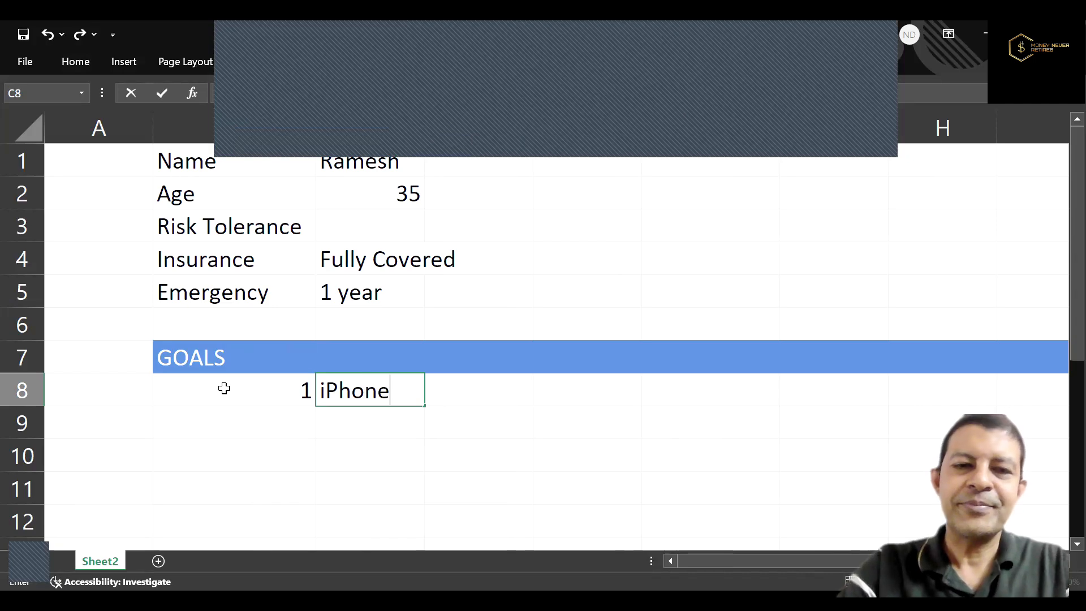
pyautogui.hotkey('ctrl', 'Return')
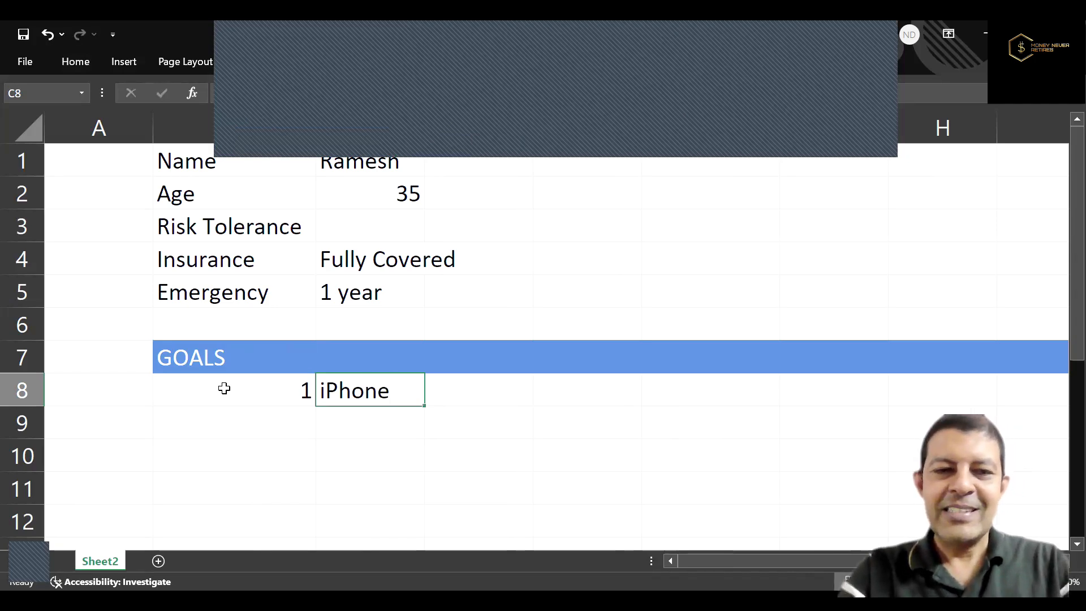
# Enter the second goal in row 9, with number 2 in B9 and "Marriage" in C9.
pyautogui.press('Down')
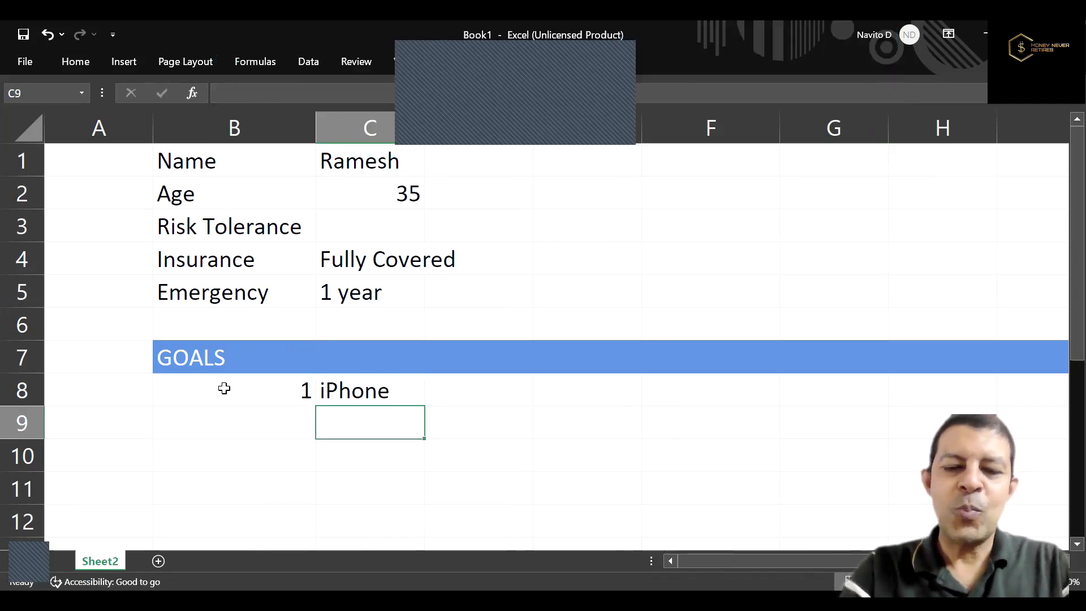
pyautogui.press('Left')
pyautogui.write('2')
pyautogui.press('Tab')
pyautogui.write('Marriage')
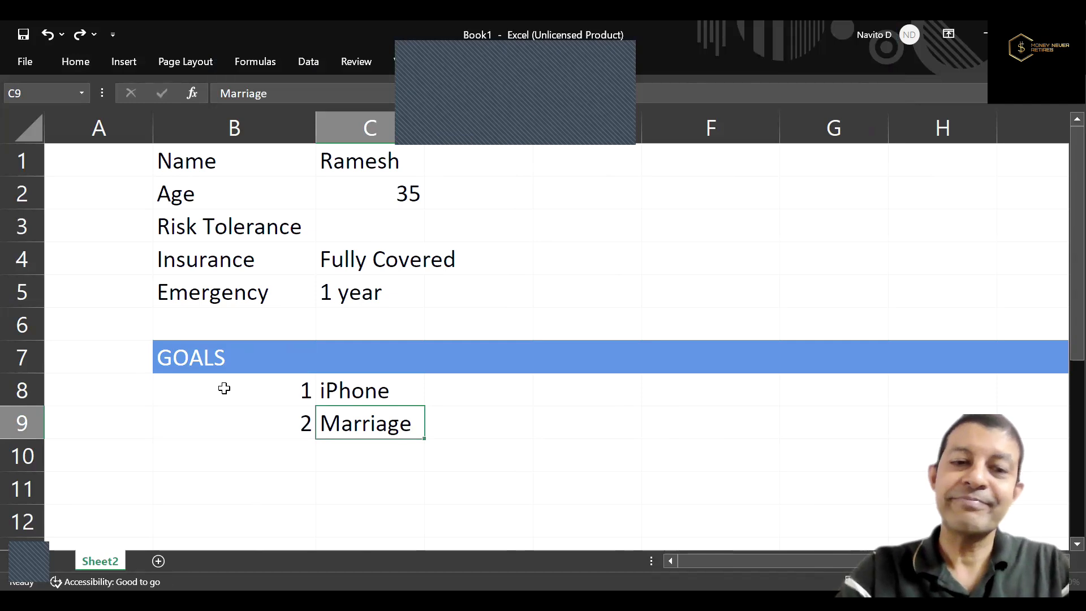
# Enter the third goal in row 10, with number 3 in B10 and "Car" in C10.
pyautogui.press('Return')
pyautogui.write('3')
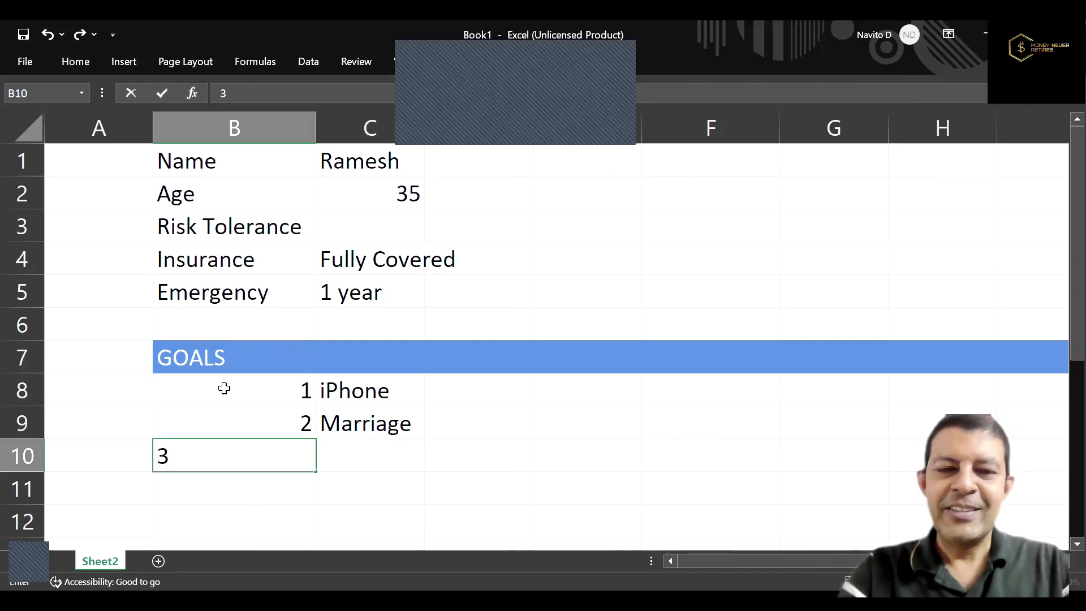
pyautogui.press('Tab')
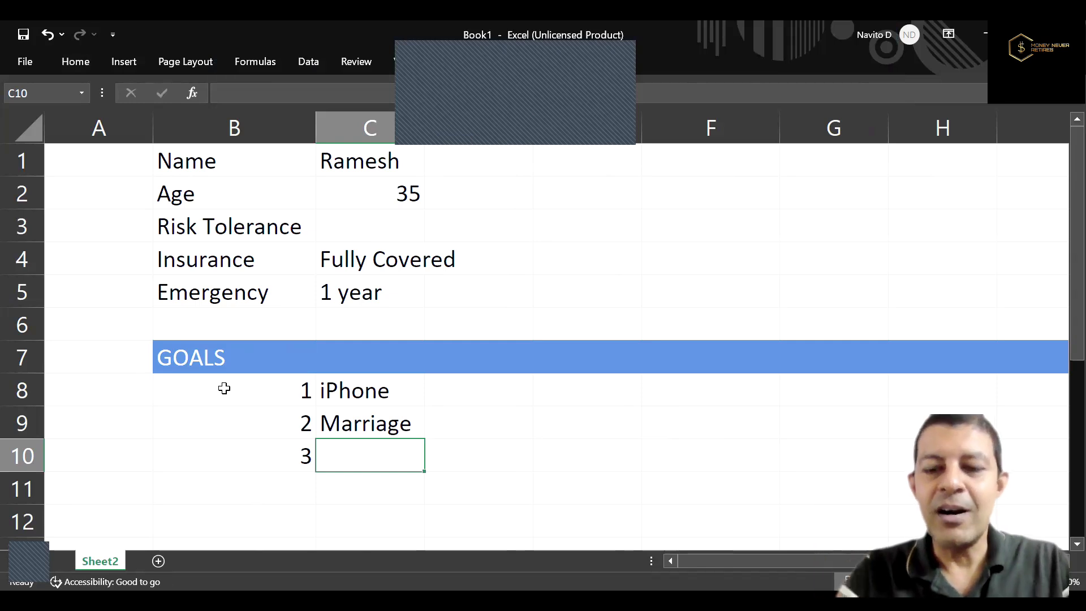
pyautogui.write('Car')
pyautogui.press('Tab')
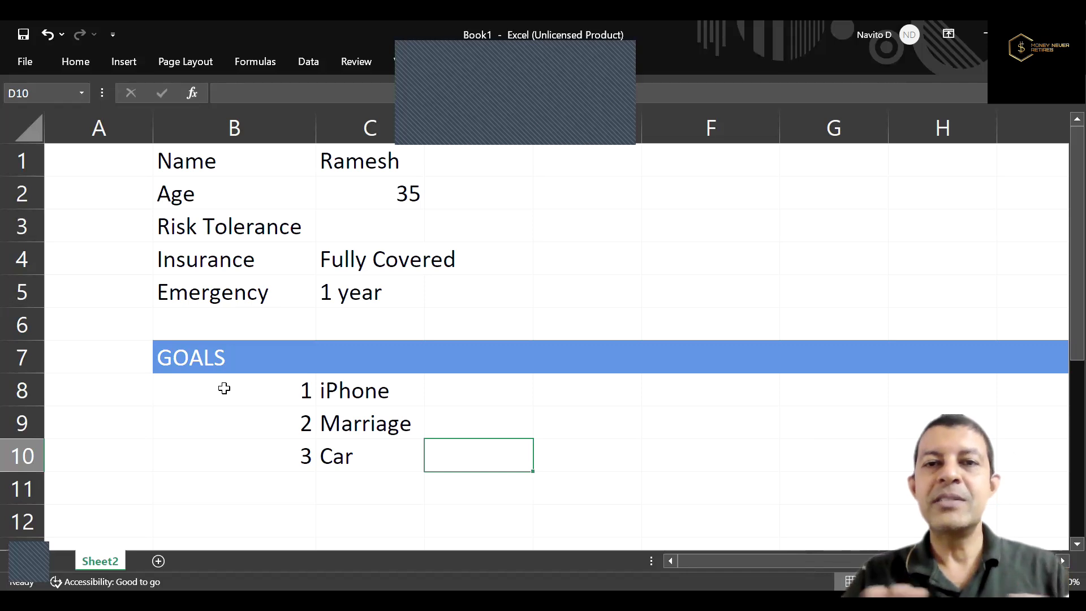
pyautogui.click(295, 389)
pyautogui.keyDown('shift'); pyautogui.click(356, 457); pyautogui.keyUp('shift')
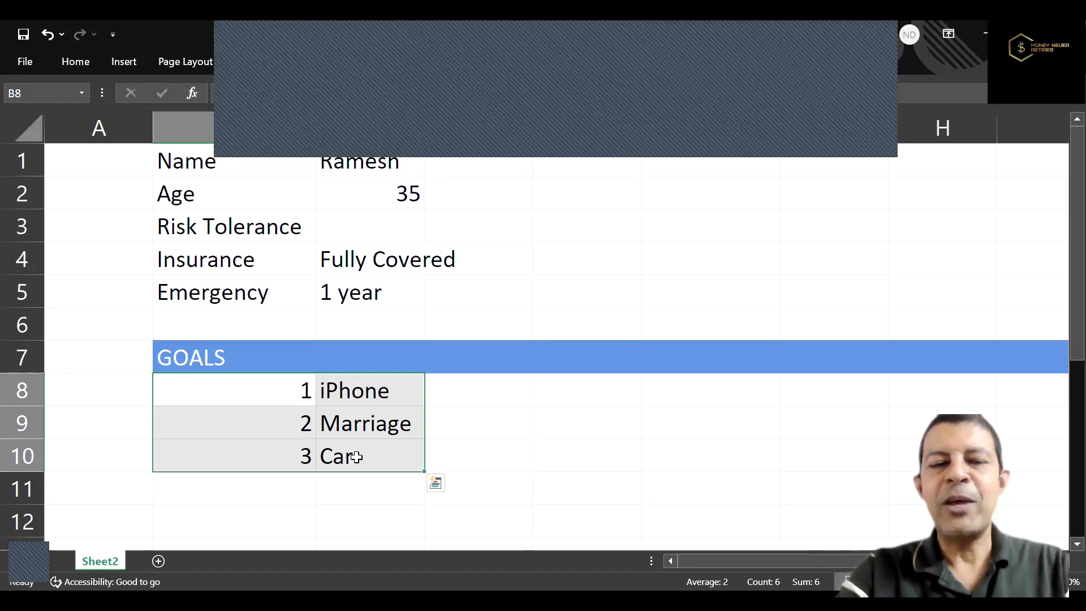
# Add the column headings "Cost" in D7 and "Time" in E7 of the blue header band.
pyautogui.click(471, 365)
pyautogui.write('Cost')
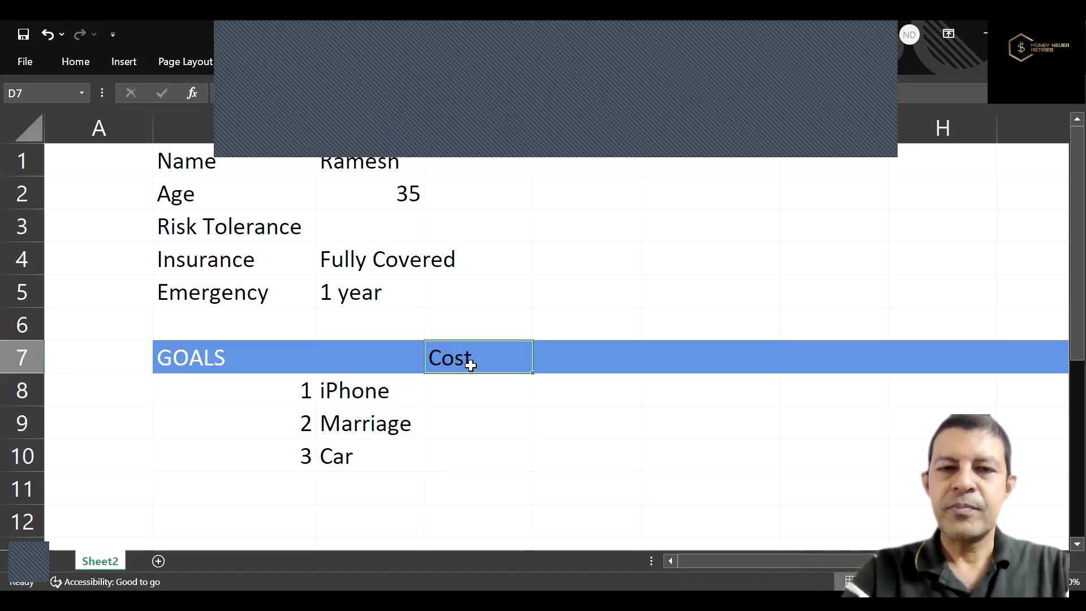
pyautogui.press('Right')
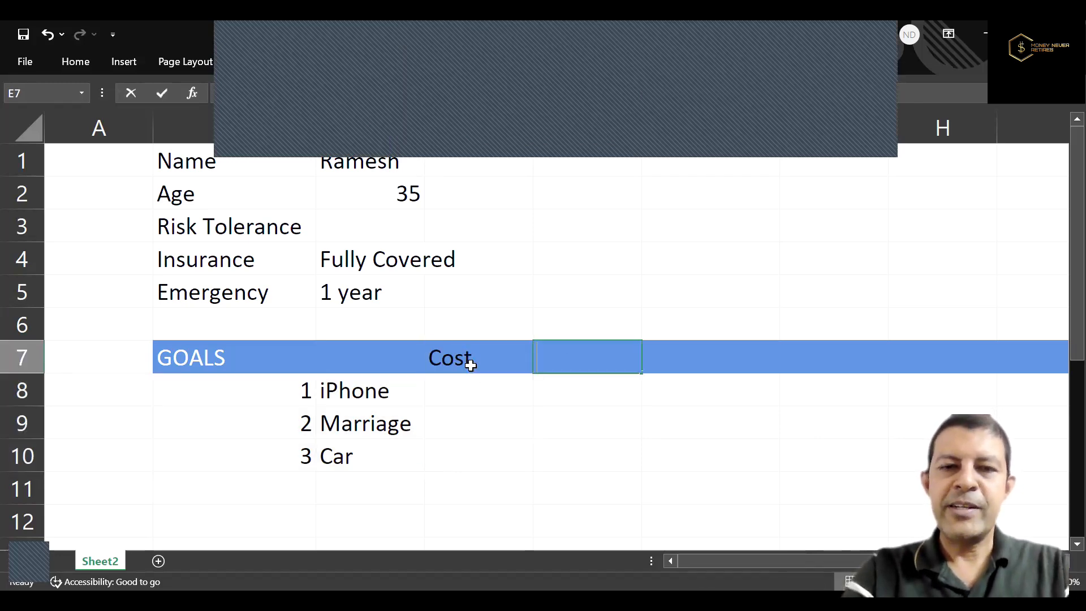
pyautogui.write('Time')
pyautogui.press('Return')
# Fill in the goal costs in D8 to D10: 100000 for iPhone, 1200000 for Marriage and 1600000 for Car.
pyautogui.press('Left')
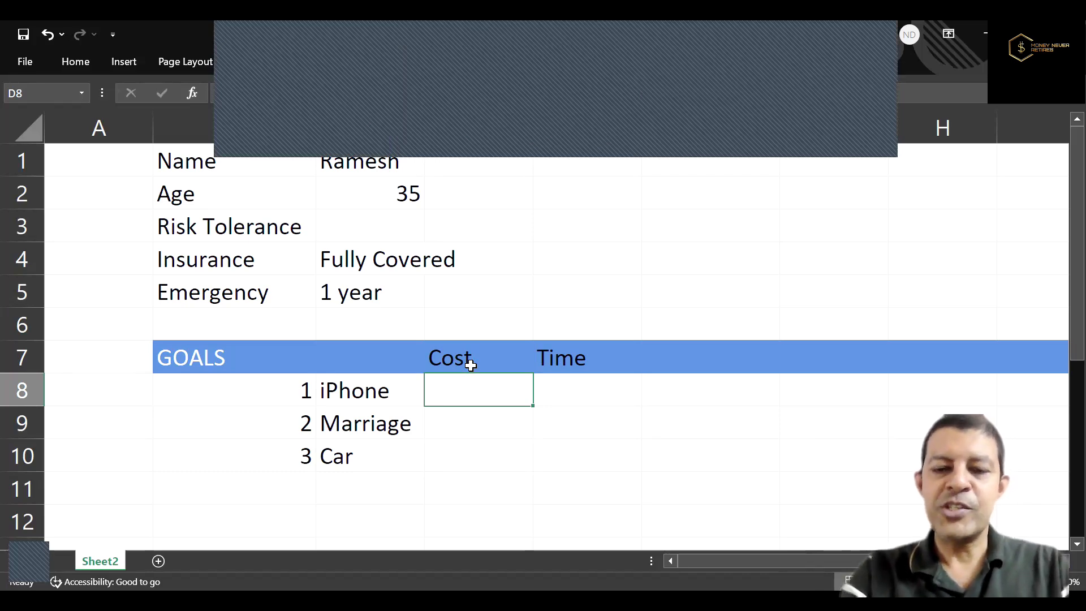
pyautogui.write('10')
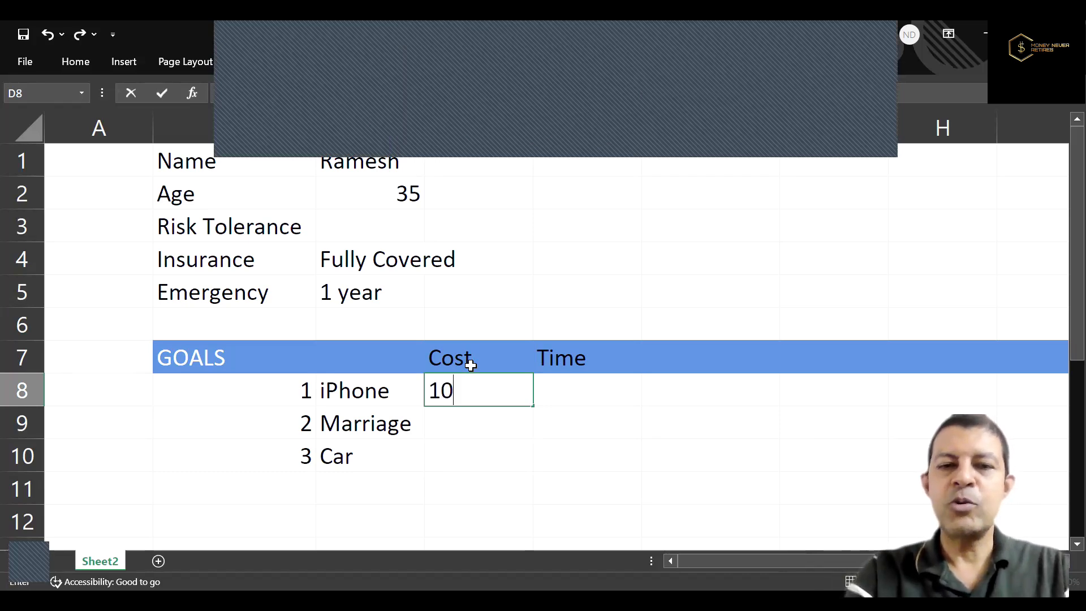
pyautogui.write('0')
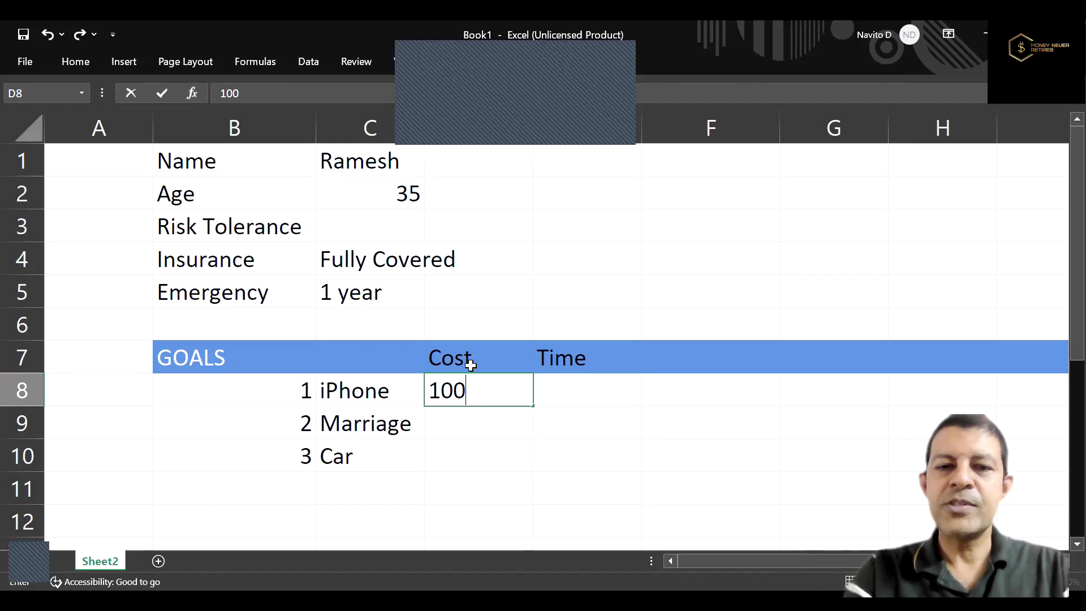
pyautogui.write('000')
pyautogui.press('Return')
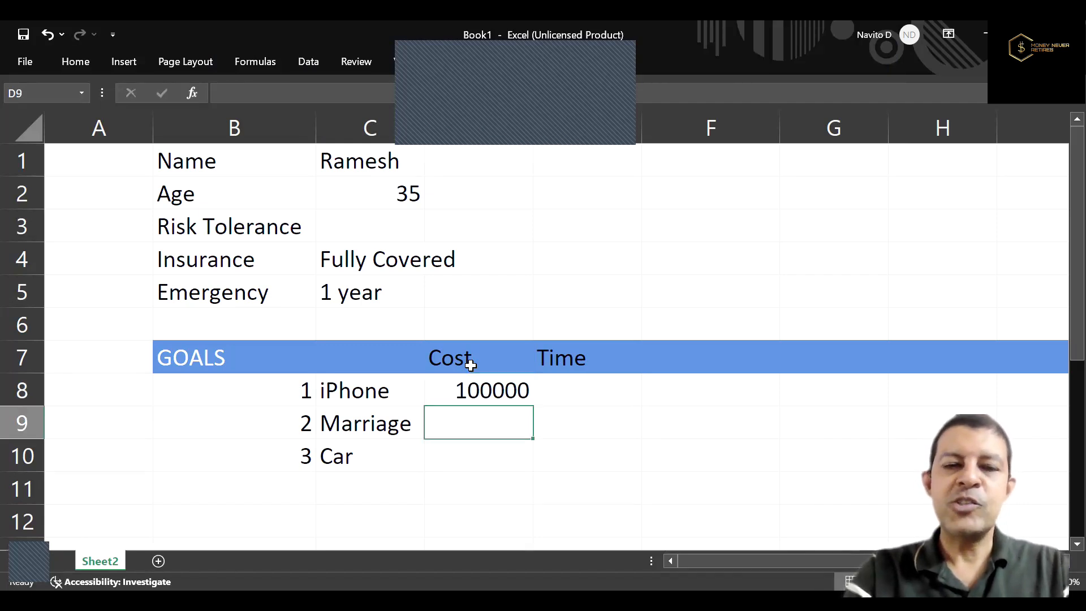
pyautogui.write('1200000')
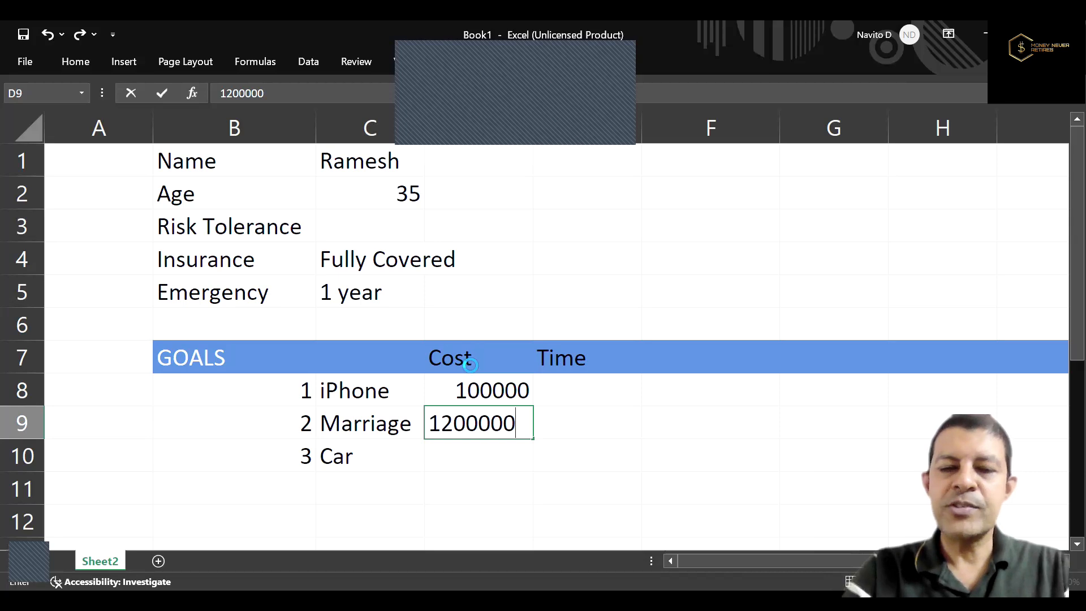
pyautogui.press('Return')
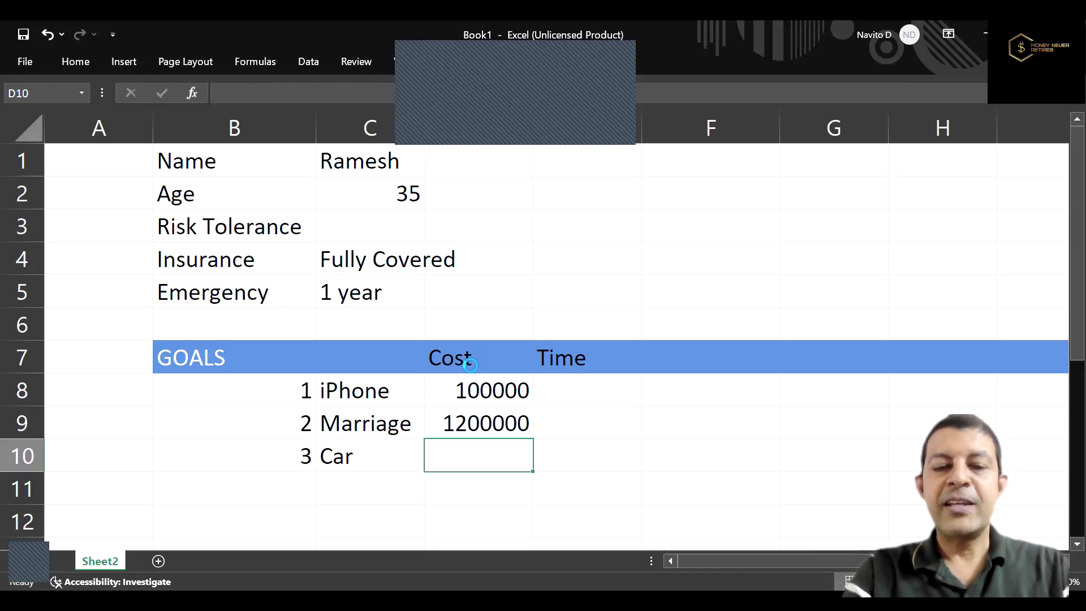
pyautogui.press('BackSpace')
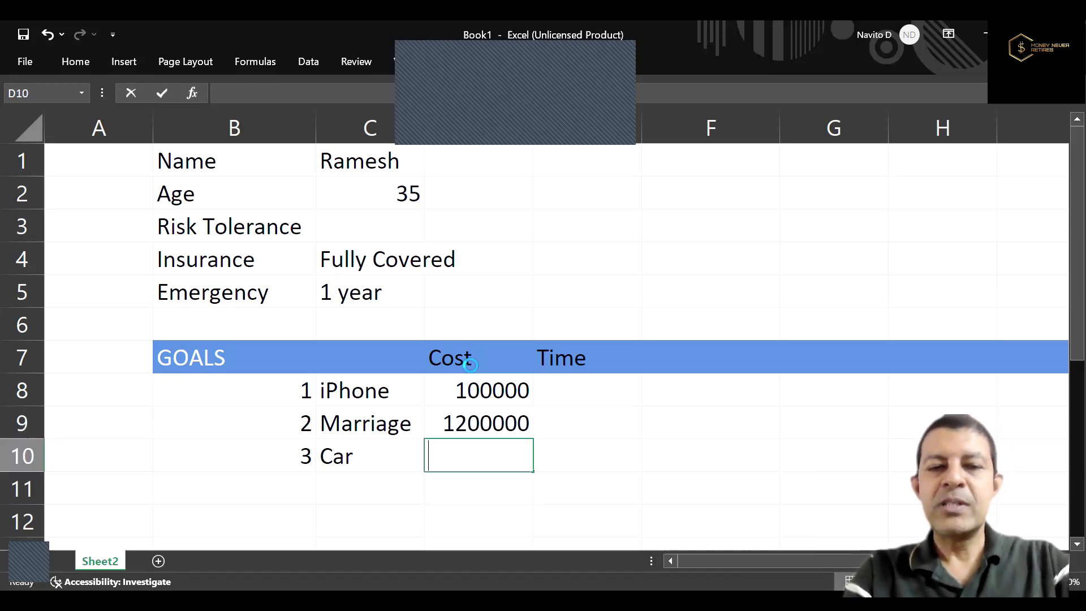
pyautogui.write('1600000')
pyautogui.hotkey('ctrl', 'Return')
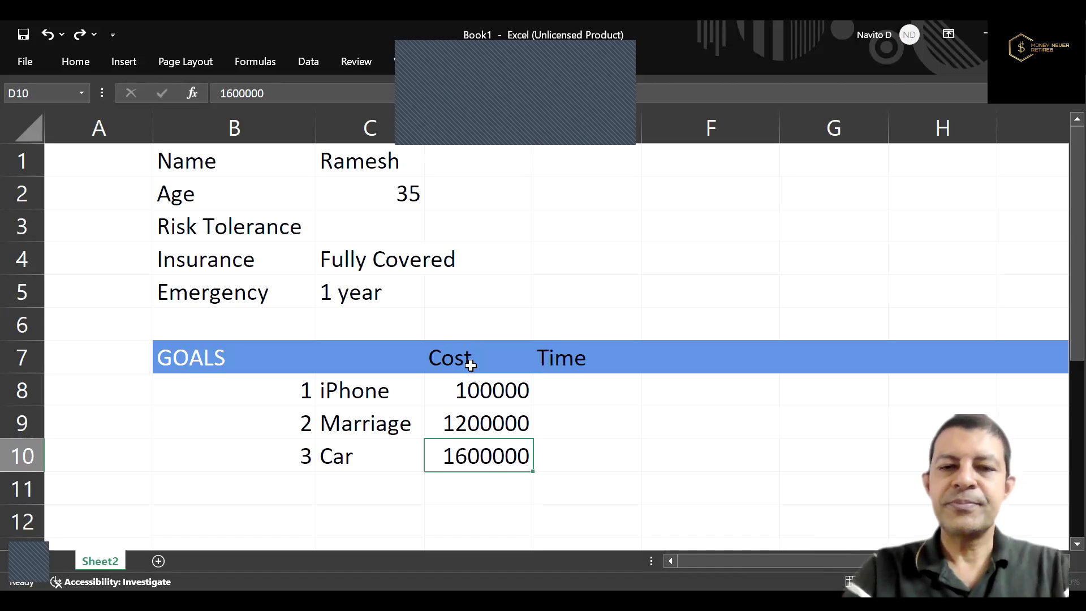
# Fill in the goal times in E8 to E10: 2 for iPhone, 6 for Marriage and 10 for Car.
pyautogui.press('Up')
pyautogui.press('Up')
pyautogui.press('Right')
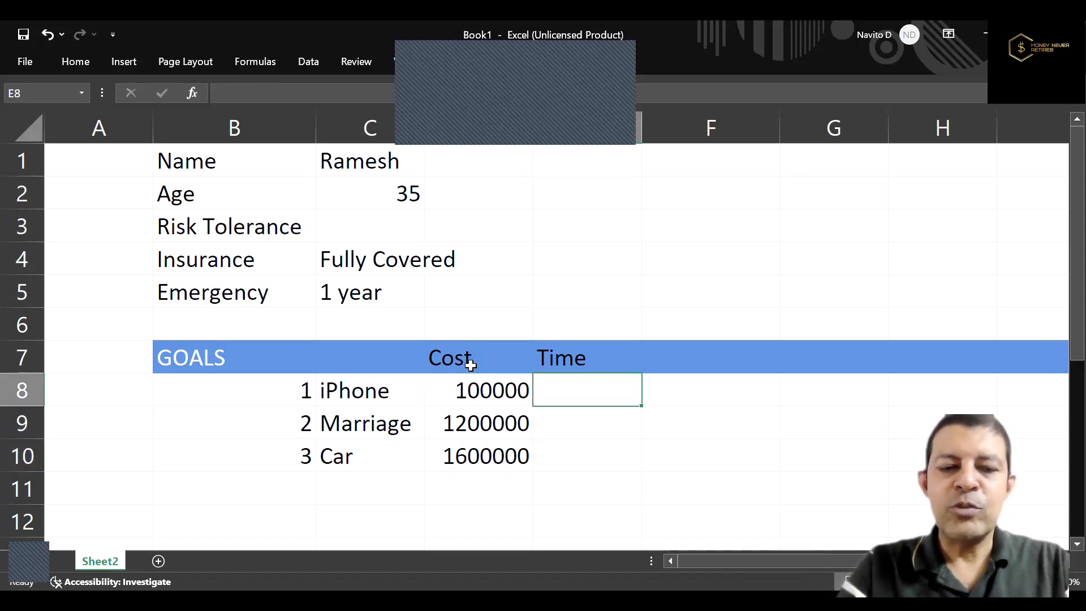
pyautogui.press('BackSpace')
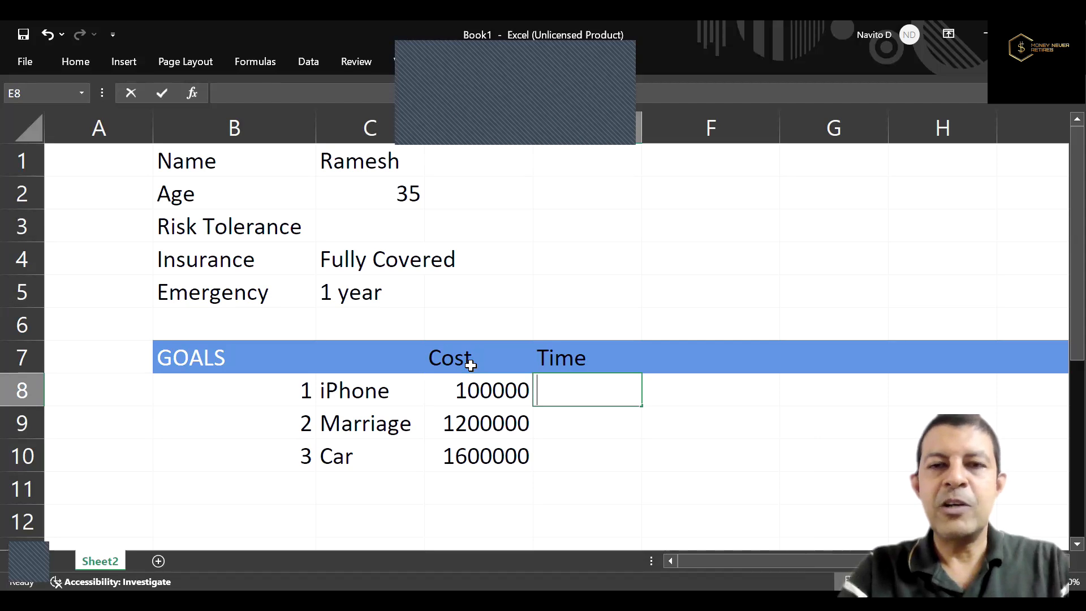
pyautogui.write('2')
pyautogui.press('Return')
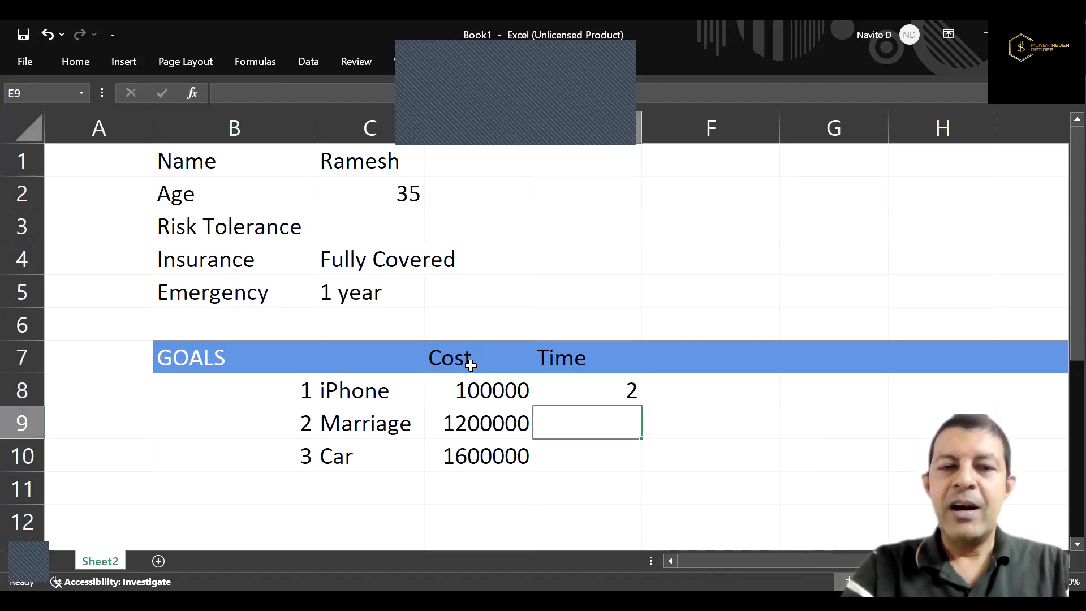
pyautogui.write('6')
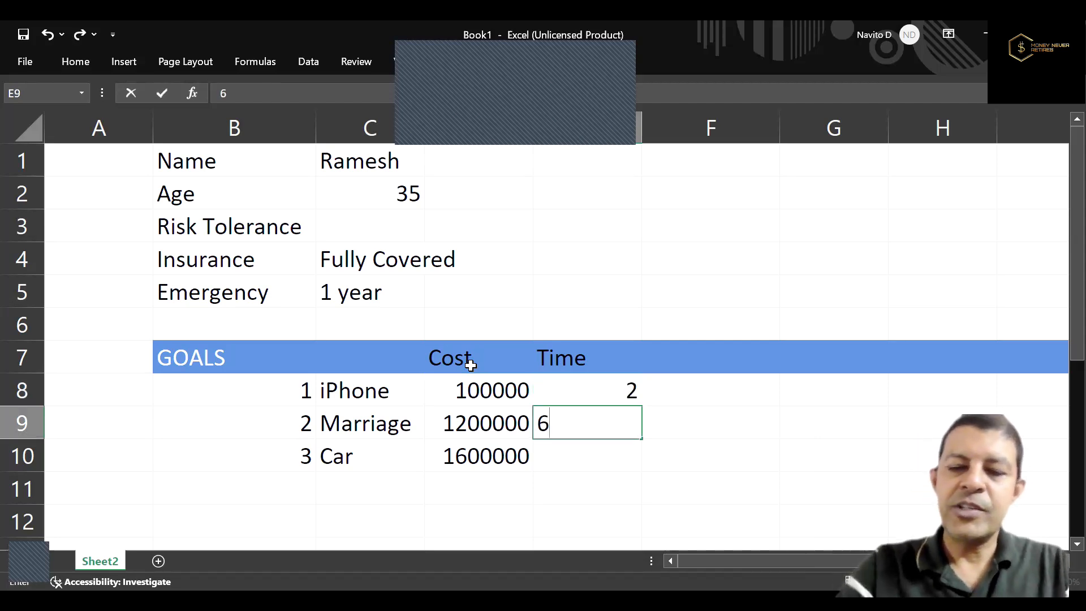
pyautogui.press('Return')
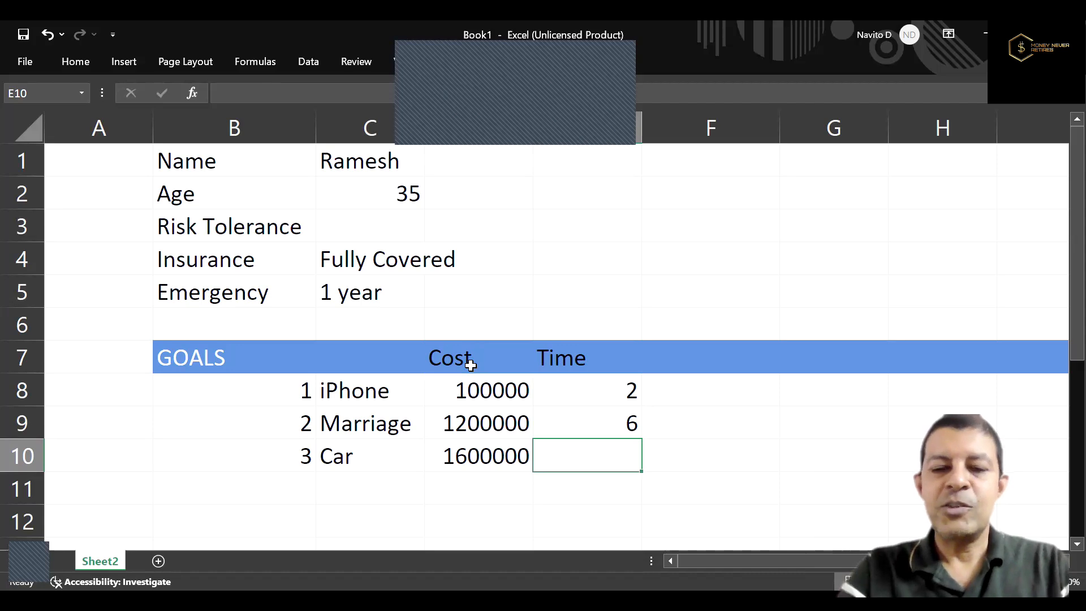
pyautogui.write('10')
pyautogui.press('Return')
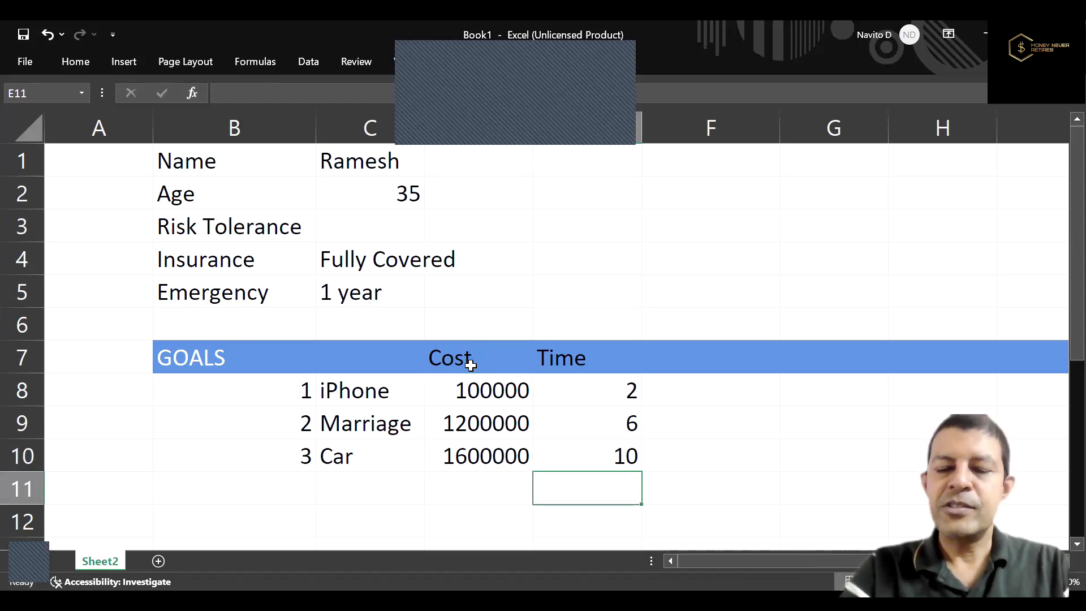
# Add the column heading "Type" in F7, beside the Time heading.
pyautogui.press('Up')
pyautogui.press('Up')
pyautogui.press('Up')
pyautogui.press('Up')
pyautogui.press('Right')
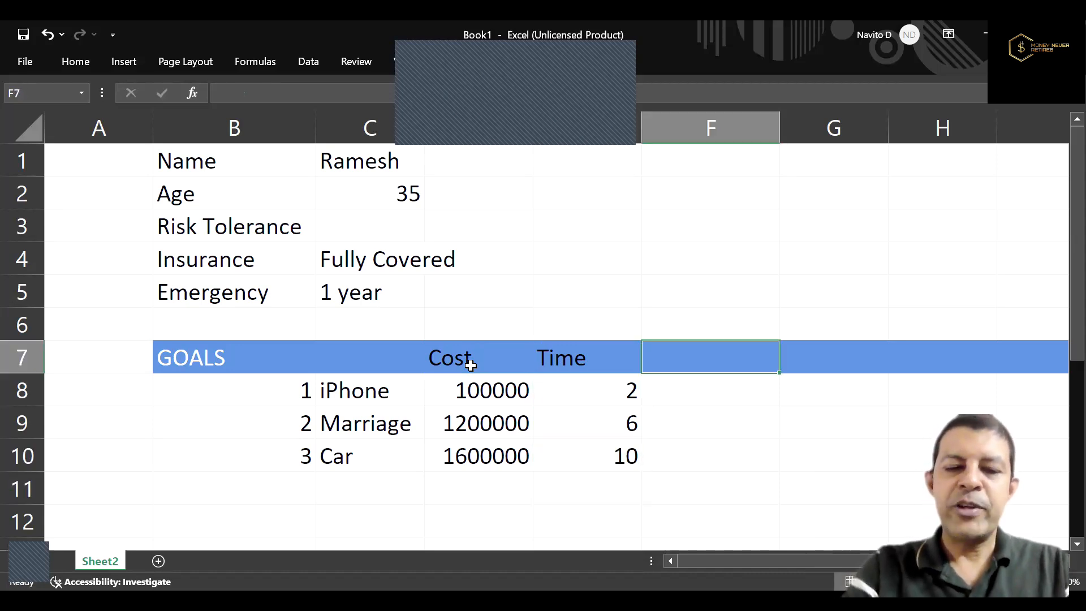
pyautogui.write('Typ')
pyautogui.press('BackSpace')
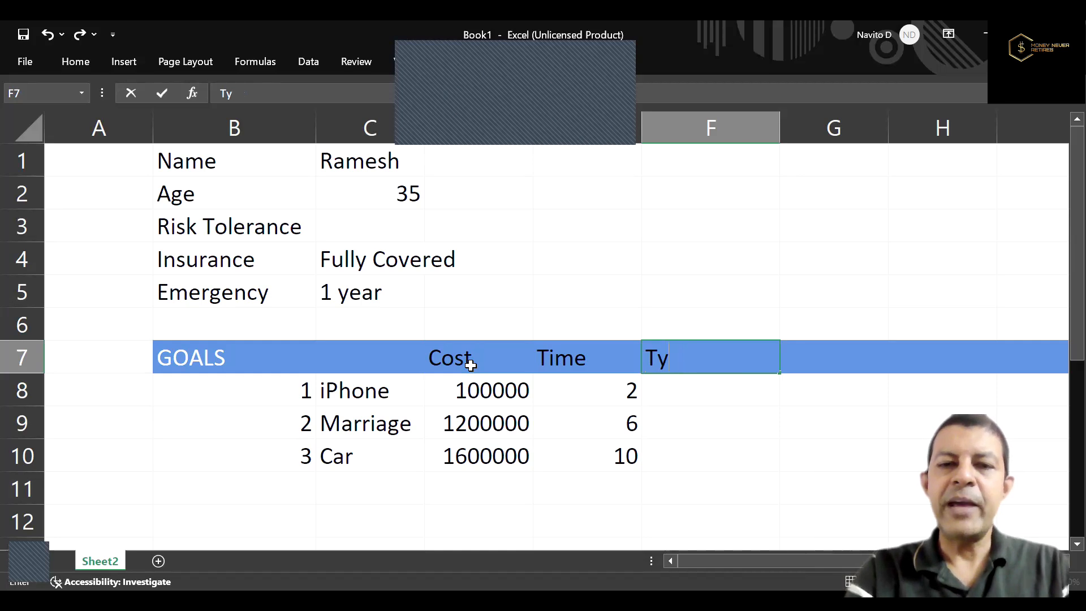
pyautogui.write('pe')
pyautogui.hotkey('ctrl', 'Return')
# Classify the goals in F8 to F10 as "Short" for iPhone, "Medium" for Marriage and "Long" for Car.
pyautogui.press('Down')
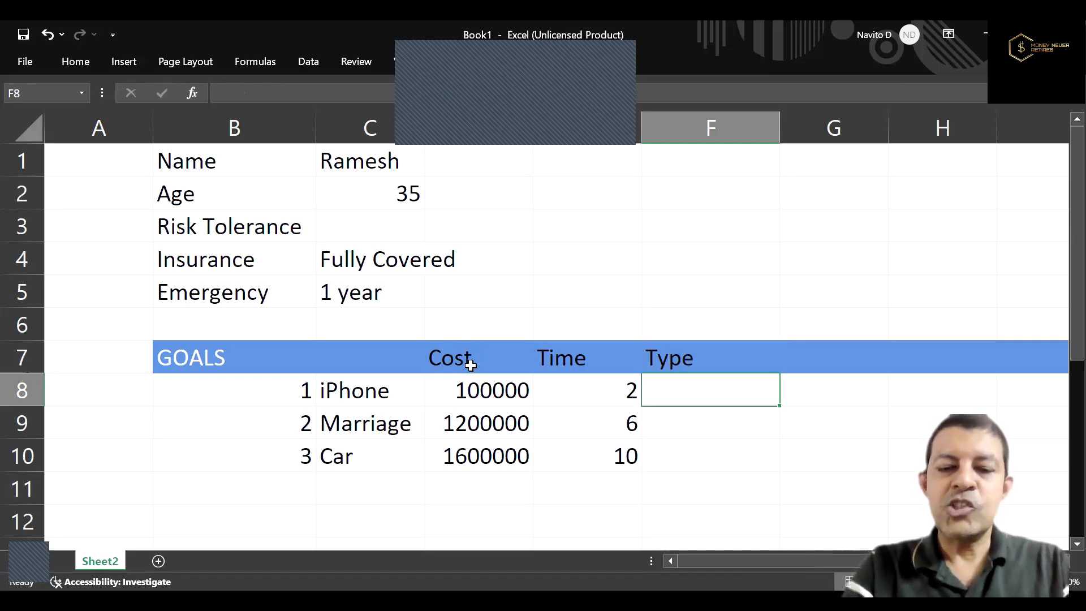
pyautogui.write('Short')
pyautogui.hotkey('ctrl', 'Return')
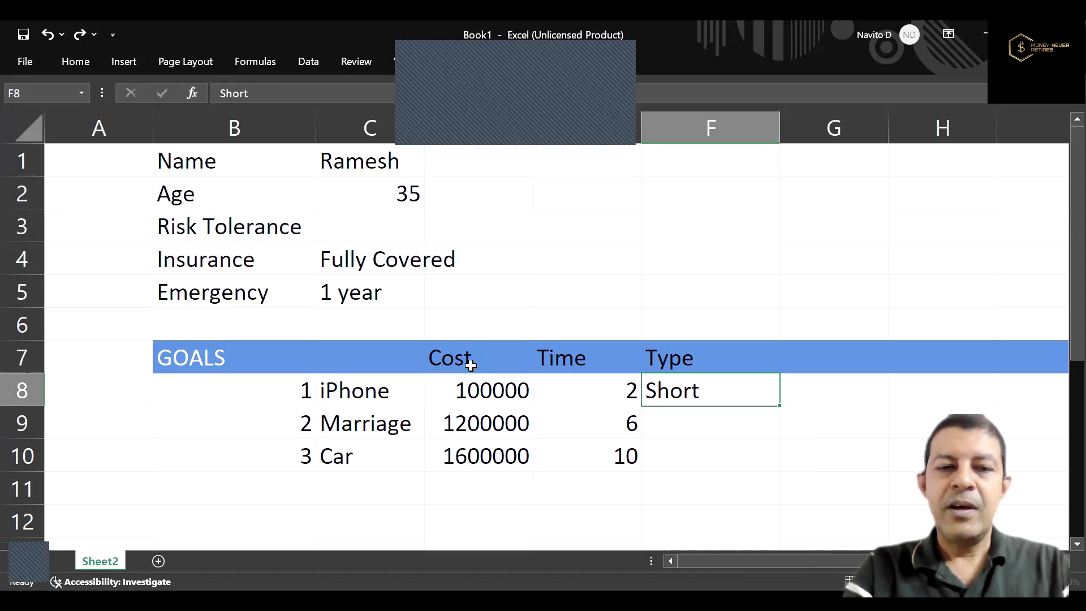
pyautogui.press('Down')
pyautogui.write('Medium')
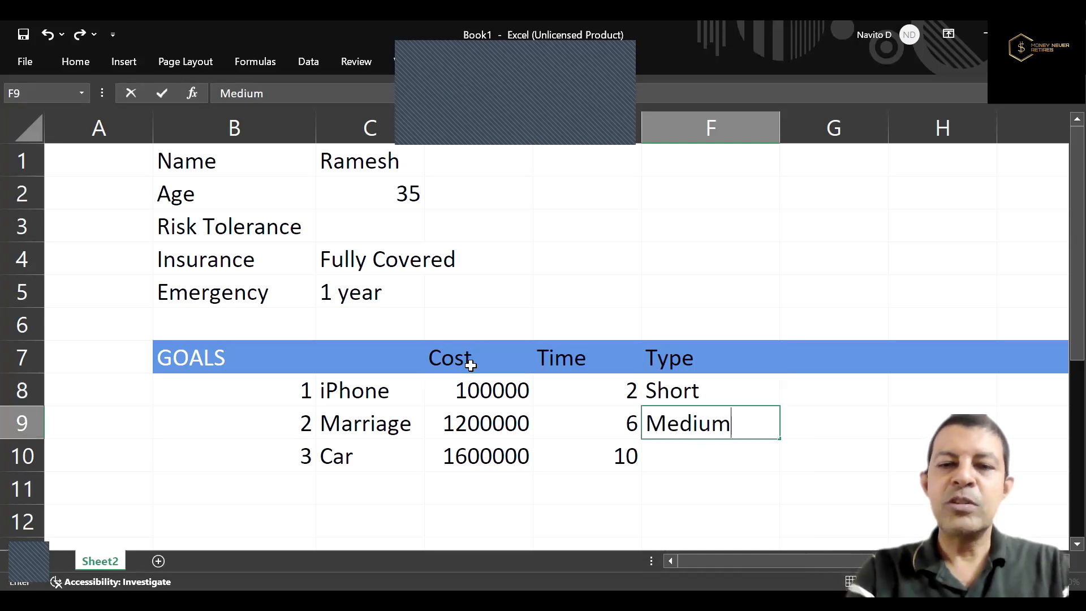
pyautogui.press('Return')
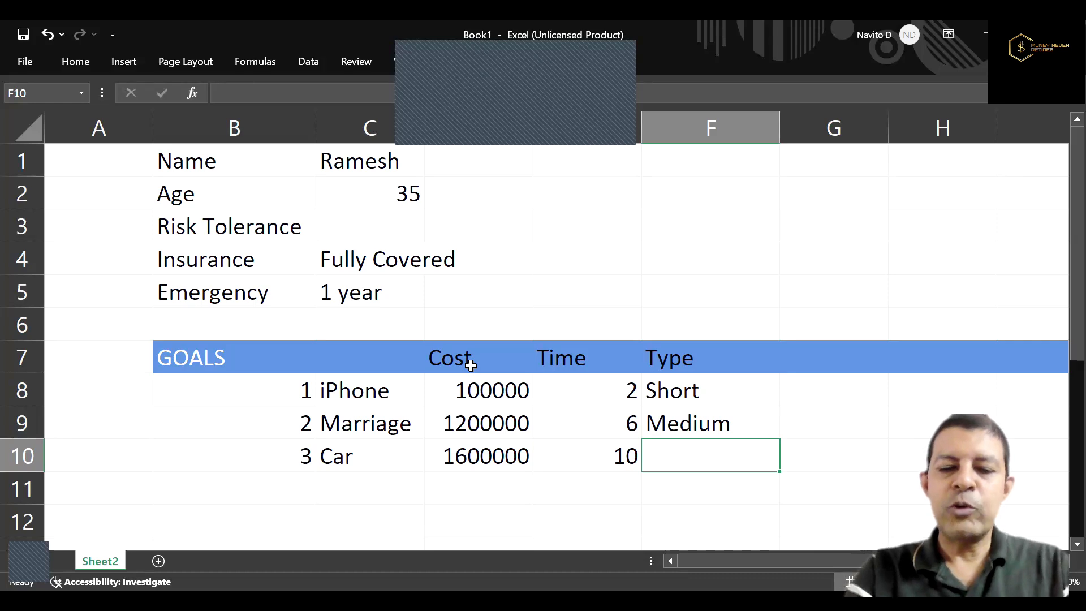
pyautogui.write('Long')
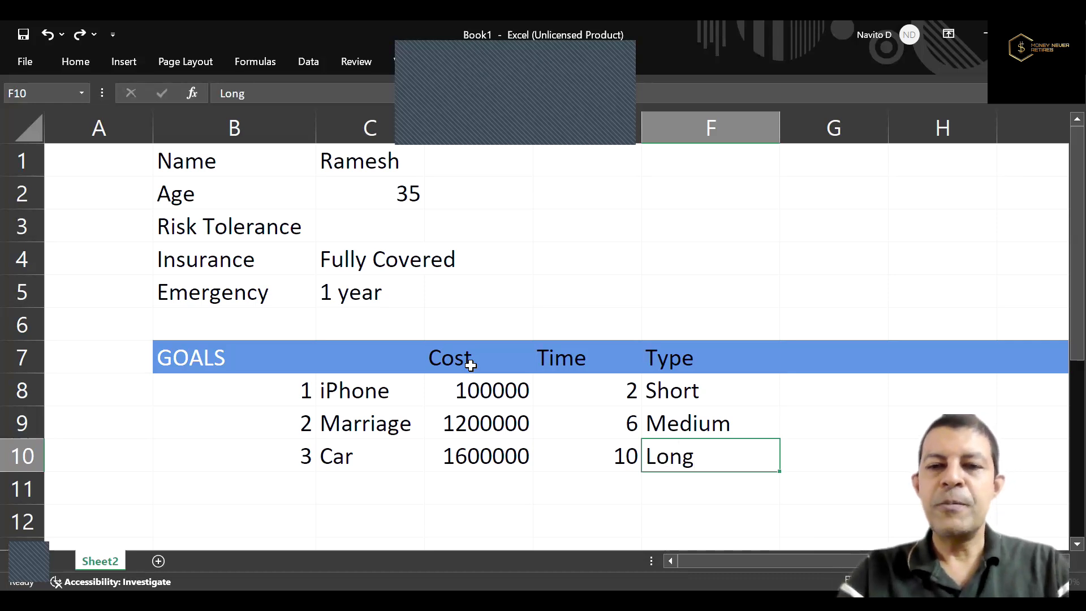
# Add the column heading "Inflation" in G7, beside the Type heading.
pyautogui.press('Up')
pyautogui.press('Up')
pyautogui.press('Up')
pyautogui.press('Right')
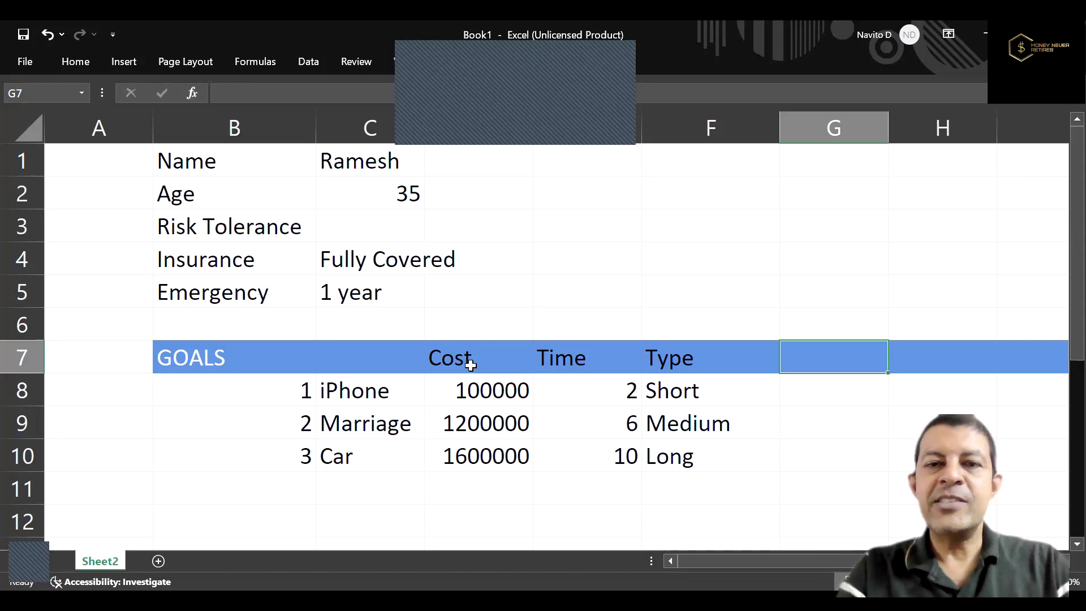
pyautogui.write('Inflation')
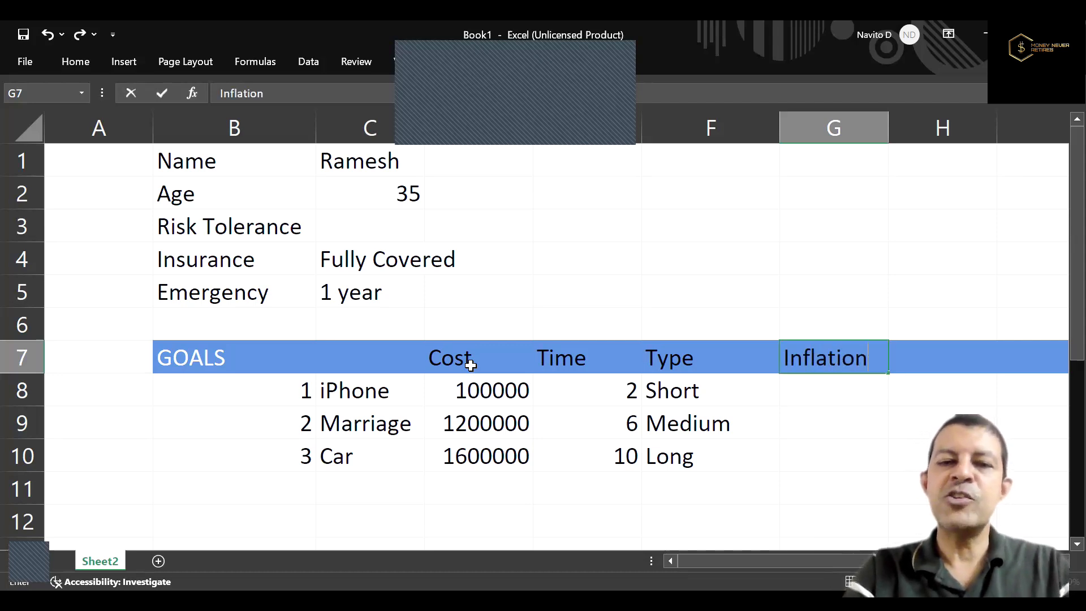
pyautogui.press('Return')
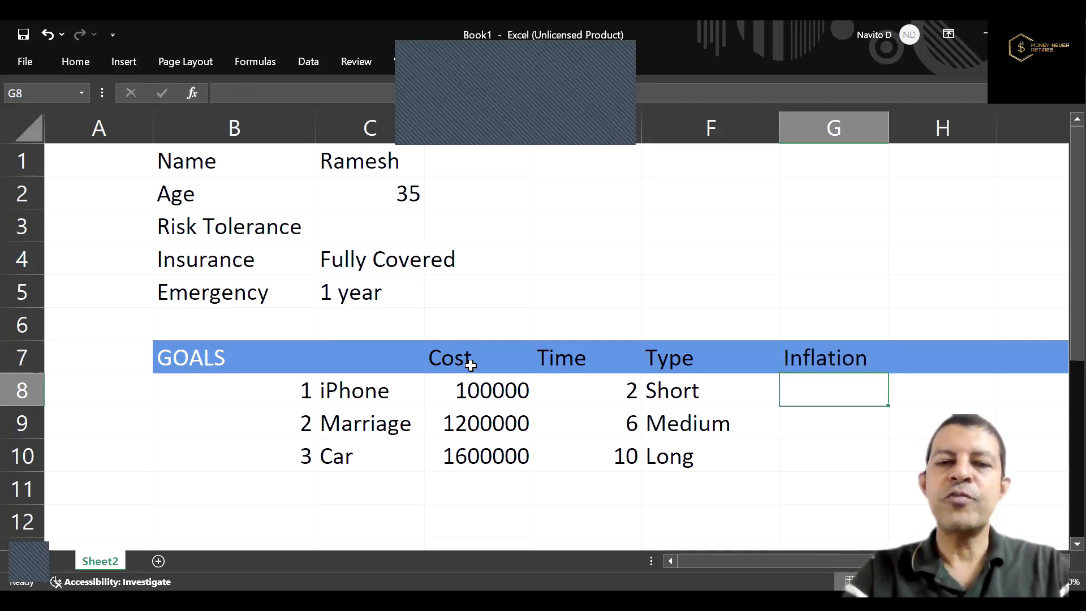
# Fill in the inflation rates in G8 to G10: 7% for iPhone, 7% for Marriage and 9% for Car.
pyautogui.moveTo(387, 393); pyautogui.dragTo(385, 449)
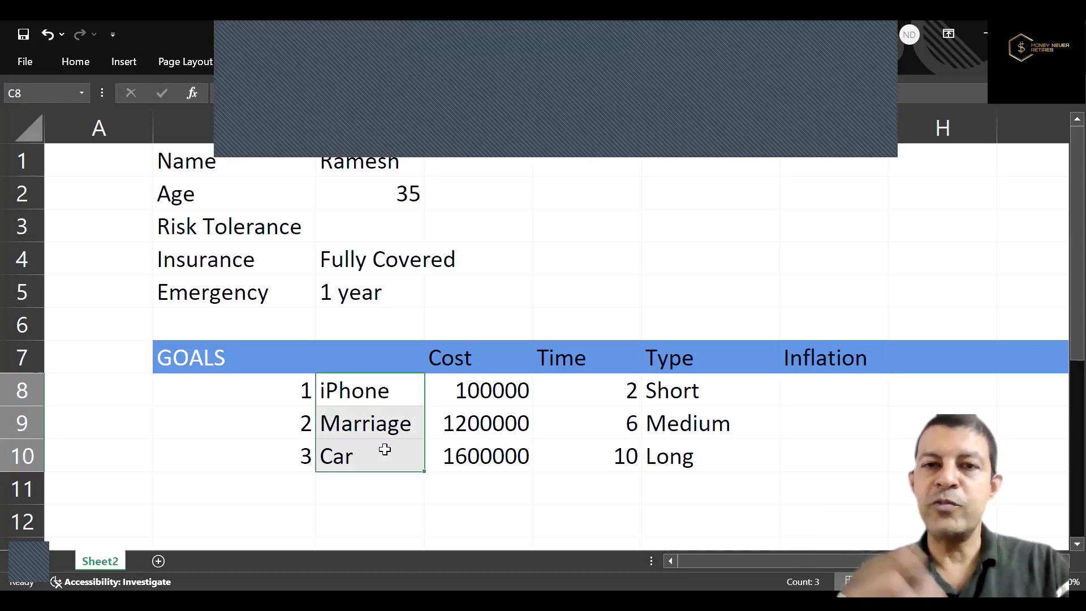
pyautogui.click(603, 394)
pyautogui.click(479, 392)
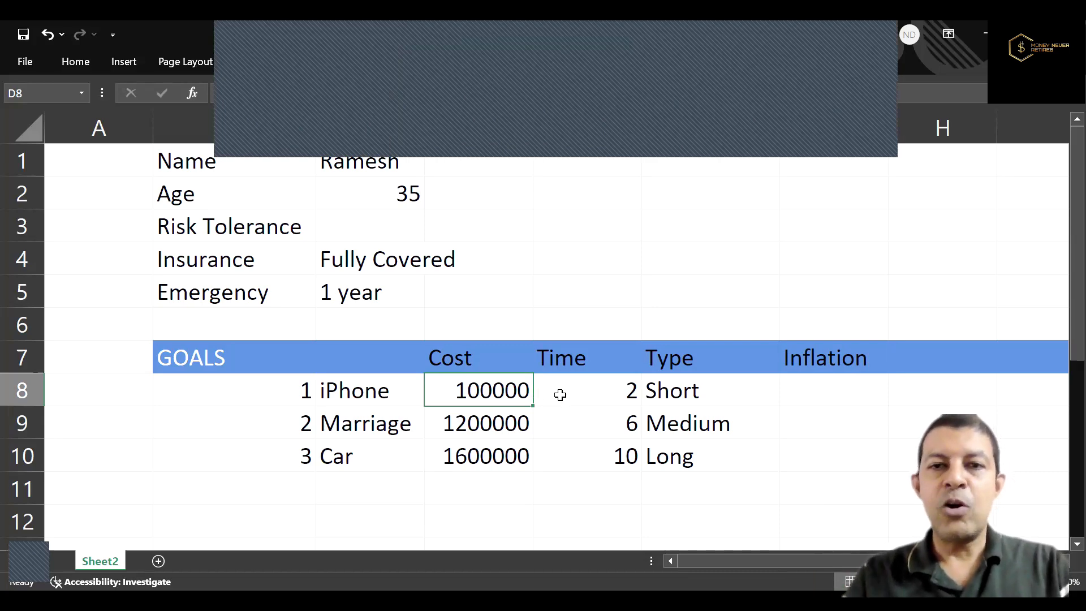
pyautogui.click(817, 396)
pyautogui.write('7%')
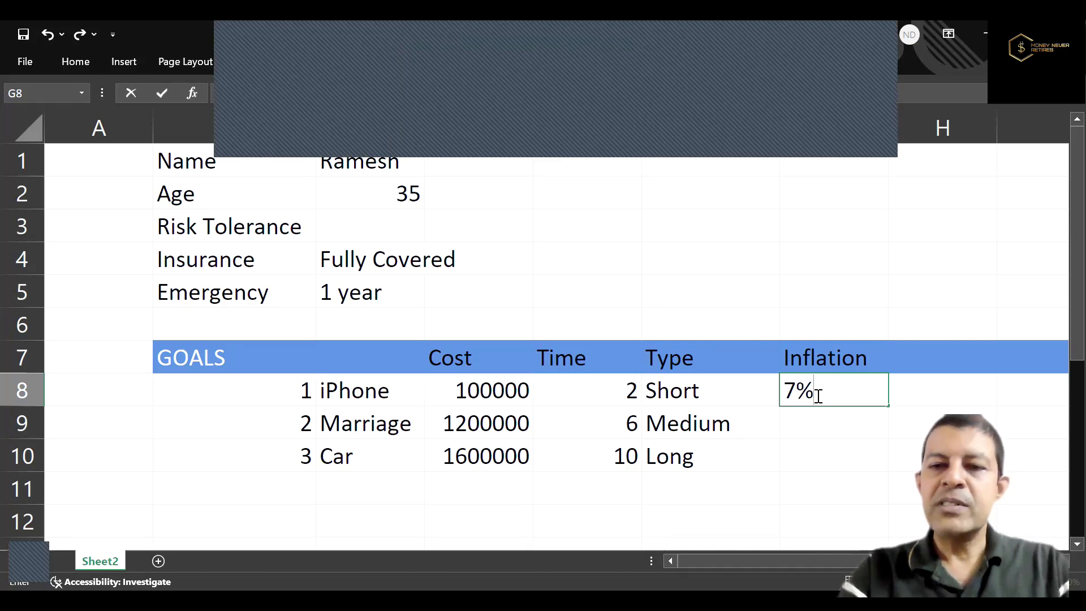
pyautogui.press('Return')
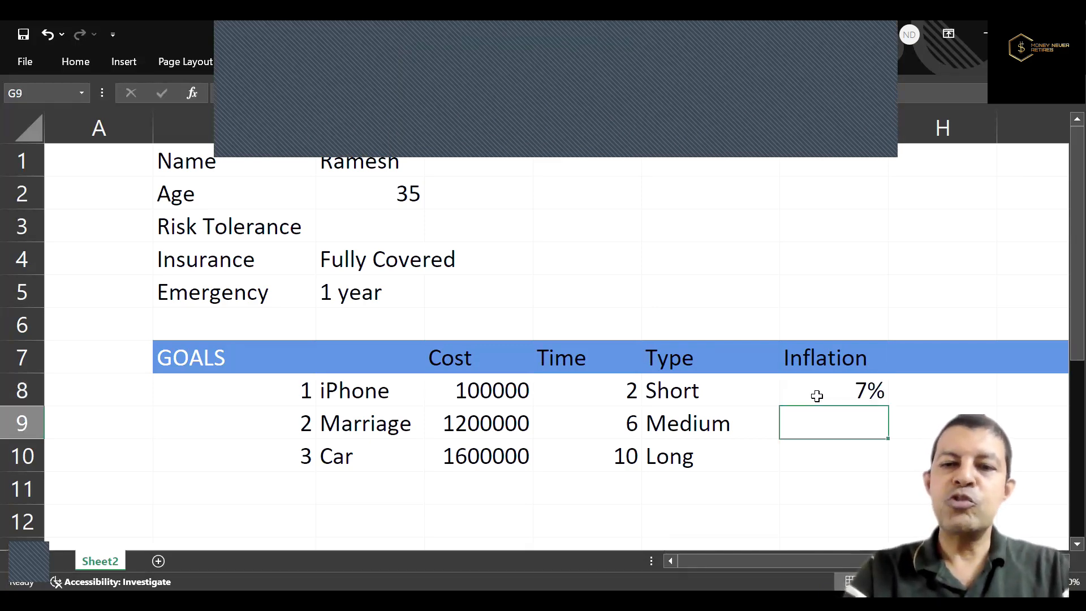
pyautogui.write('7%')
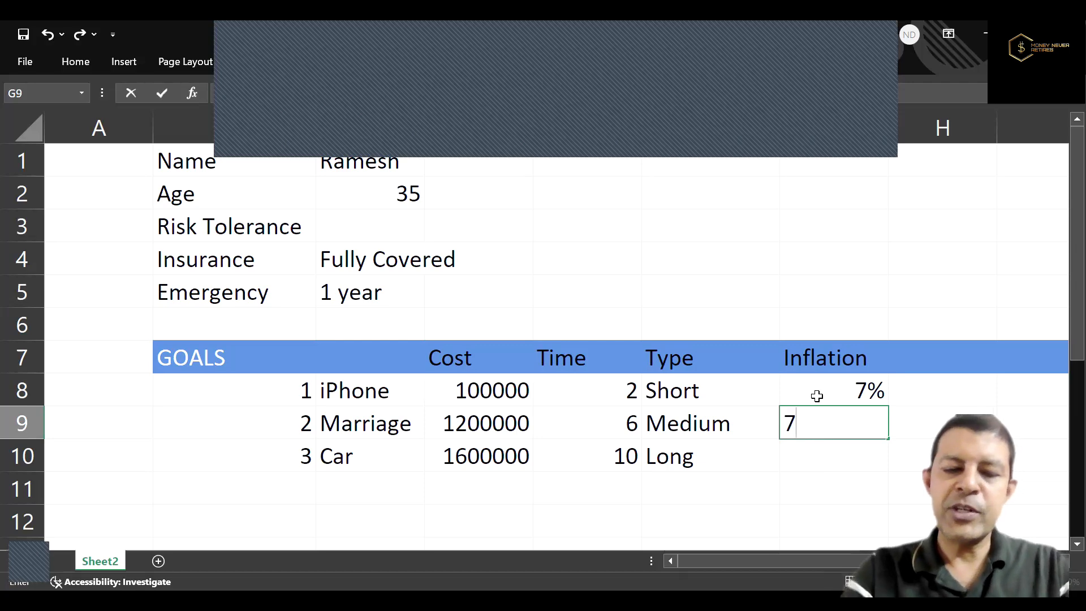
pyautogui.press('Return')
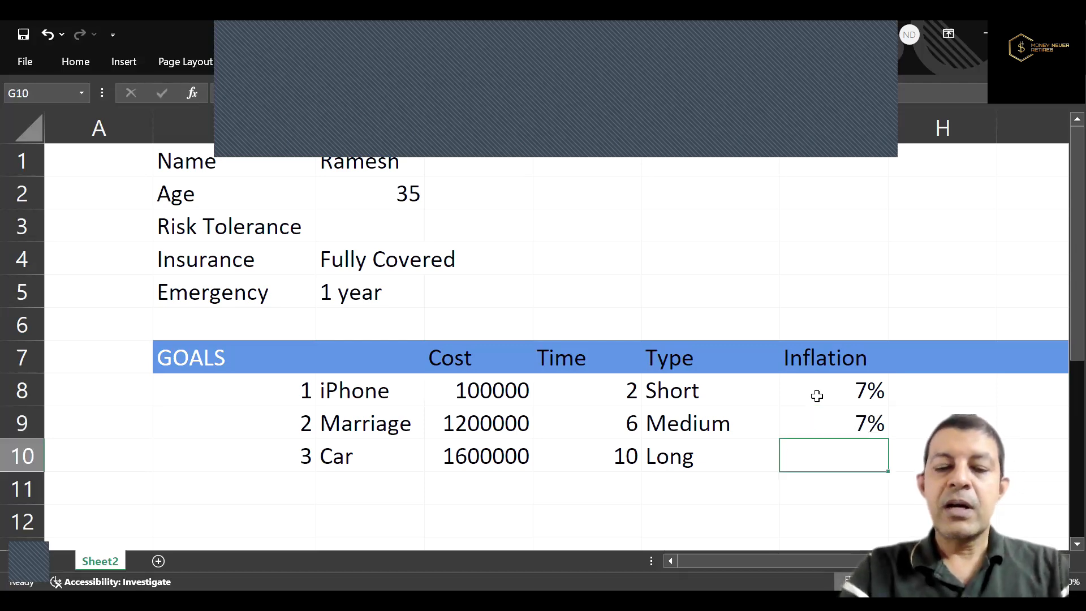
pyautogui.write('9%')
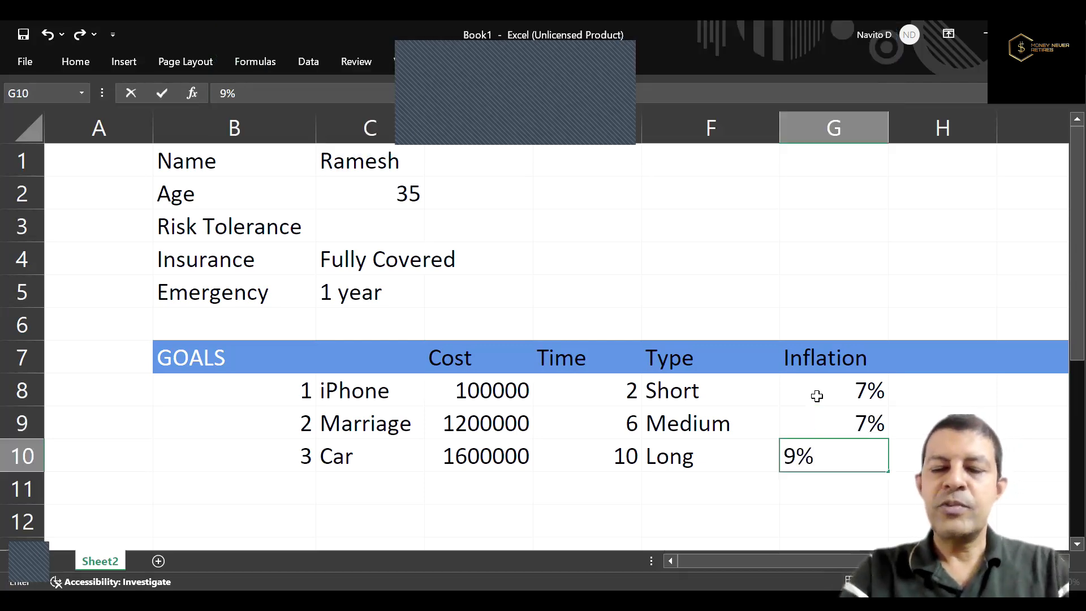
pyautogui.hotkey('ctrl', 'Return')
# Add the column heading "ROI" in H7, beside the Inflation heading.
pyautogui.press('Up')
pyautogui.press('Up')
pyautogui.press('Up')
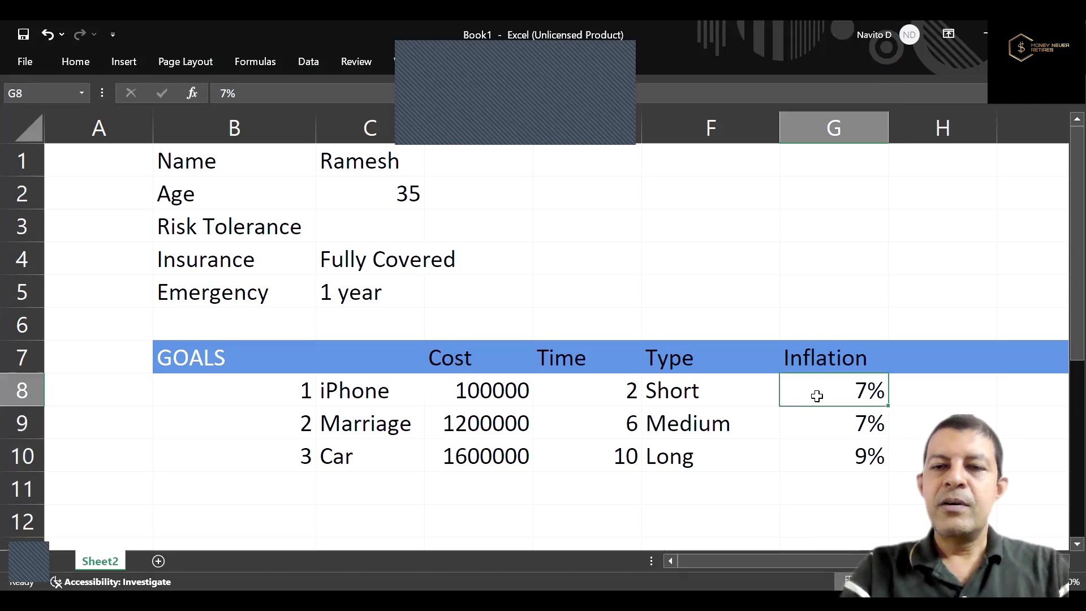
pyautogui.press('Right')
pyautogui.write('ROI')
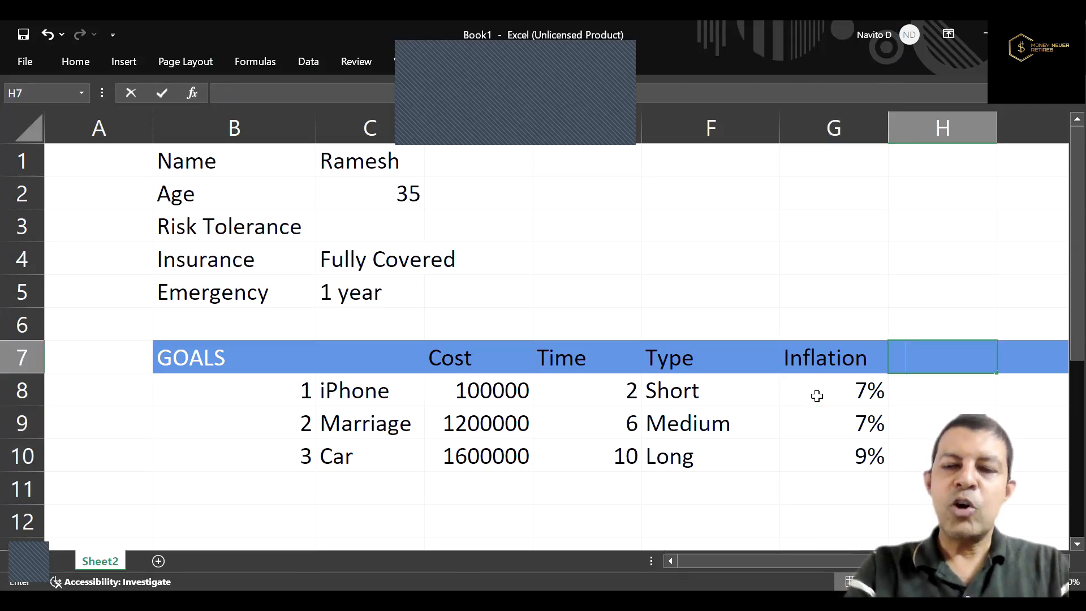
pyautogui.hotkey('ctrl', 'Return')
pyautogui.press('Down')
pyautogui.press('Right')
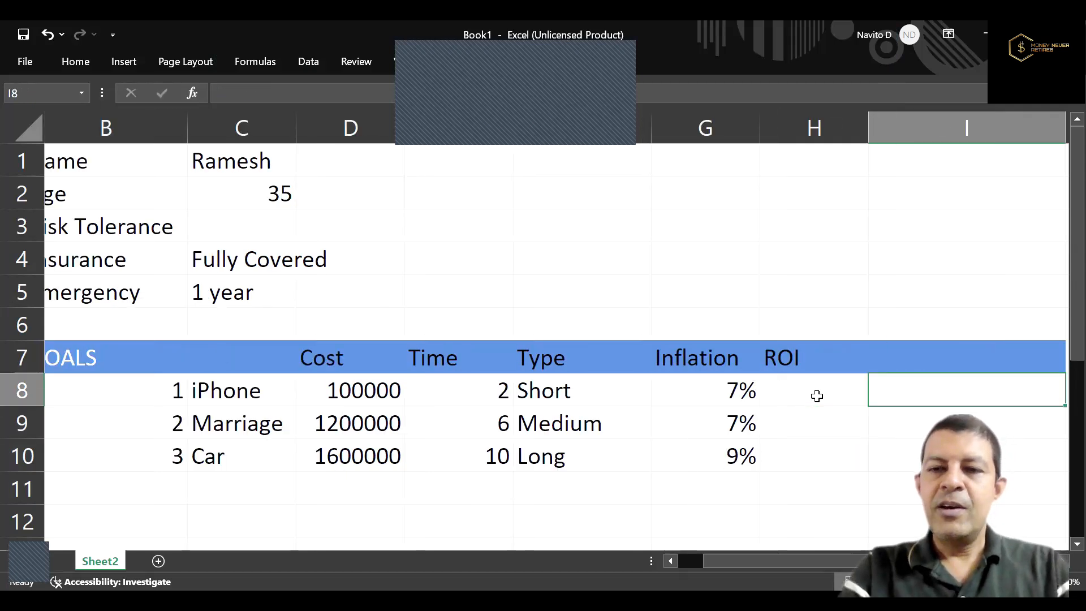
pyautogui.press('Right')
pyautogui.press('Left')
pyautogui.press('Left')
pyautogui.press('Left')
pyautogui.press('Right')
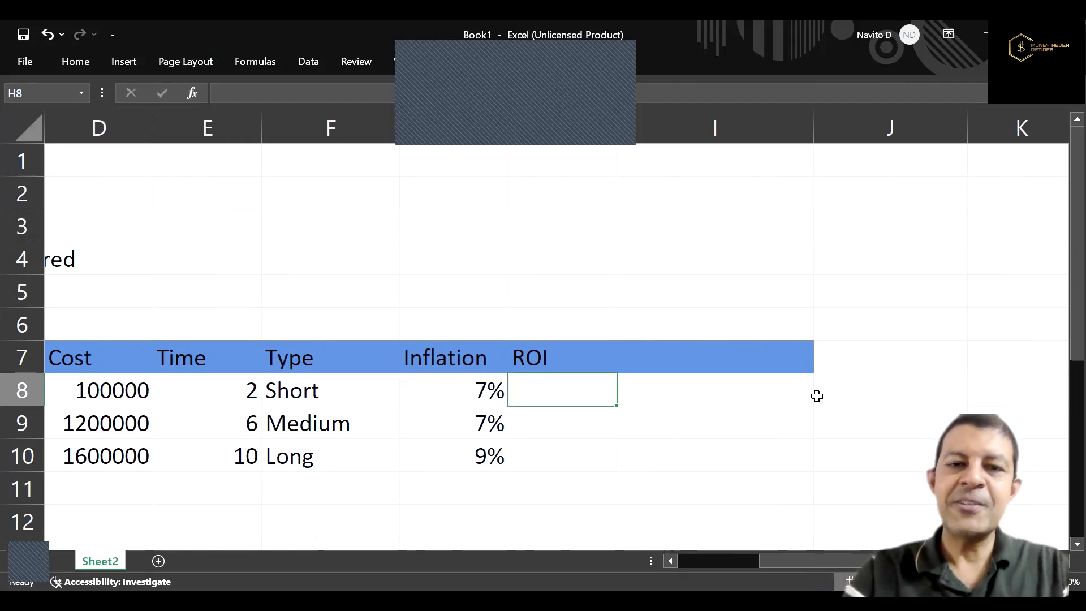
pyautogui.press('Left')
pyautogui.press('Left')
pyautogui.press('Left')
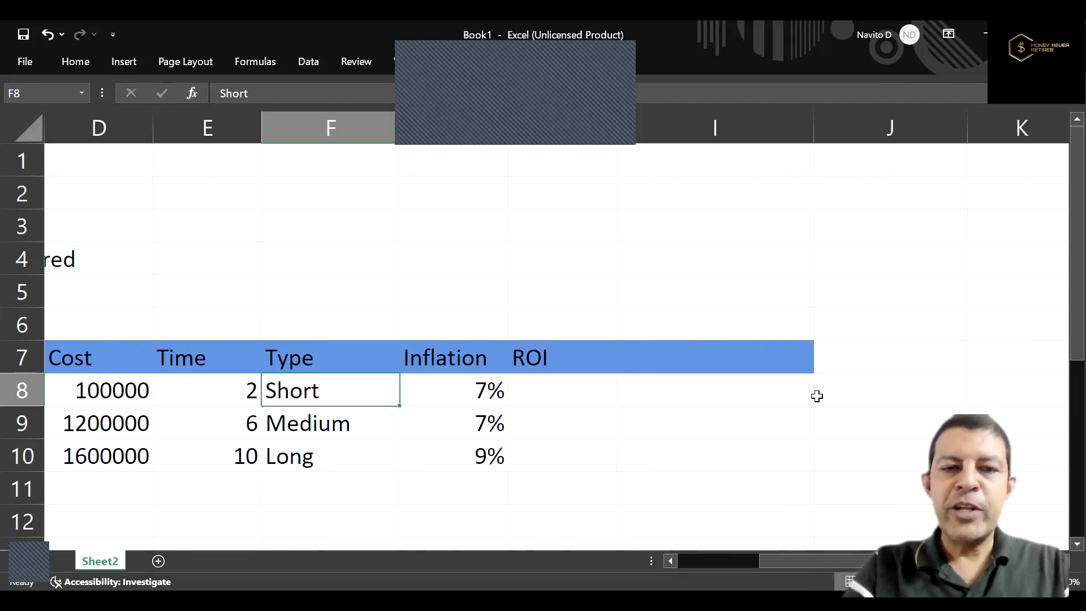
# Fill in the ROI rates in H8 to H10: 8% for iPhone, 10% for Marriage and 12% for Car.
pyautogui.press('Right')
pyautogui.press('Right')
pyautogui.press('Right')
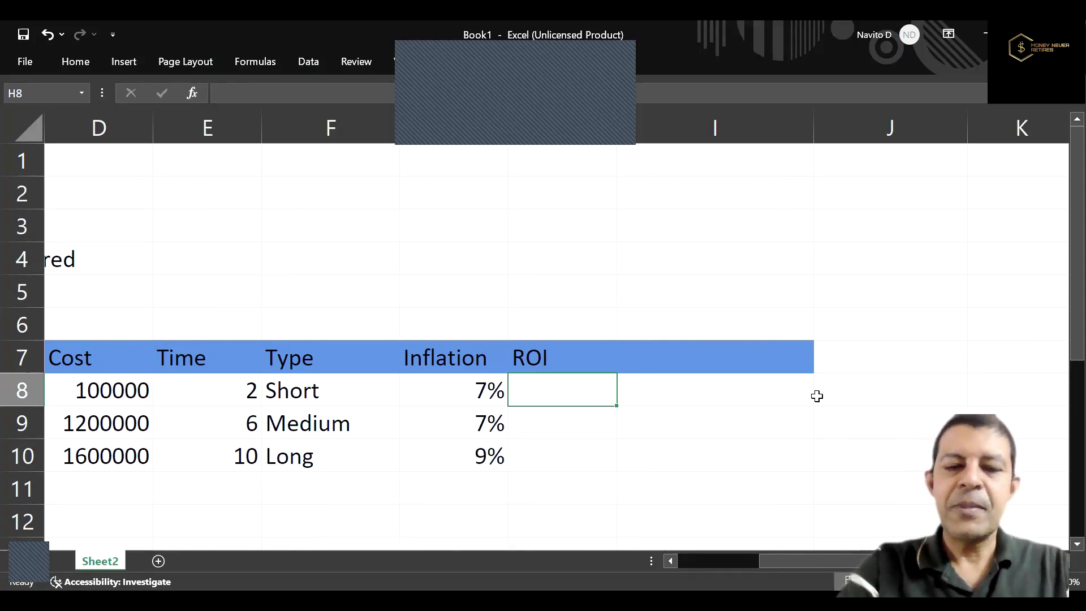
pyautogui.write('8%')
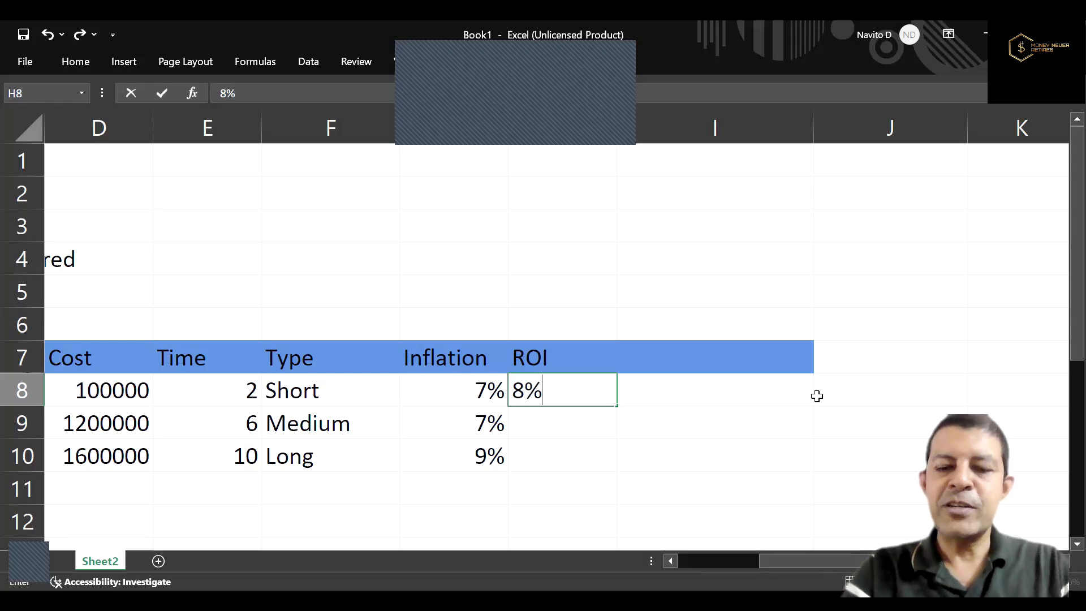
pyautogui.press('Return')
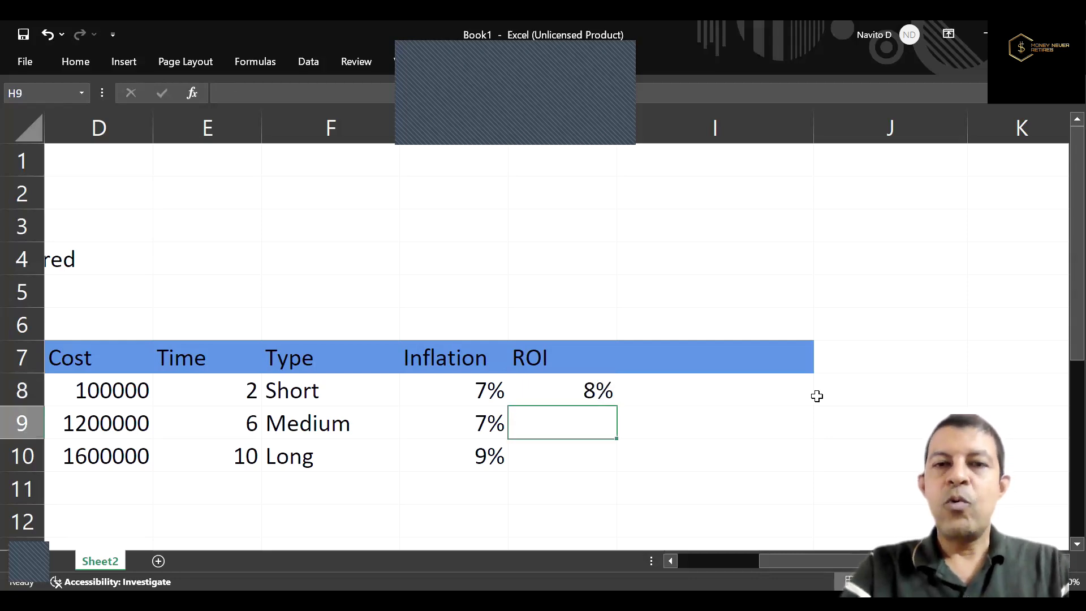
pyautogui.press('Up')
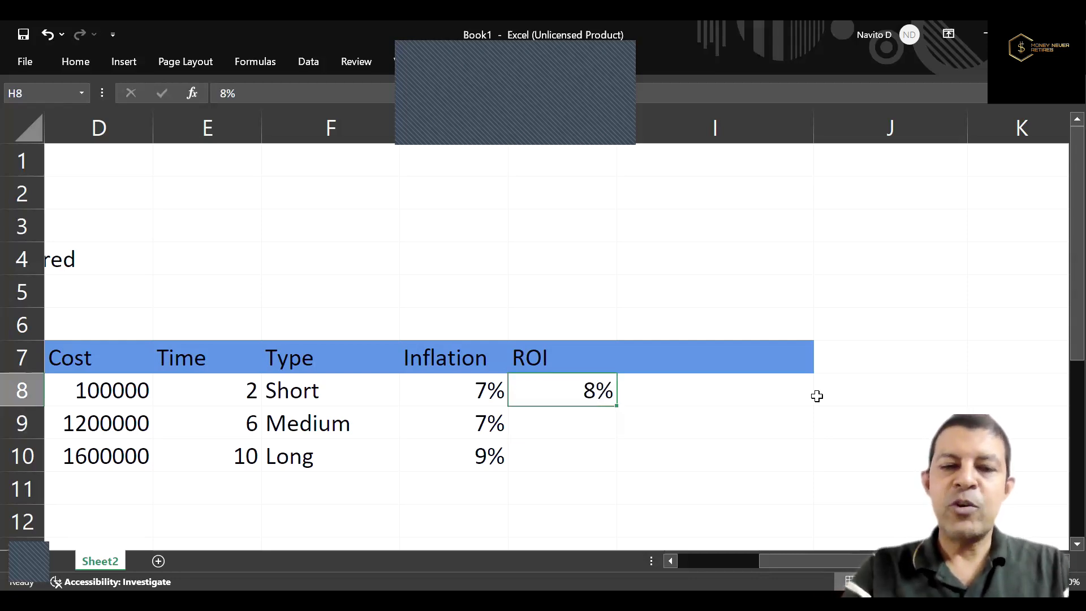
pyautogui.press('Down')
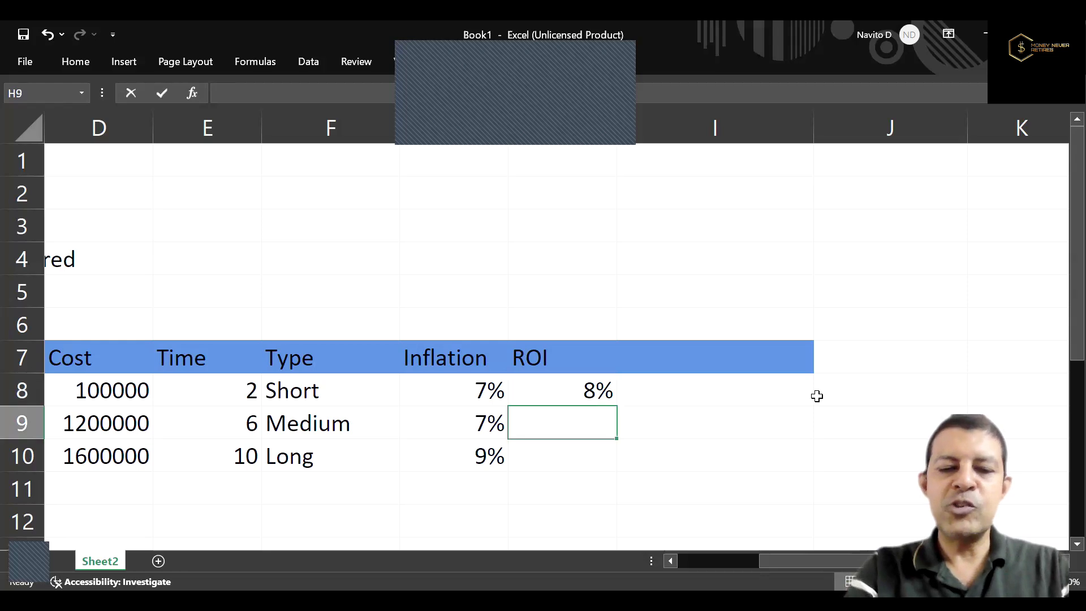
pyautogui.write('10%')
pyautogui.press('Return')
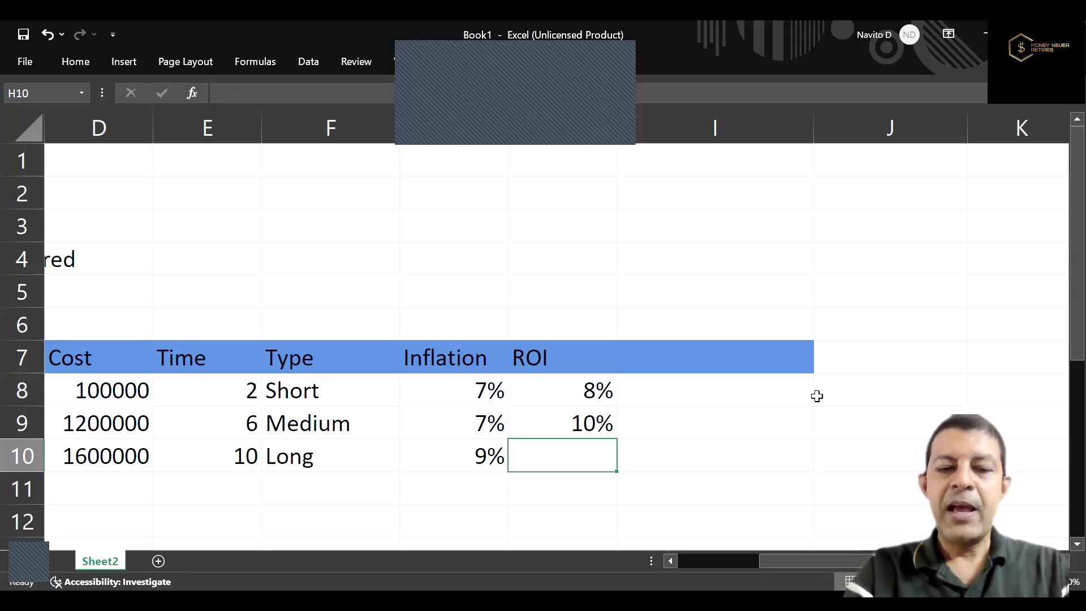
pyautogui.write('12%')
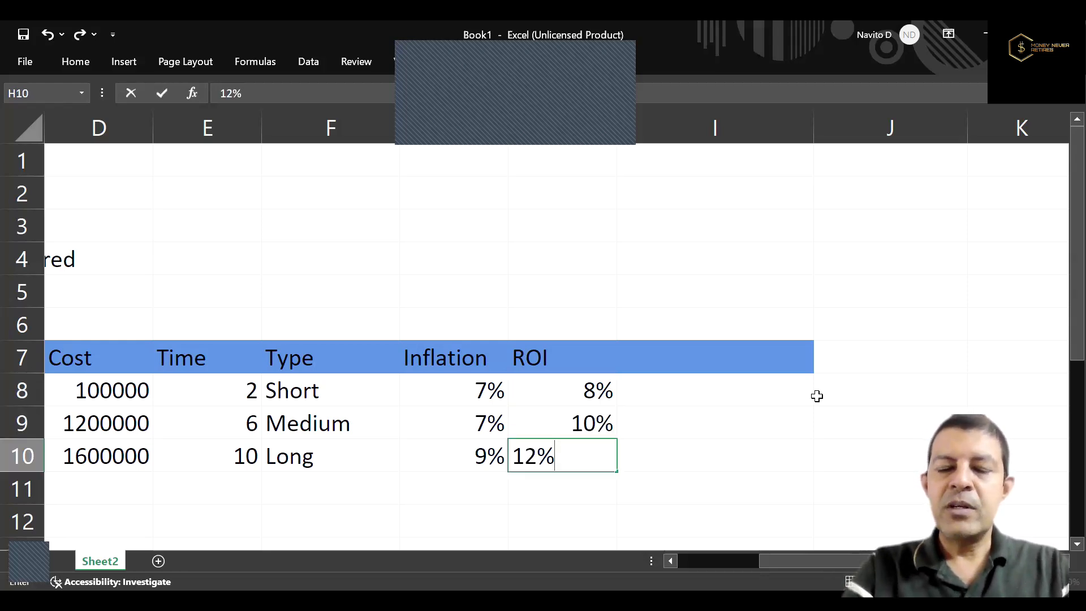
pyautogui.hotkey('ctrl', 'Return')
pyautogui.press('Up')
pyautogui.press('Up')
pyautogui.press('Up')
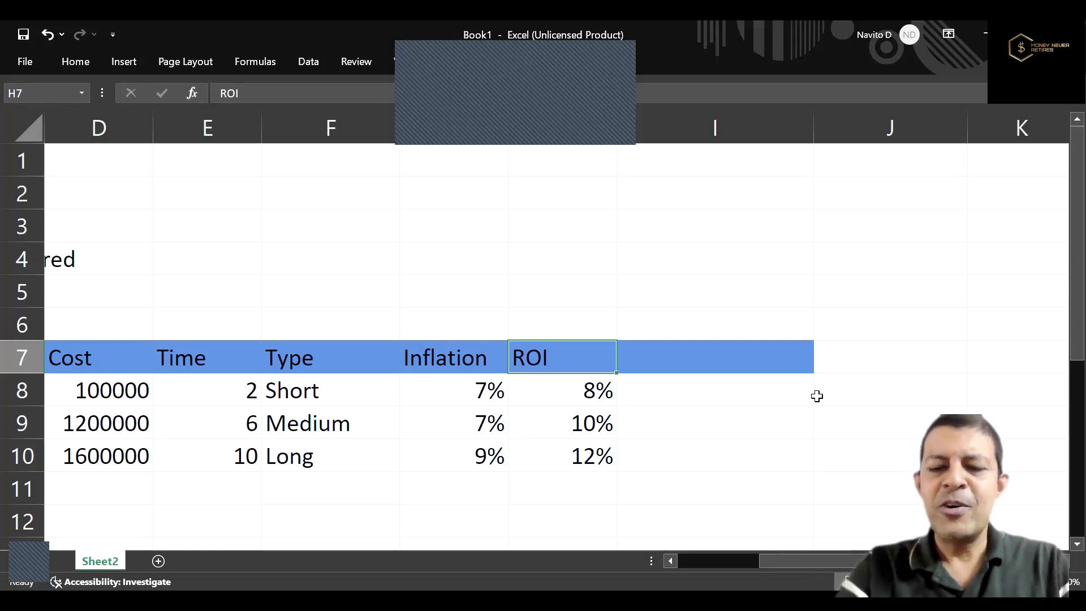
pyautogui.press('Up')
pyautogui.press('Down')
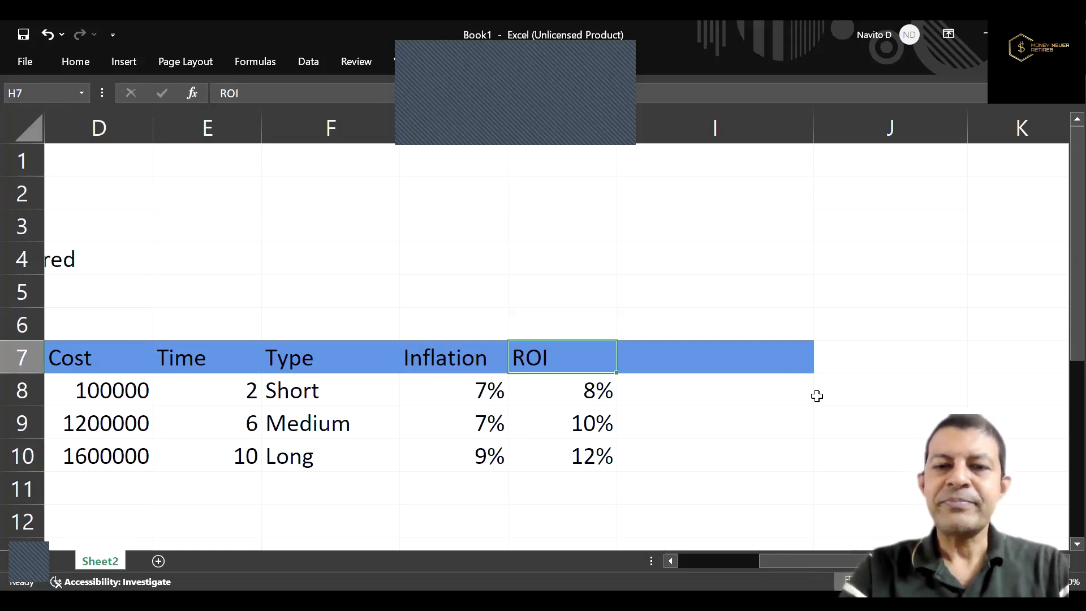
pyautogui.press('Right')
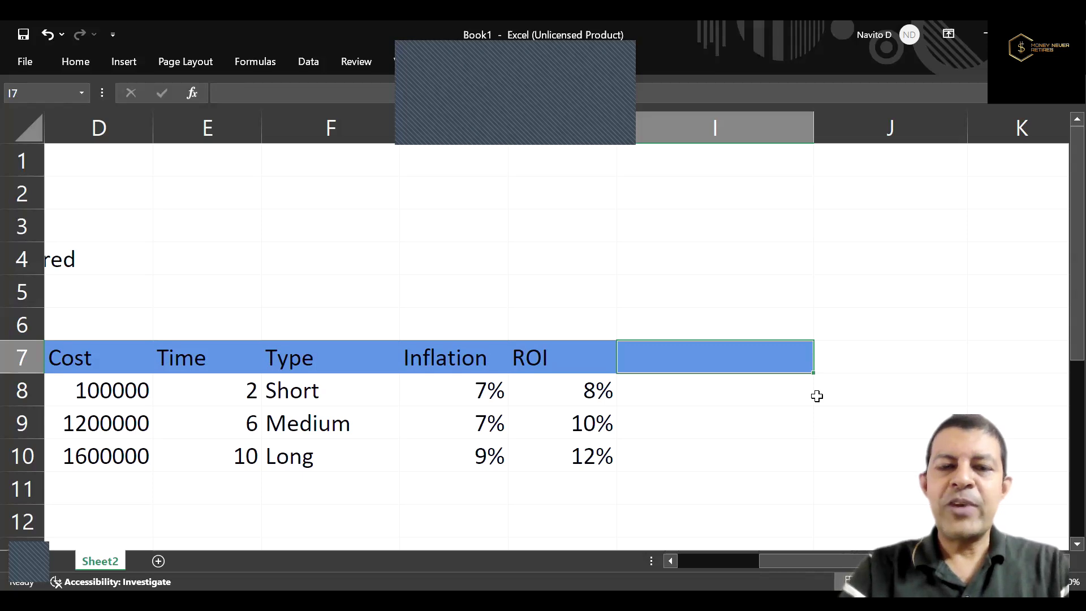
pyautogui.press('Down')
pyautogui.press('Left')
pyautogui.press('Left')
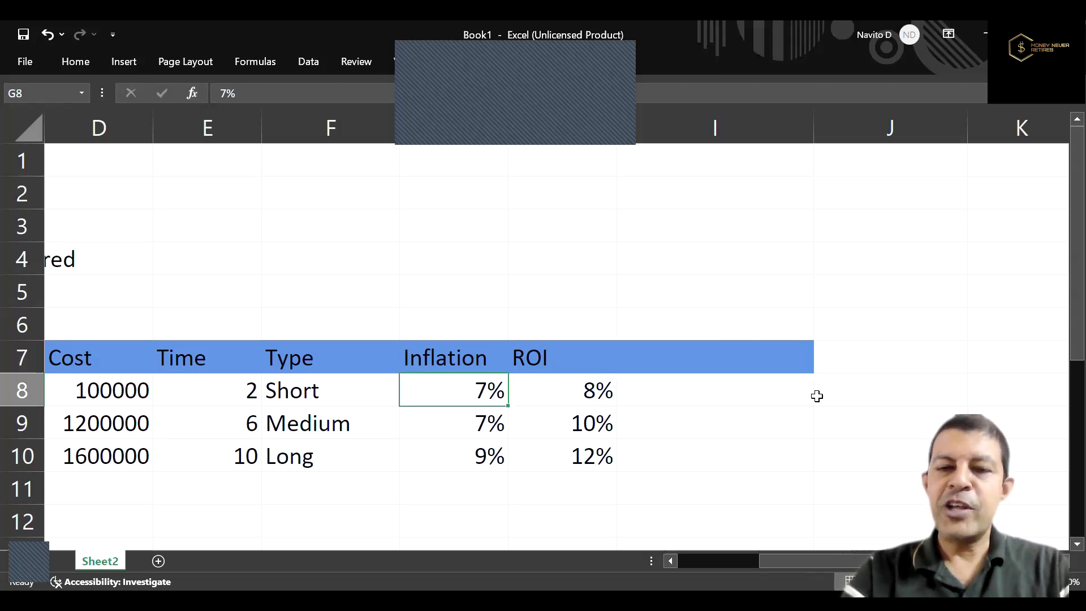
pyautogui.press('Right')
pyautogui.press('Right')
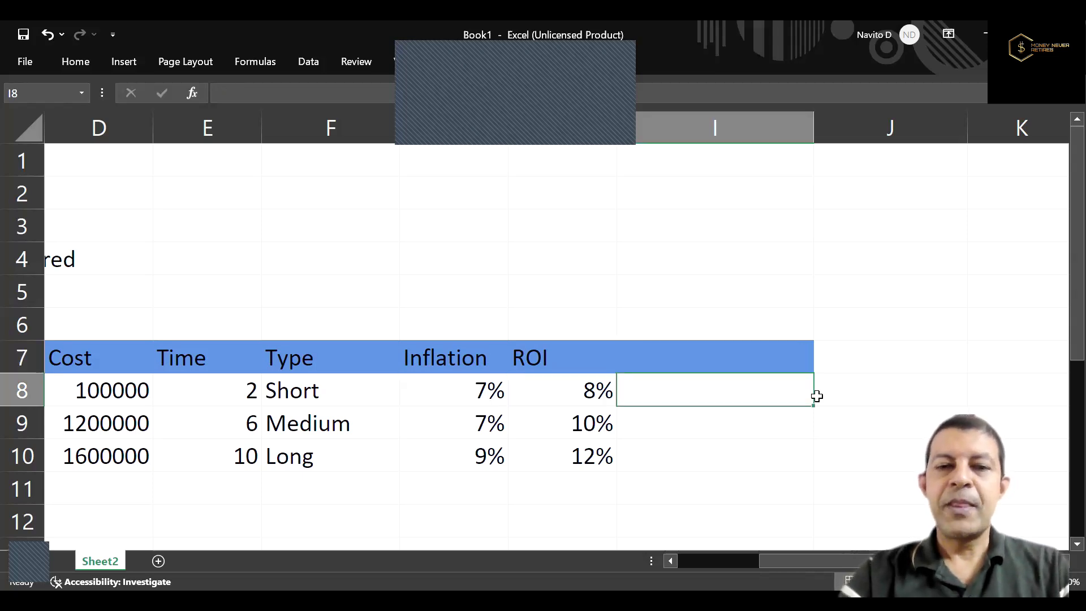
# Fill the cells B12 to I12 below the goals table with light green as a new section header band.
pyautogui.press('Down')
pyautogui.press('Down')
pyautogui.press('Down')
pyautogui.press('Down')
pyautogui.press('Left')
pyautogui.press('Left')
pyautogui.press('Left')
pyautogui.press('Left')
pyautogui.press('Left')
pyautogui.press('Left')
pyautogui.press('Left')
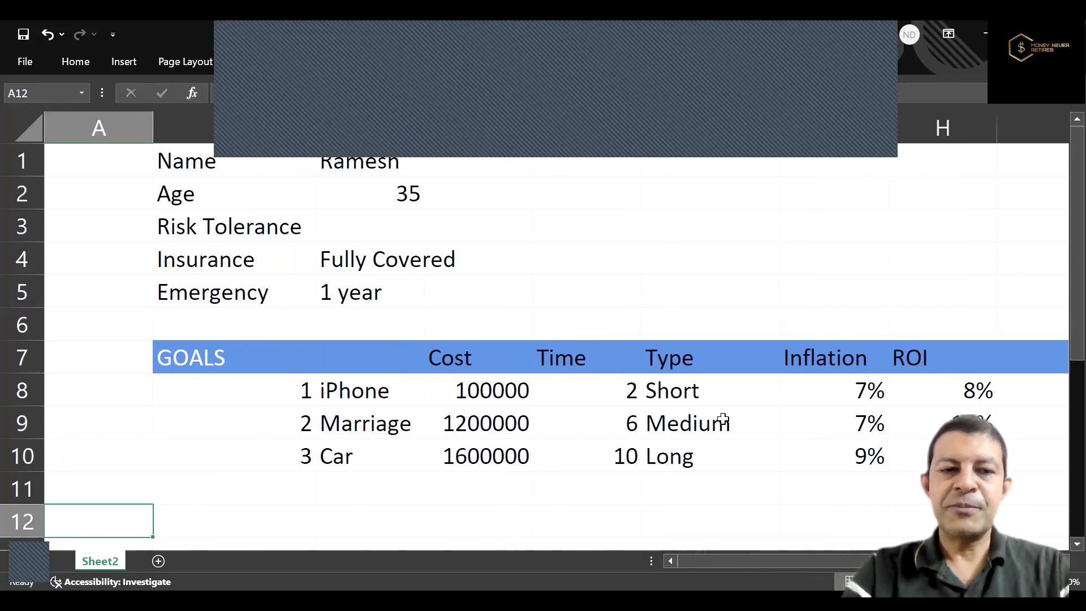
pyautogui.hotkey('shift', 'Right')
pyautogui.hotkey('shift', 'Right')
pyautogui.hotkey('shift', 'Right')
pyautogui.hotkey('shift', 'Right')
pyautogui.hotkey('shift', 'Right')
pyautogui.hotkey('shift', 'Right')
pyautogui.hotkey('shift', 'Right')
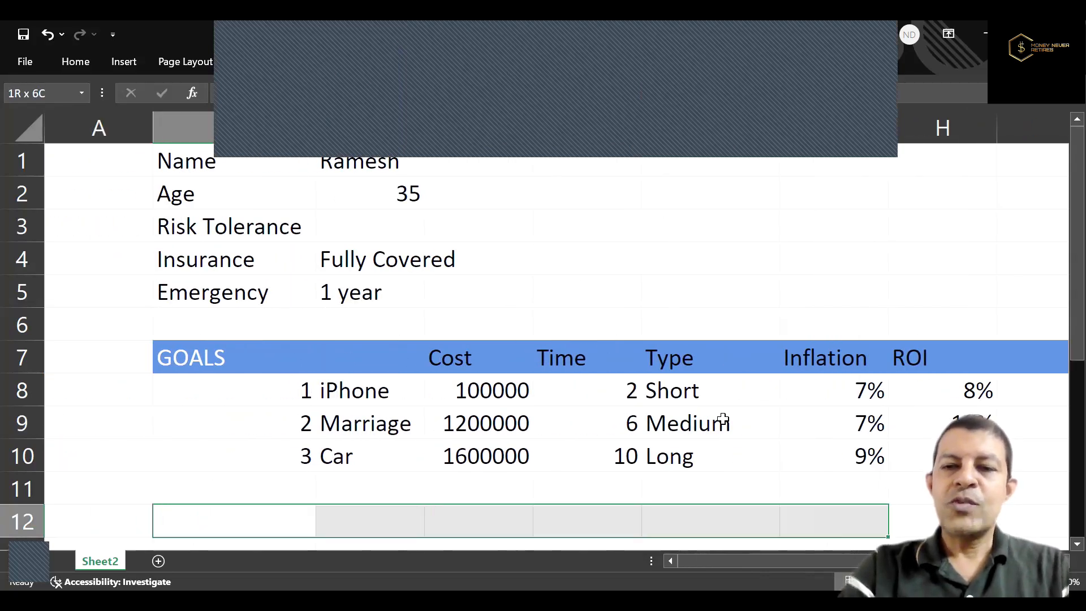
pyautogui.hotkey('shift', 'Right')
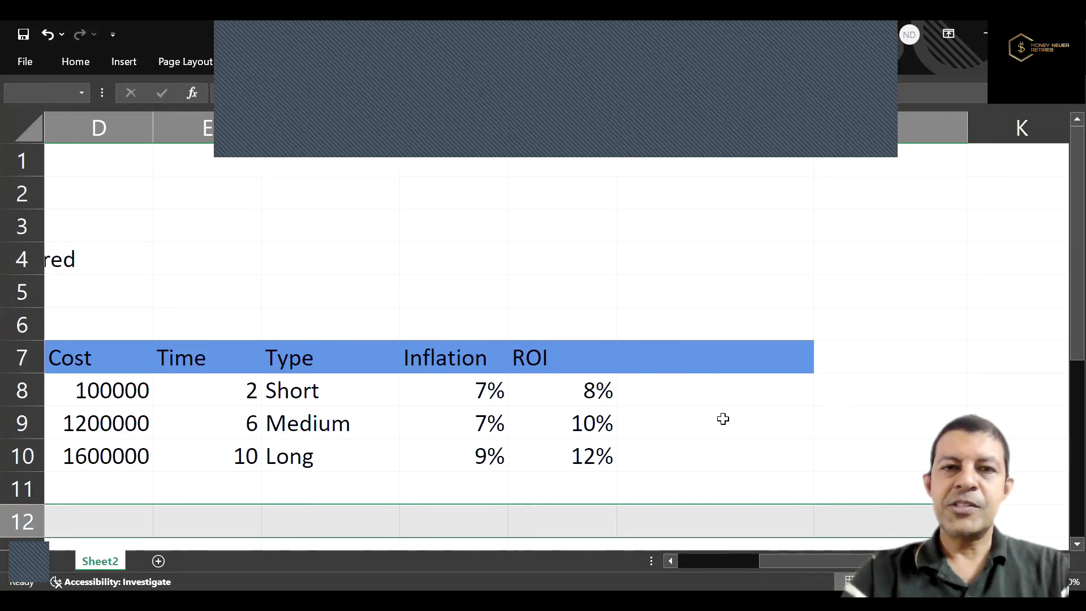
pyautogui.hotkey('shift', 'Left')
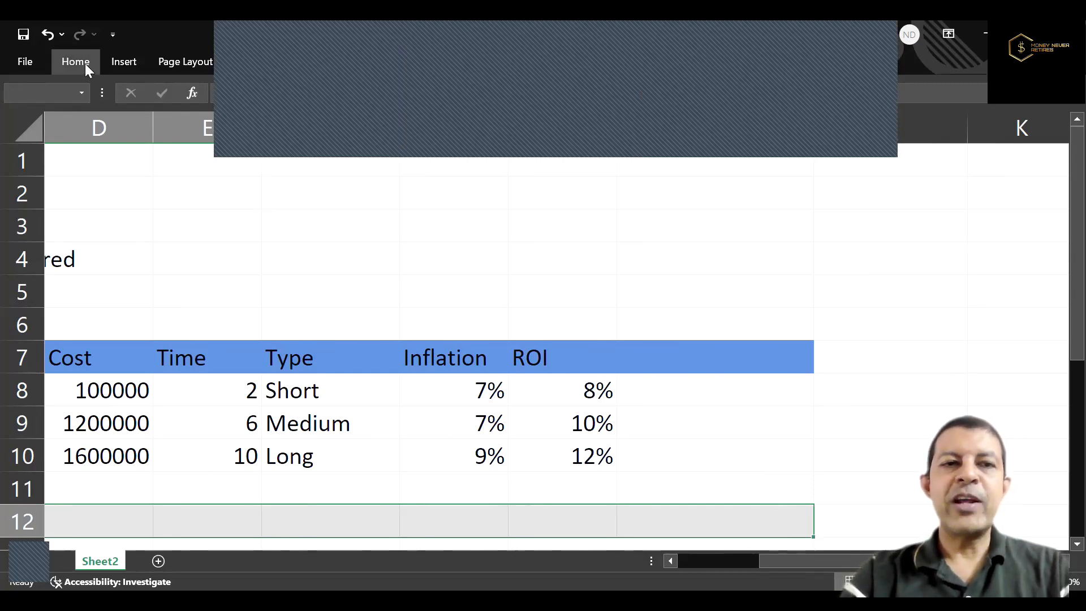
pyautogui.click(85, 64)
pyautogui.click(227, 119)
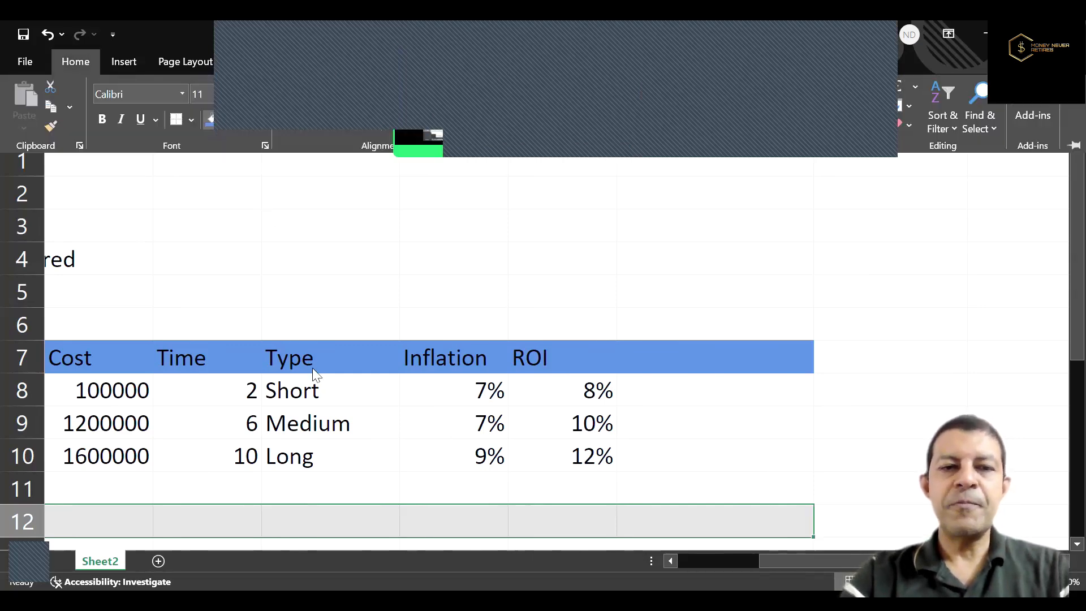
pyautogui.click(312, 367)
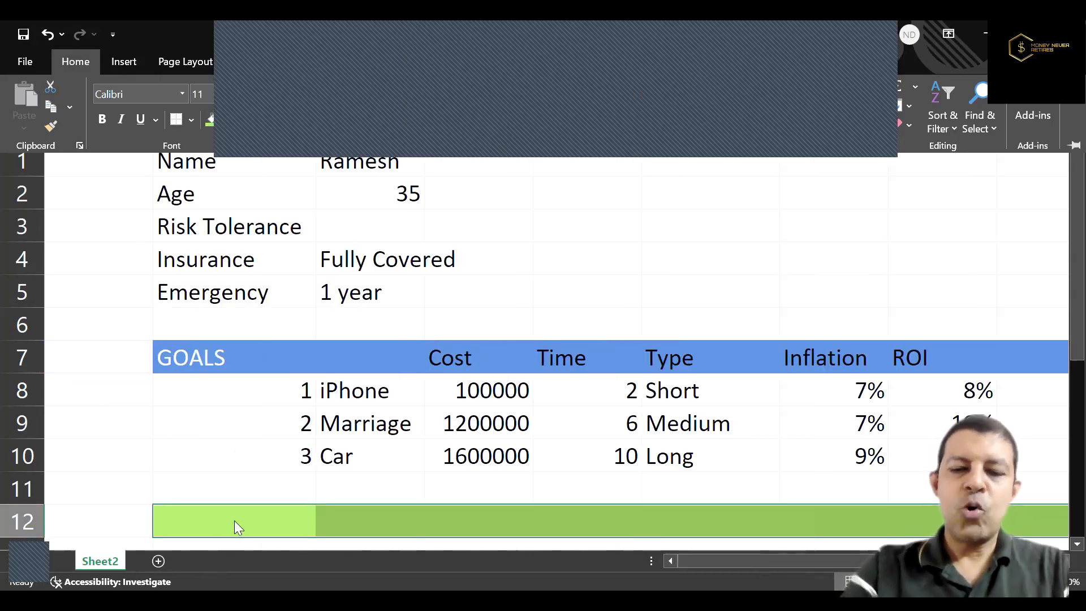
# Enter the section title "Quantitative Analysis" in B12 on the light green header band.
pyautogui.click(235, 521)
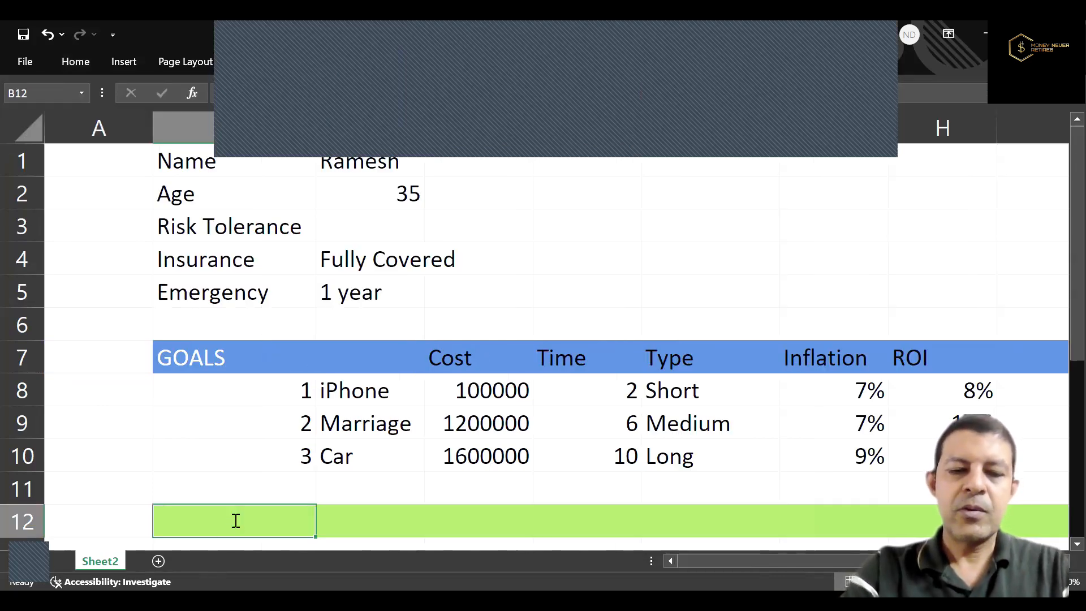
pyautogui.write('Quan')
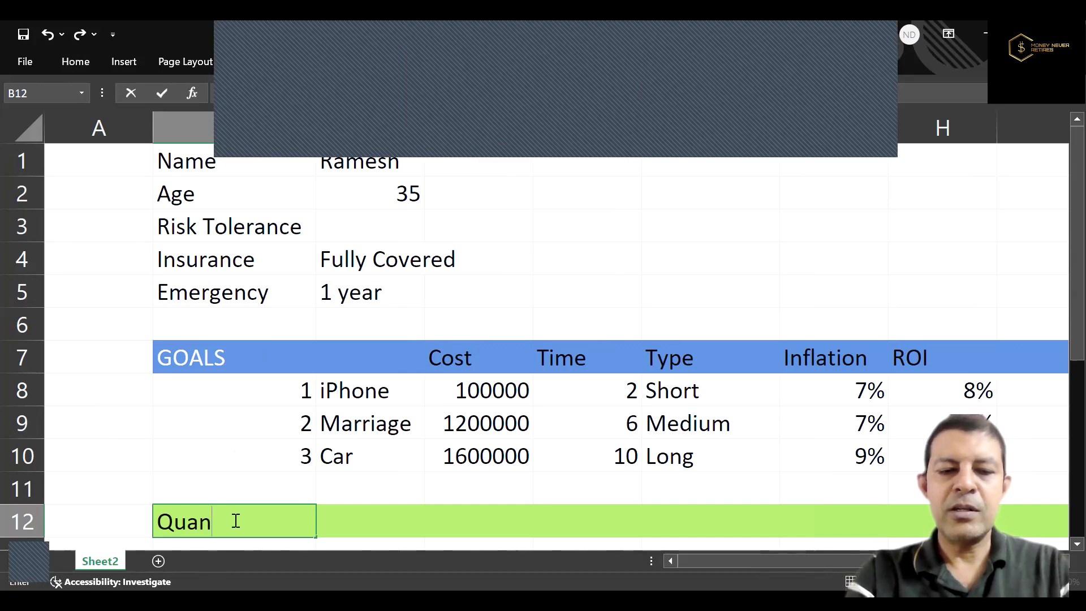
pyautogui.write('titativ')
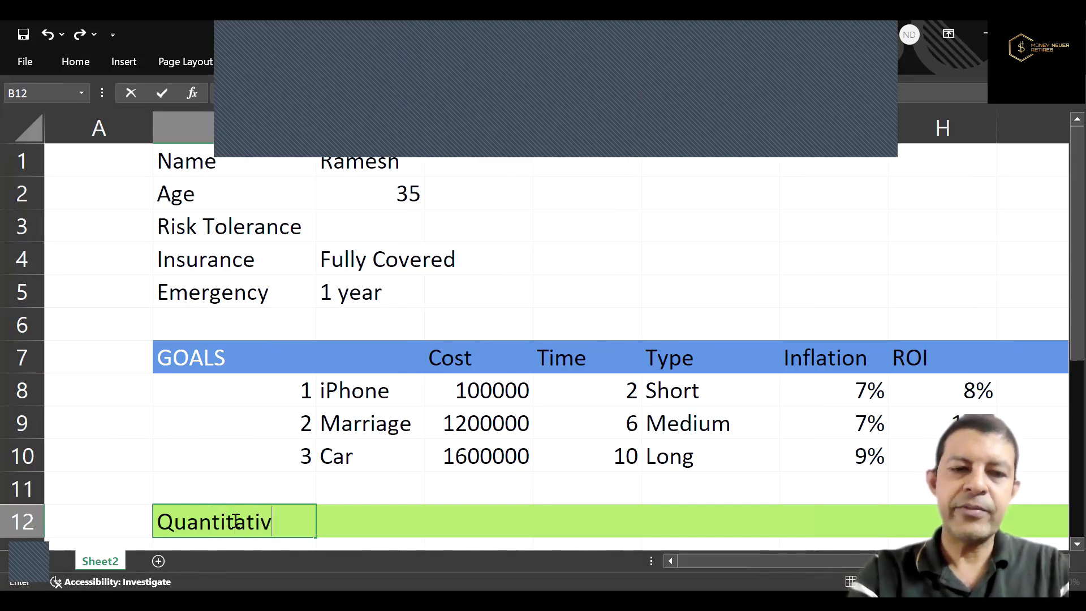
pyautogui.write('e Analysis')
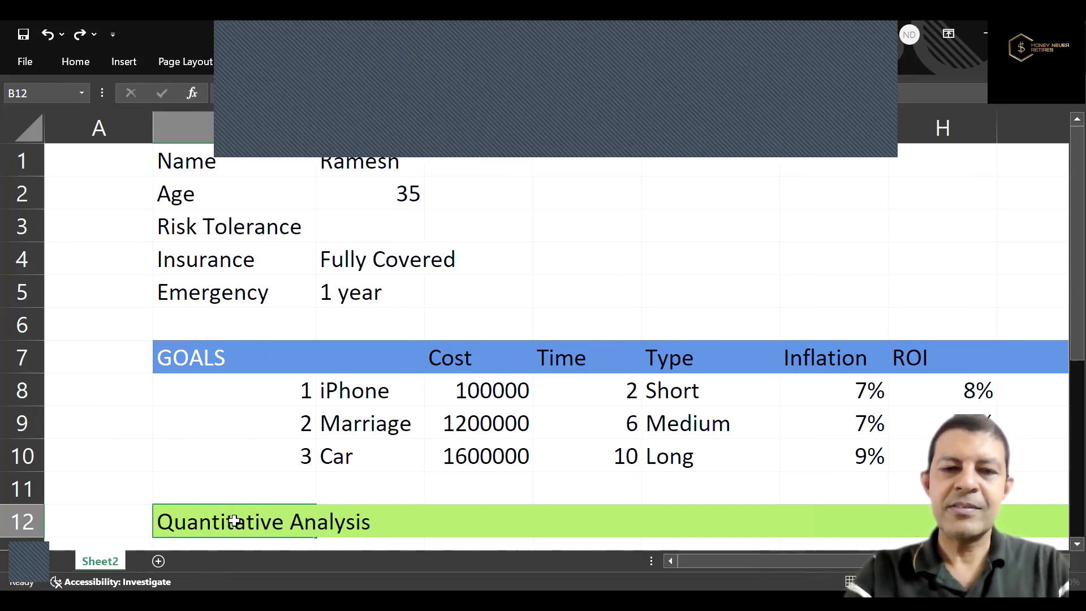
pyautogui.press('Return')
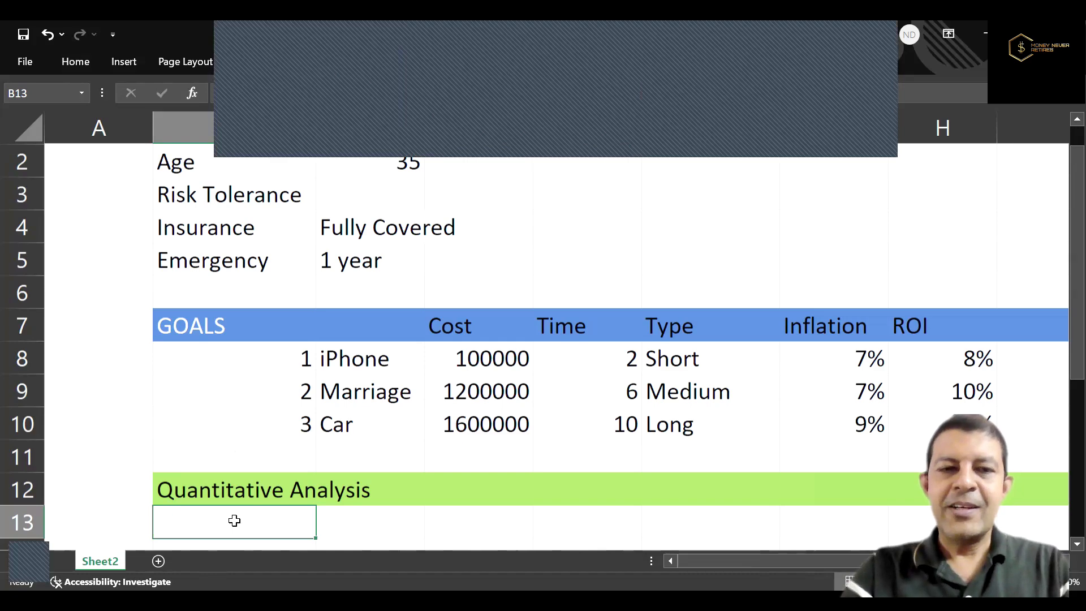
pyautogui.press('Up')
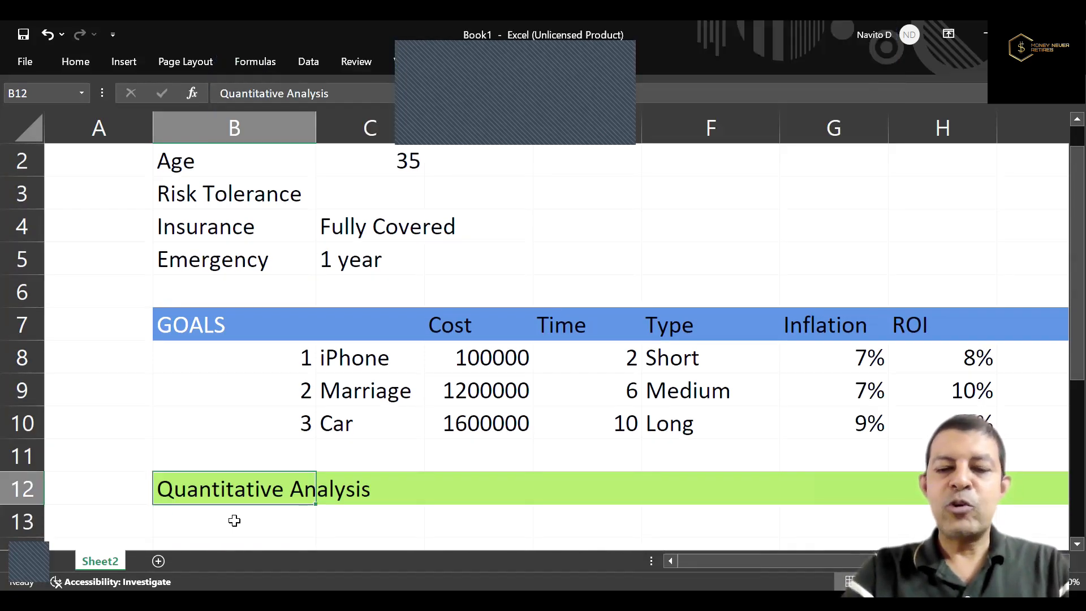
# Enter the row label "Income" in B13, directly below the Quantitative Analysis header.
pyautogui.click(234, 520)
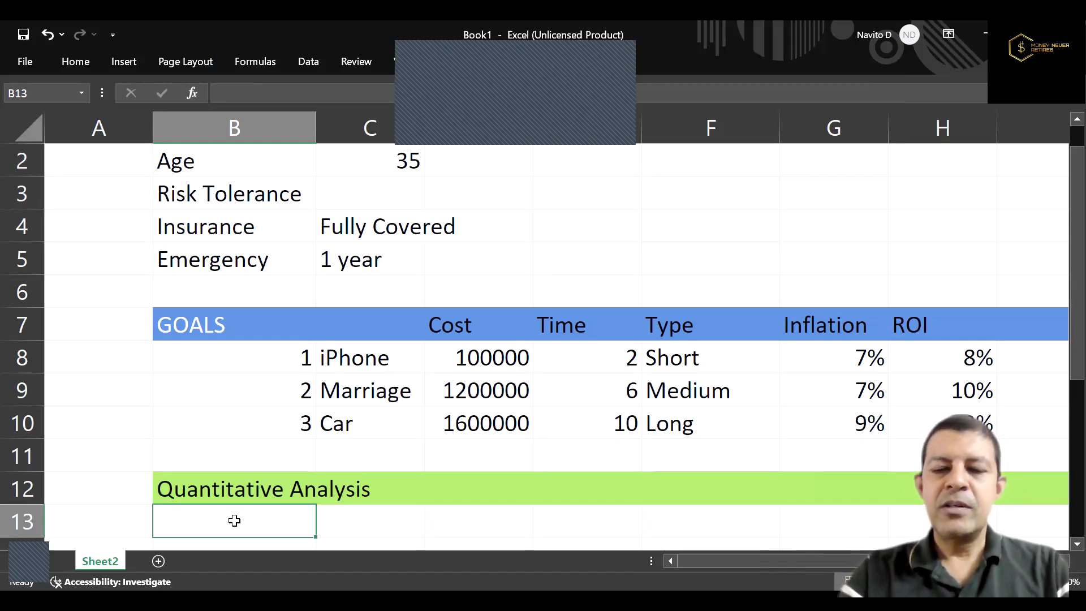
pyautogui.write('Asset')
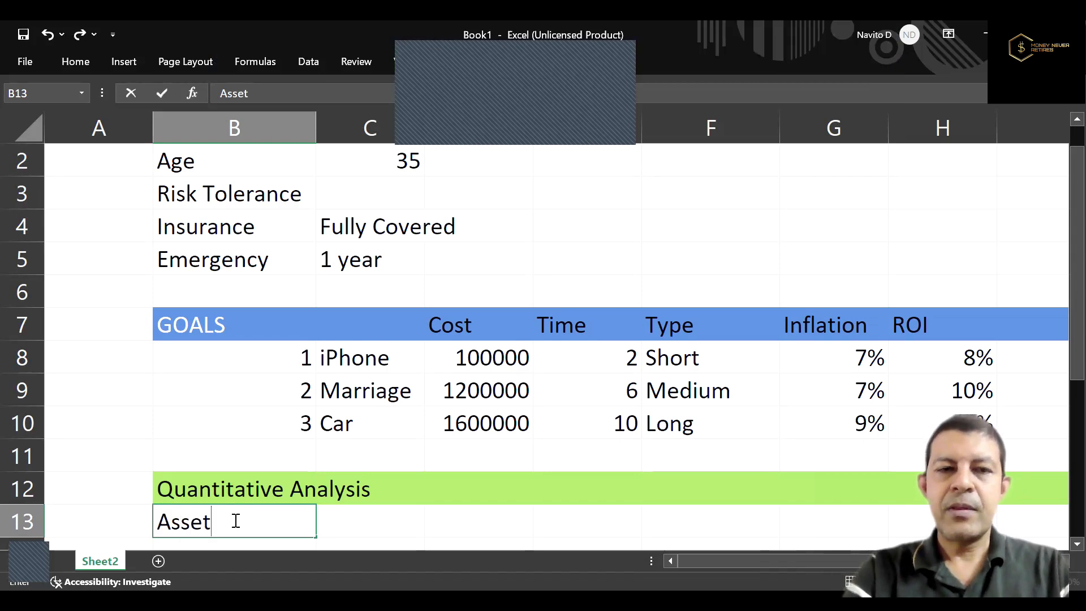
pyautogui.press('Escape')
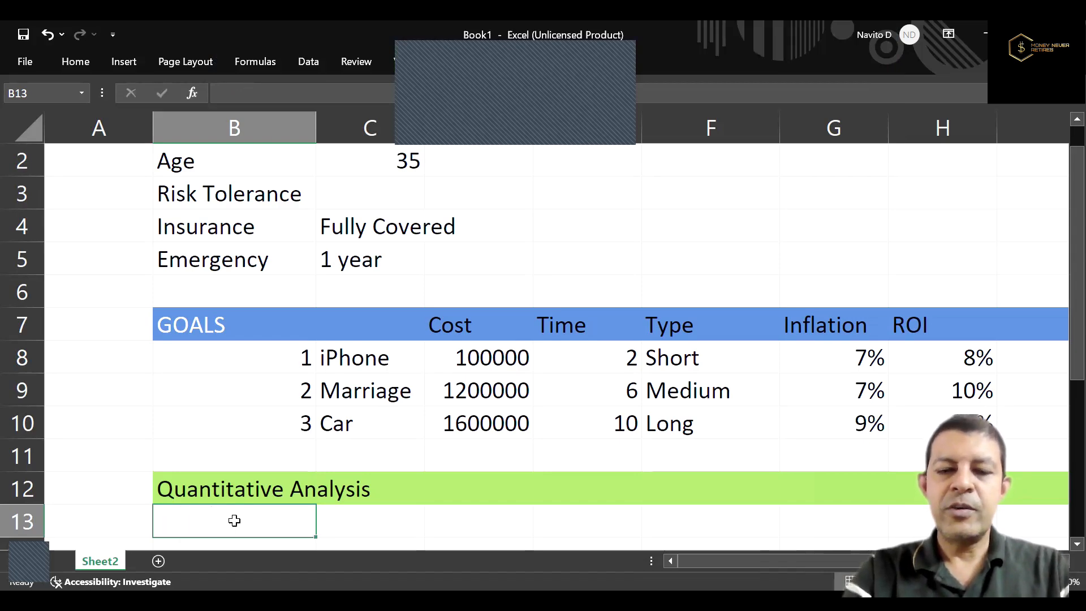
pyautogui.write('Income')
pyautogui.press('Tab')
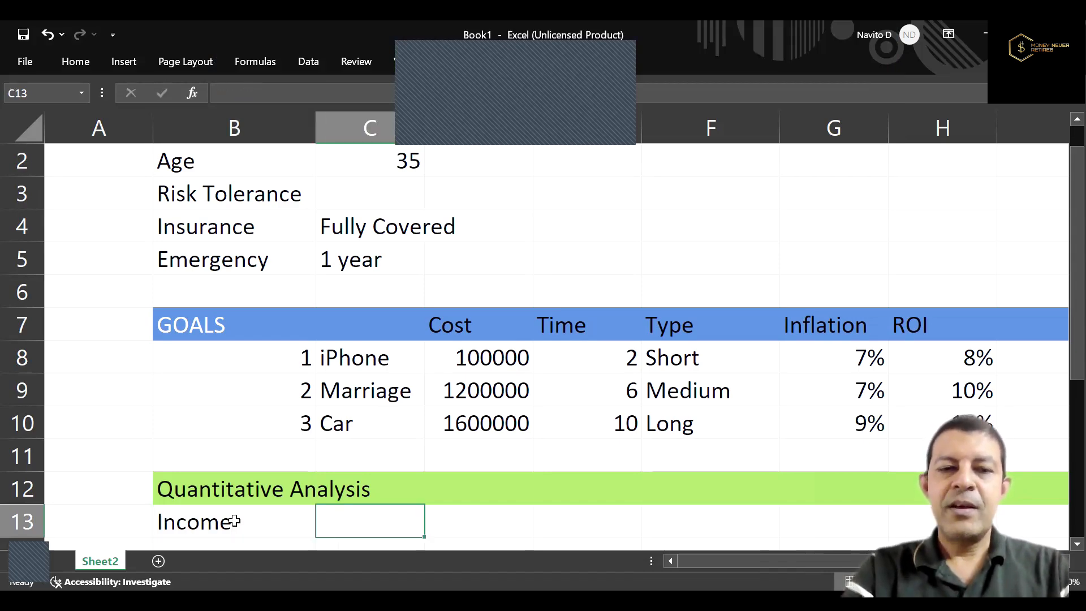
# Add the income item "Salary" in C13 with its yearly amount in D13 as the formula =60000*12.
pyautogui.scroll(-1, 235, 521)
pyautogui.write('Sal')
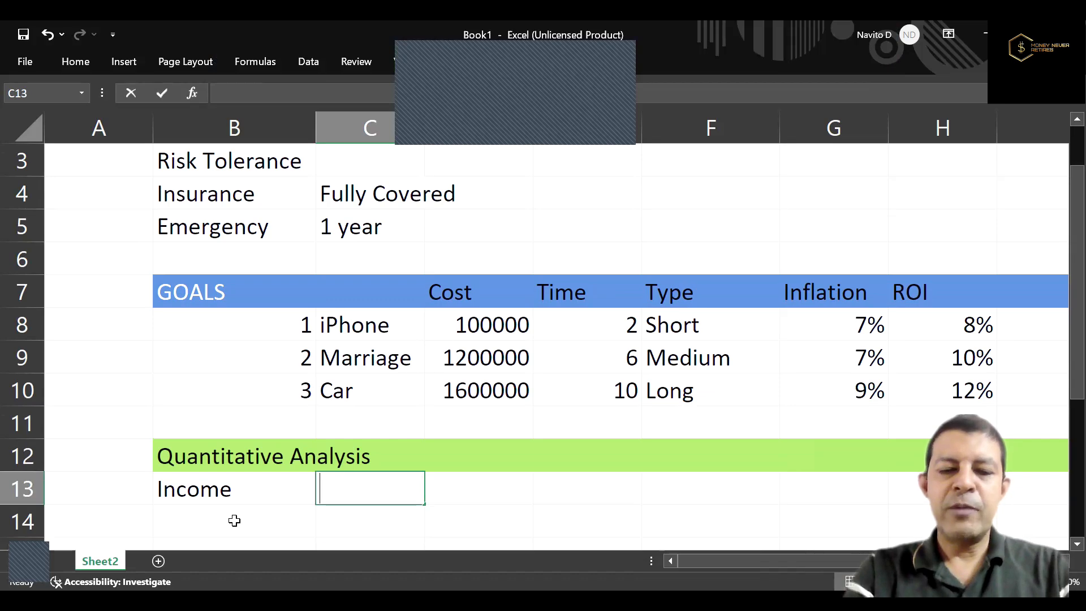
pyautogui.write('ary')
pyautogui.press('Tab')
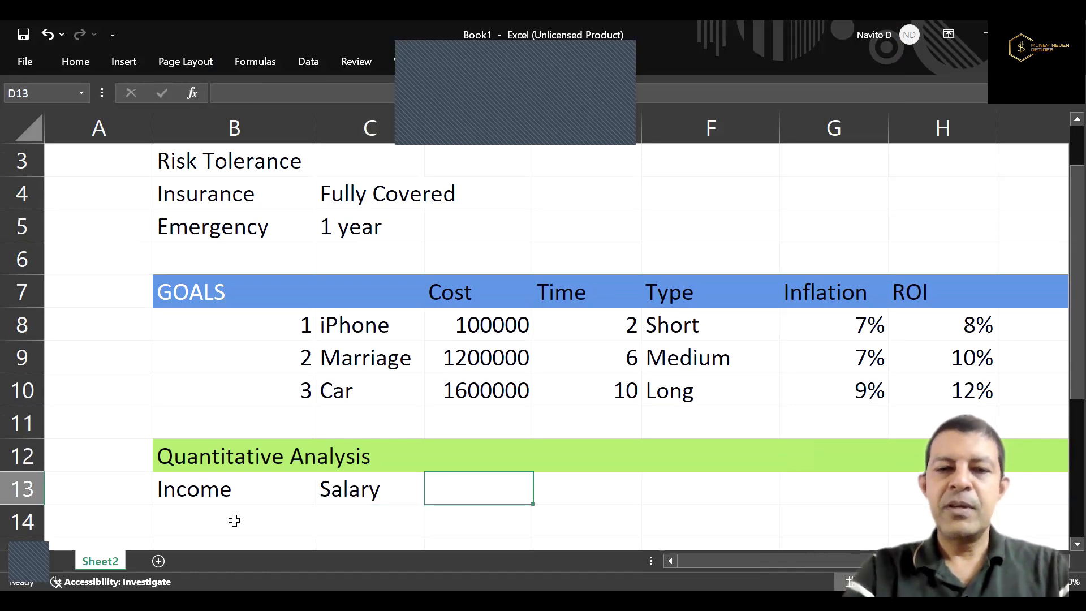
pyautogui.write('=6000')
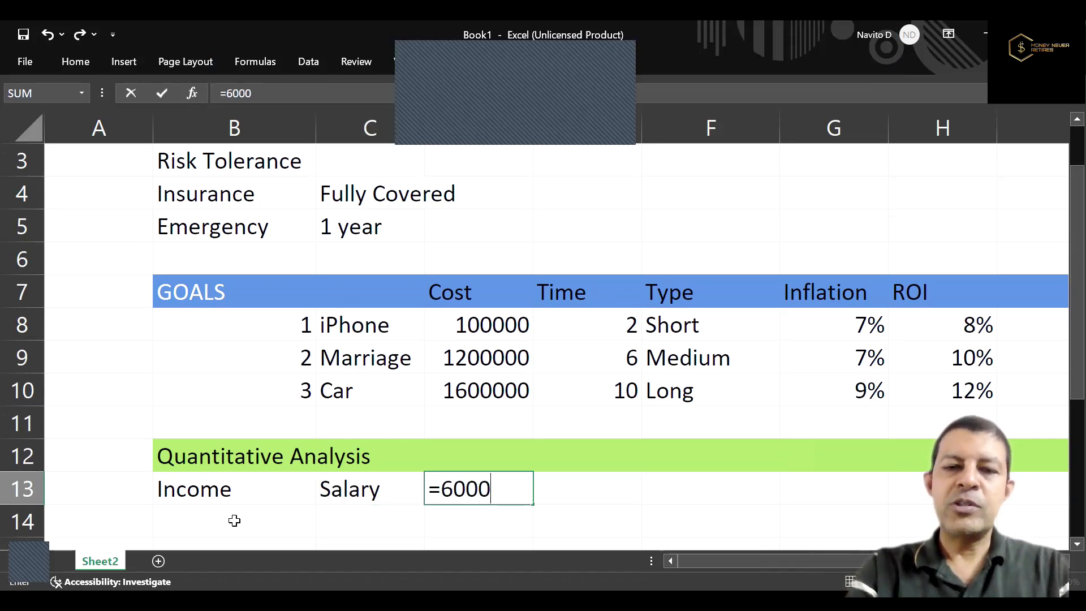
pyautogui.write('0*12')
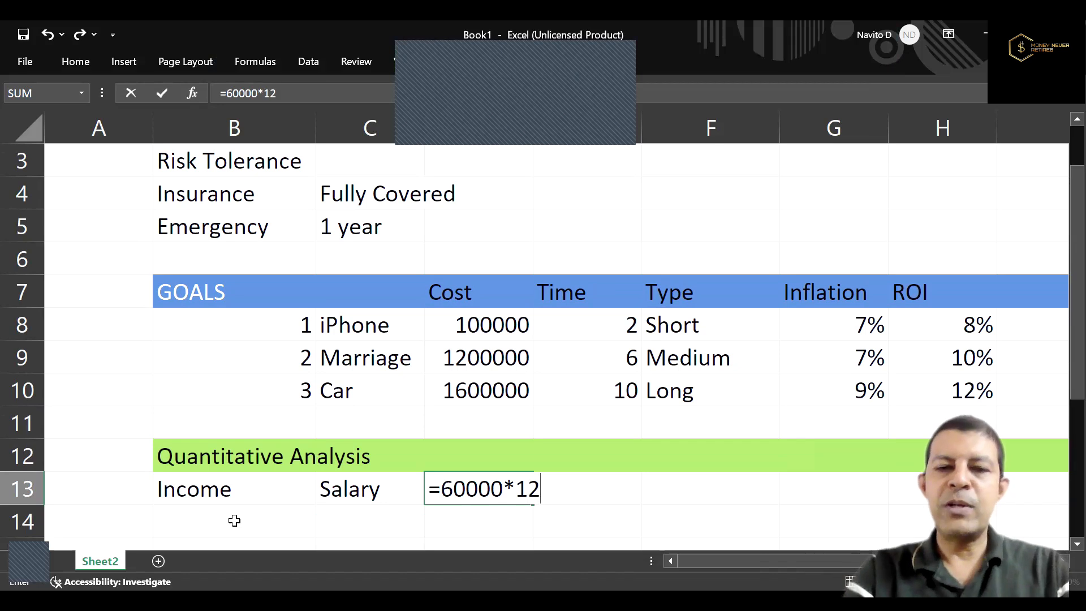
pyautogui.press('Return')
# Add the income item "Rental" in C14 with its yearly amount in D14 as the formula =10000*12.
pyautogui.press('Left')
pyautogui.write('Rental')
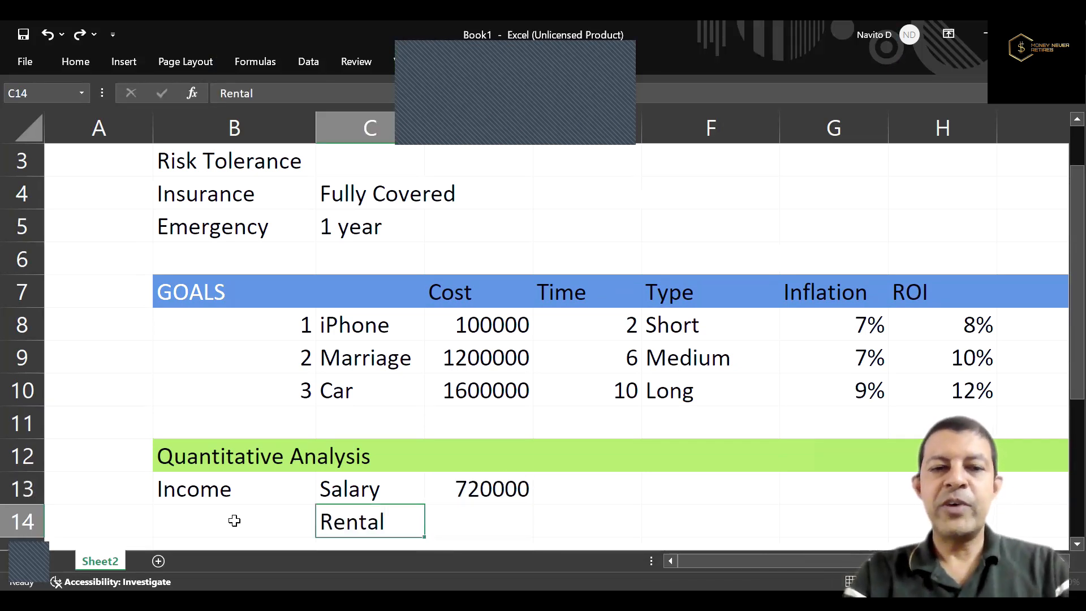
pyautogui.press('Tab')
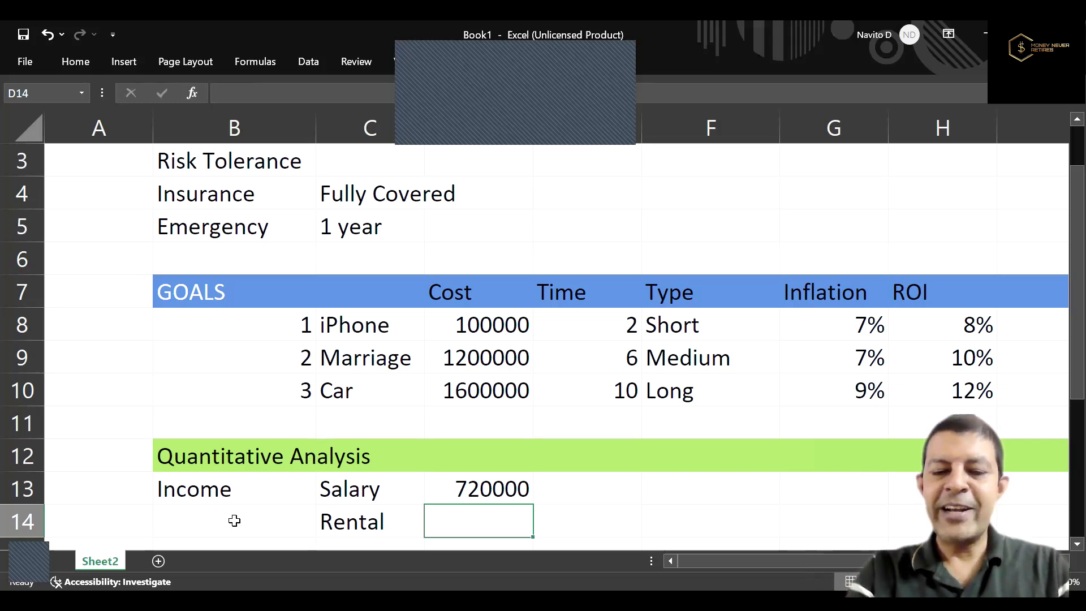
pyautogui.write('=10000')
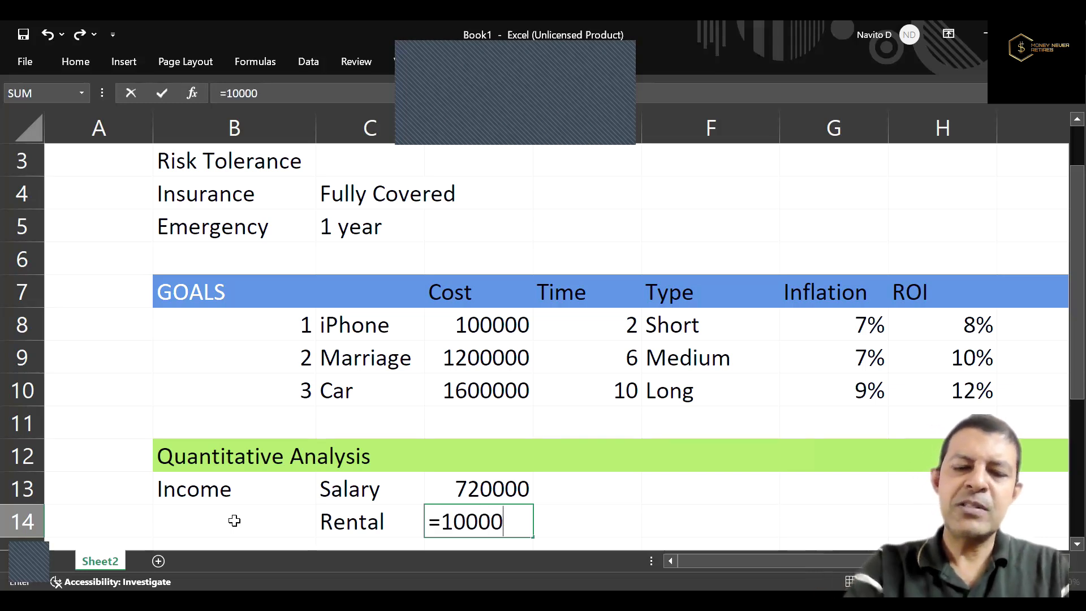
pyautogui.write('*')
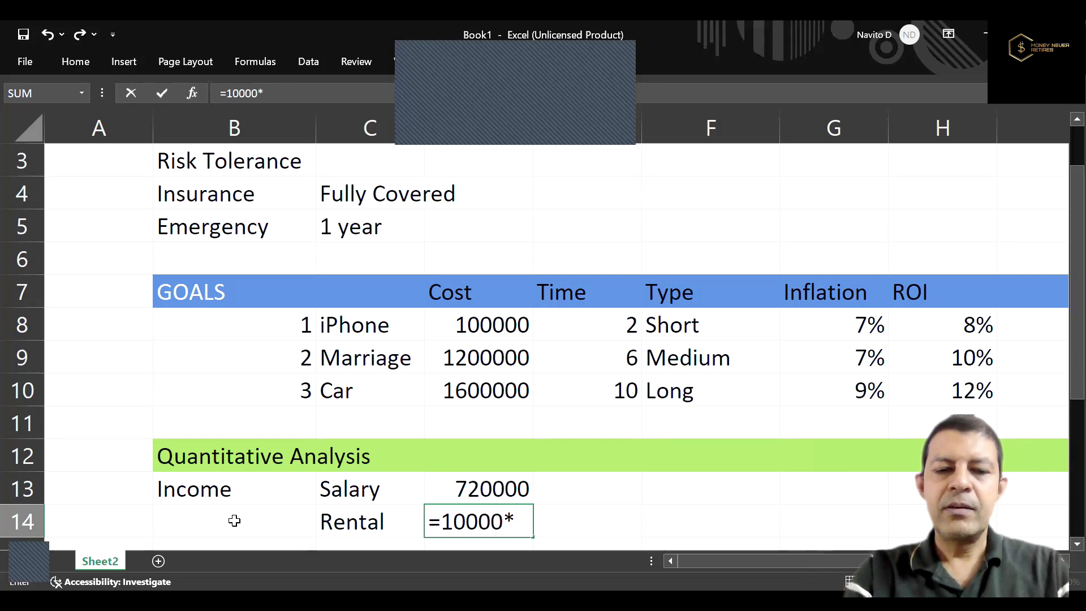
pyautogui.write('12')
pyautogui.press('Return')
pyautogui.press('Return')
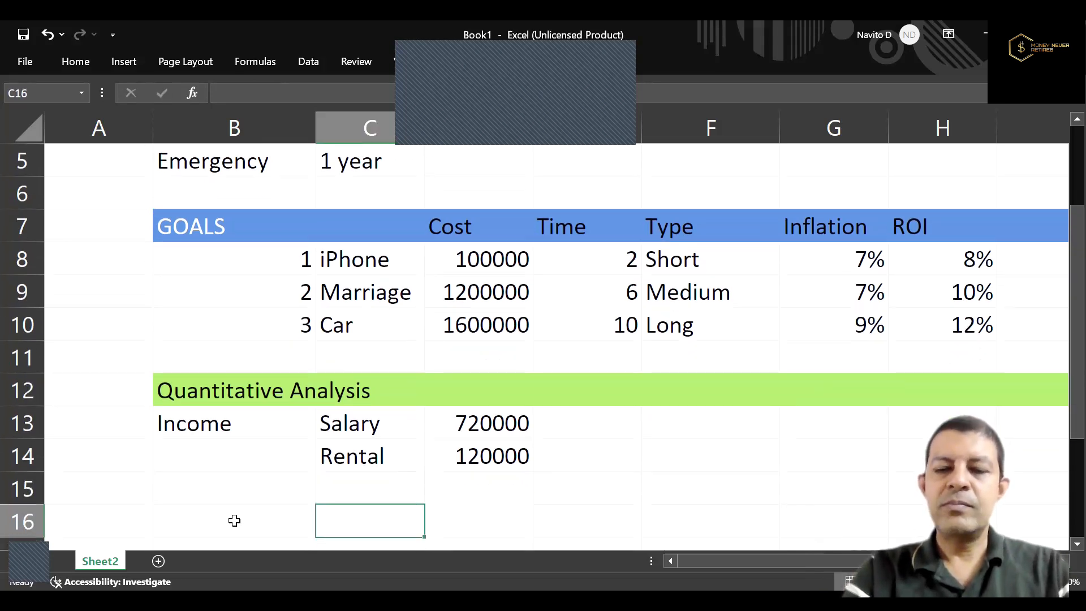
# Add the label "Total" in C17 and a SUM formula in D17 covering the income amounts from D13 downward.
pyautogui.press('Up')
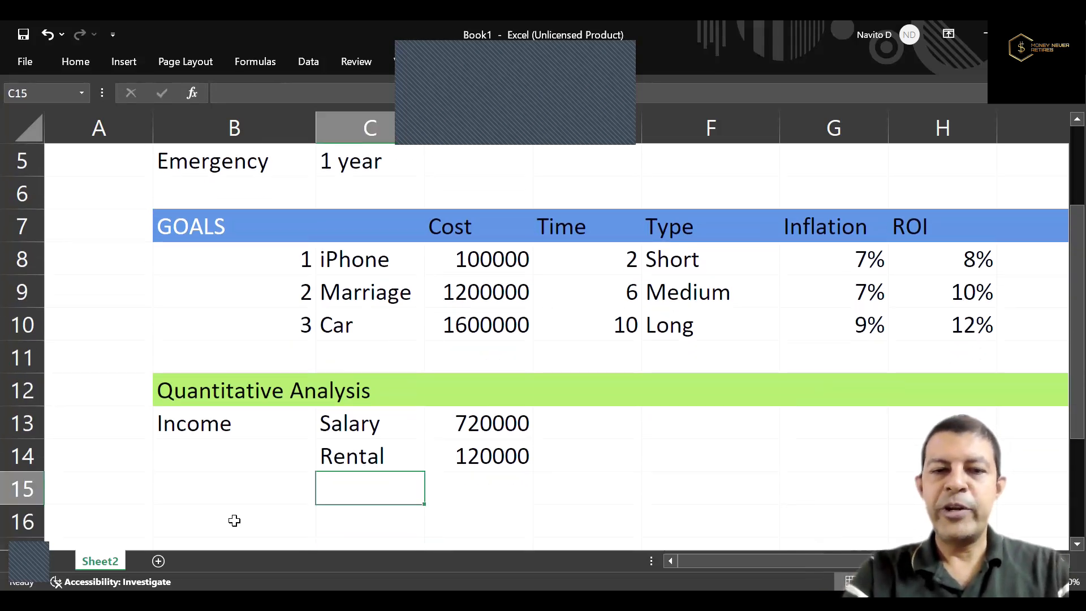
pyautogui.press('Down')
pyautogui.press('Down')
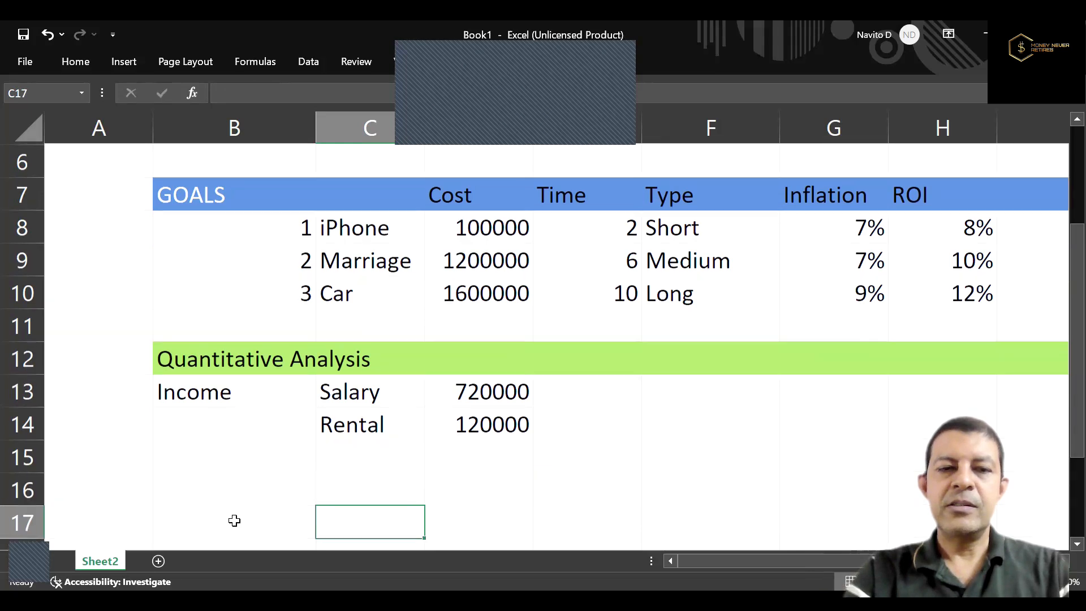
pyautogui.write('Total')
pyautogui.press('Tab')
pyautogui.write('=')
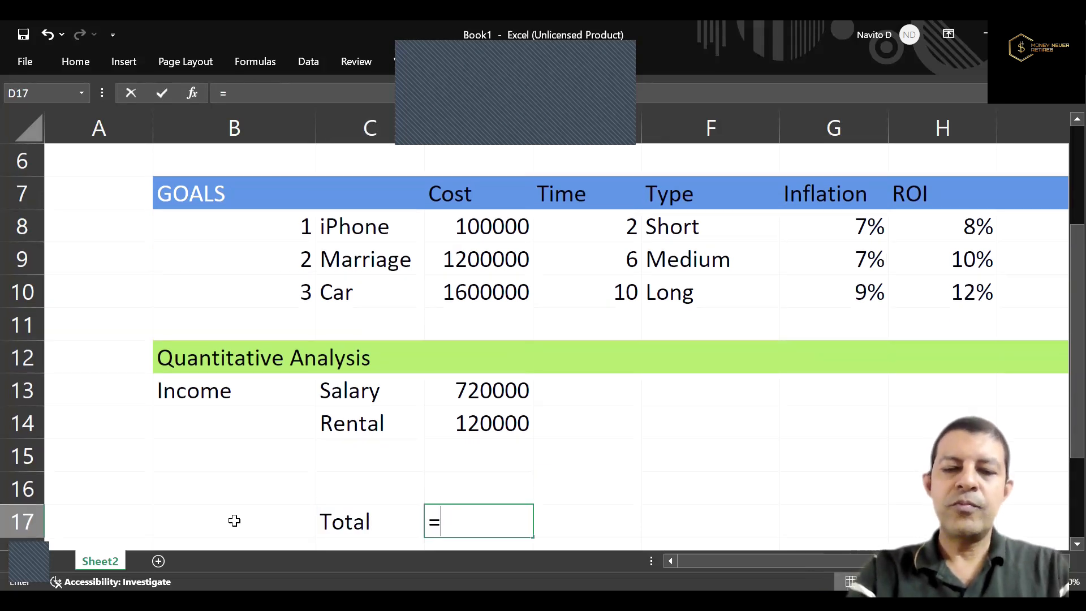
pyautogui.write('sum(')
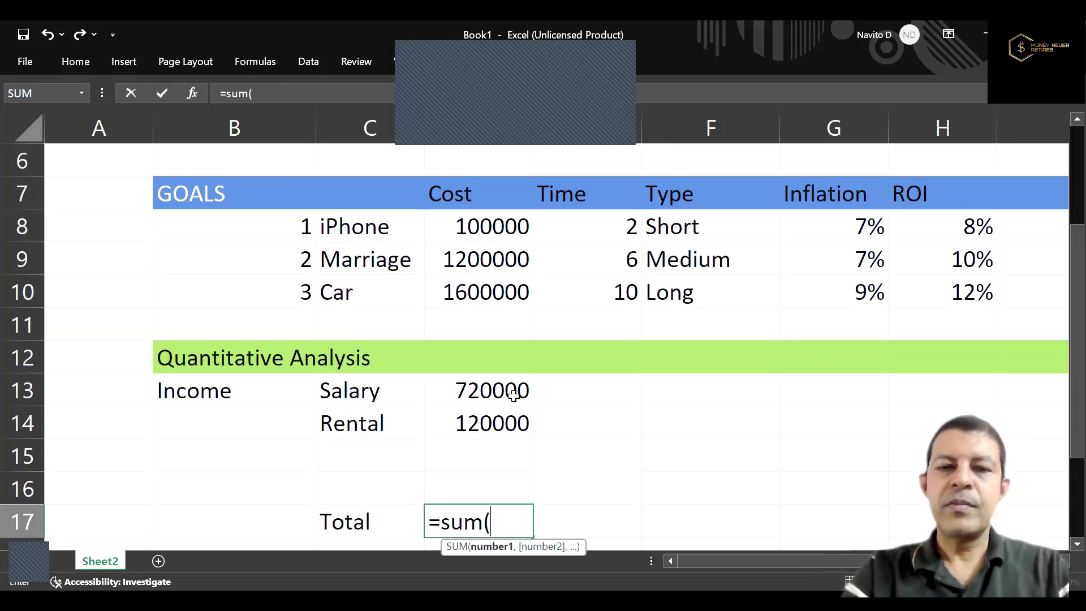
pyautogui.click(512, 391)
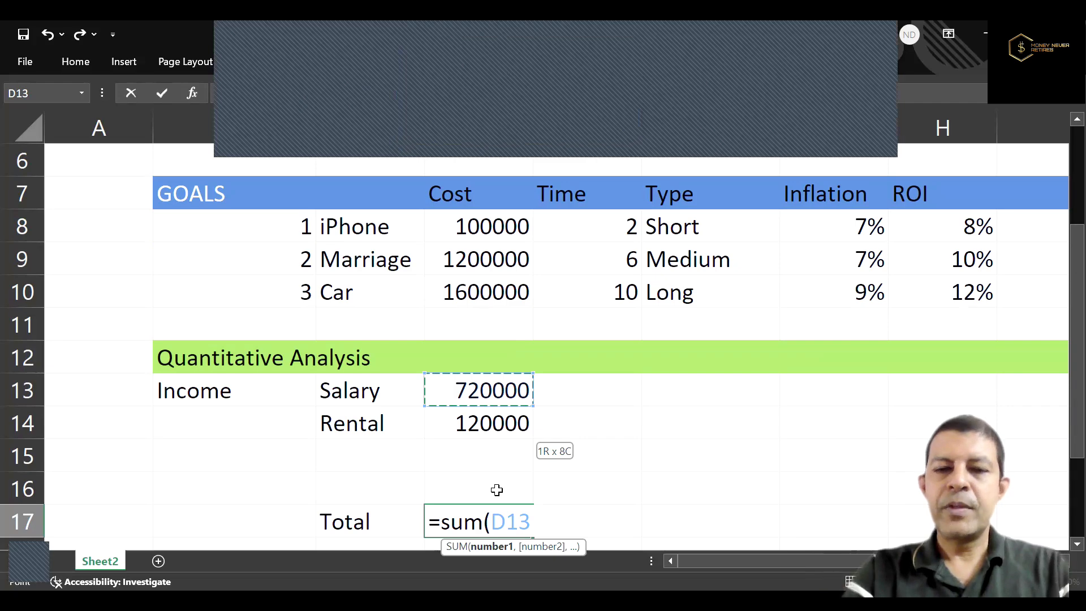
pyautogui.press('Return')
pyautogui.press('Up')
pyautogui.press('Right')
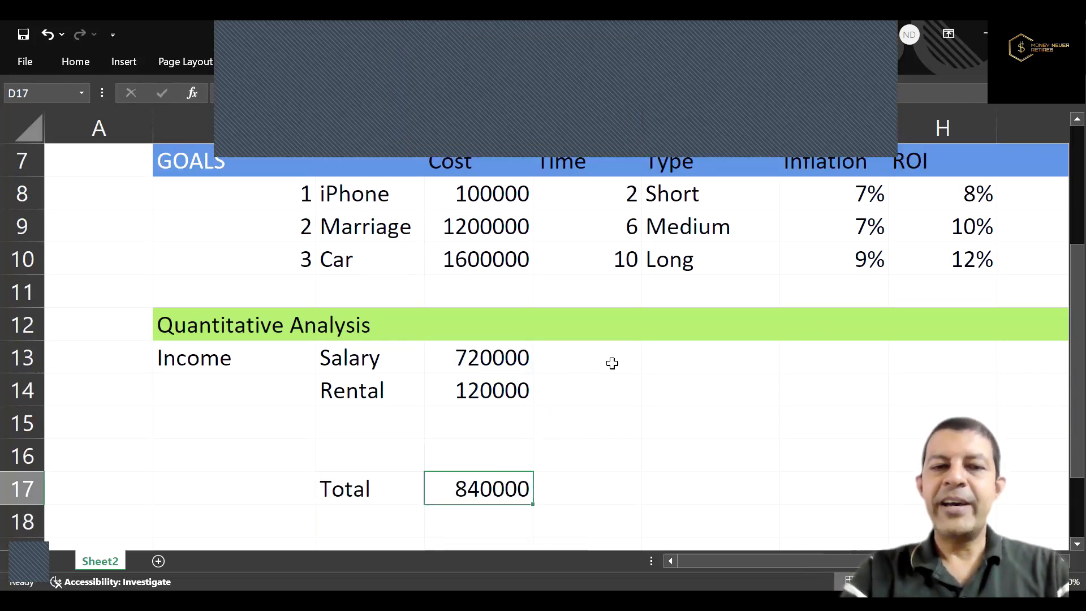
# Make the Income label in B13 bold, and copy it to F13 as the basis for the heading "Expenses".
pyautogui.click(269, 356)
pyautogui.hotkey('ctrl', 'b')
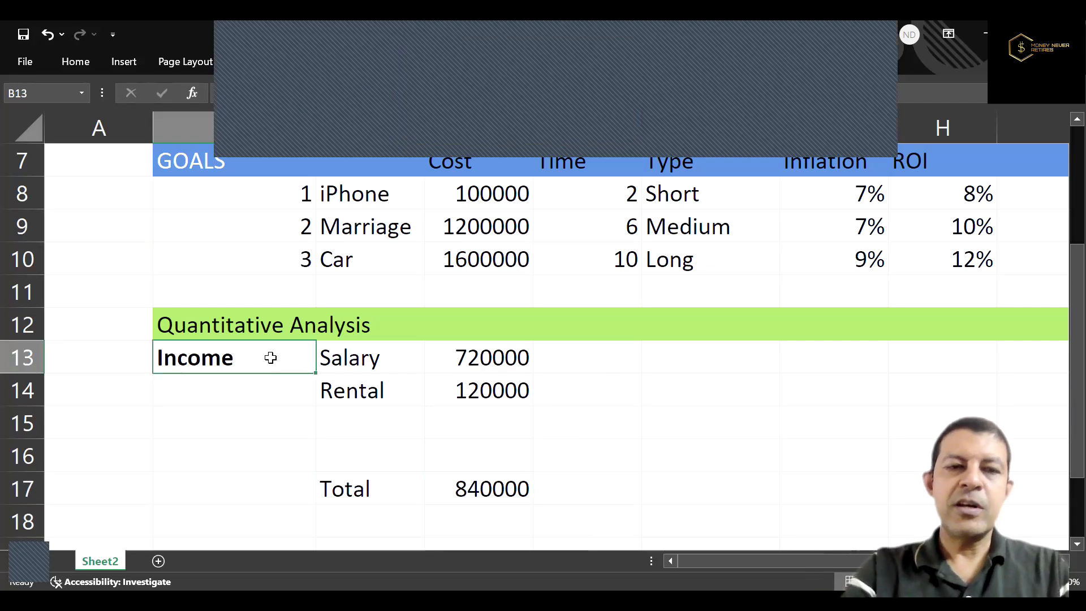
pyautogui.hotkey('ctrl', 'c')
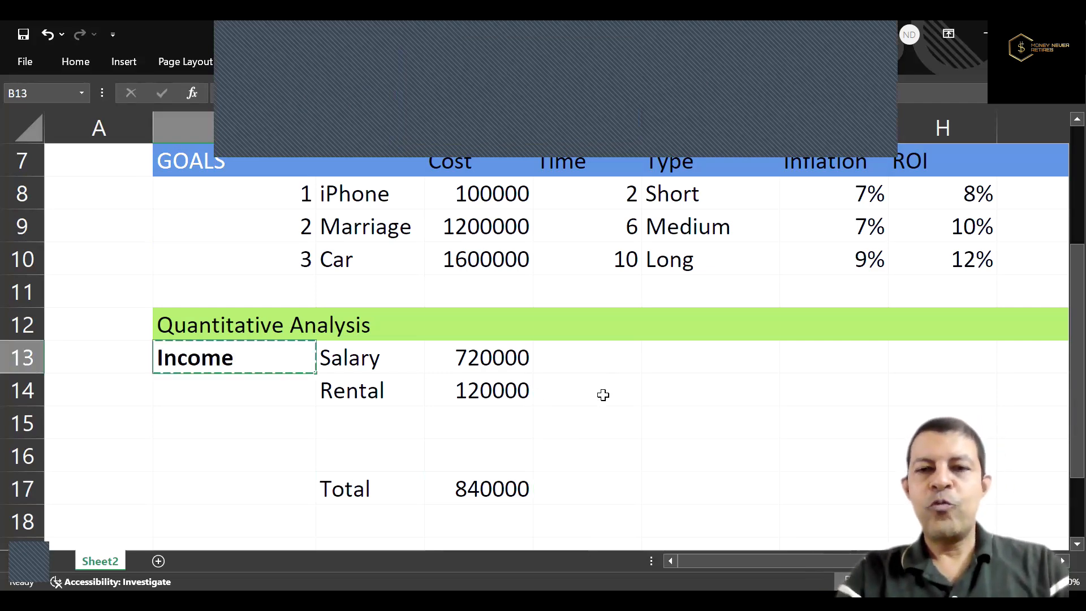
pyautogui.click(721, 360)
pyautogui.hotkey('ctrl', 'v')
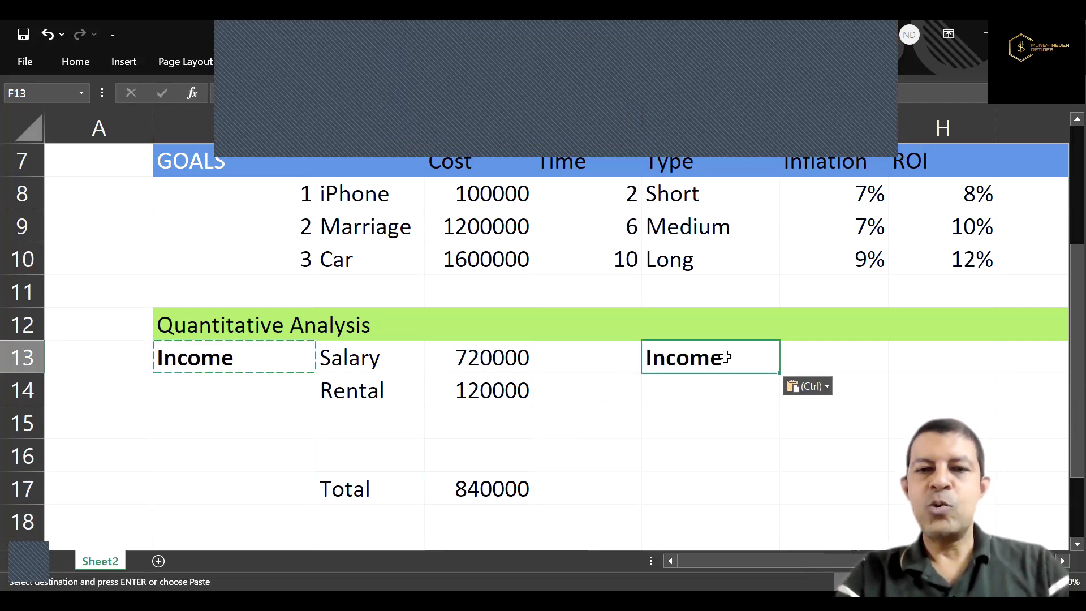
pyautogui.write('Expens')
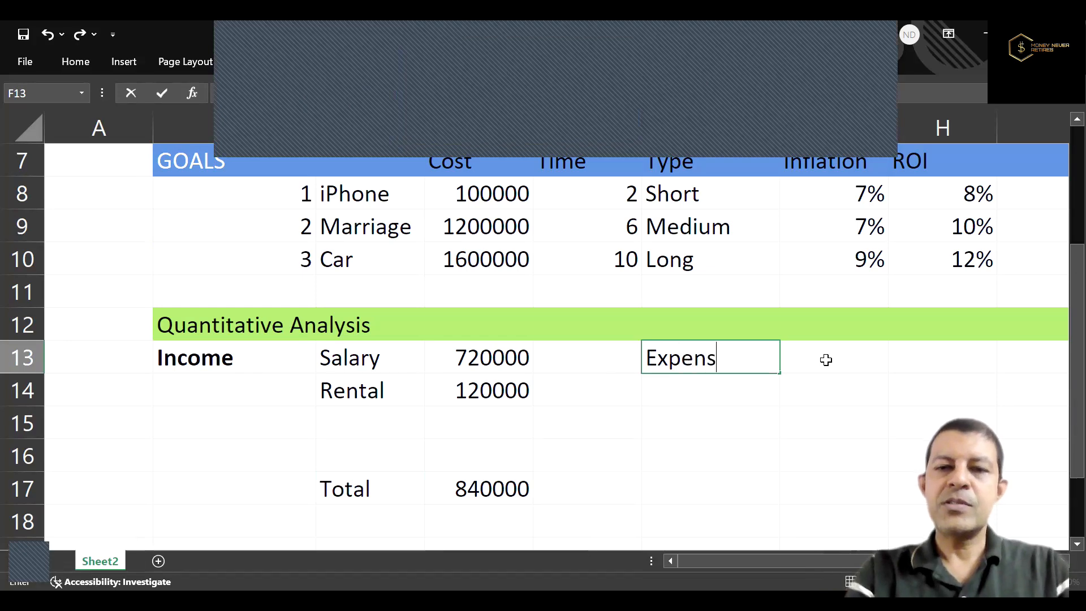
pyautogui.write('es')
# Add the expense item "Living" in G13 with its yearly amount in H13 as the formula =20000*12.
pyautogui.click(826, 360)
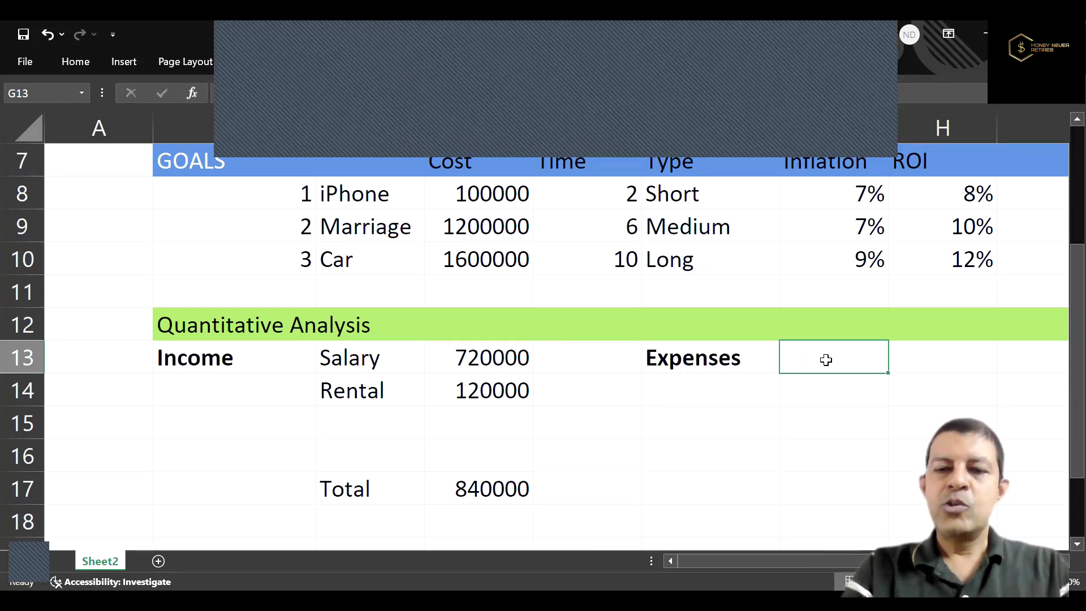
pyautogui.write('Living')
pyautogui.press('Tab')
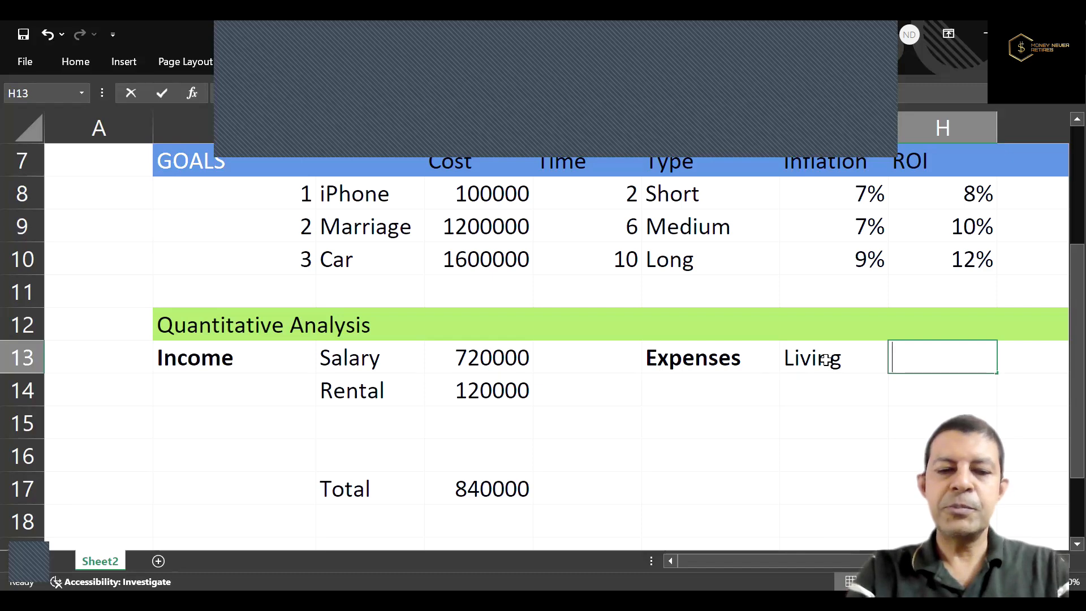
pyautogui.write('=20000')
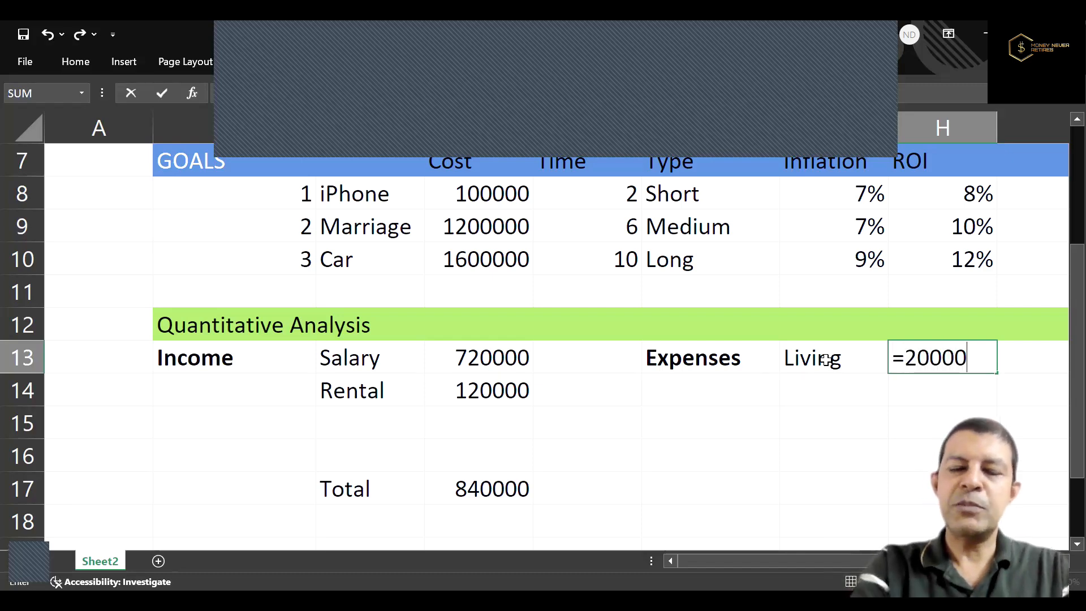
pyautogui.write('*12')
pyautogui.press('Return')
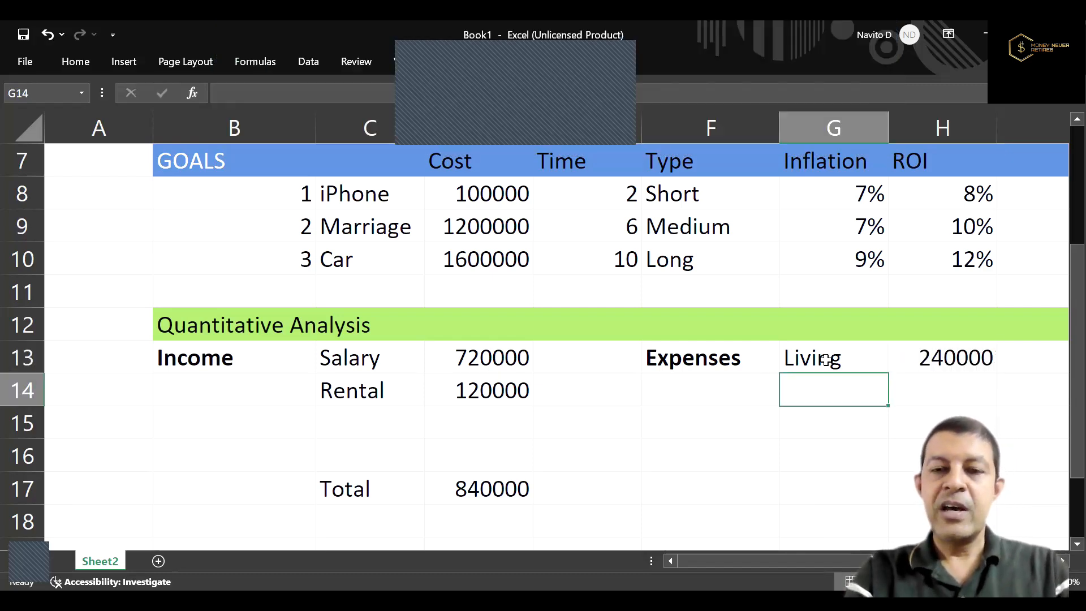
# Add the expense item "Rent" in G14 with its yearly amount in H14 as the formula =12000*12.
pyautogui.write('Rent')
pyautogui.press('Tab')
pyautogui.write('=')
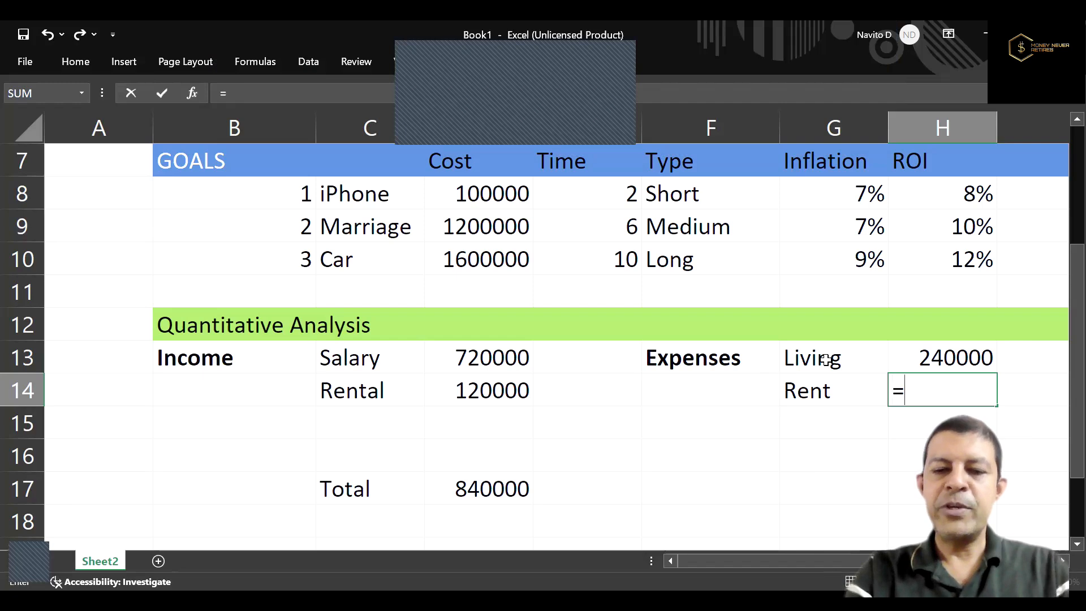
pyautogui.write('12000')
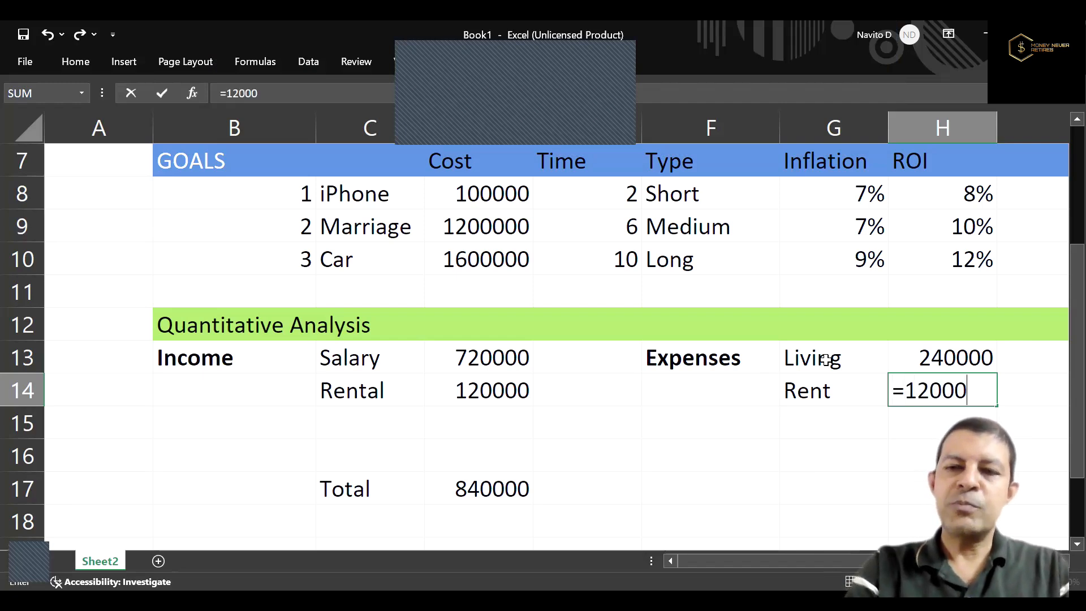
pyautogui.write('*12')
pyautogui.press('Return')
# Add the expense item "Misc" in G15 with its yearly amount in H15 as the formula =5000*12.
pyautogui.write('M')
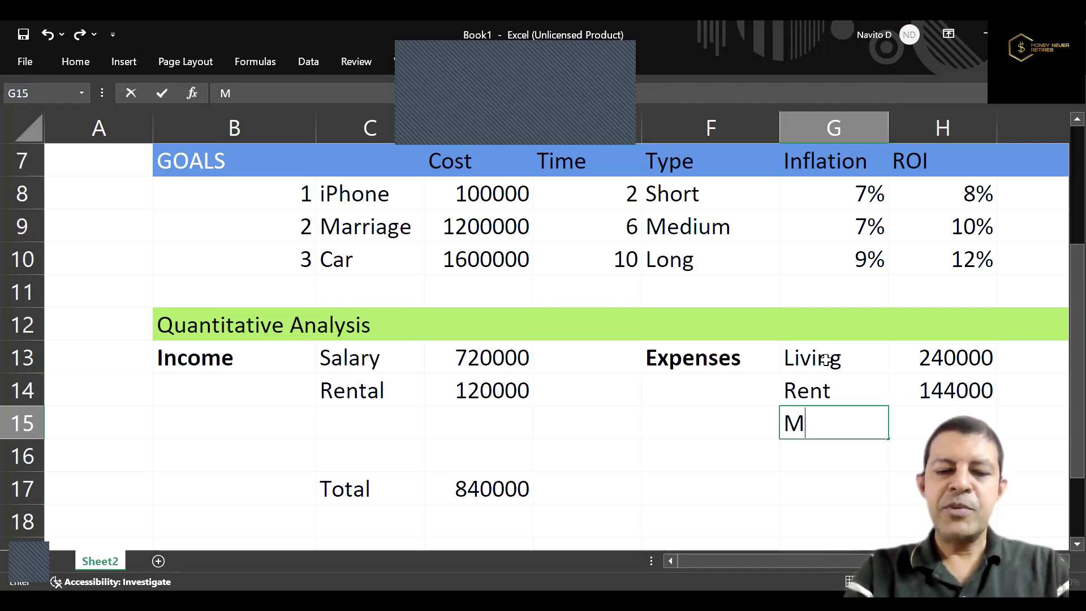
pyautogui.write('isl')
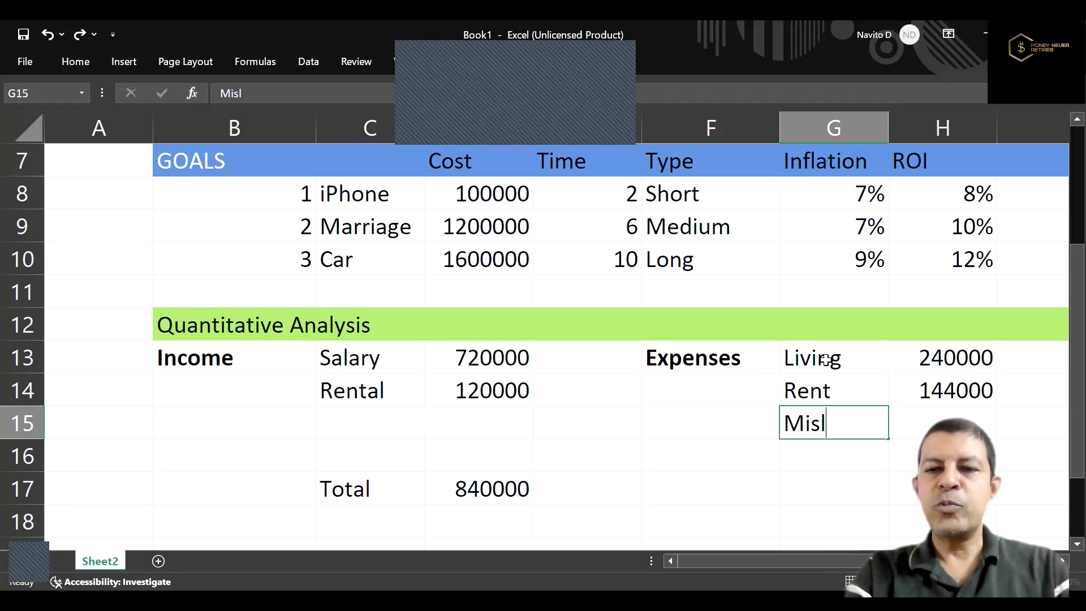
pyautogui.press('Tab')
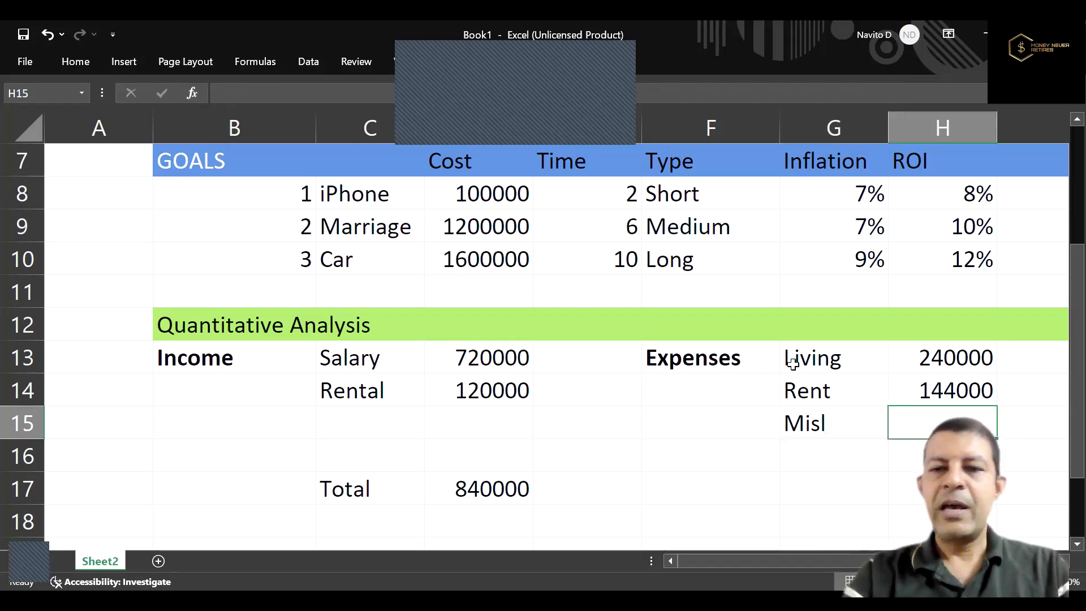
pyautogui.click(839, 417)
pyautogui.doubleClick(840, 417)
pyautogui.press('BackSpace')
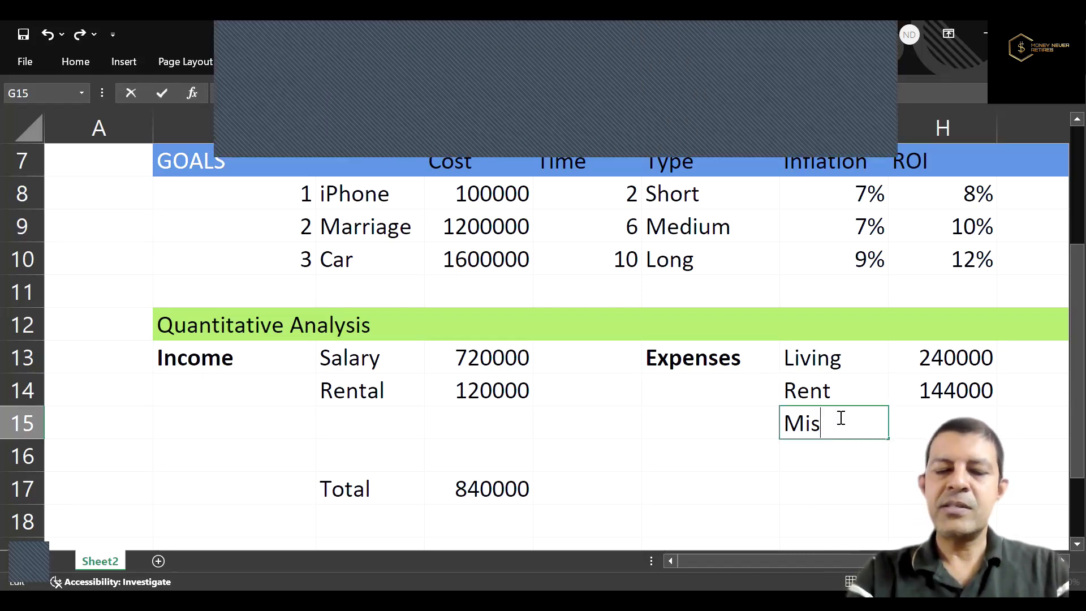
pyautogui.write('c')
pyautogui.press('Tab')
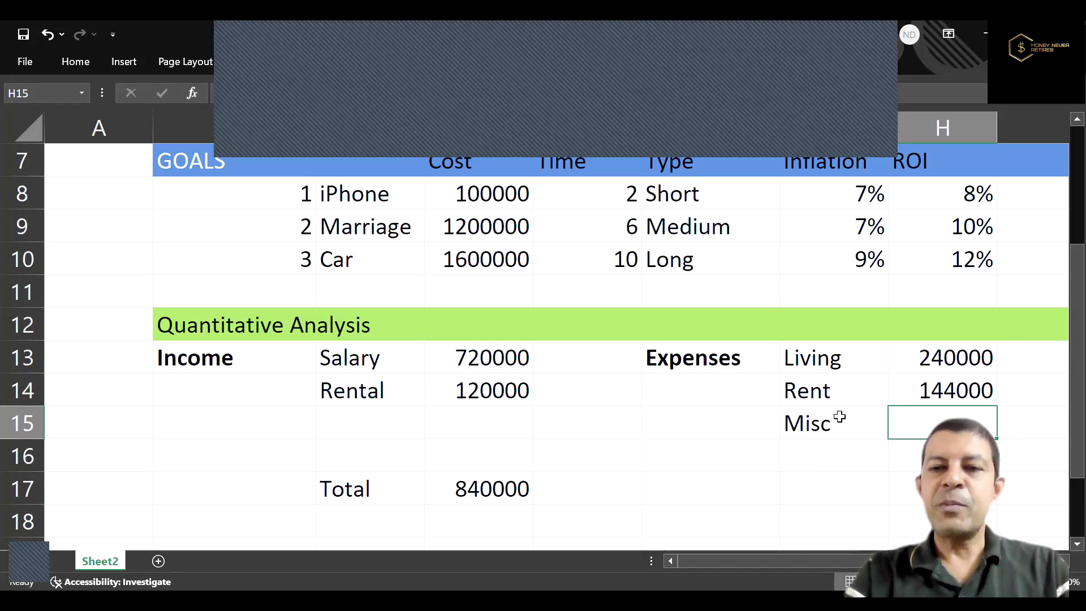
pyautogui.write('=5000*12')
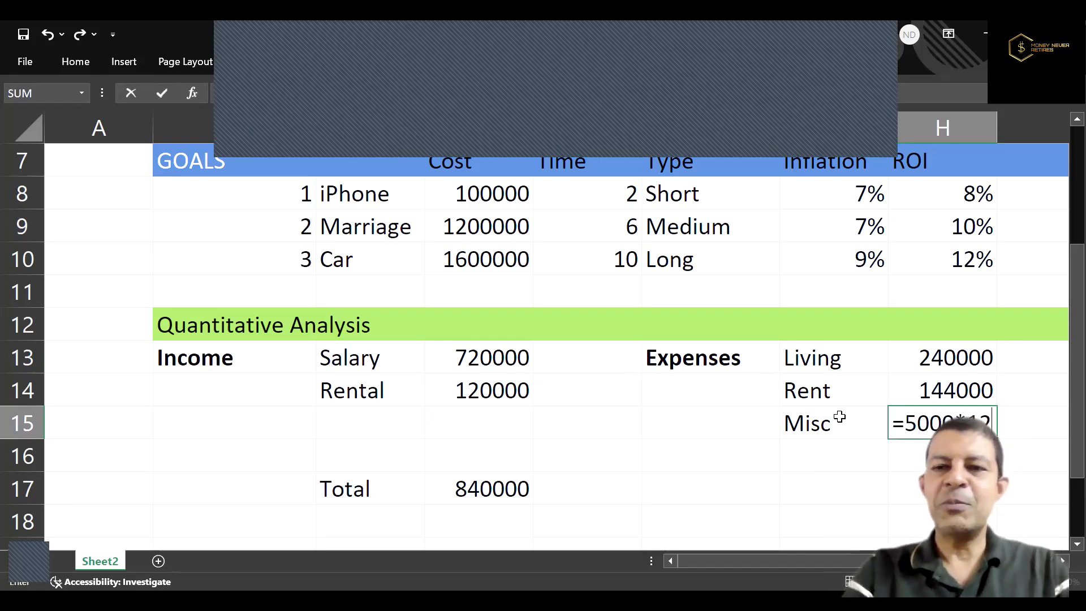
pyautogui.press('Return')
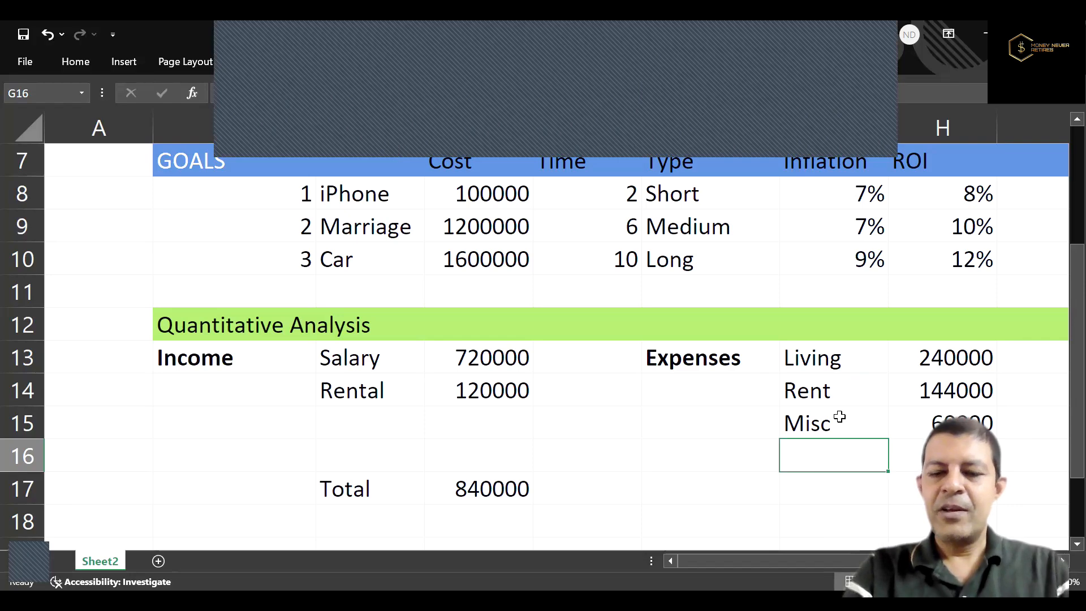
# Copy the income Total label and amount from C17:D17 to the expenses block, starting at G17.
pyautogui.press('Down')
pyautogui.press('Left')
pyautogui.press('Left')
pyautogui.press('Left')
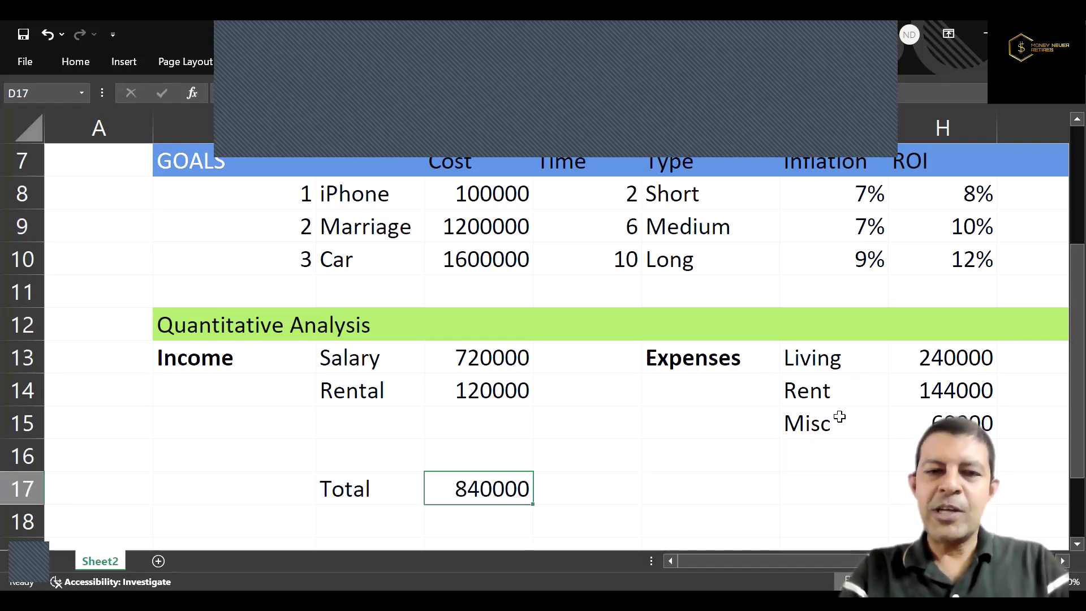
pyautogui.press('Left')
pyautogui.hotkey('shift', 'Right')
pyautogui.hotkey('ctrl', 'c')
pyautogui.press('Right')
pyautogui.press('Right')
pyautogui.press('Right')
pyautogui.press('Right')
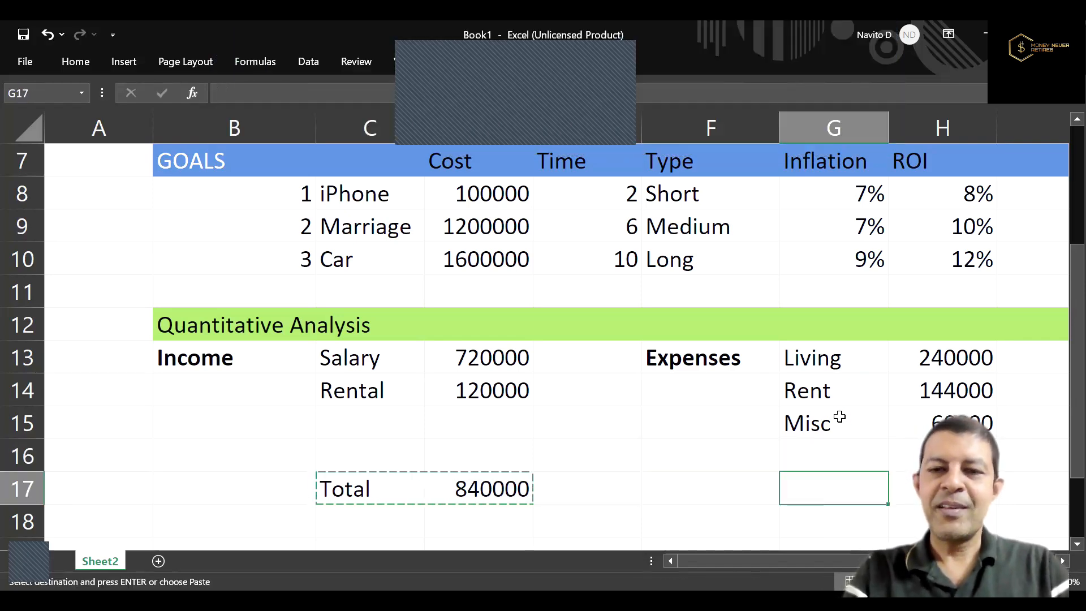
pyautogui.hotkey('ctrl', 'v')
pyautogui.press('Escape')
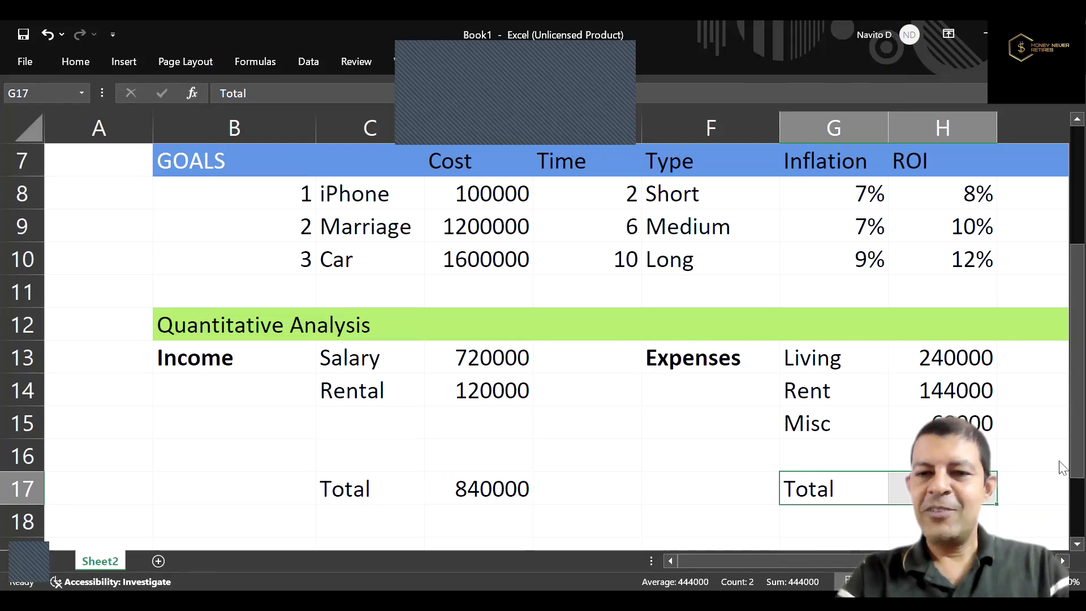
# Enter a SUM formula in H17 that totals the expense amounts in H13:H16.
pyautogui.press('Right')
pyautogui.hotkey('alt', '=')
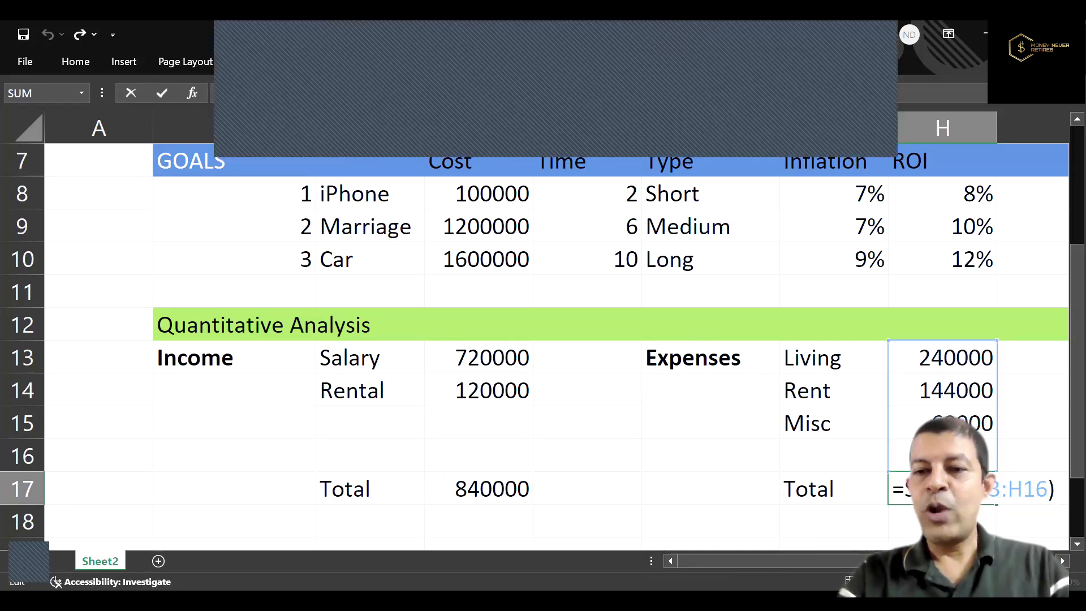
pyautogui.hotkey('ctrl', 'Return')
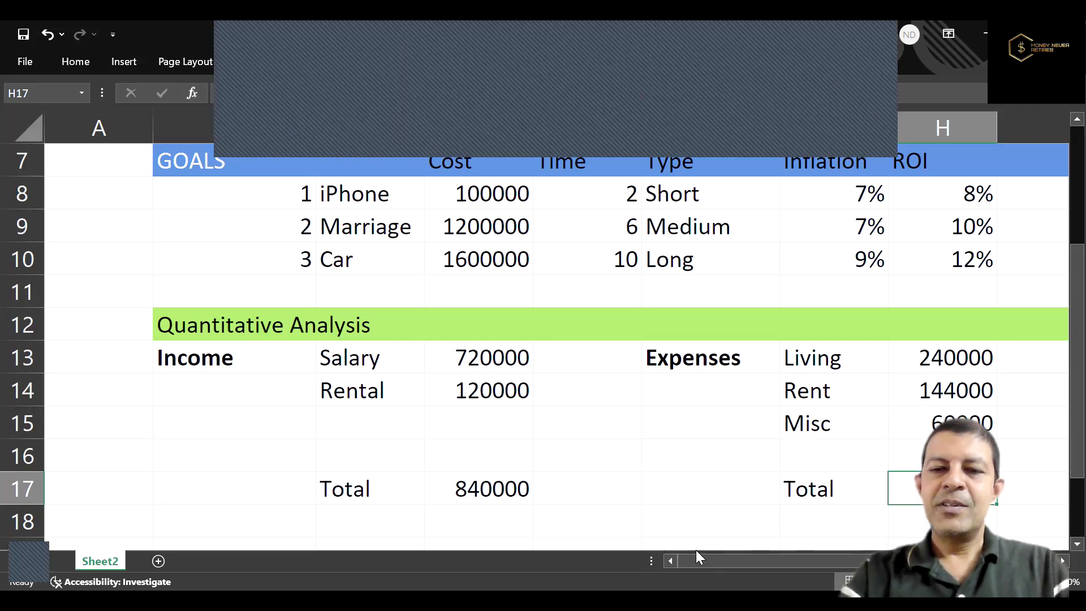
pyautogui.click(706, 527)
pyautogui.write('S')
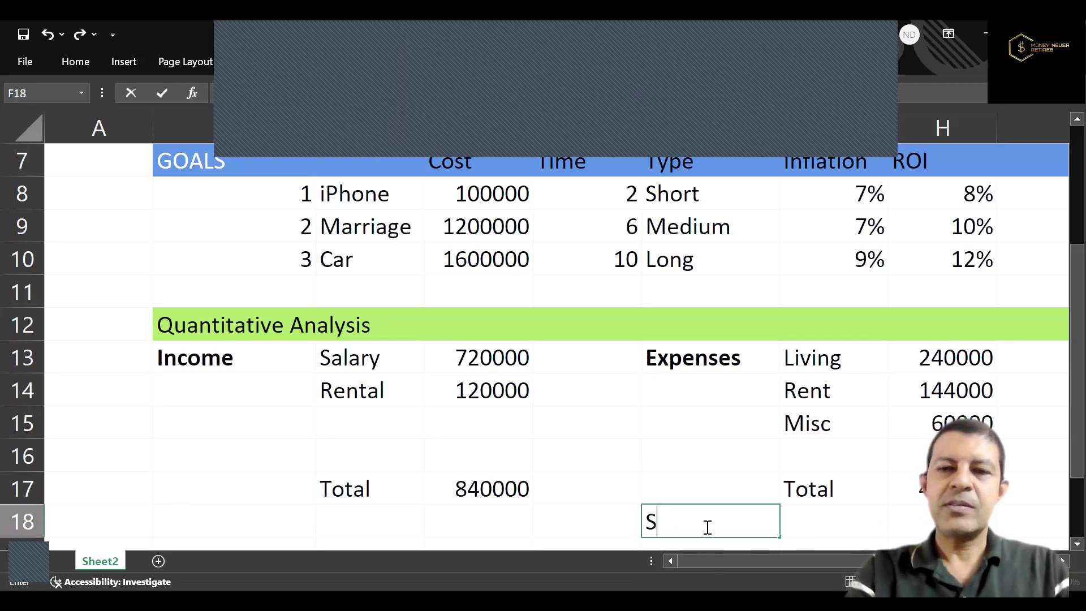
pyautogui.write('ur')
pyautogui.press('BackSpace')
pyautogui.press('BackSpace')
pyautogui.press('BackSpace')
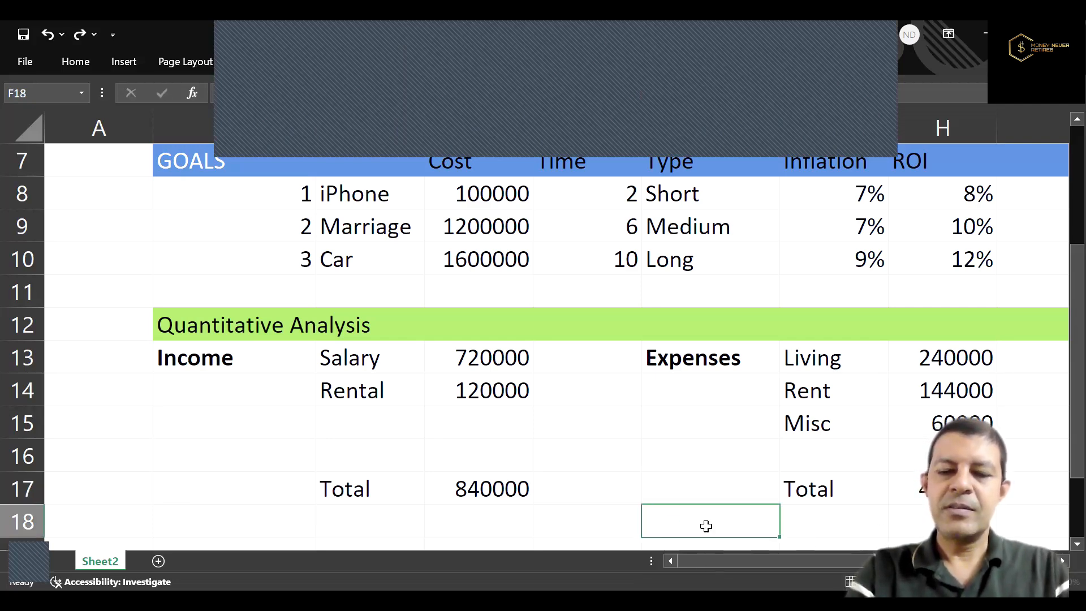
pyautogui.write('00')
pyautogui.press('BackSpace')
pyautogui.press('BackSpace')
pyautogui.press('Escape')
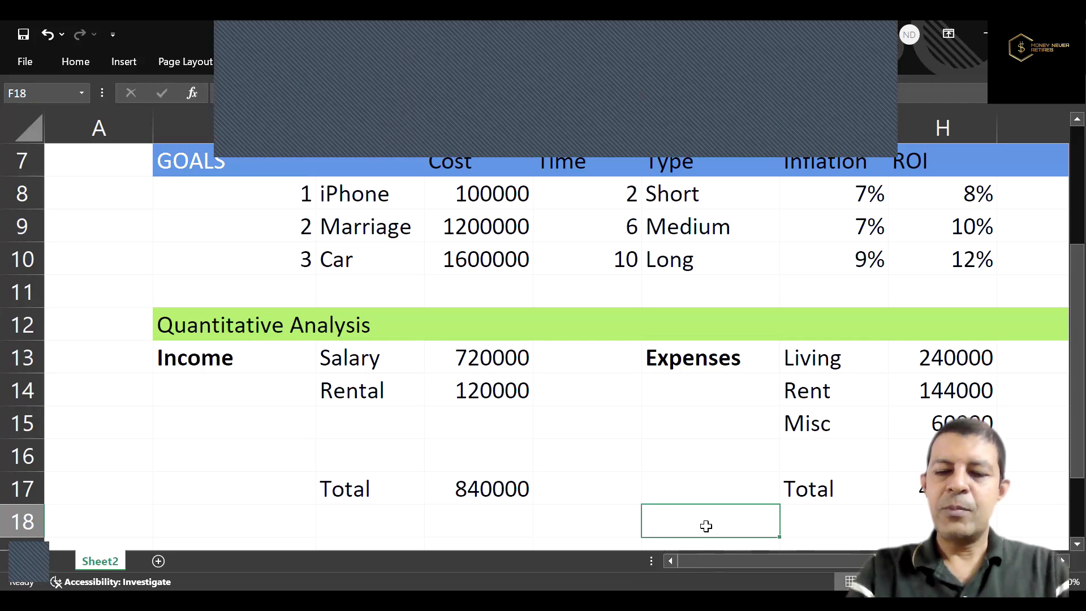
# Add the label "Surplus" in G19, two rows below the expenses total.
pyautogui.press('Right')
pyautogui.press('Right')
pyautogui.press('Right')
pyautogui.press('Right')
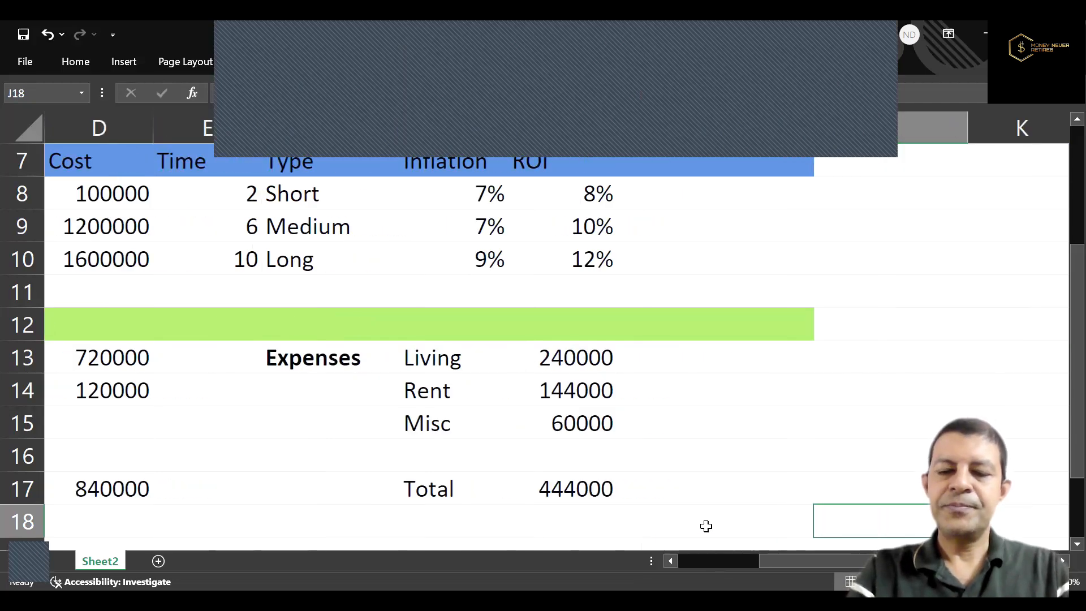
pyautogui.scroll(-1, 460, 528)
pyautogui.click(461, 527)
pyautogui.write('Surplus')
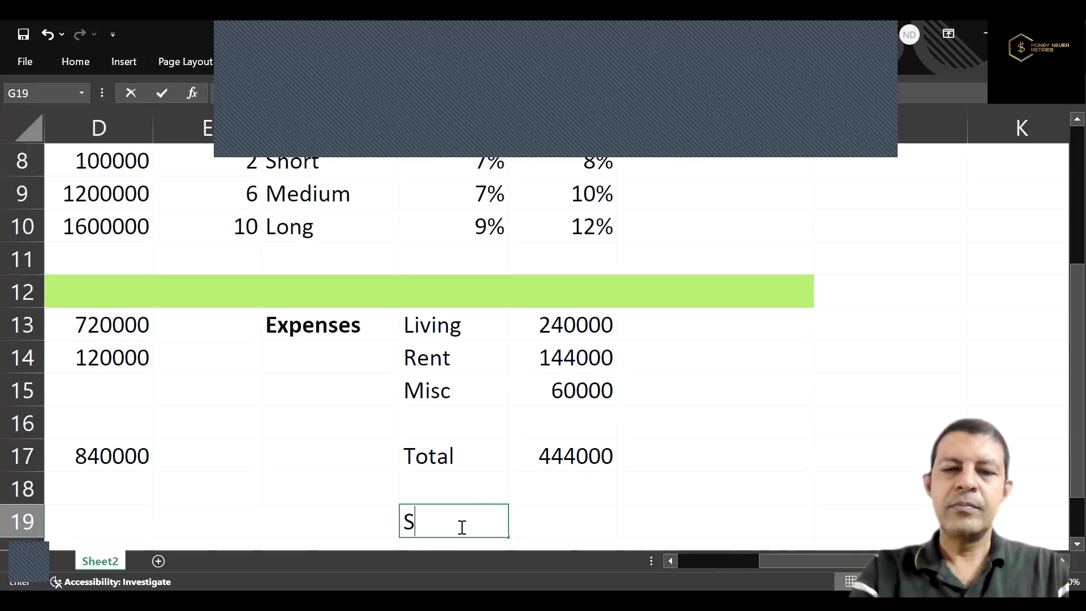
# Calculate the surplus in I19 by subtracting total expenses from total income with the formula =D17-H17.
pyautogui.press('Tab')
pyautogui.press('Tab')
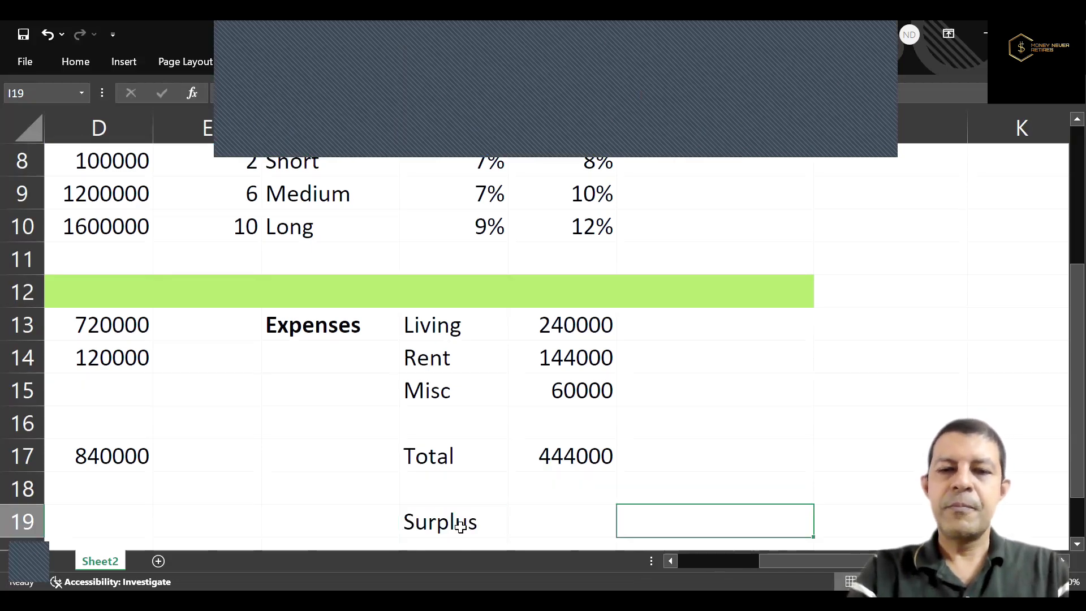
pyautogui.write('=')
pyautogui.click(120, 468)
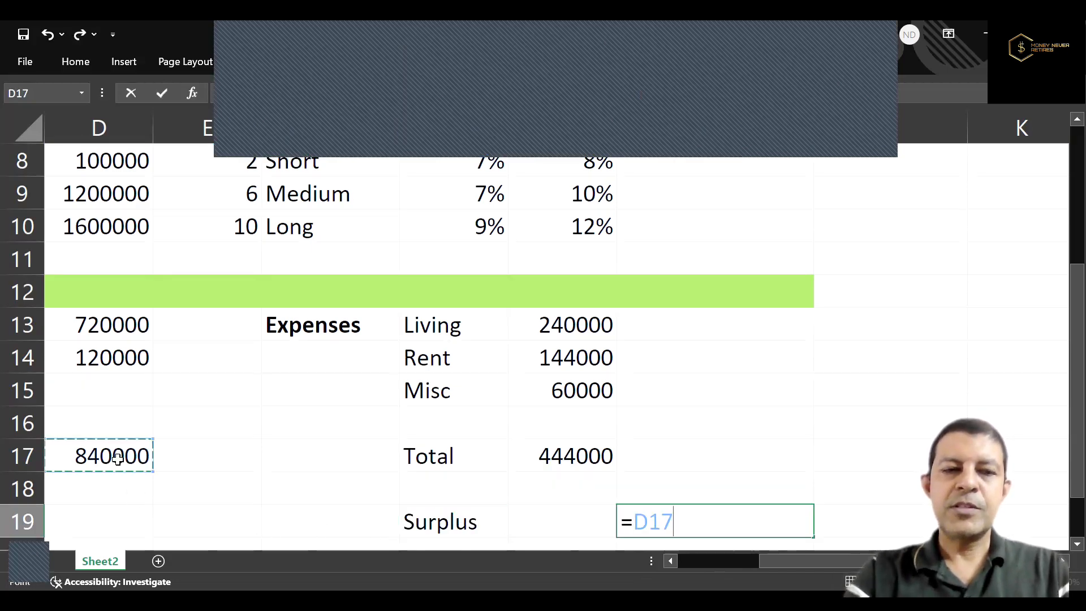
pyautogui.write('-')
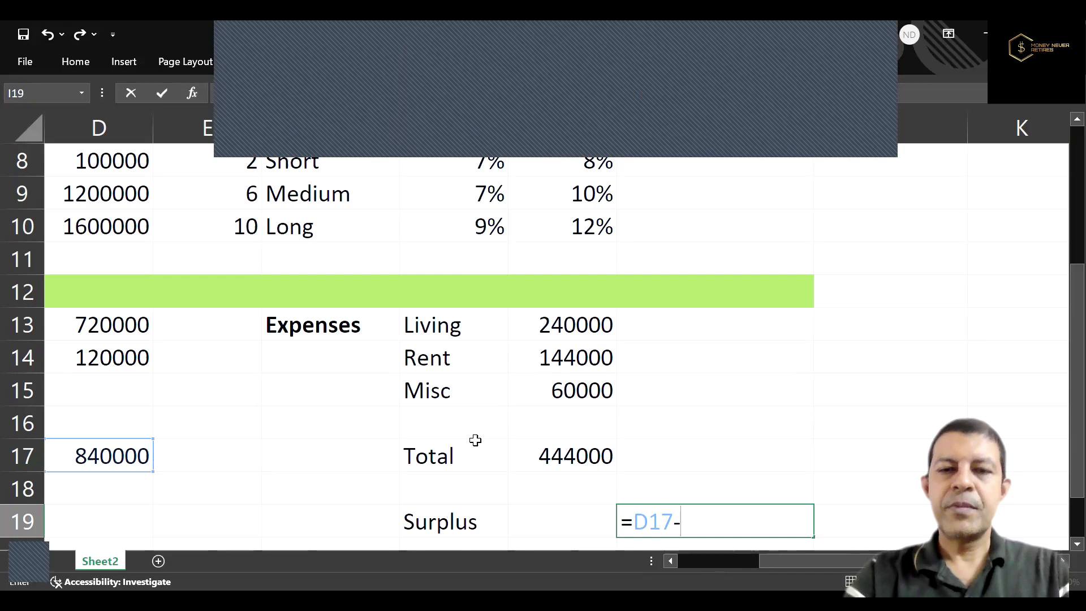
pyautogui.click(544, 456)
pyautogui.press('Return')
# Make the surplus amount in I19 bold.
pyautogui.press('Up')
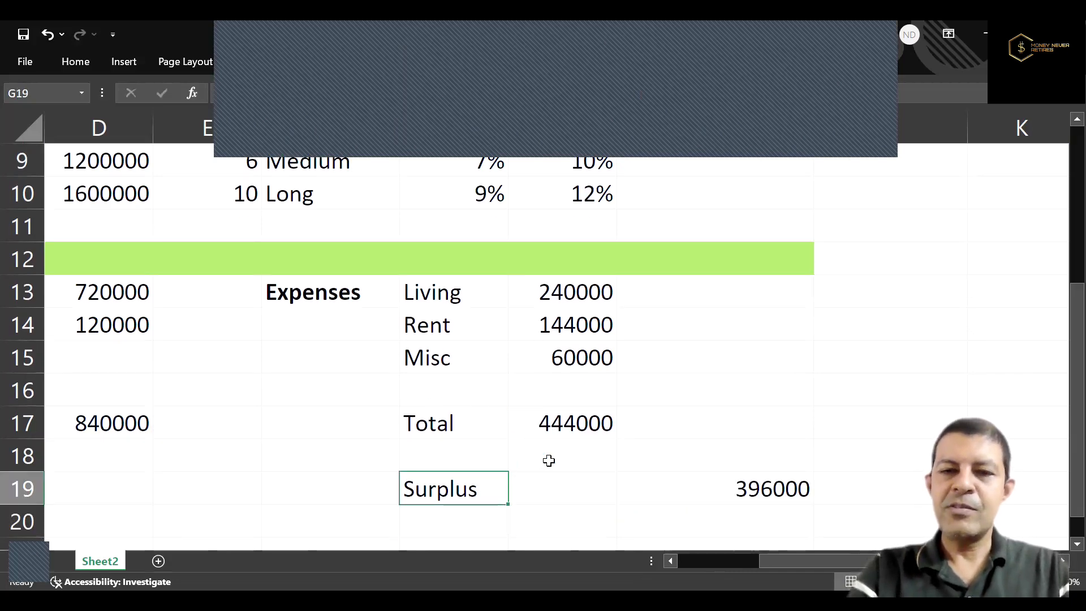
pyautogui.press('Right')
pyautogui.press('Right')
pyautogui.hotkey('ctrl', 'b')
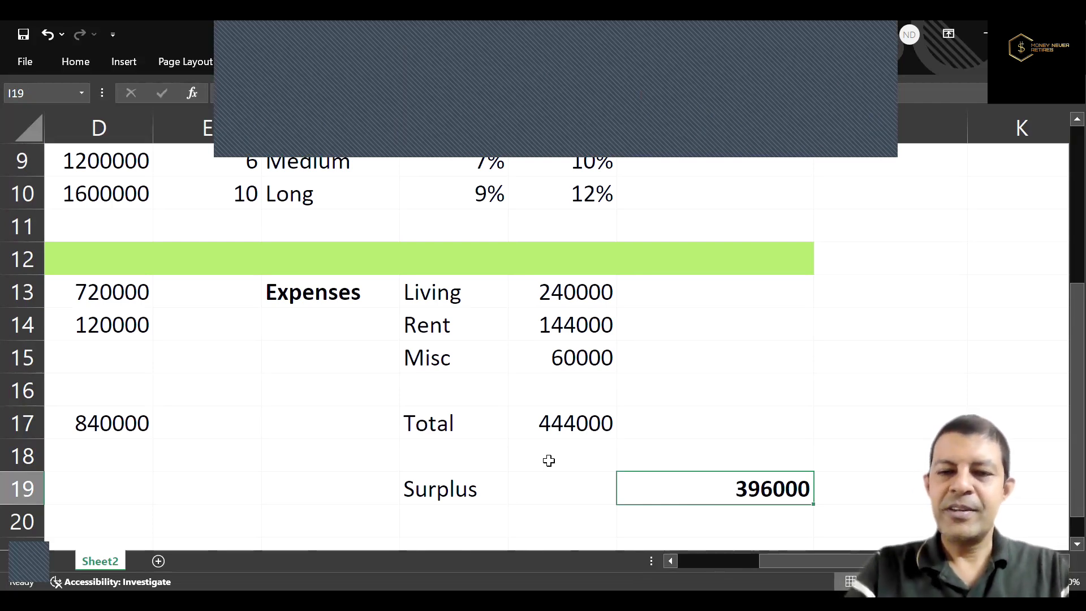
# Add the heading "Asset" in B21 below the income block and make it bold.
pyautogui.press('Down')
pyautogui.press('Down')
pyautogui.press('Left')
pyautogui.press('Left')
pyautogui.press('Left')
pyautogui.press('Left')
pyautogui.press('Left')
pyautogui.press('Left')
pyautogui.press('Left')
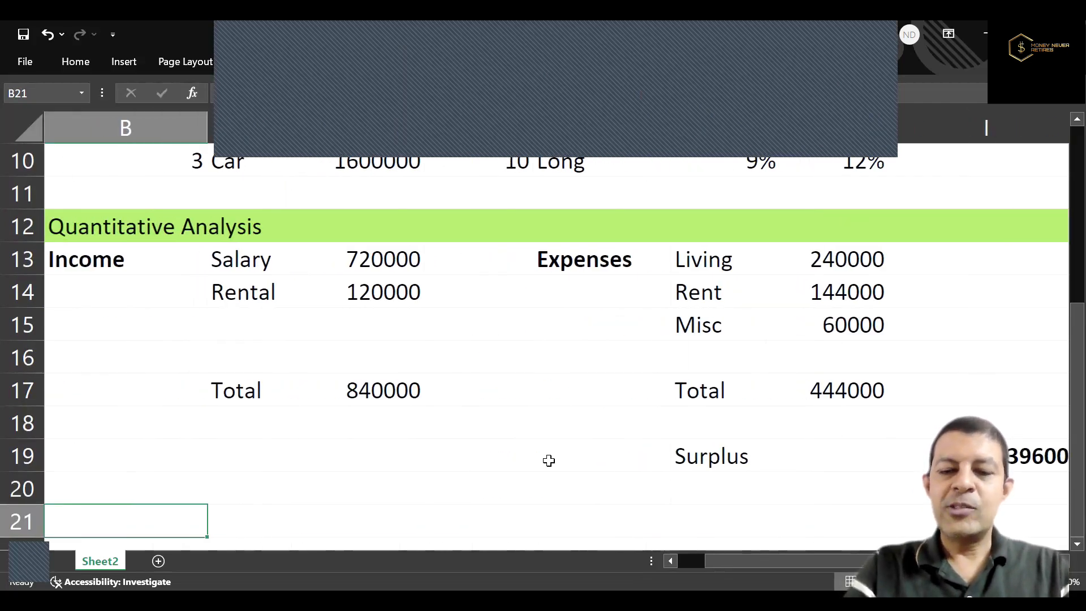
pyautogui.press('Left')
pyautogui.press('Right')
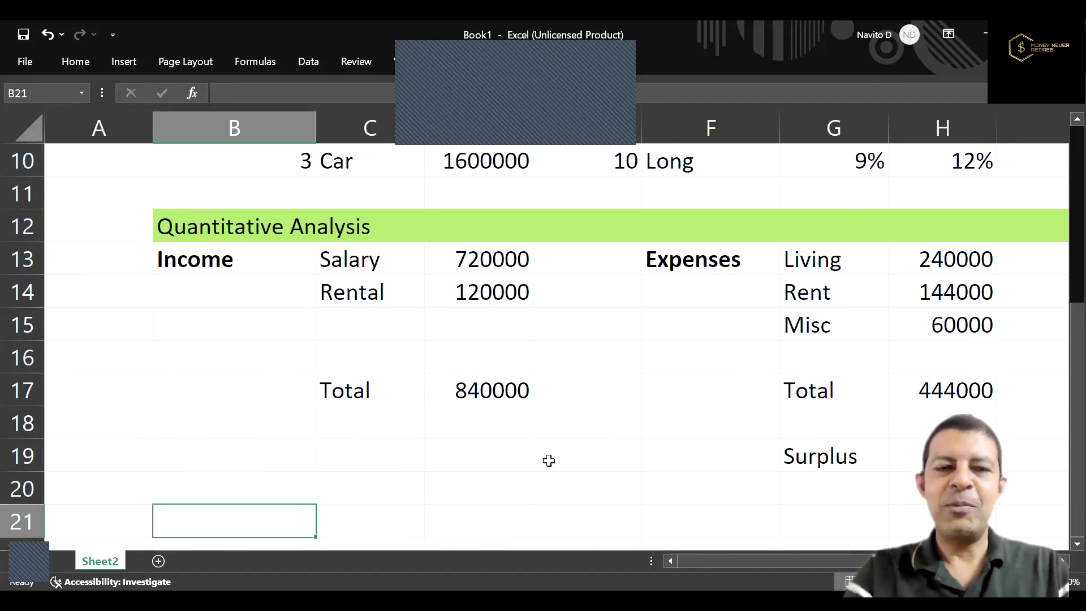
pyautogui.write('Asset')
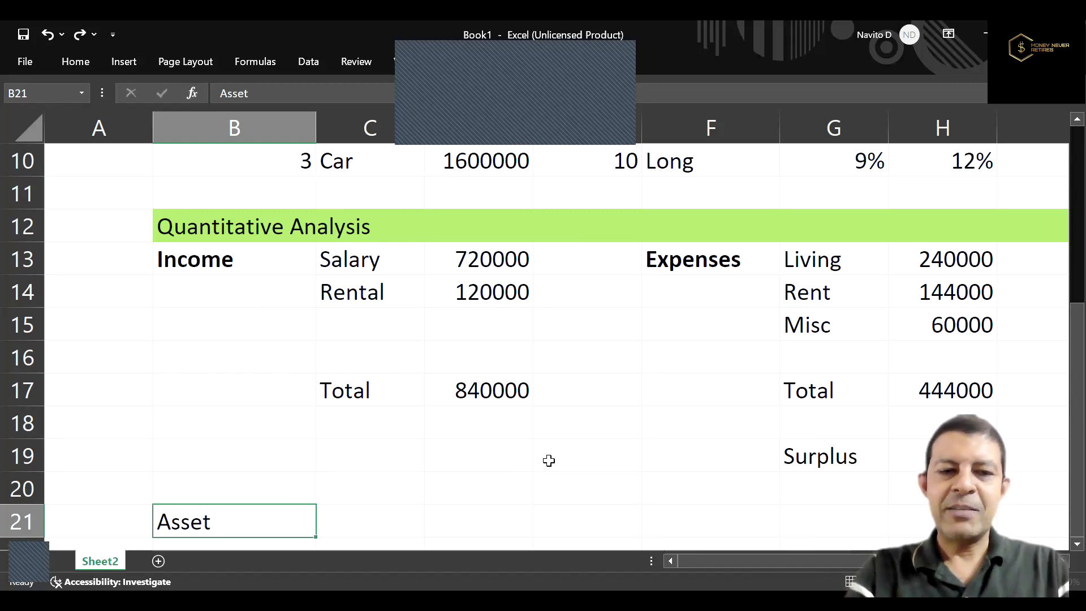
pyautogui.press('Return')
pyautogui.press('Up')
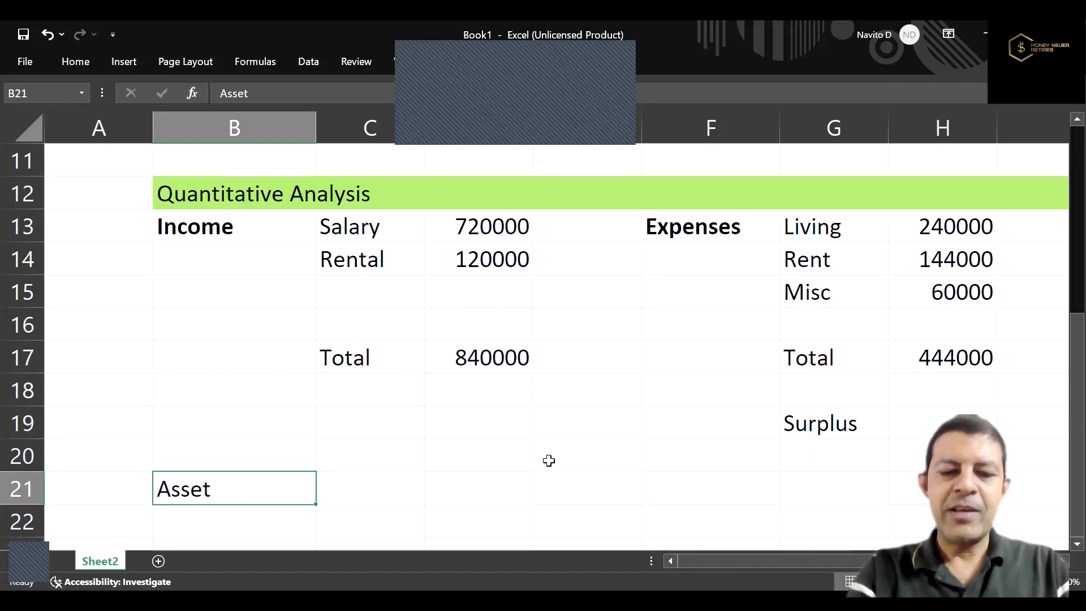
pyautogui.hotkey('ctrl', 'b')
# Add the asset "Flat" in C21 and derive its value in D21 from the rental income with =D14/2%.
pyautogui.press('Right')
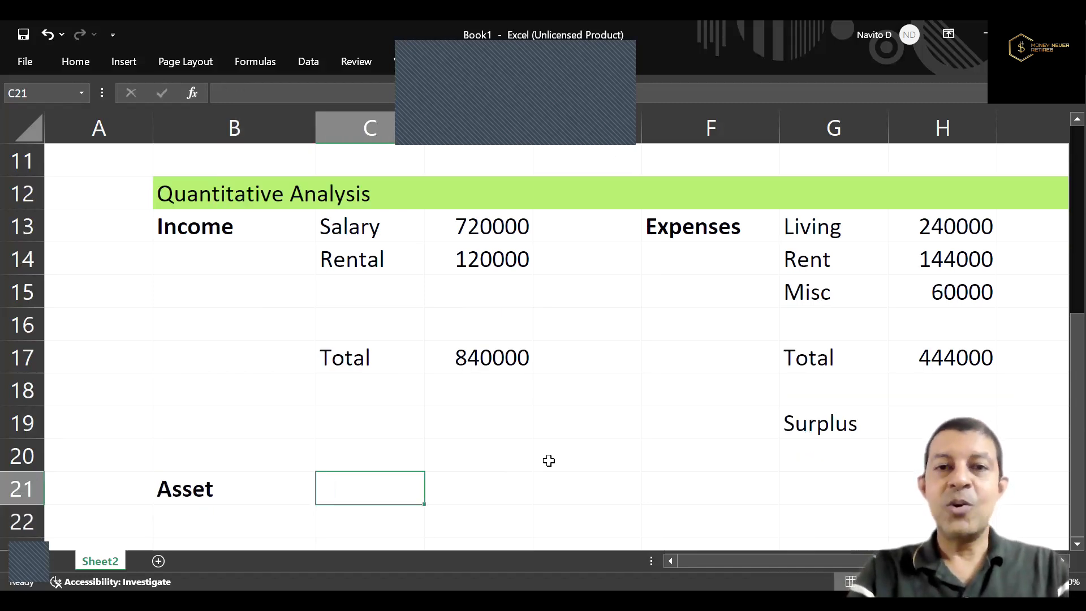
pyautogui.write('Flat')
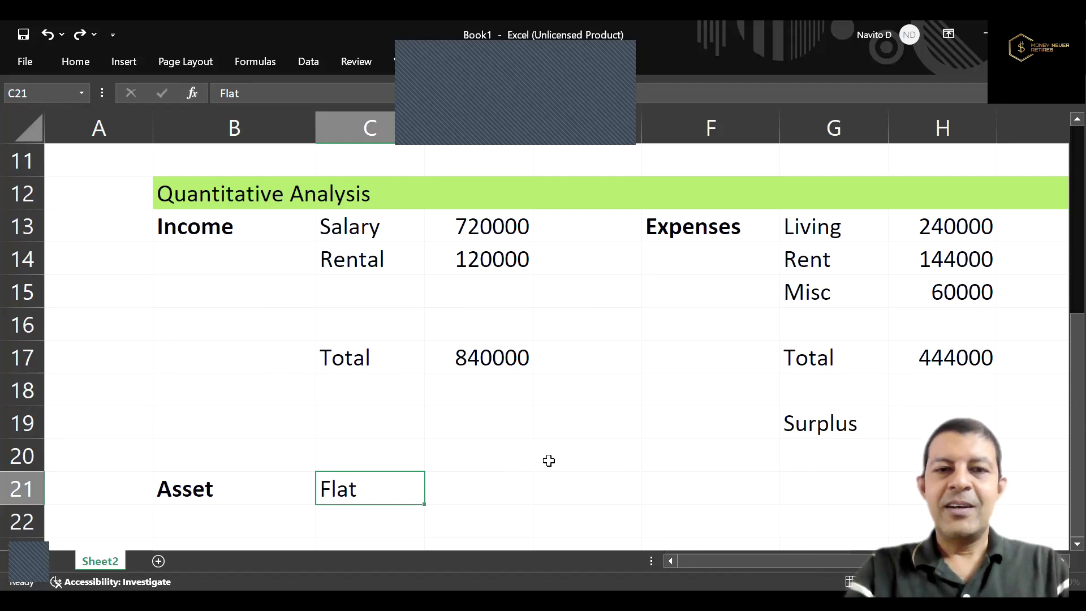
pyautogui.press('Right')
pyautogui.write('=')
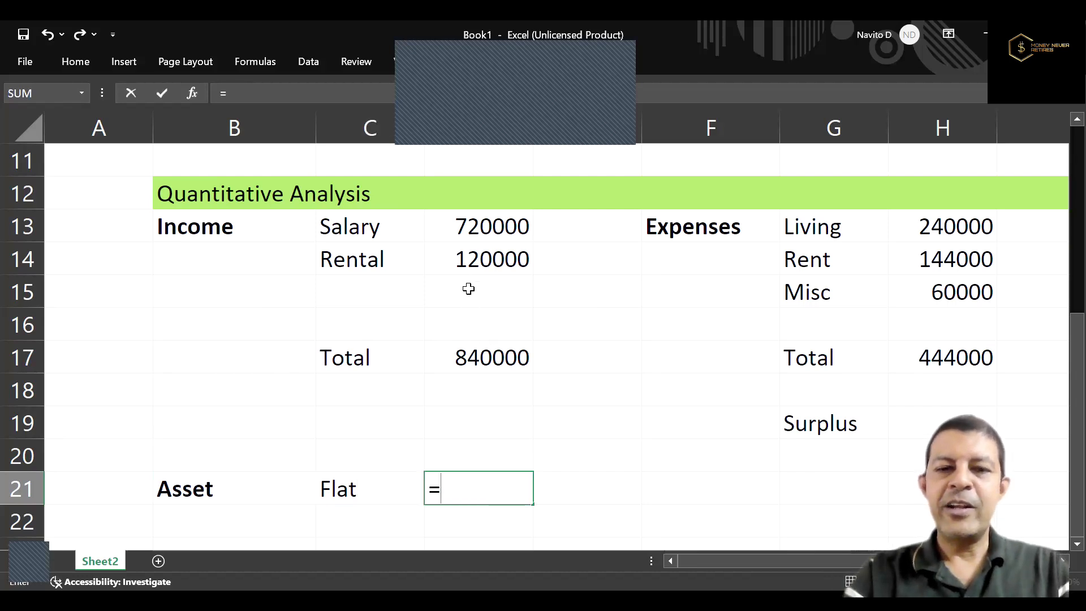
pyautogui.click(489, 261)
pyautogui.write('/2%')
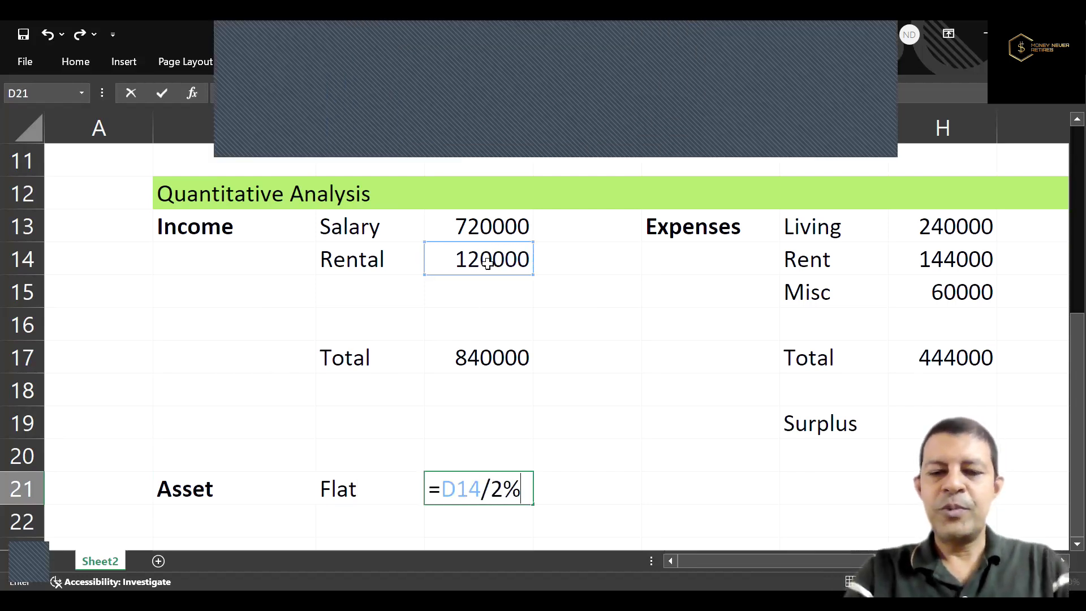
pyautogui.press('Return')
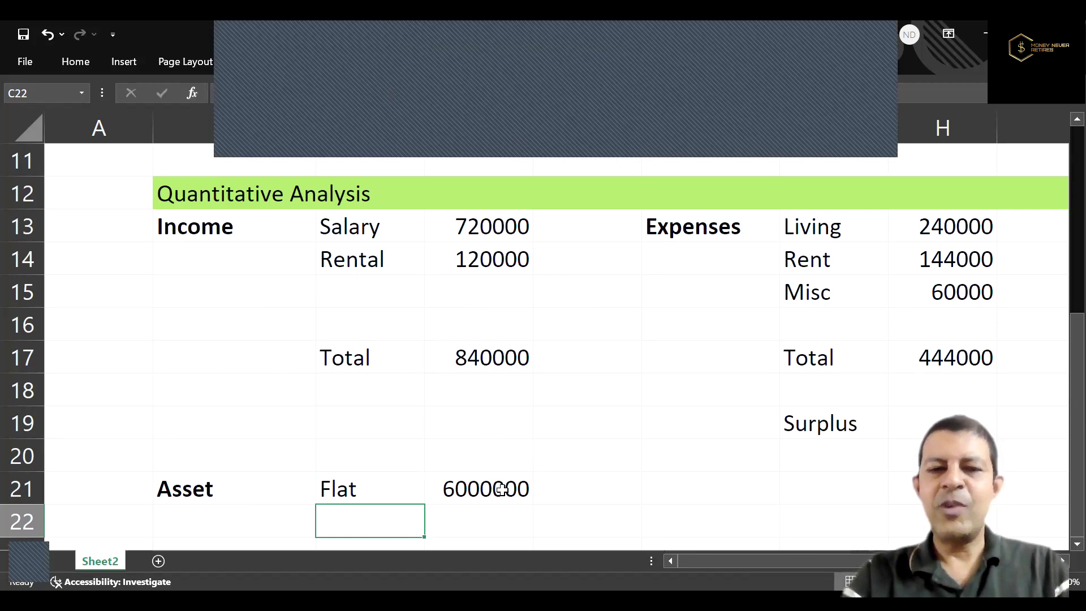
# Change the Flat's value in D21 to the formula =D14/2.5%.
pyautogui.click(474, 491)
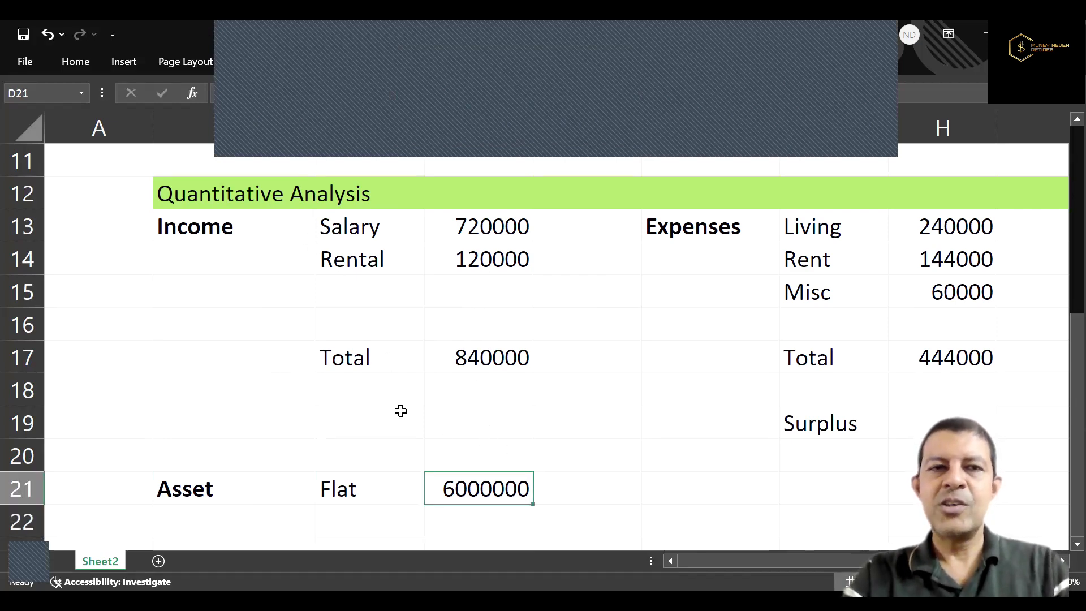
pyautogui.write('=D14/2.5%')
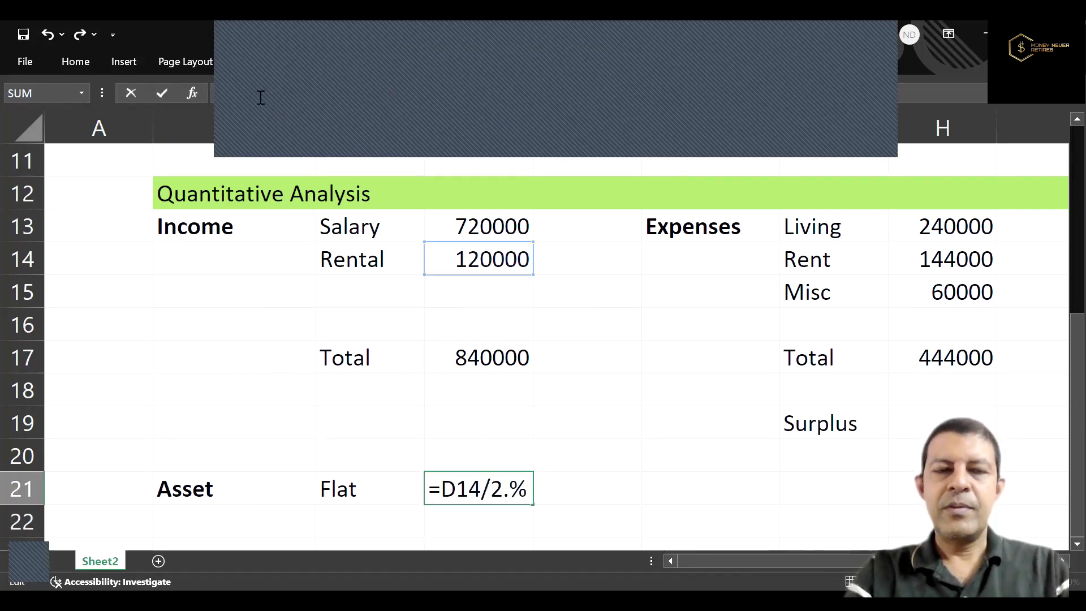
pyautogui.press('Return')
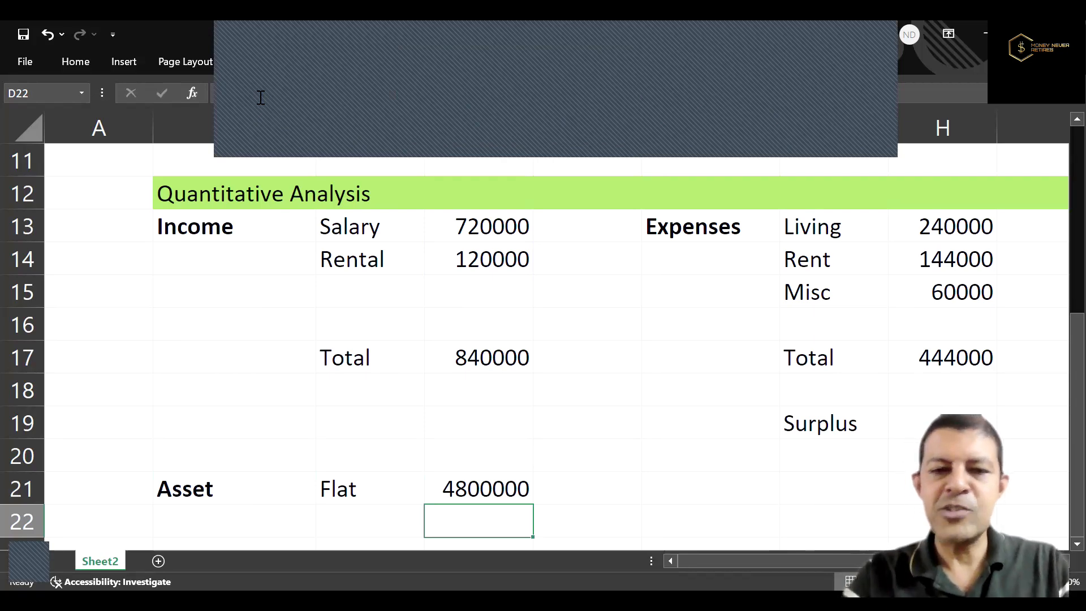
pyautogui.click(503, 488)
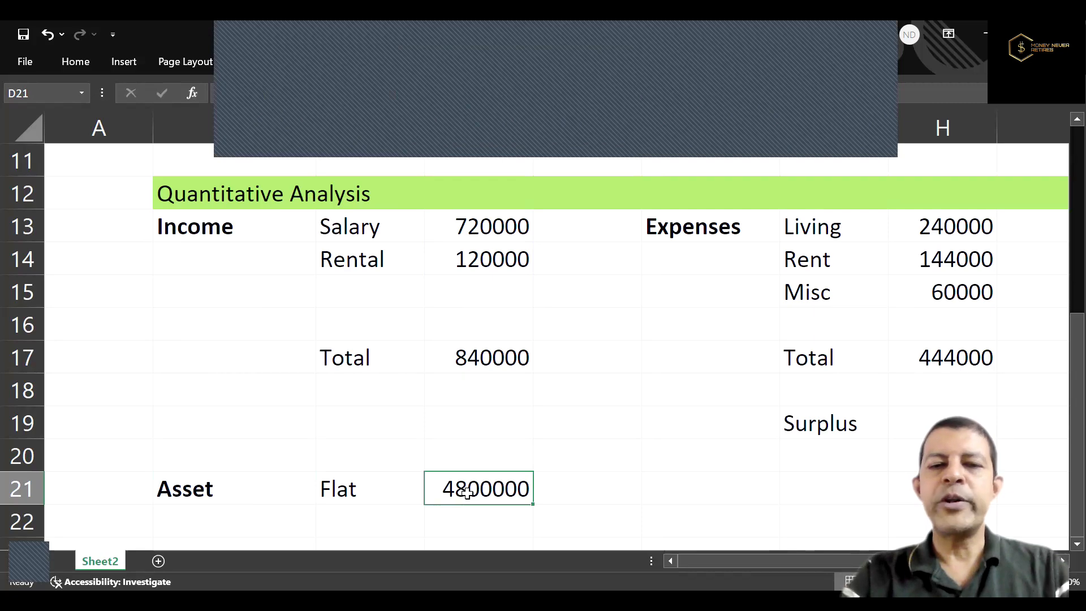
pyautogui.press('Return')
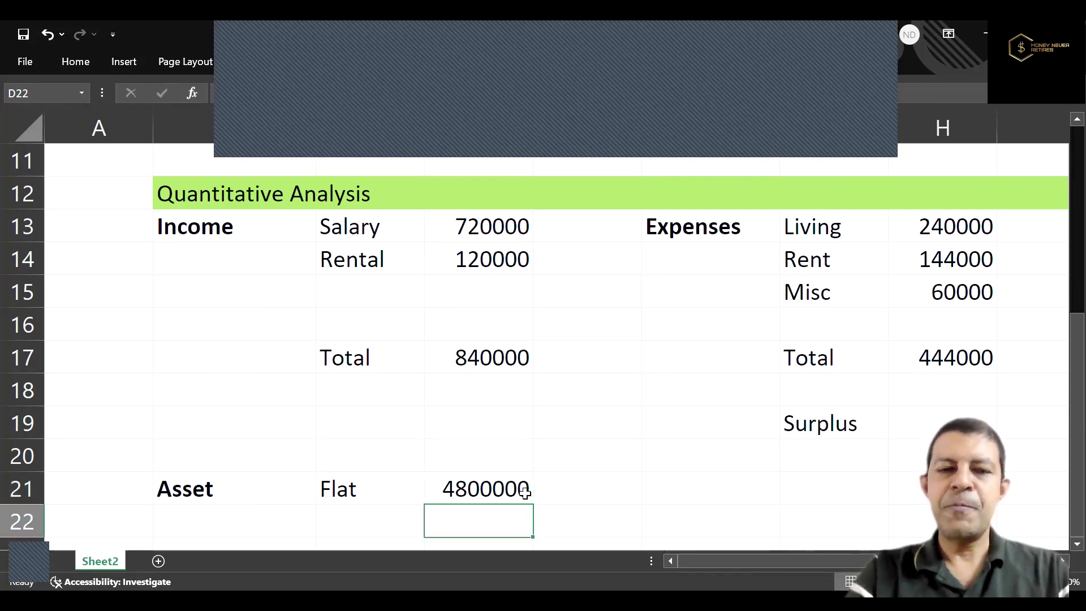
# Add the asset "Mutual Fund Equity" in C22 with a value of 100000 in D22.
pyautogui.press('Left')
pyautogui.write('Mutua')
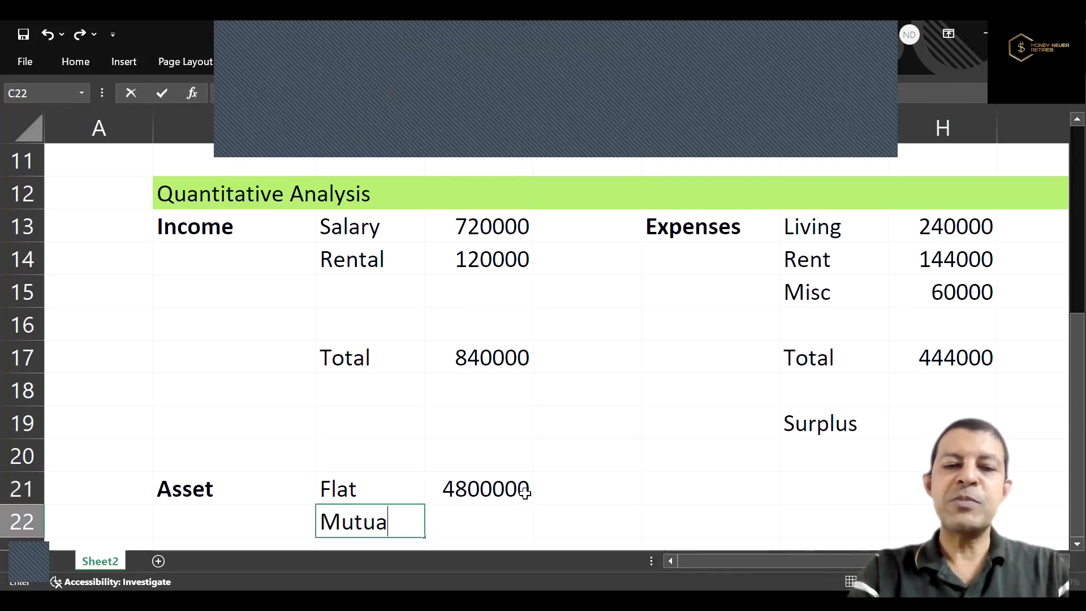
pyautogui.write('l Fund')
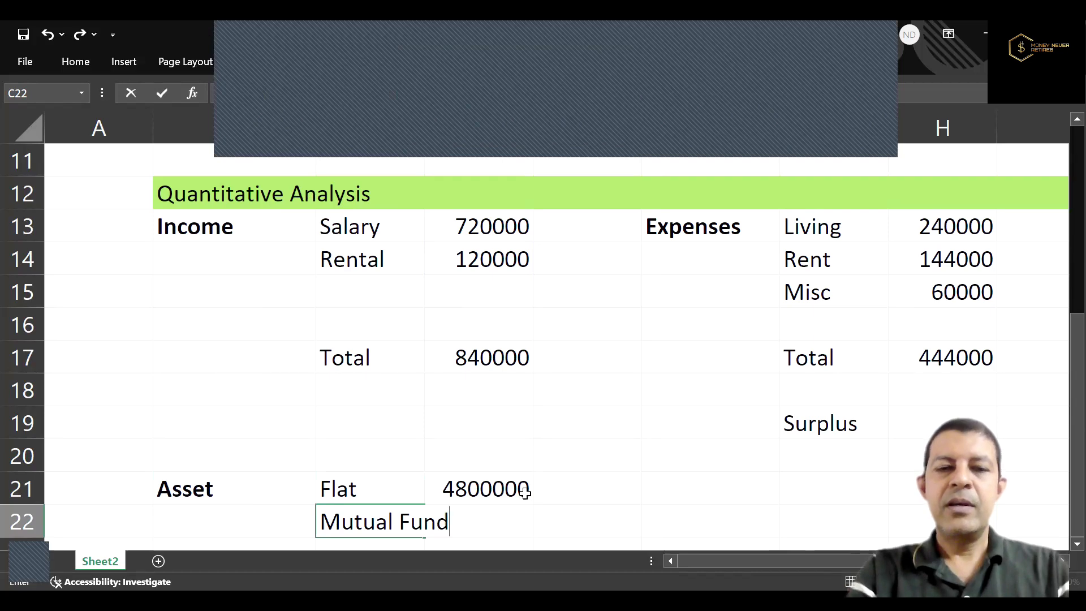
pyautogui.write(' Equity')
pyautogui.press('Return')
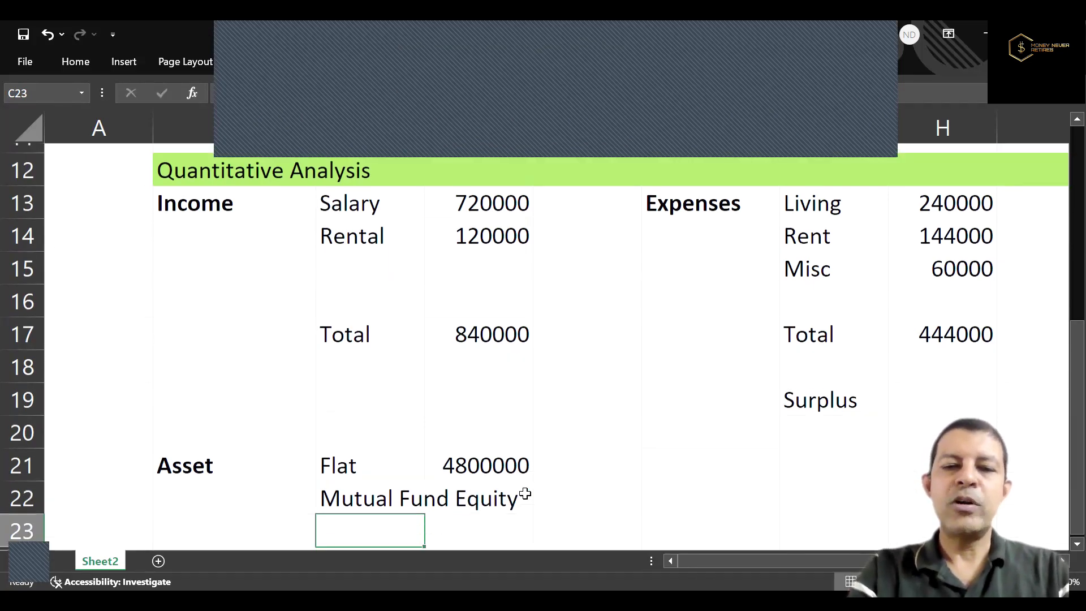
pyautogui.click(525, 493)
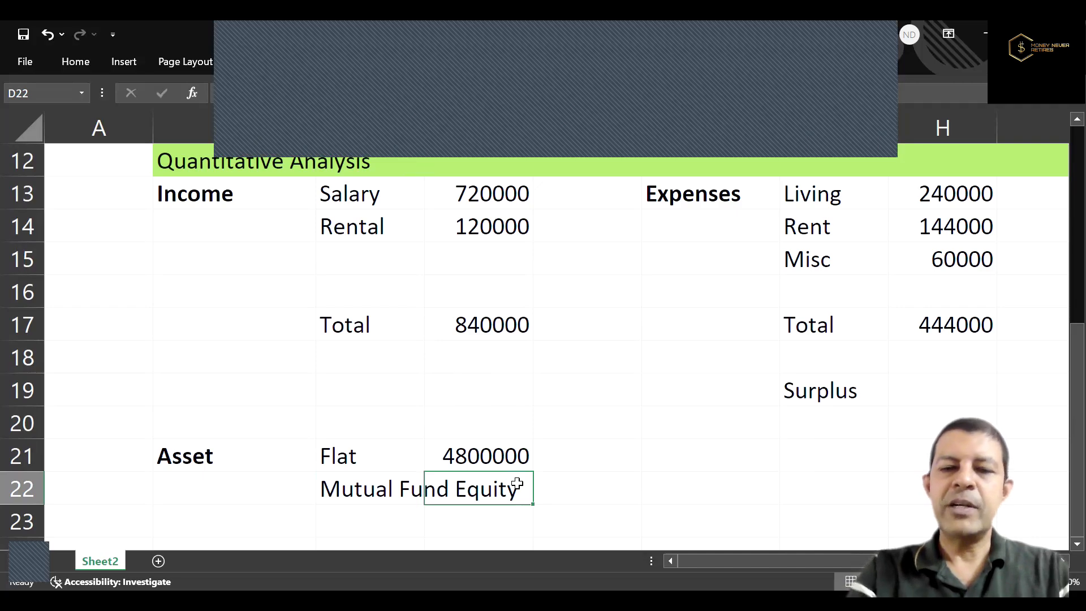
pyautogui.write('=10000')
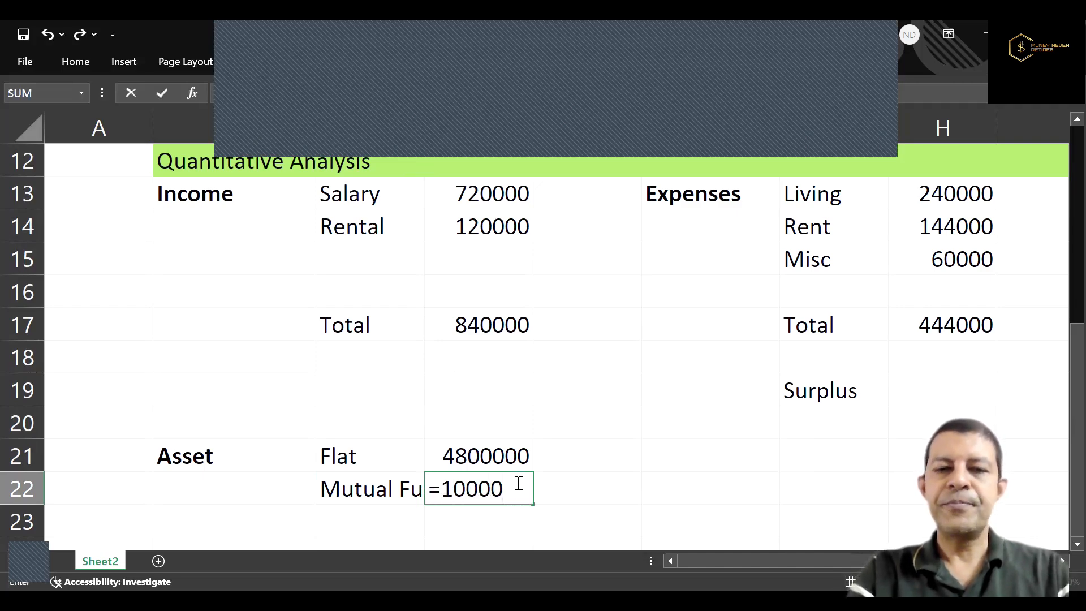
pyautogui.press('Escape')
pyautogui.press('Return')
pyautogui.press('Up')
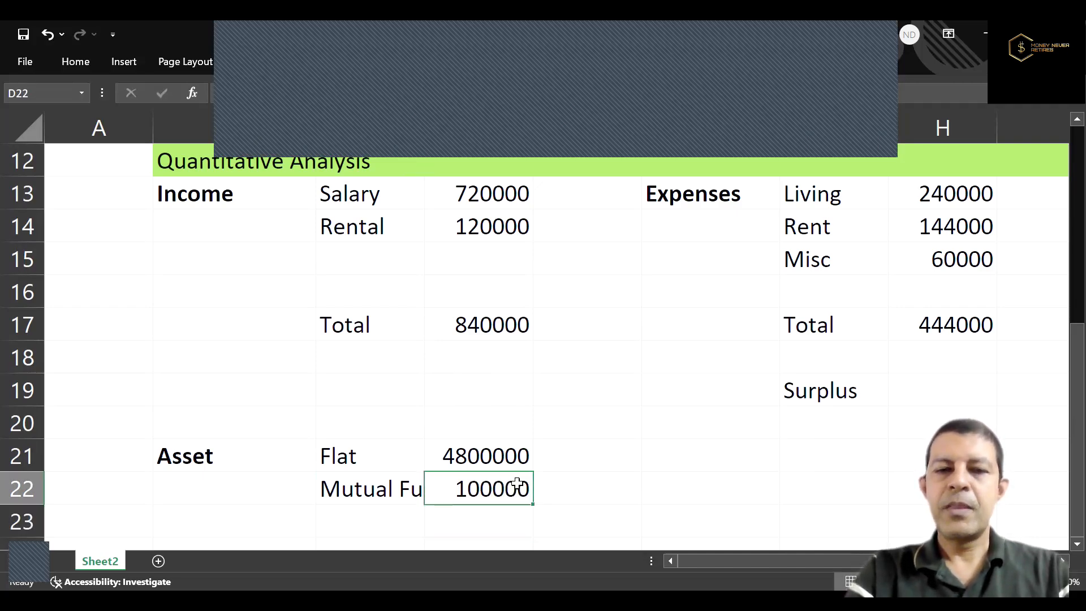
# Add the heading "Liabilities" in F21 beside the asset block and make it bold.
pyautogui.click(736, 453)
pyautogui.write('Li')
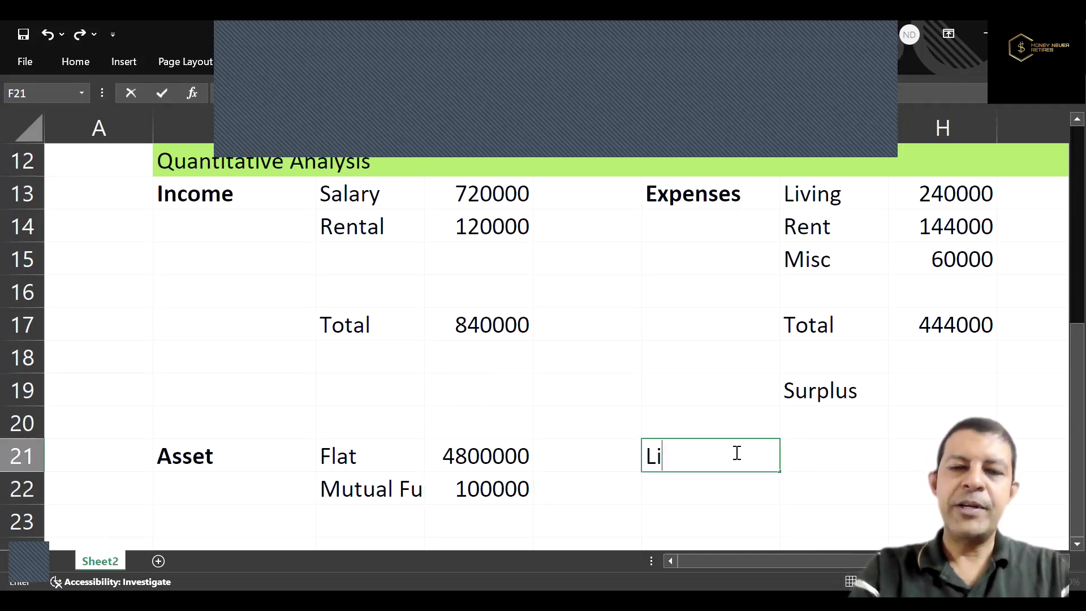
pyautogui.write('abiliti')
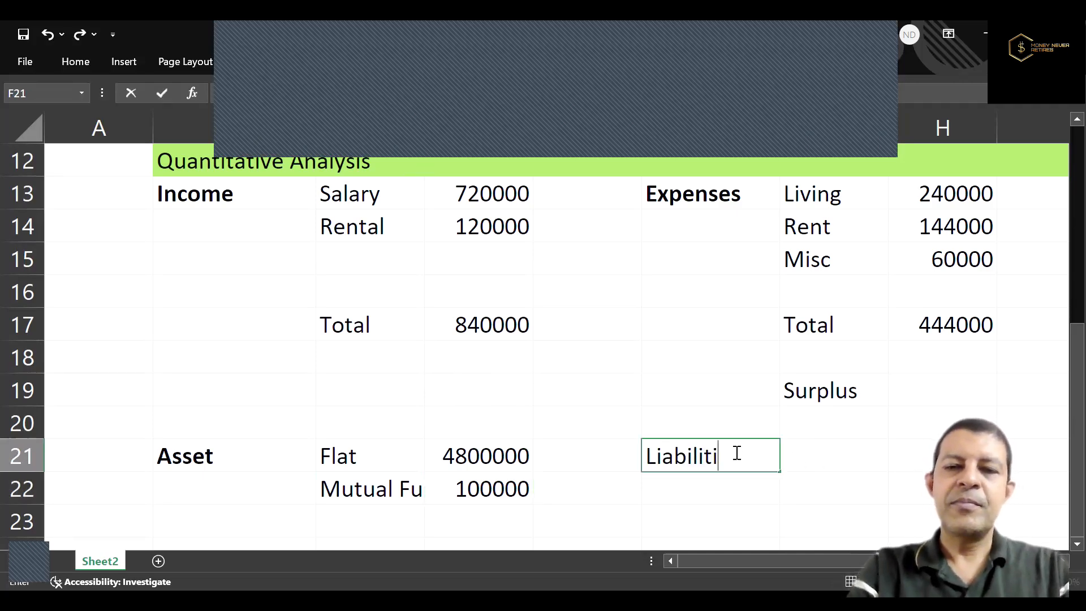
pyautogui.write('es')
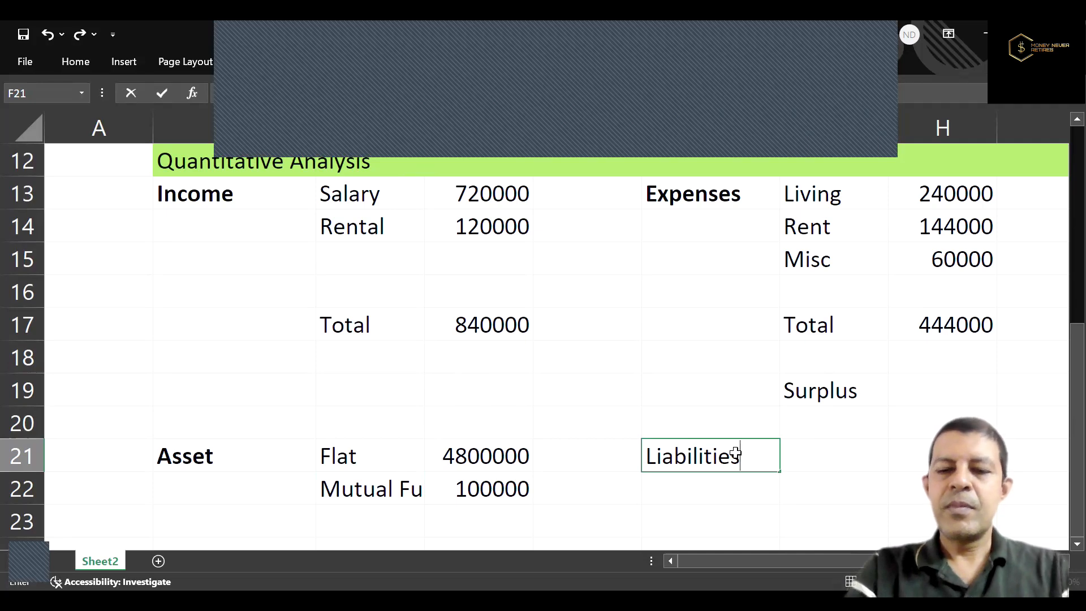
pyautogui.hotkey('ctrl', 'Return')
pyautogui.hotkey('ctrl', 'b')
pyautogui.press('Tab')
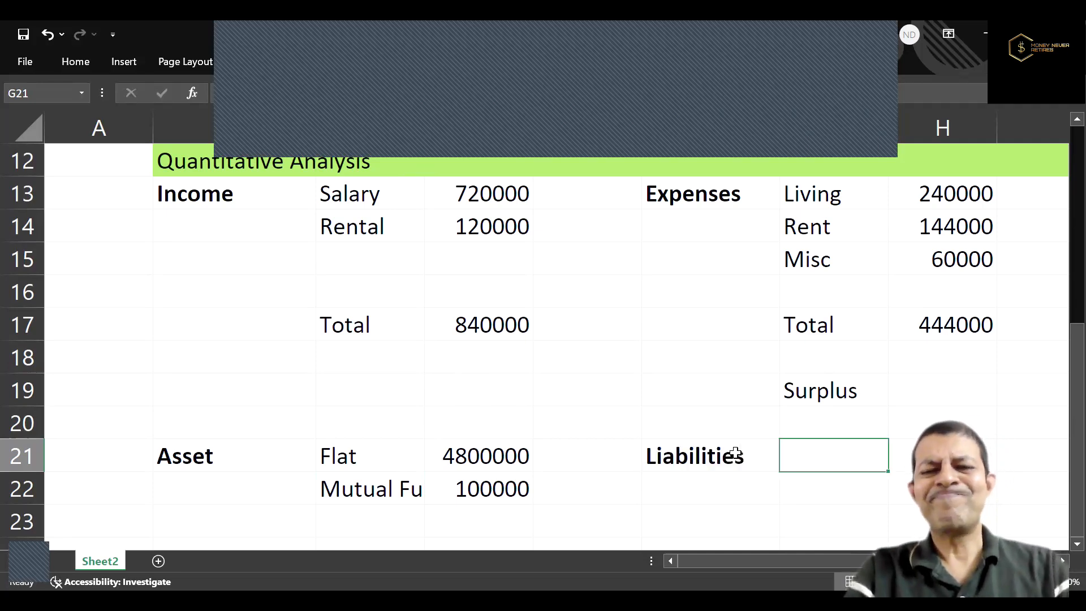
# List the liabilities "EMI" in G21 and "Loan" in G22, each with an amount of 0 in column H.
pyautogui.write('EMI')
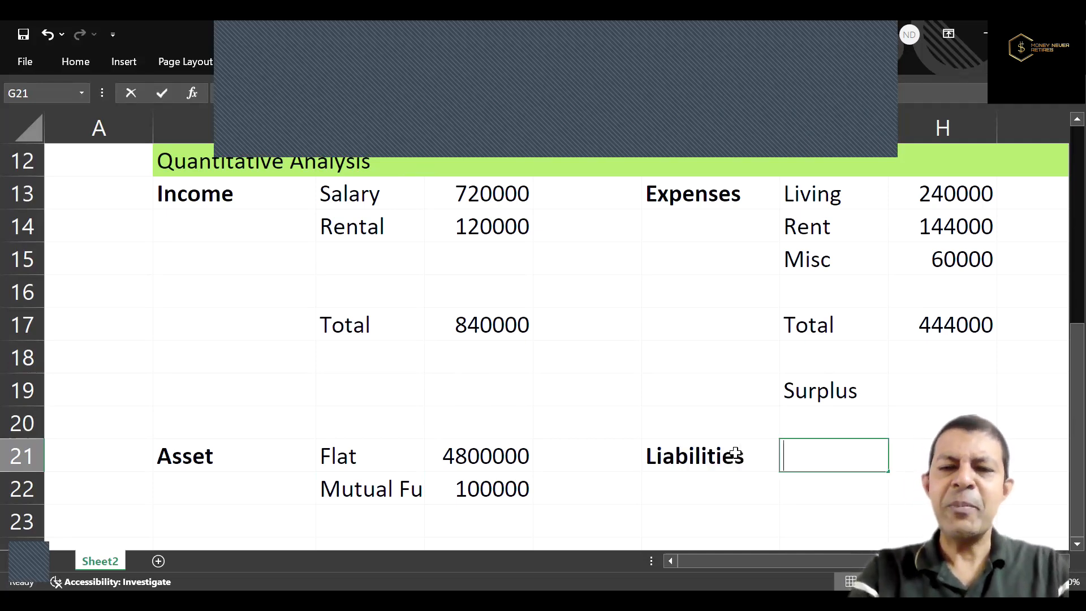
pyautogui.press('Tab')
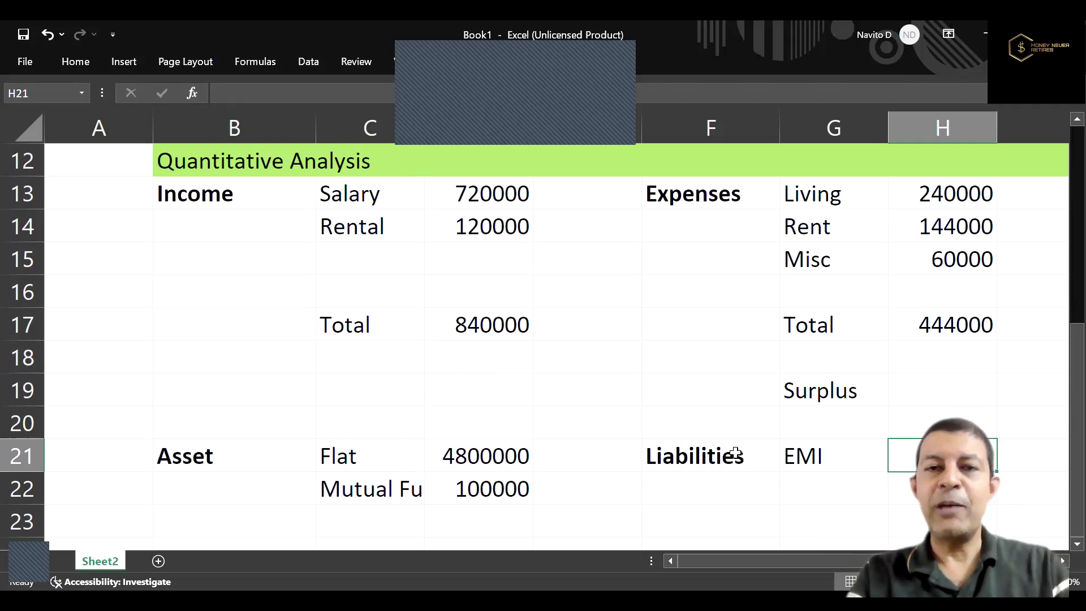
pyautogui.press('Return')
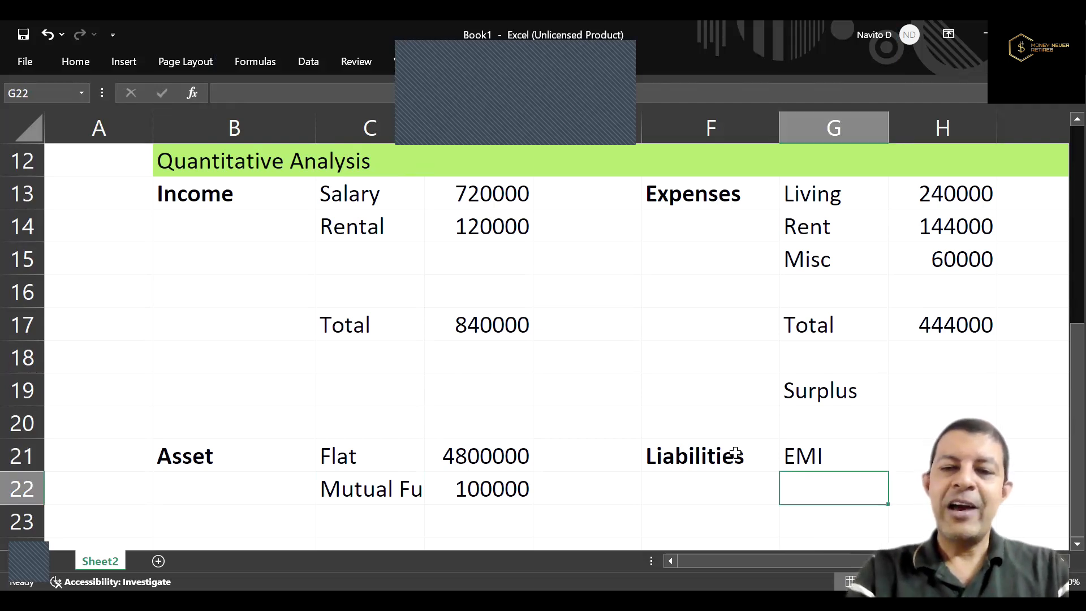
pyautogui.write('Loan')
pyautogui.press('Tab')
pyautogui.press('Return')
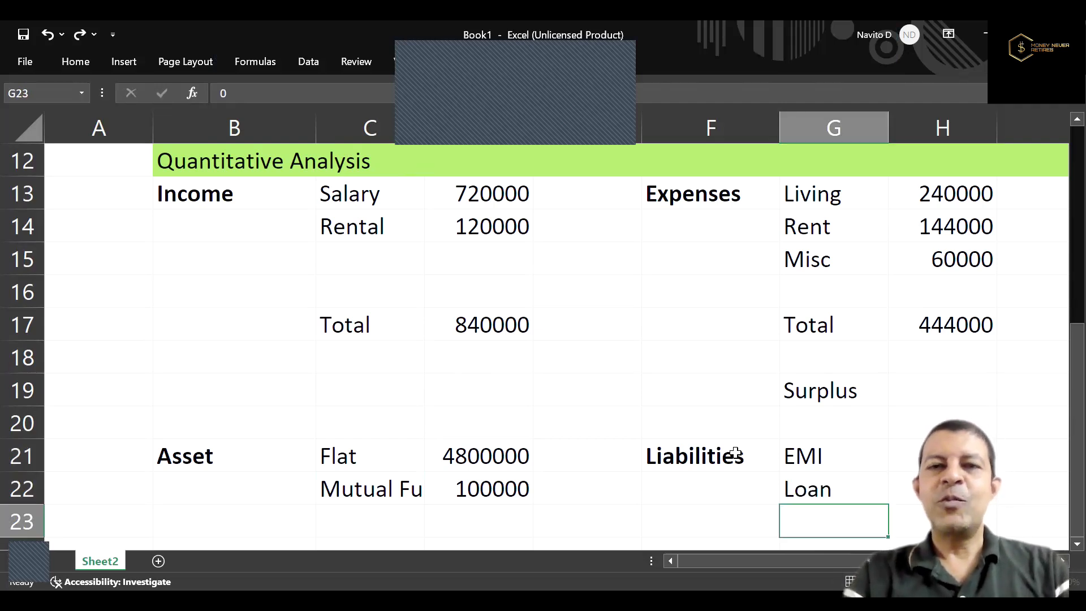
pyautogui.press('Delete')
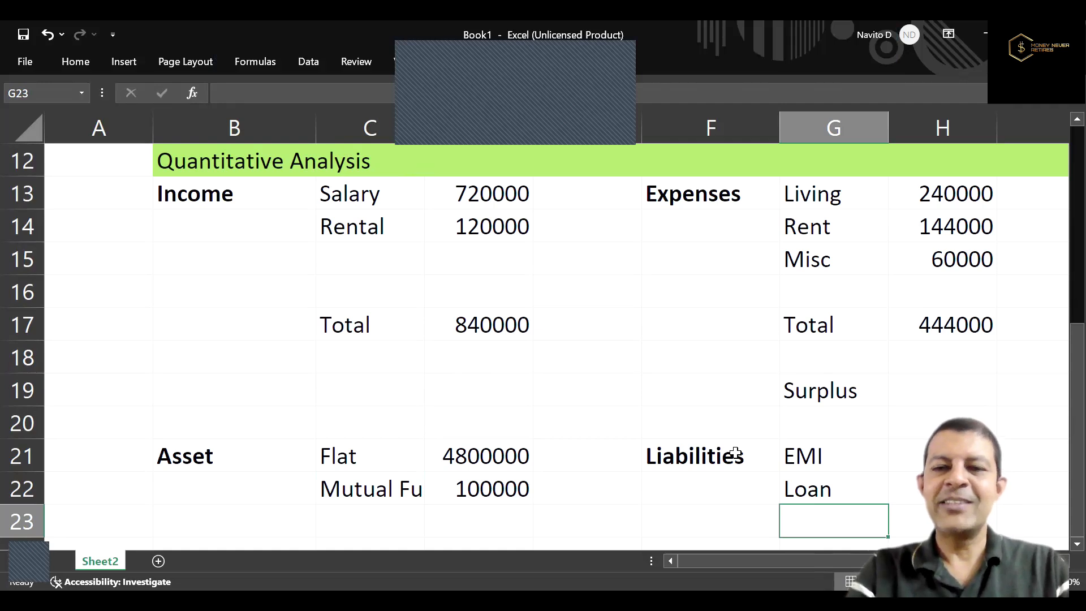
# Review the Misc expense and its formula in row 15, along with the surplus and liabilities rows below it.
pyautogui.press('Up')
pyautogui.press('Up')
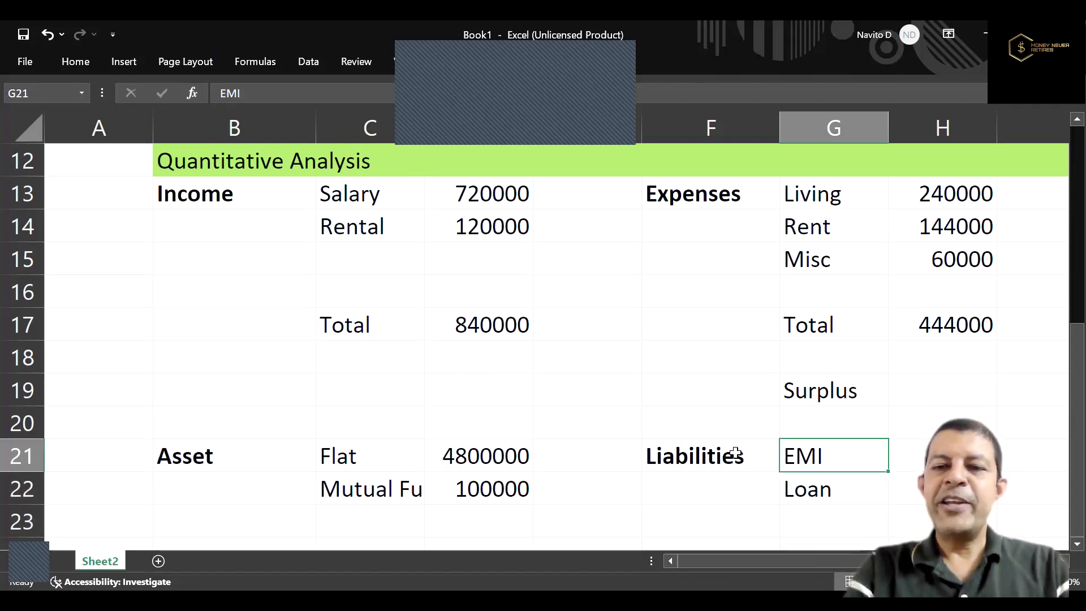
pyautogui.press('Up')
pyautogui.press('Up')
pyautogui.press('Up')
pyautogui.press('Up')
pyautogui.press('Up')
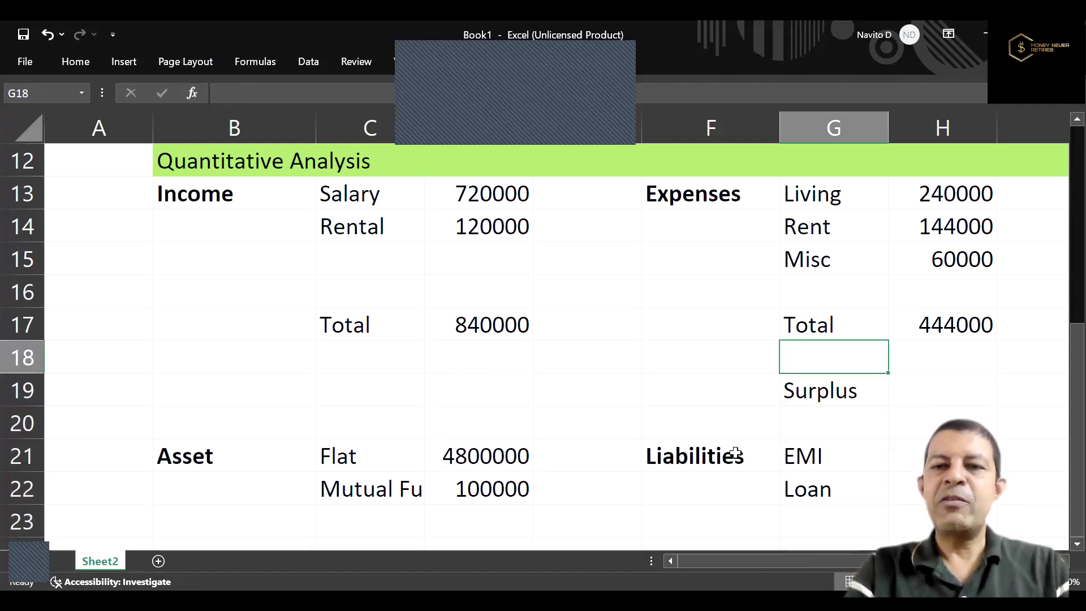
pyautogui.press('Up')
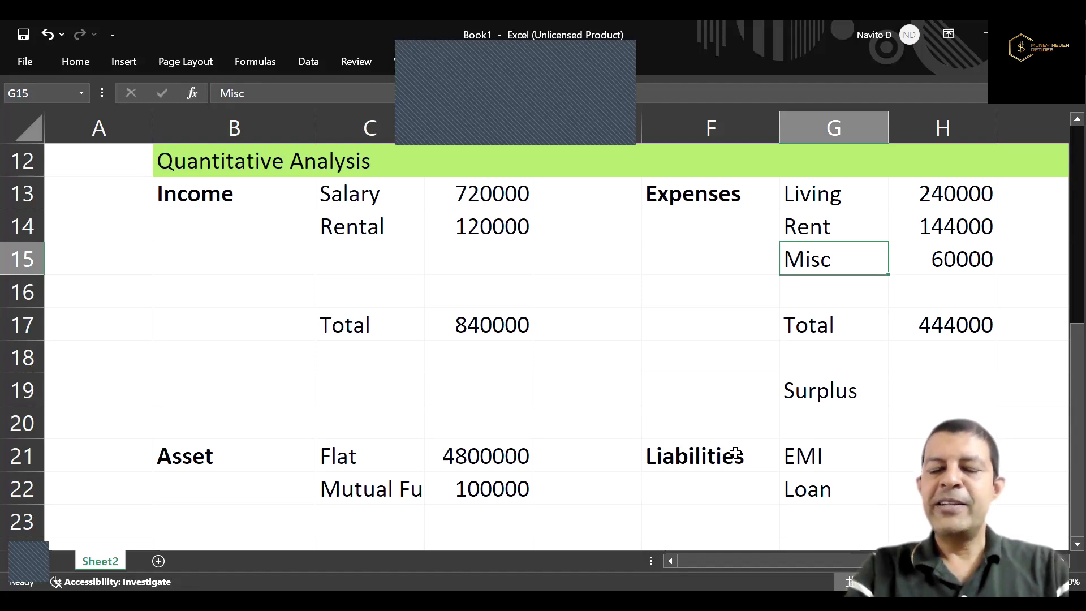
pyautogui.press('Right')
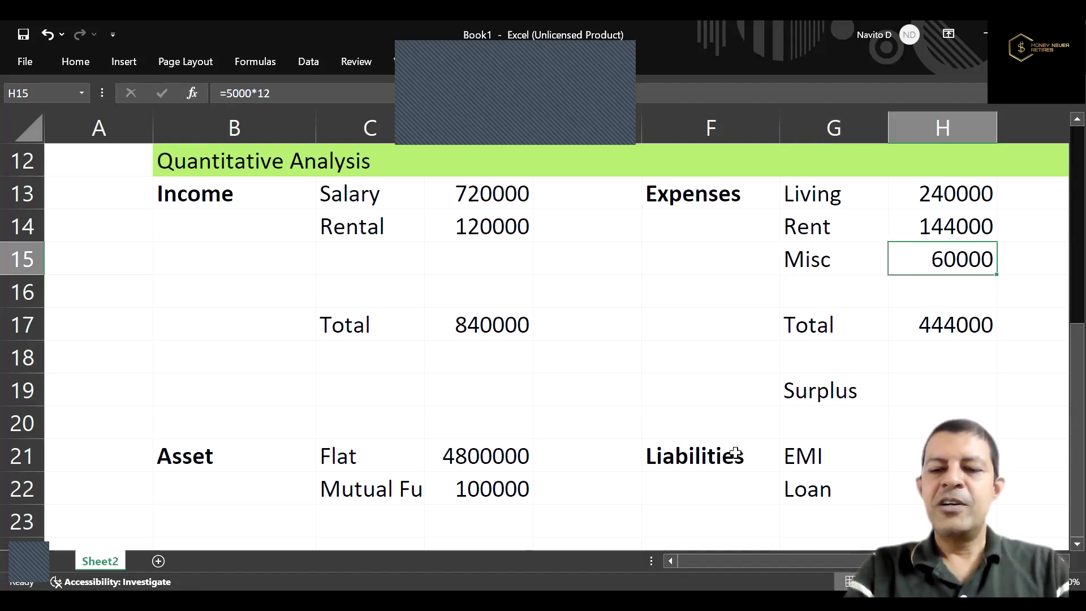
pyautogui.press('Left')
pyautogui.press('Right')
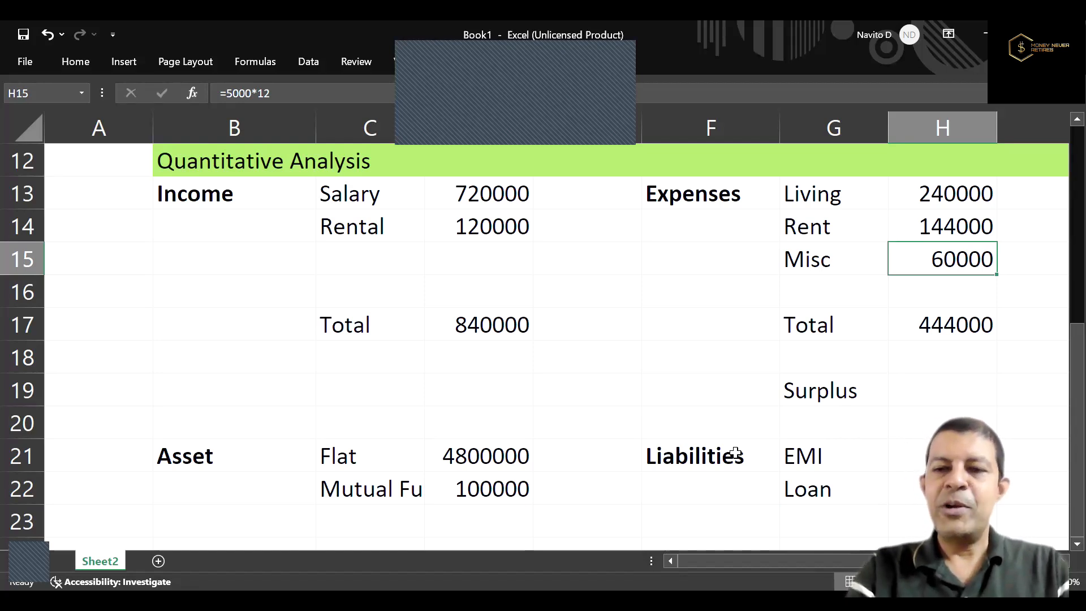
pyautogui.press('Down')
pyautogui.press('Down')
pyautogui.press('Down')
pyautogui.press('Down')
pyautogui.press('Down')
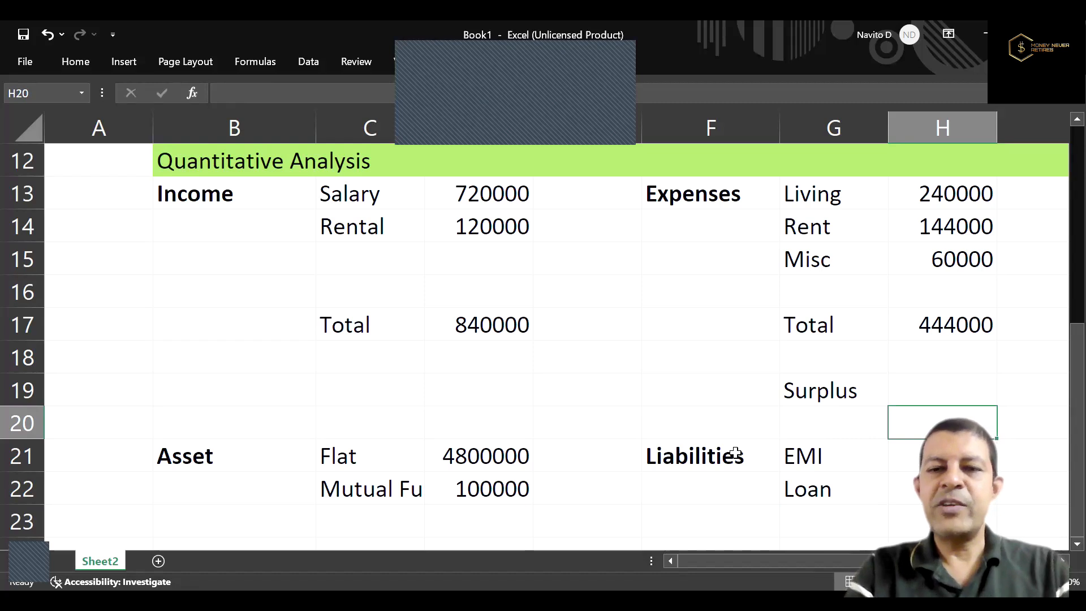
pyautogui.press('Down')
pyautogui.press('Down')
pyautogui.press('Down')
pyautogui.press('Down')
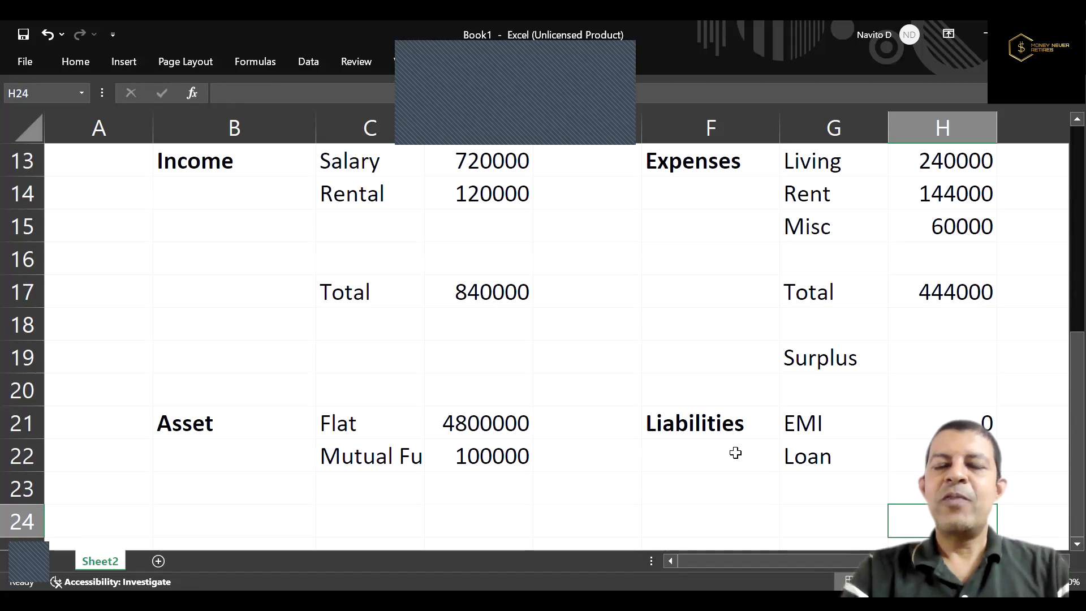
# Add the label "Networth" in G24 below the liabilities.
pyautogui.press('Up')
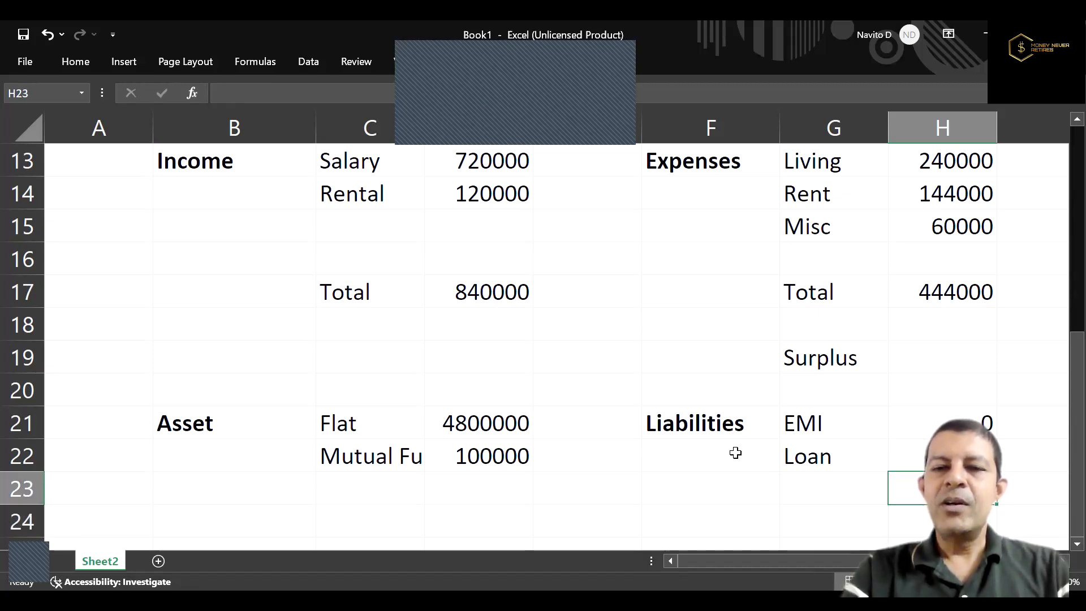
pyautogui.press('Down')
pyautogui.press('Left')
pyautogui.press('Left')
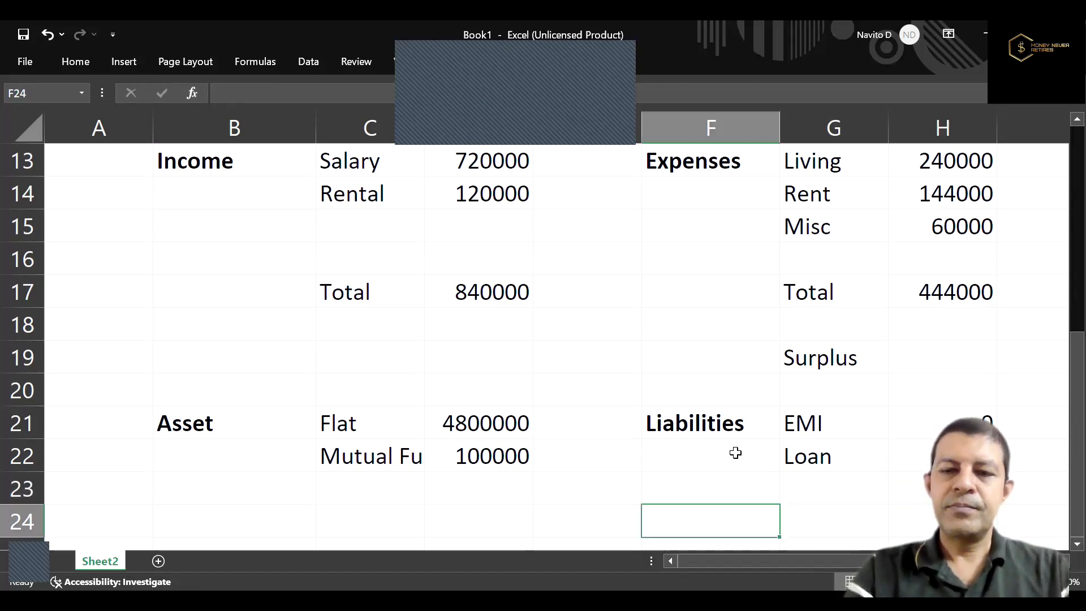
pyautogui.press('Right')
pyautogui.write('Network')
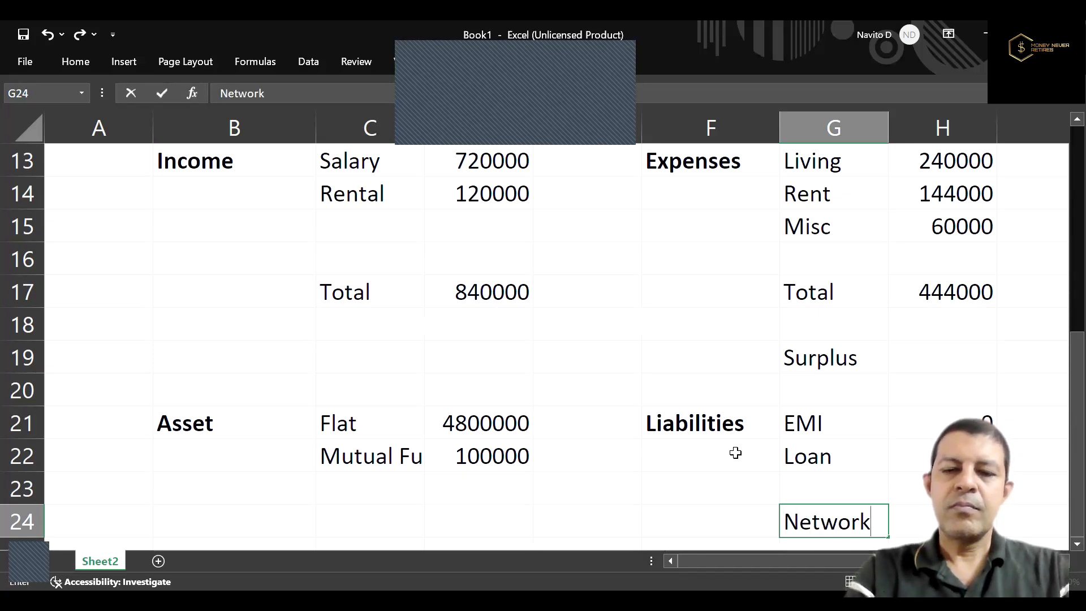
pyautogui.press('BackSpace')
pyautogui.write('th')
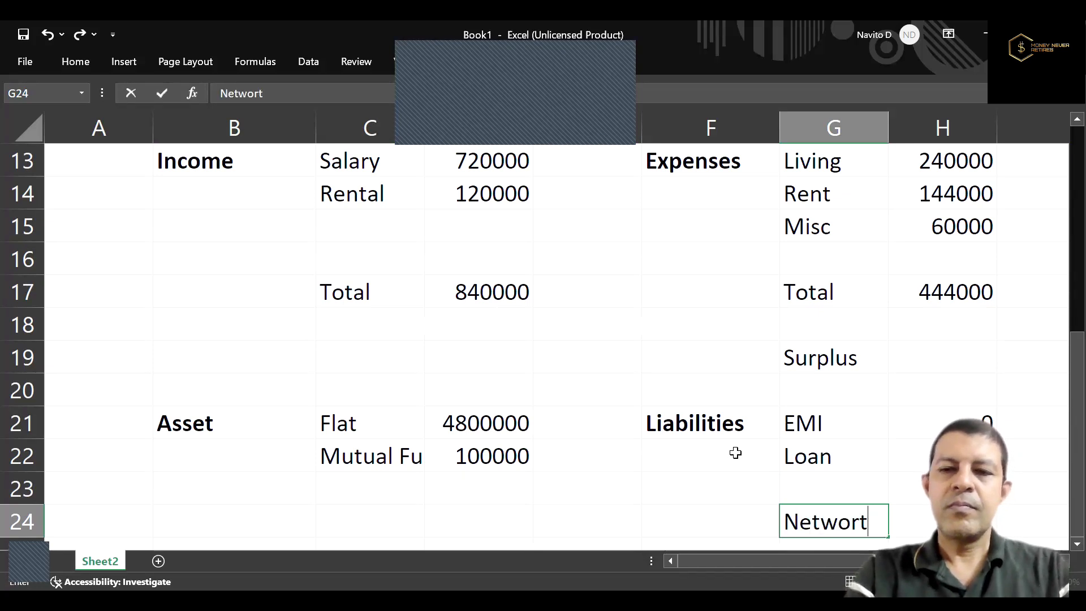
# Calculate the net worth in I24 as assets minus liabilities with the formula =SUM(D21:D23)-SUM(H21:H23).
pyautogui.press('Right')
pyautogui.press('Right')
pyautogui.write('=')
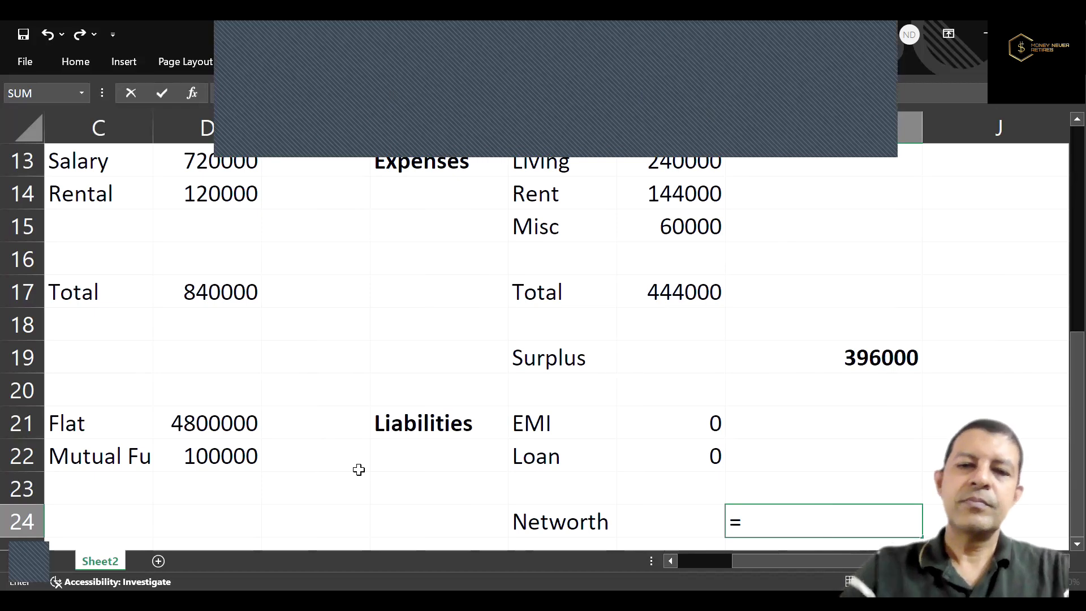
pyautogui.write('sum(')
pyautogui.moveTo(196, 421); pyautogui.dragTo(209, 489)
pyautogui.write(')')
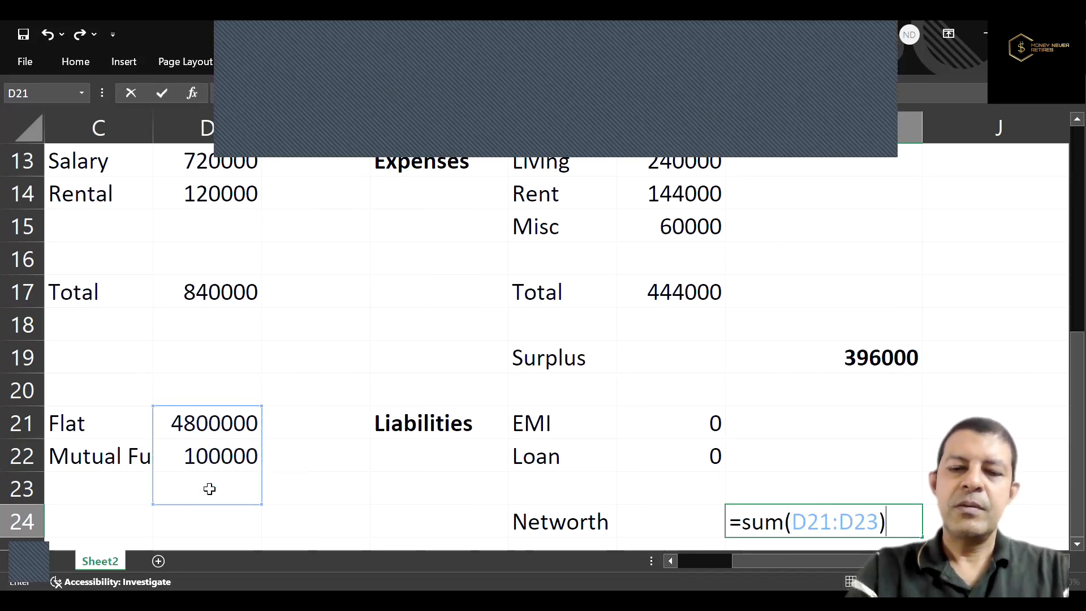
pyautogui.write('-sum(')
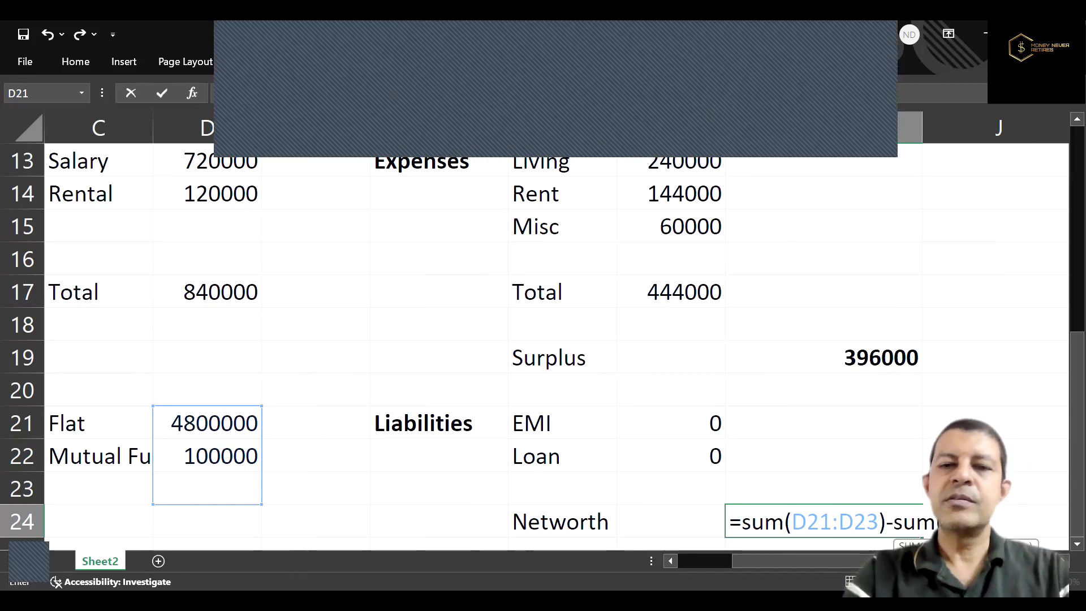
pyautogui.moveTo(649, 428); pyautogui.dragTo(651, 476)
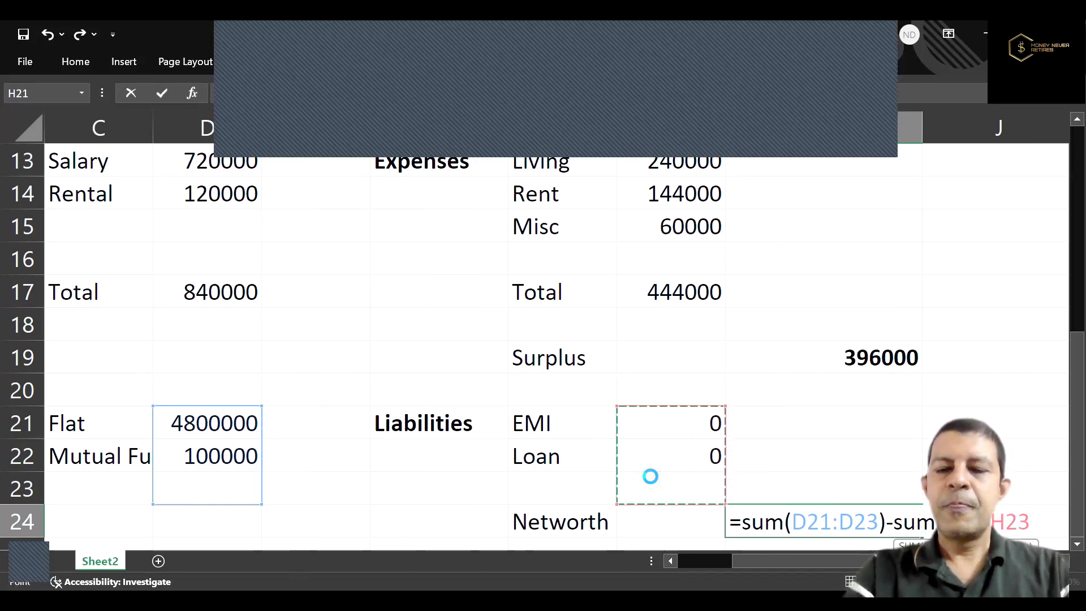
pyautogui.press('Return')
pyautogui.press('Return')
pyautogui.press('Up')
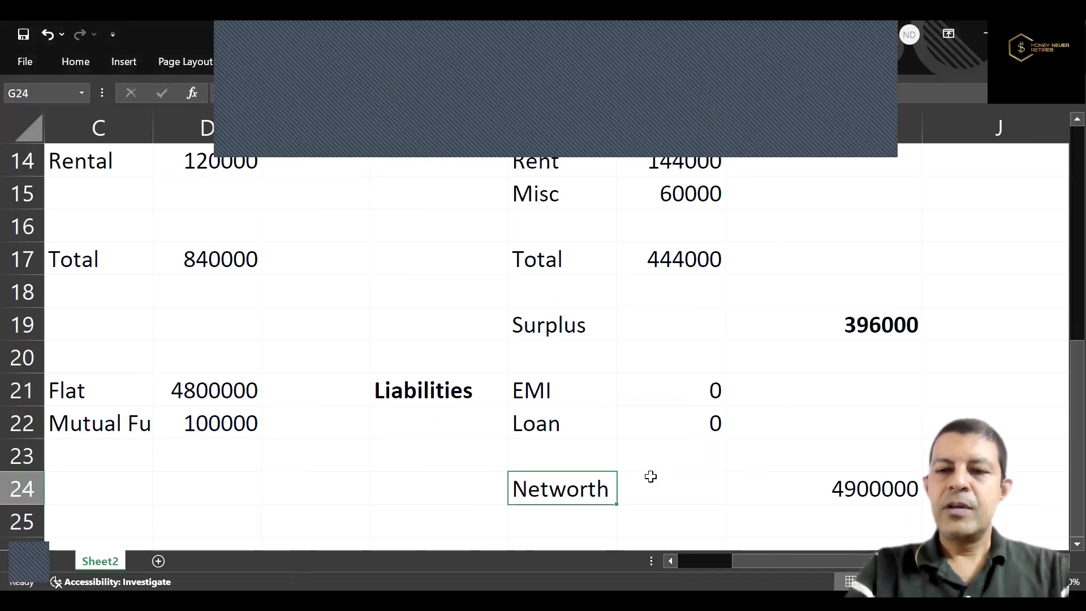
# Review the net worth cell in I24 and the flat's value in the asset block.
pyautogui.press('Right')
pyautogui.press('Right')
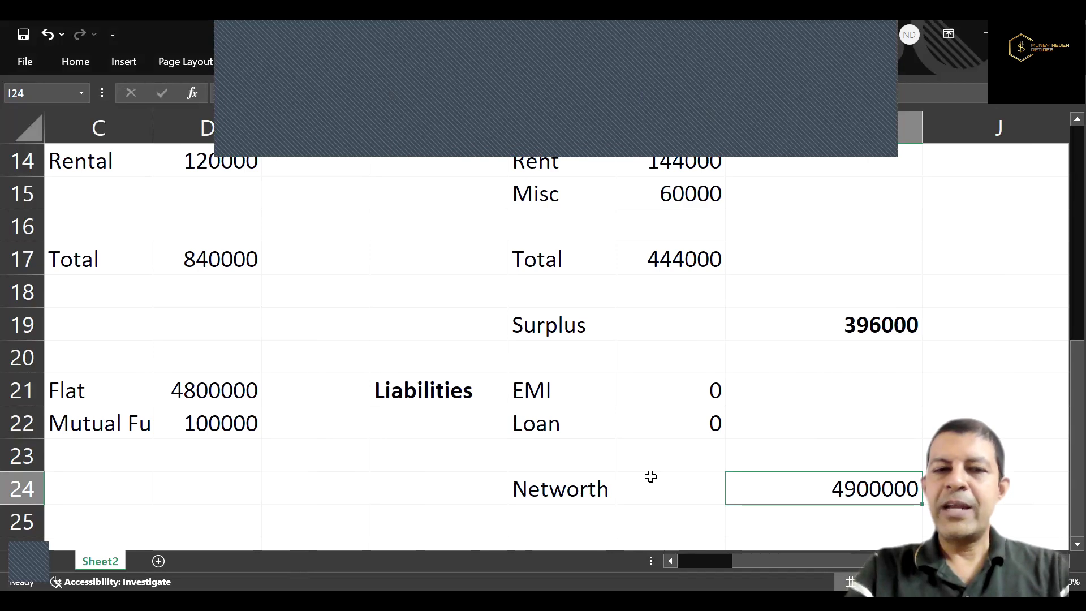
pyautogui.press('Left')
pyautogui.press('Left')
pyautogui.press('Left')
pyautogui.press('Left')
pyautogui.press('Left')
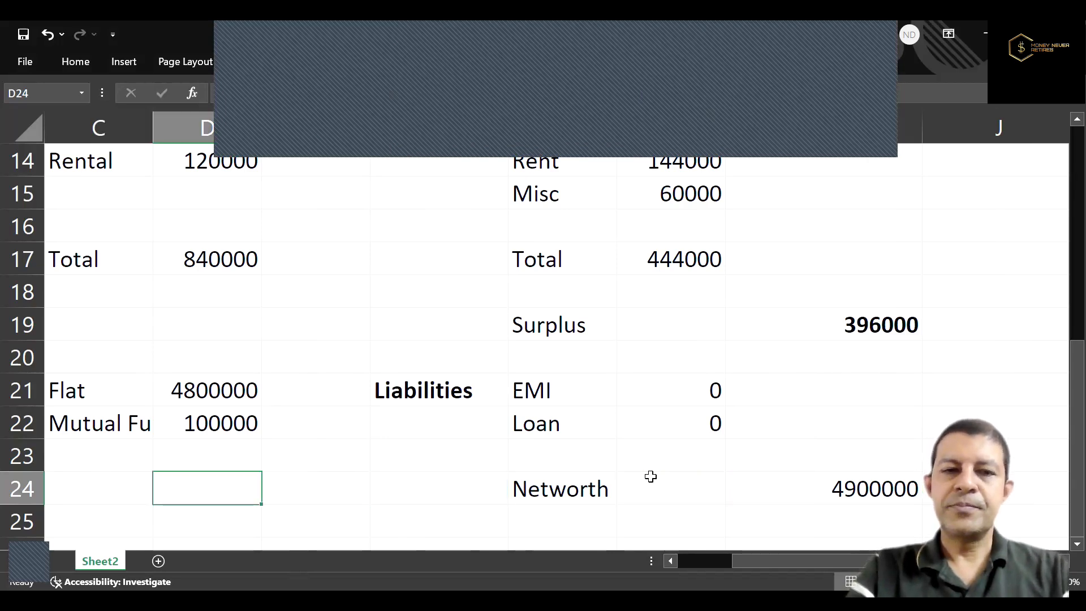
pyautogui.press('Left')
pyautogui.press('Up')
pyautogui.press('Up')
pyautogui.press('Up')
pyautogui.press('Right')
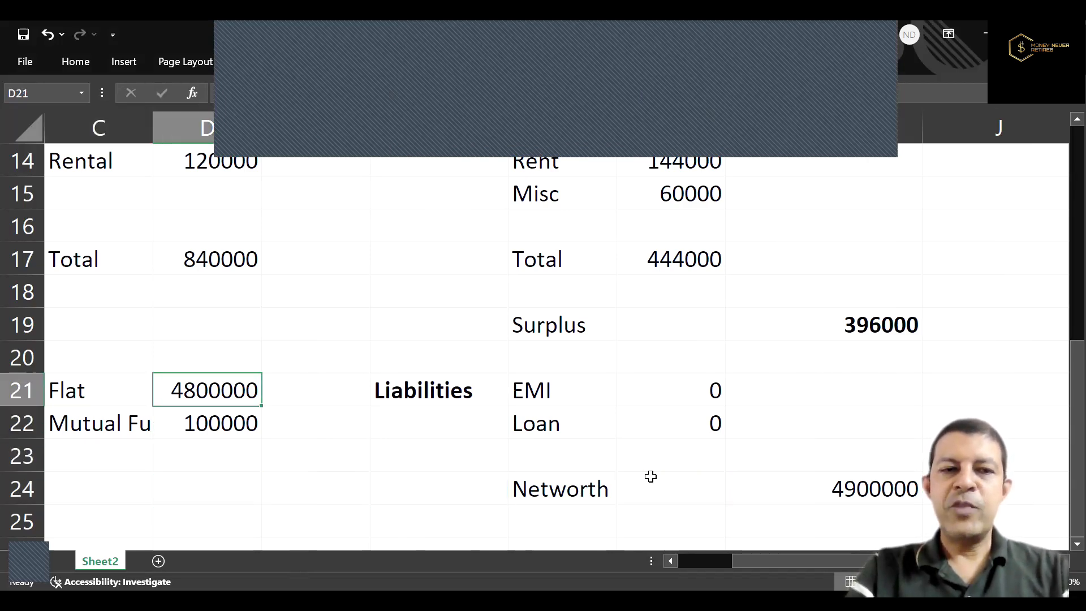
pyautogui.press('Left')
pyautogui.press('Right')
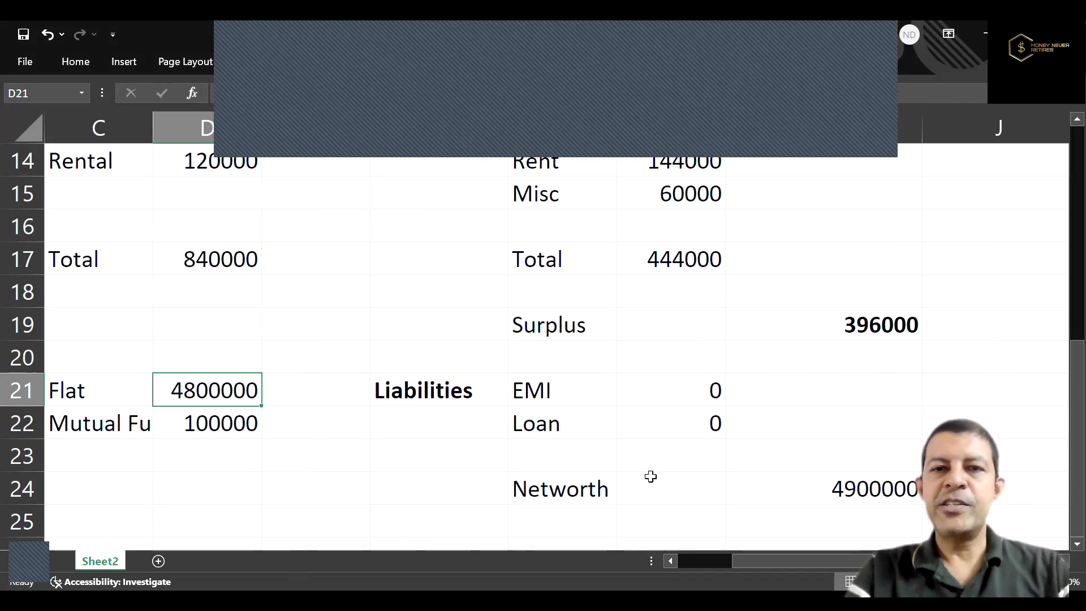
# Review the salary and rental income, the rent expense, and the EMI amount under liabilities.
pyautogui.press('Up')
pyautogui.press('Up')
pyautogui.press('Up')
pyautogui.press('Up')
pyautogui.press('Up')
pyautogui.press('Up')
pyautogui.press('Up')
pyautogui.press('Up')
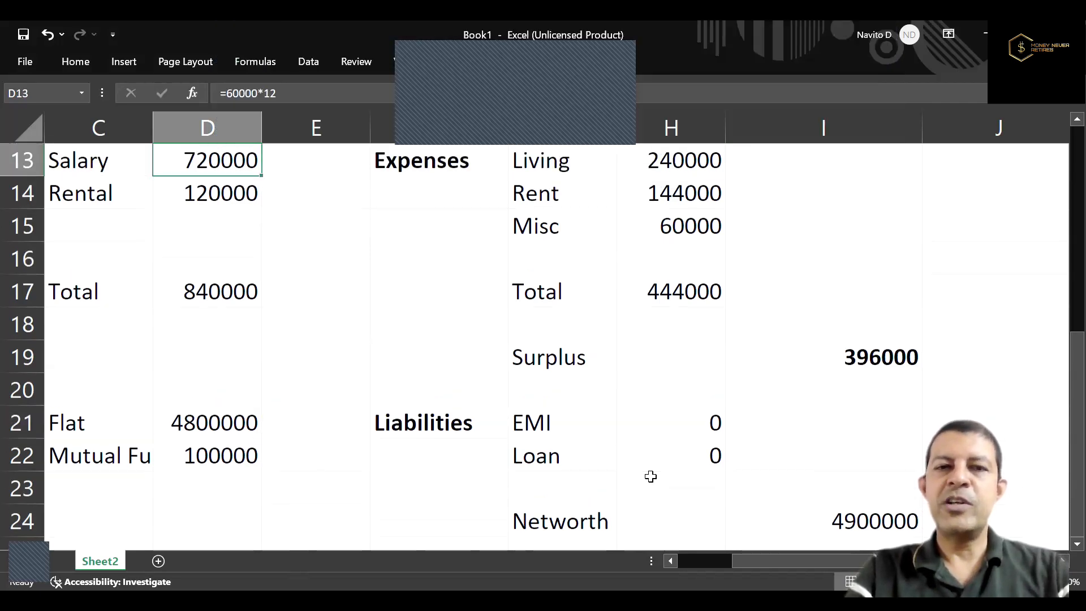
pyautogui.press('Down')
pyautogui.press('Right')
pyautogui.press('Right')
pyautogui.press('Right')
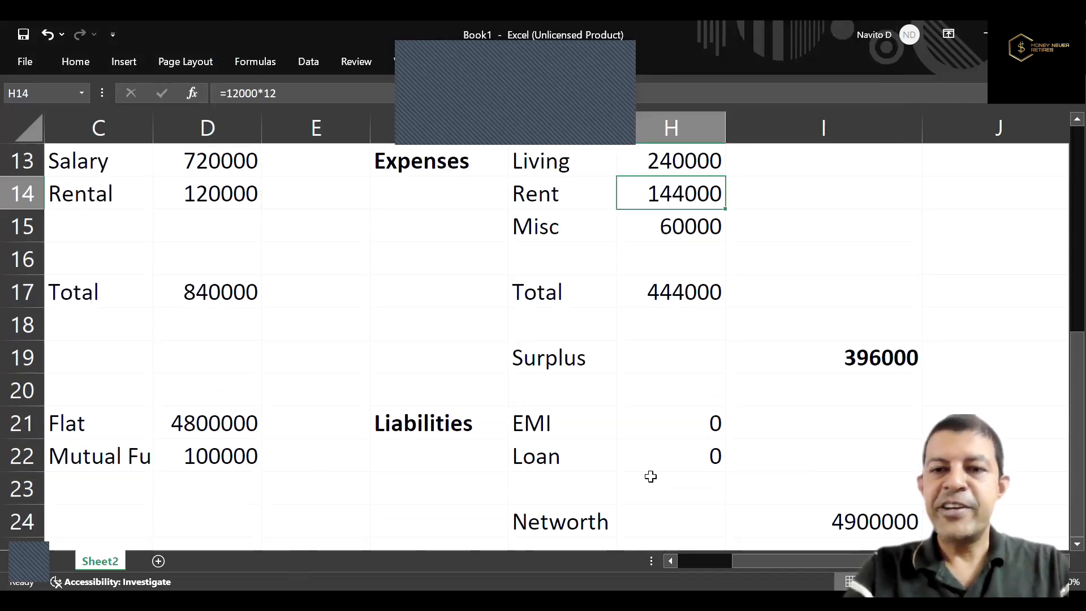
pyautogui.press('Down')
pyautogui.press('Down')
pyautogui.press('Down')
pyautogui.press('Down')
pyautogui.press('Down')
pyautogui.press('Down')
pyautogui.press('Down')
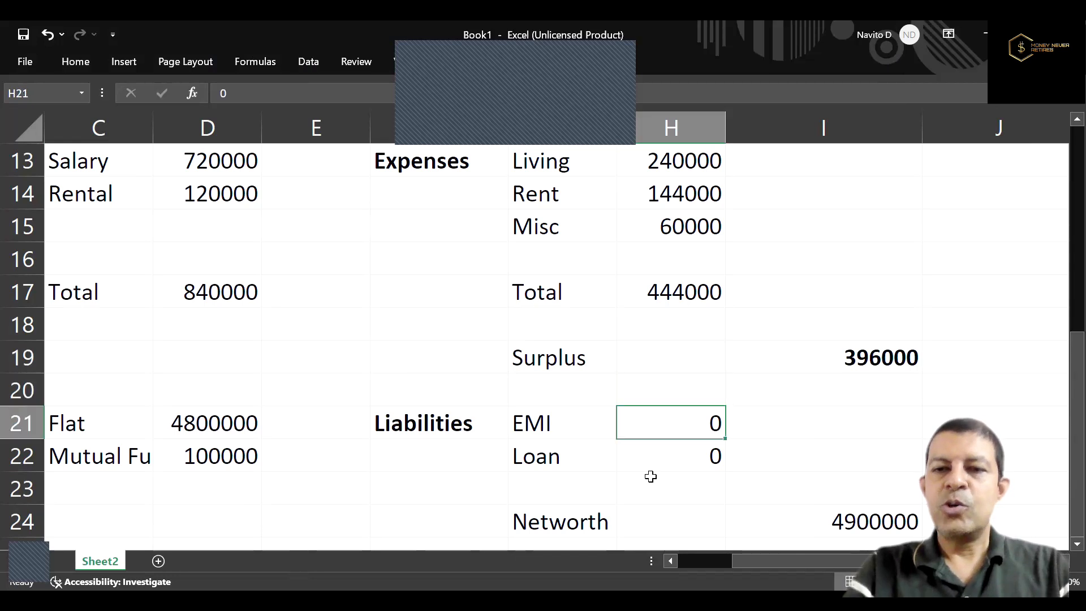
# Make the net worth amount in I24 bold.
pyautogui.press('Right')
pyautogui.press('Right')
pyautogui.press('Left')
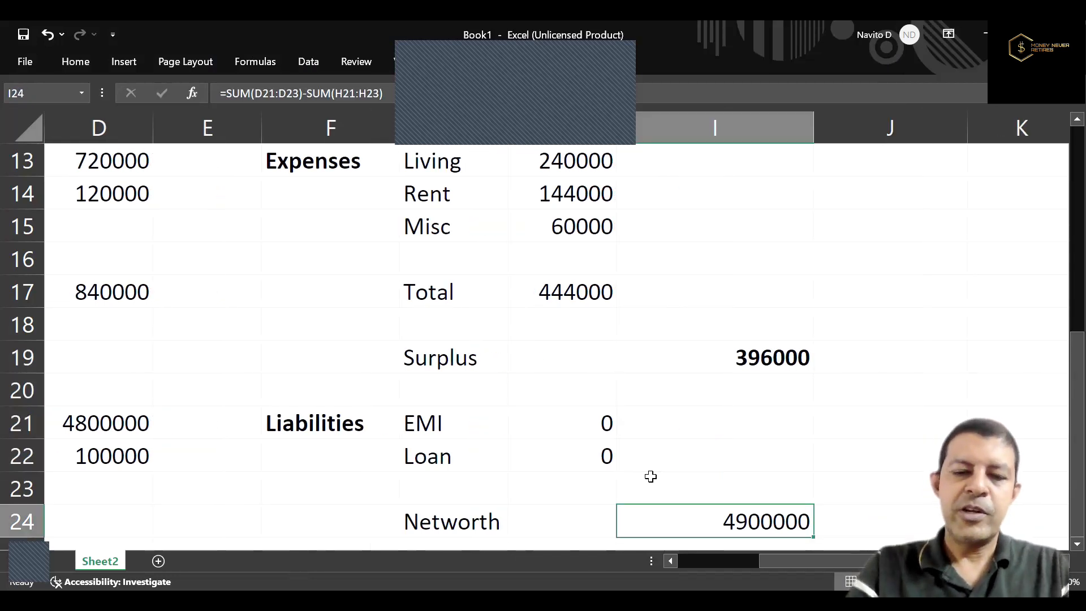
pyautogui.hotkey('ctrl', 'b')
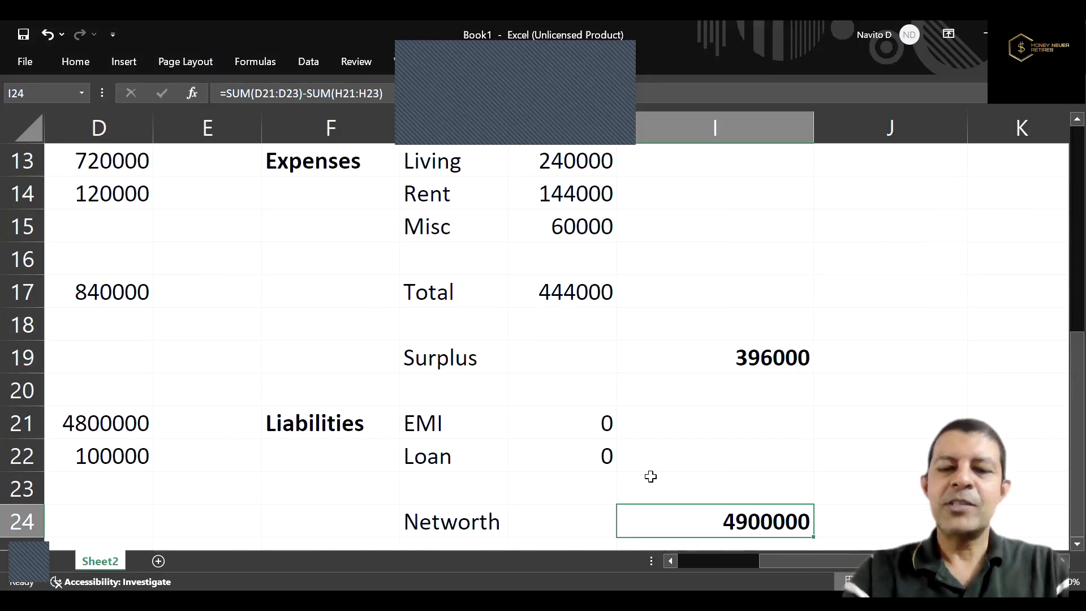
# Examine the surplus and net worth column and the flat and mutual fund amounts in the asset block.
pyautogui.hotkey('ctrl', 'Up')
pyautogui.press('Down')
pyautogui.press('Down')
pyautogui.press('Down')
pyautogui.press('Down')
pyautogui.press('Down')
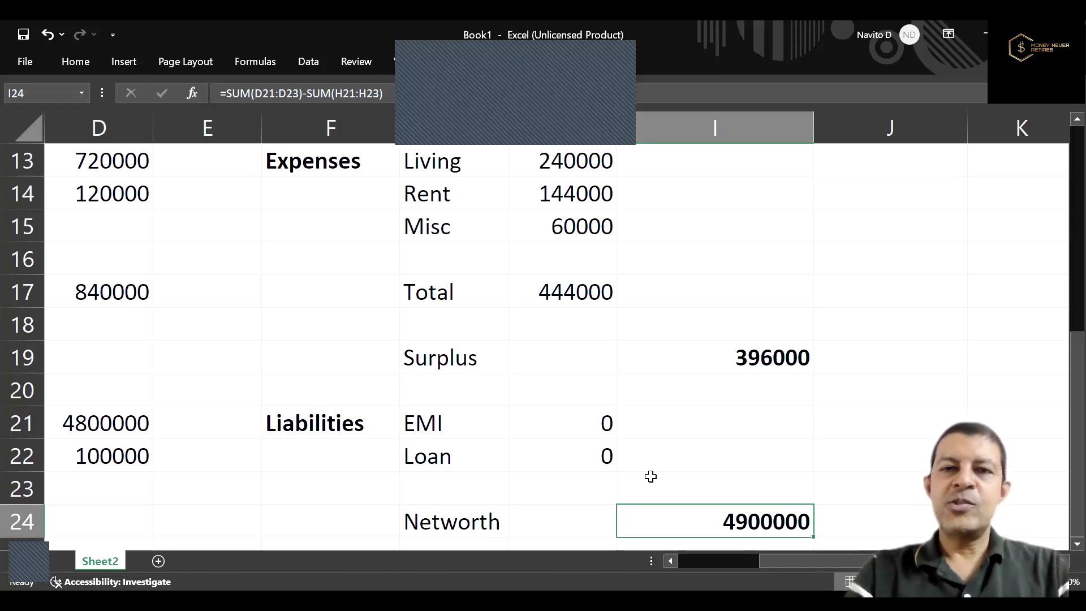
pyautogui.press('Up')
pyautogui.press('Up')
pyautogui.press('Up')
pyautogui.press('Up')
pyautogui.press('Down')
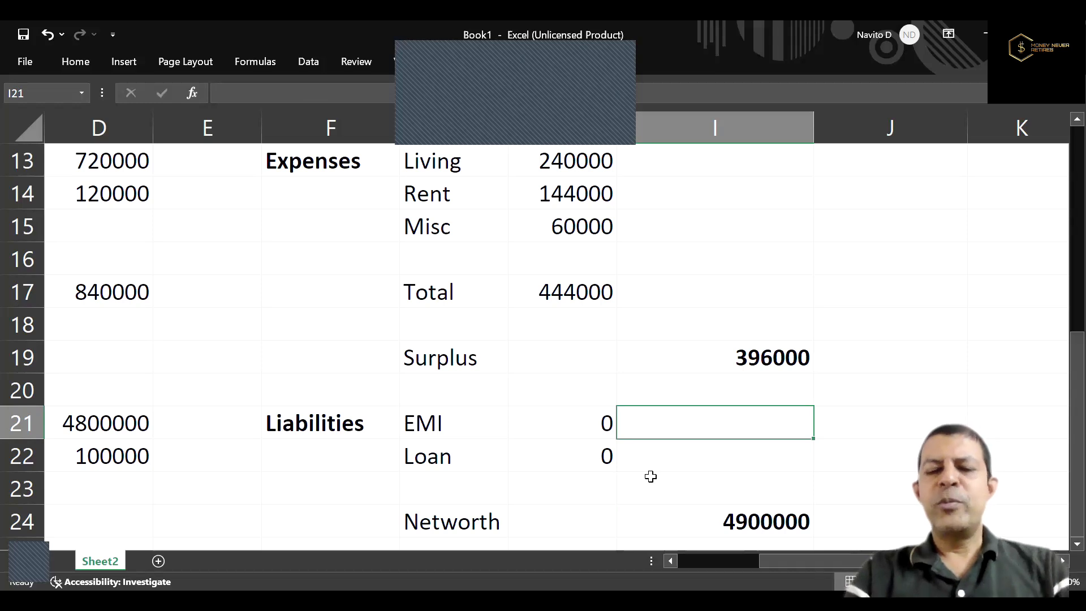
pyautogui.press('Left')
pyautogui.press('Left')
pyautogui.press('Left')
pyautogui.press('Left')
pyautogui.press('Left')
pyautogui.press('Left')
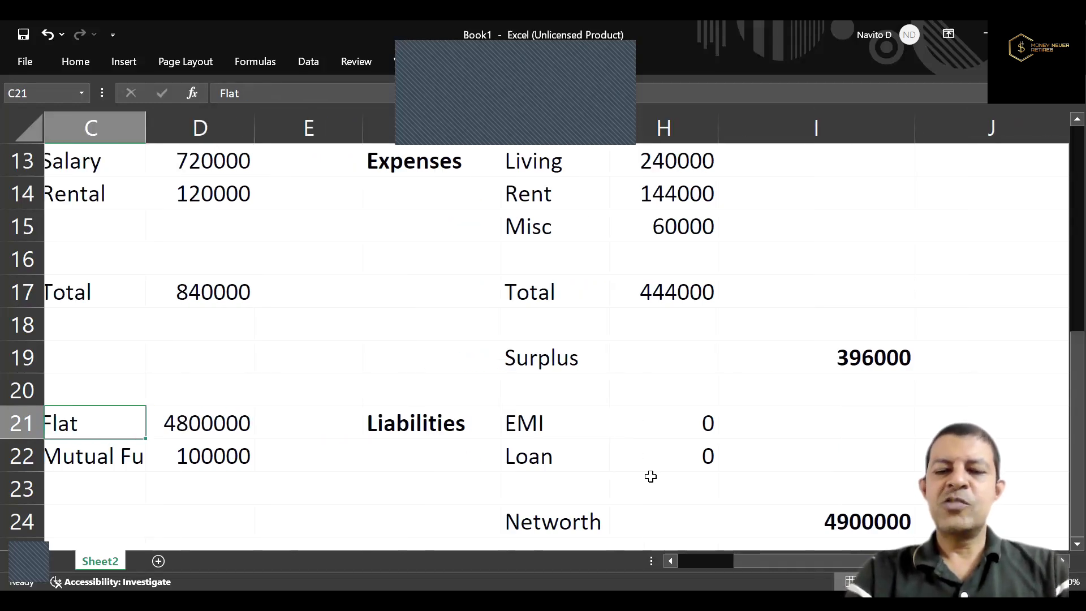
pyautogui.press('Right')
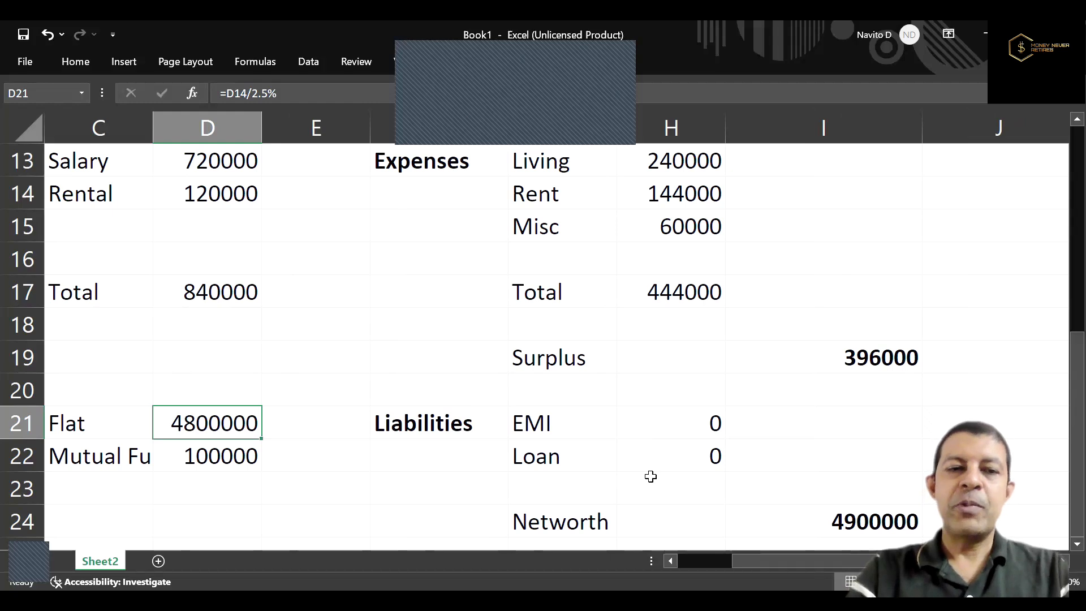
pyautogui.press('Down')
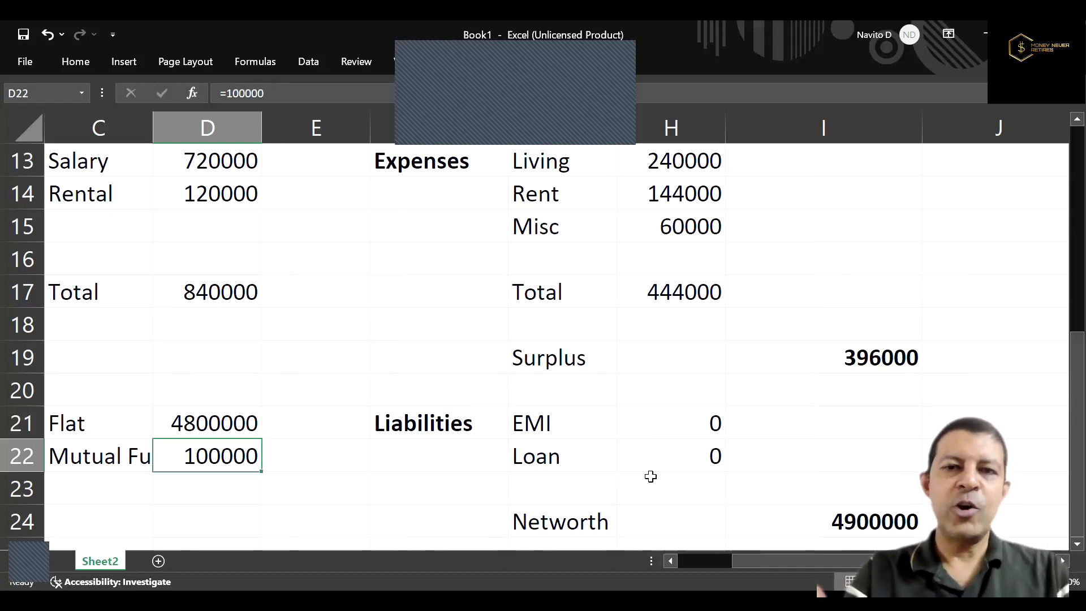
# Add the column heading "Future Value" in I7 of the goals table, beside ROI.
pyautogui.press('Up')
pyautogui.press('Up')
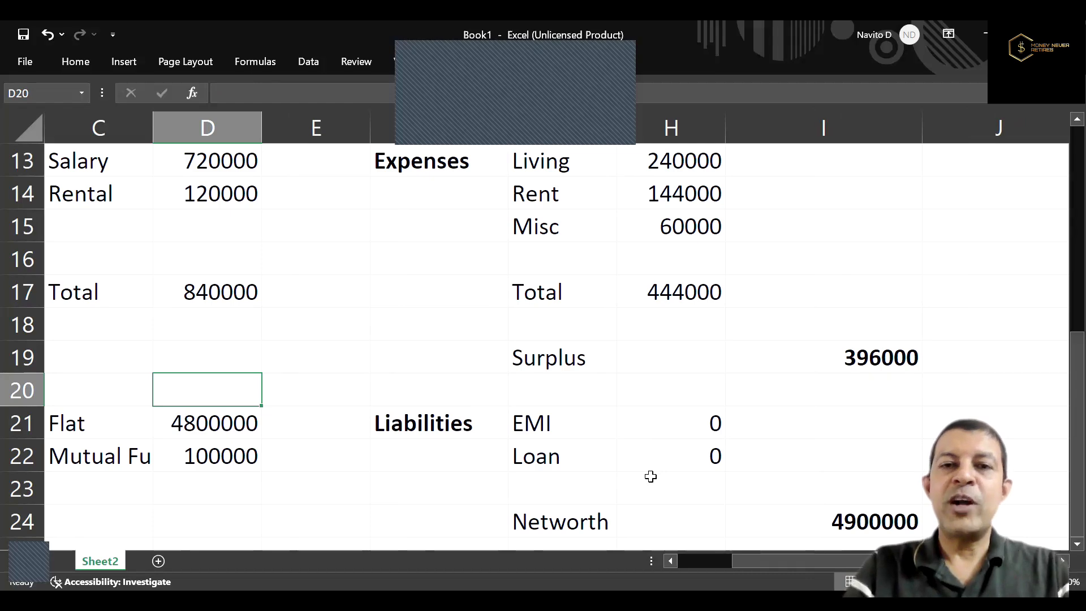
pyautogui.press('Up')
pyautogui.press('Up')
pyautogui.press('Up')
pyautogui.press('Up')
pyautogui.press('Up')
pyautogui.press('Up')
pyautogui.press('Up')
pyautogui.press('Up')
pyautogui.press('Up')
pyautogui.press('Up')
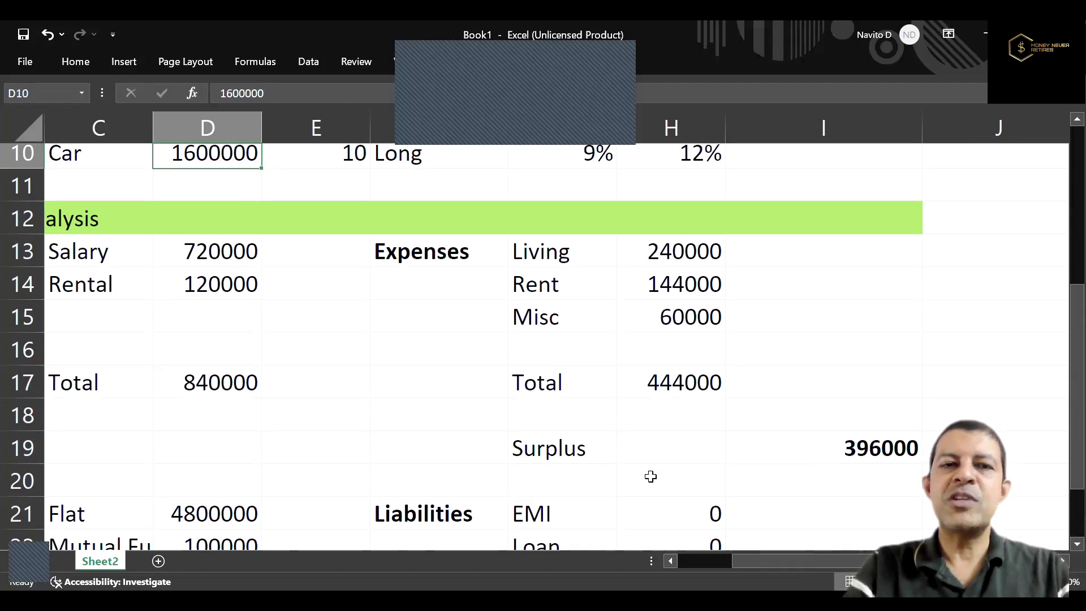
pyautogui.press('Up')
pyautogui.press('Up')
pyautogui.press('Up')
pyautogui.press('Down')
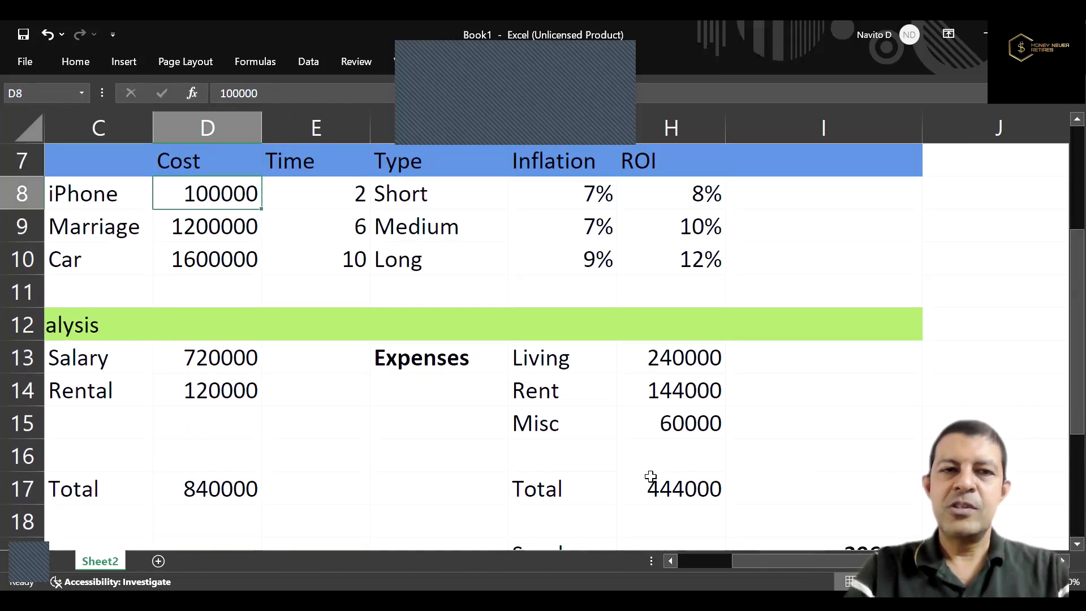
pyautogui.press('Right')
pyautogui.press('Right')
pyautogui.press('Right')
pyautogui.press('Right')
pyautogui.press('Right')
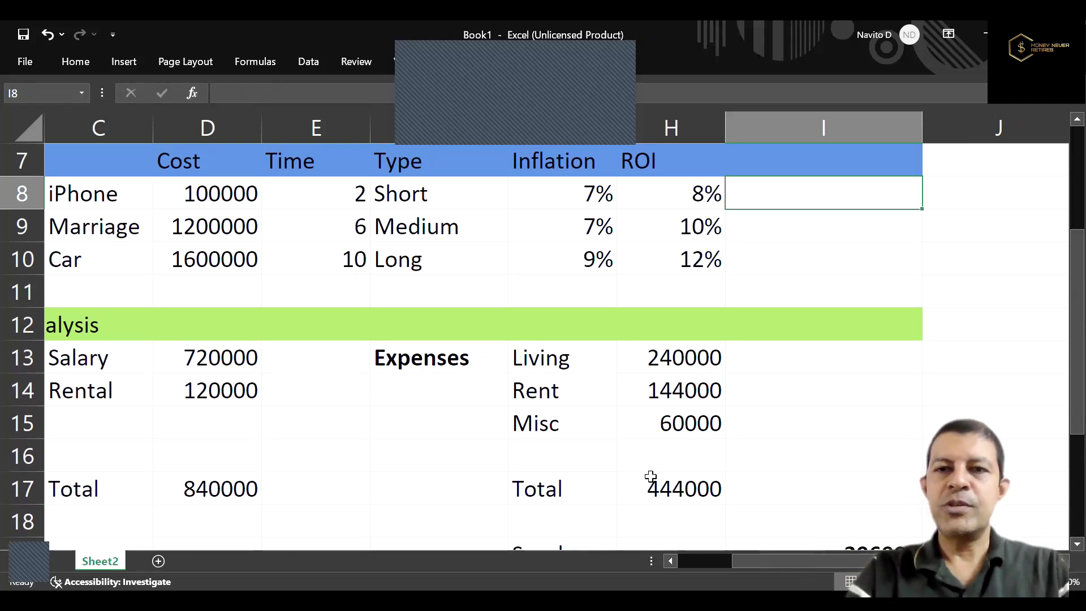
pyautogui.press('Up')
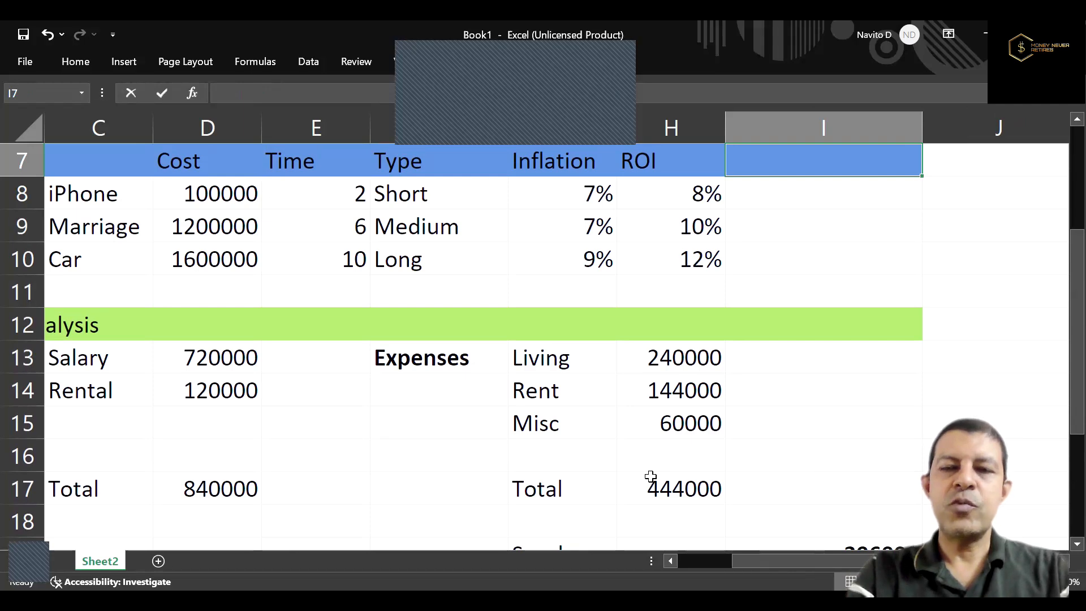
pyautogui.write('Future Value')
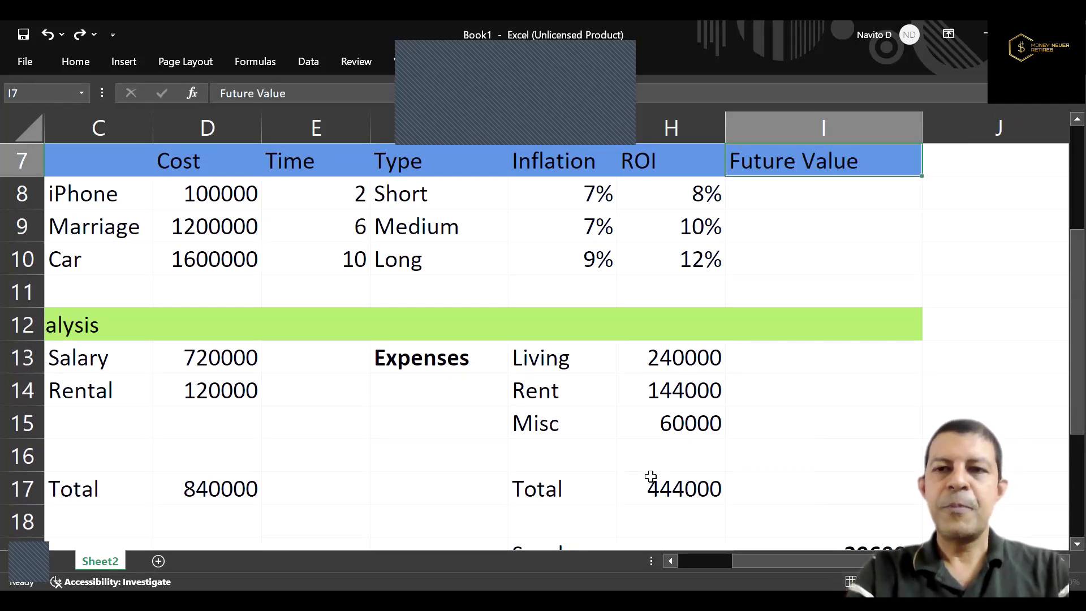
pyautogui.press('Return')
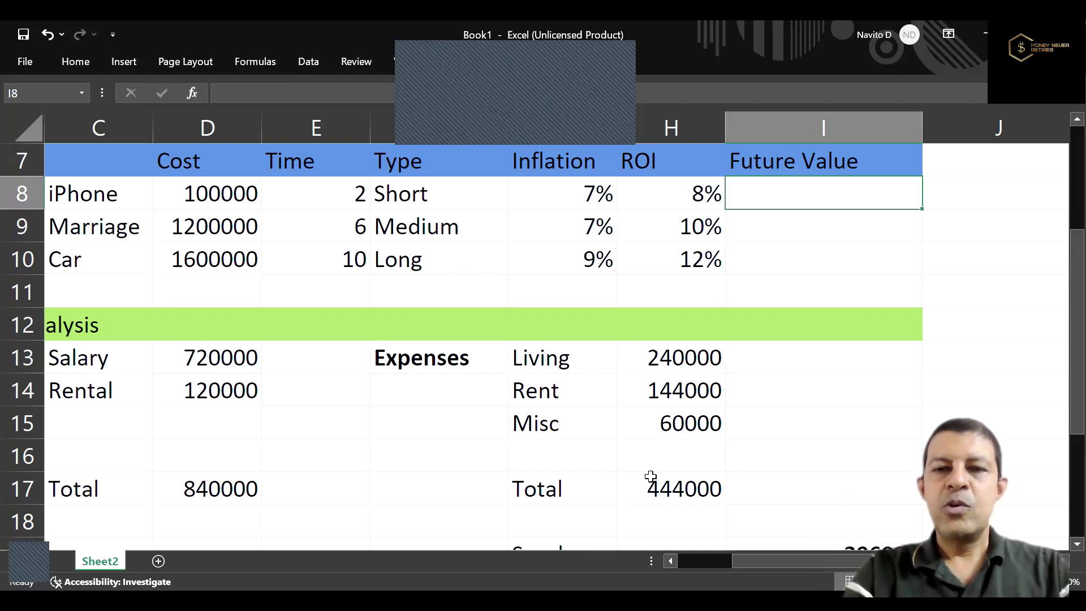
# Calculate the iPhone goal's future value in I8 with =FV(G8,E8,0,-D8,0), using its inflation, time and cost.
pyautogui.write('=FV')
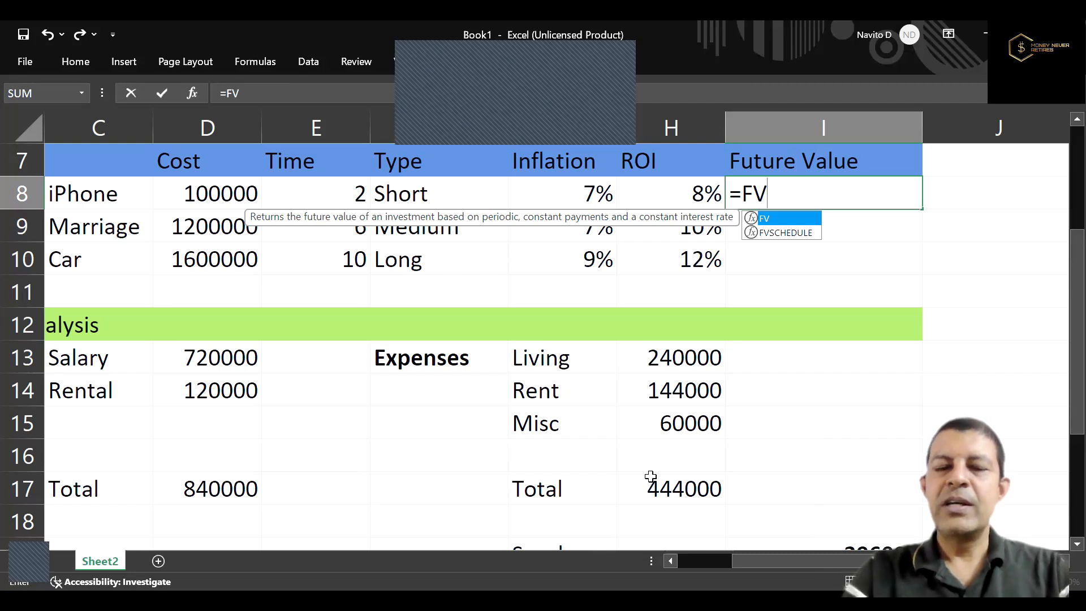
pyautogui.write('(')
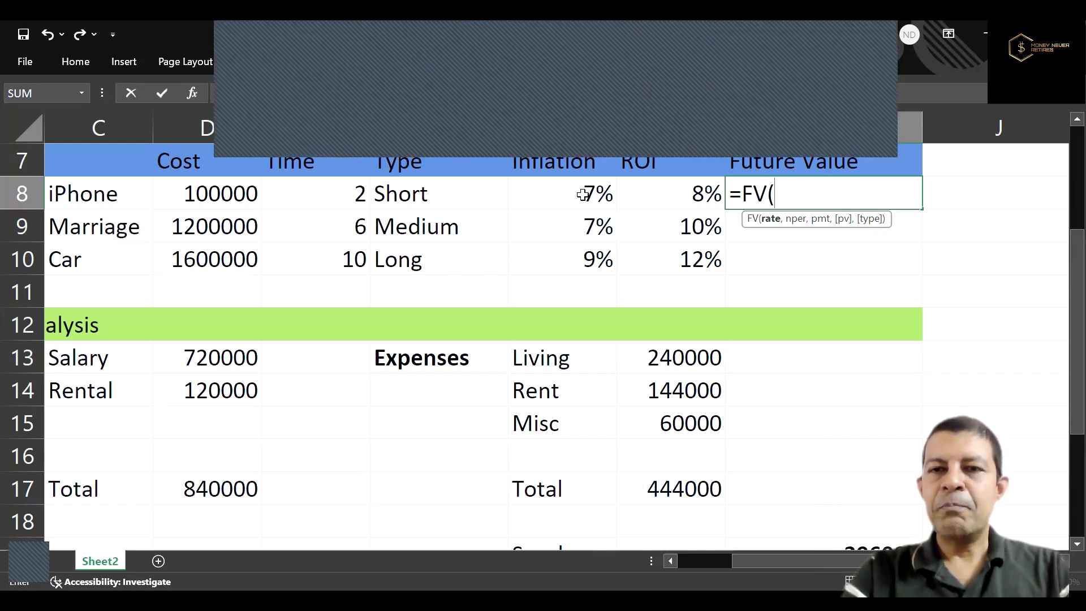
pyautogui.click(584, 195)
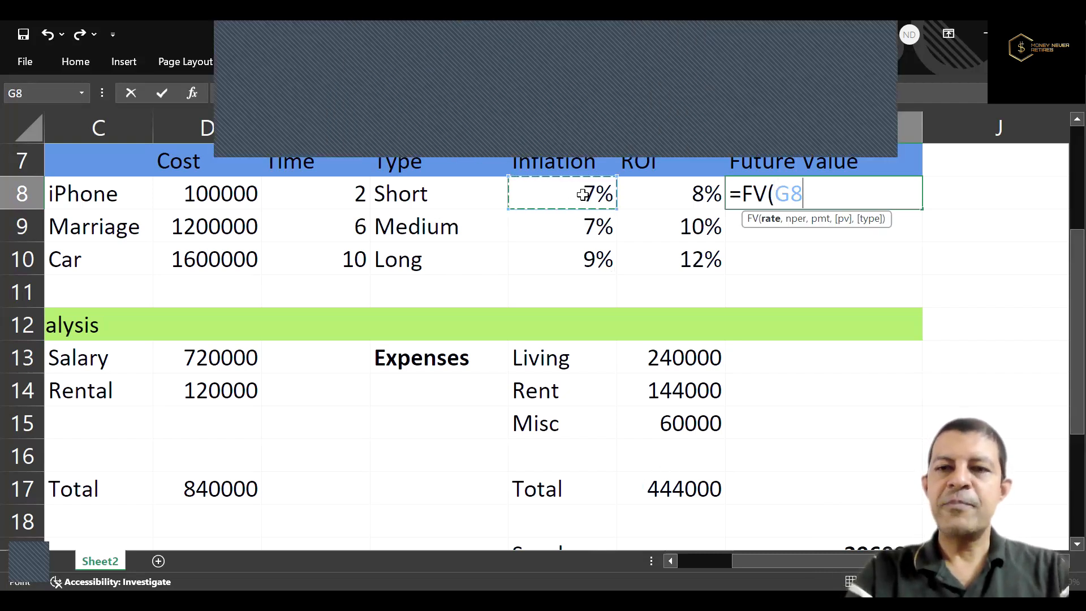
pyautogui.write(',')
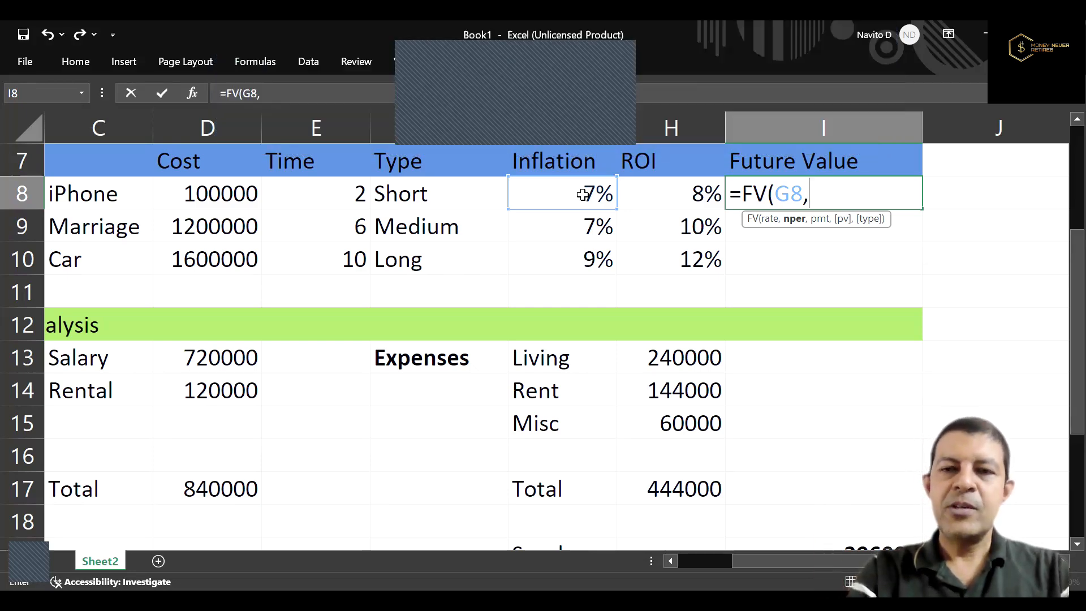
pyautogui.click(340, 195)
pyautogui.write(',')
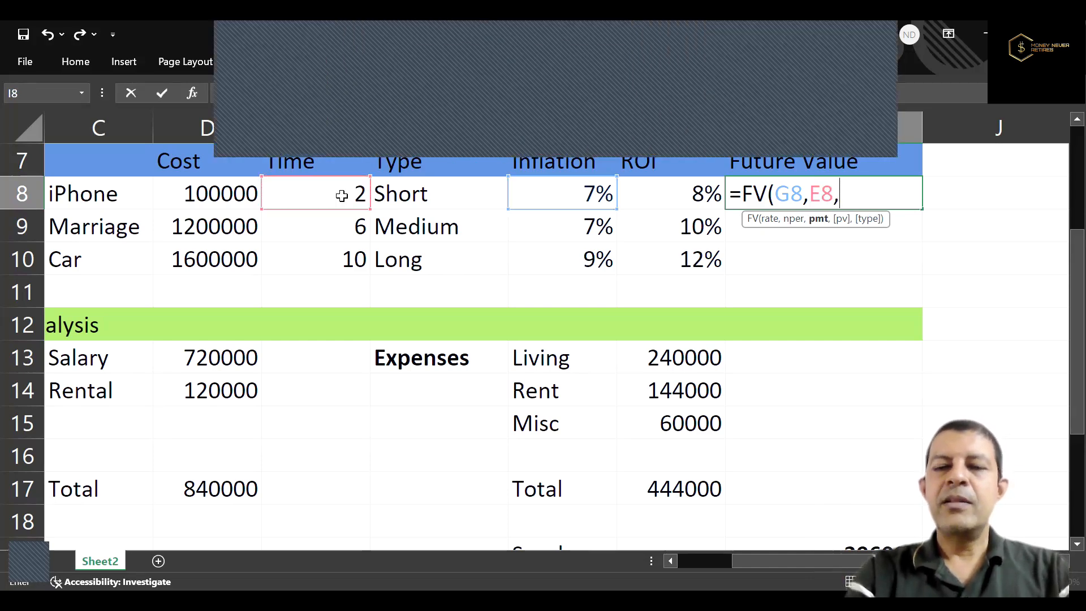
pyautogui.write('0')
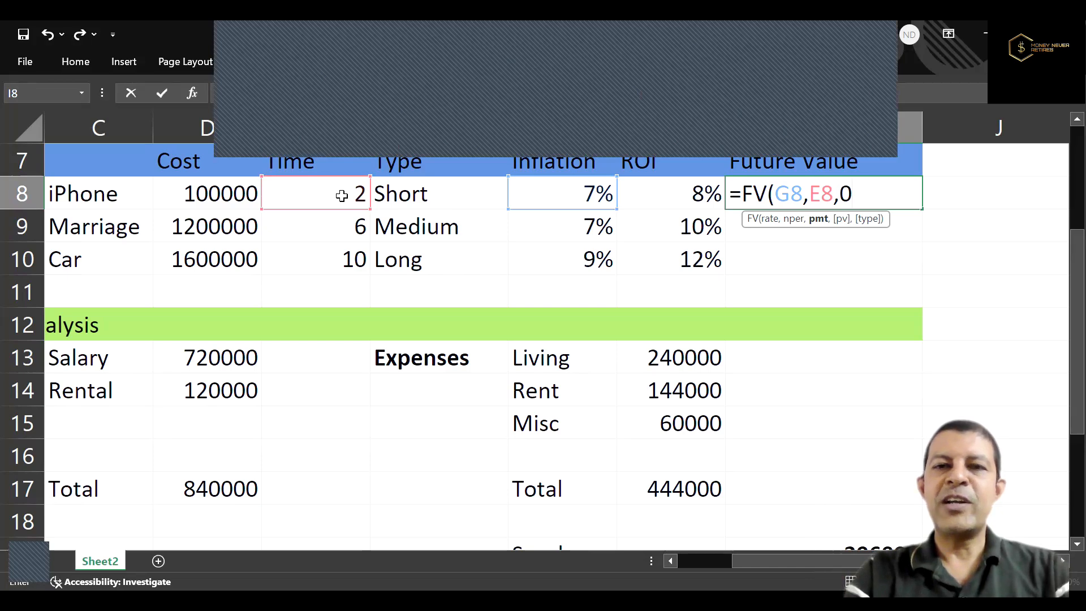
pyautogui.write(',')
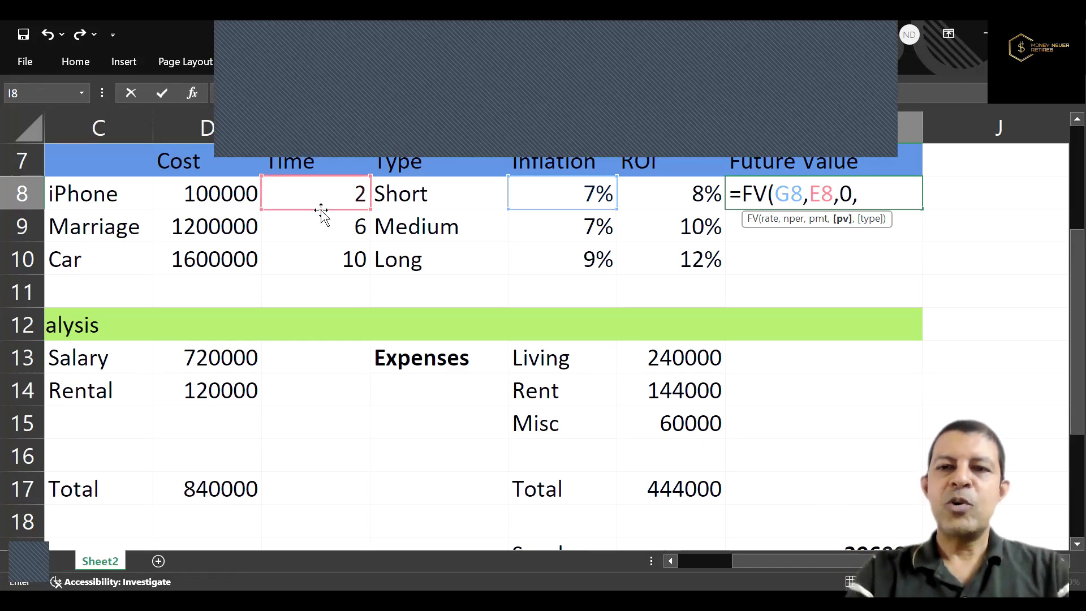
pyautogui.write('-')
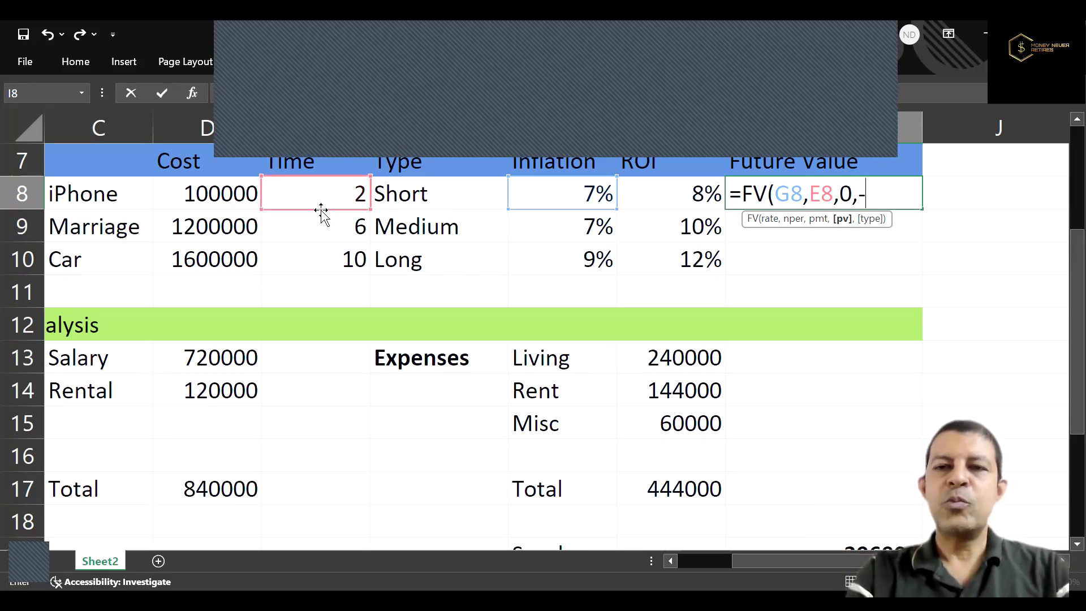
pyautogui.click(215, 198)
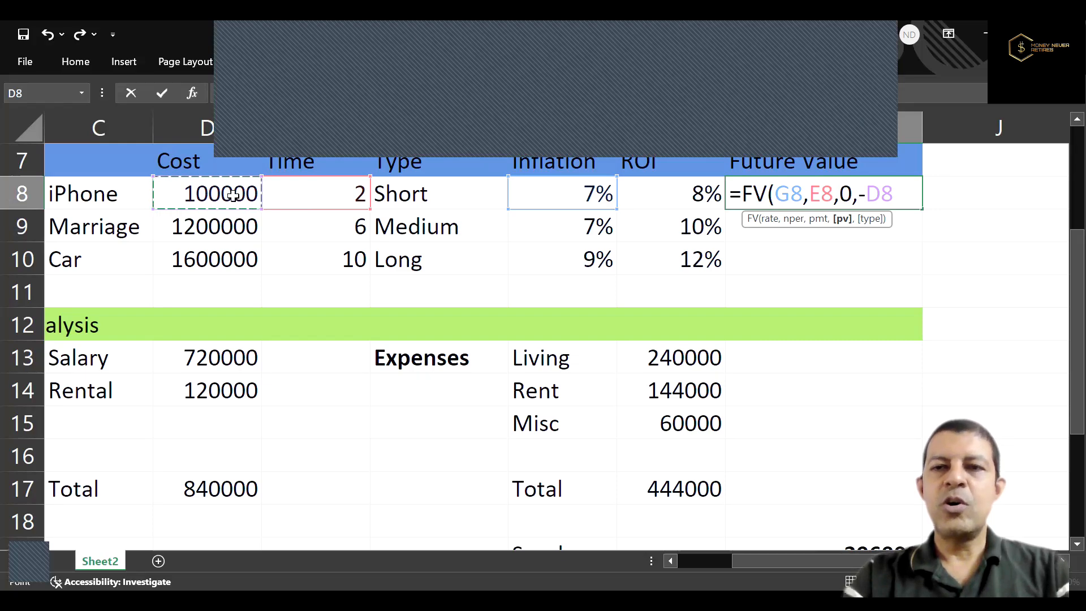
pyautogui.write(',')
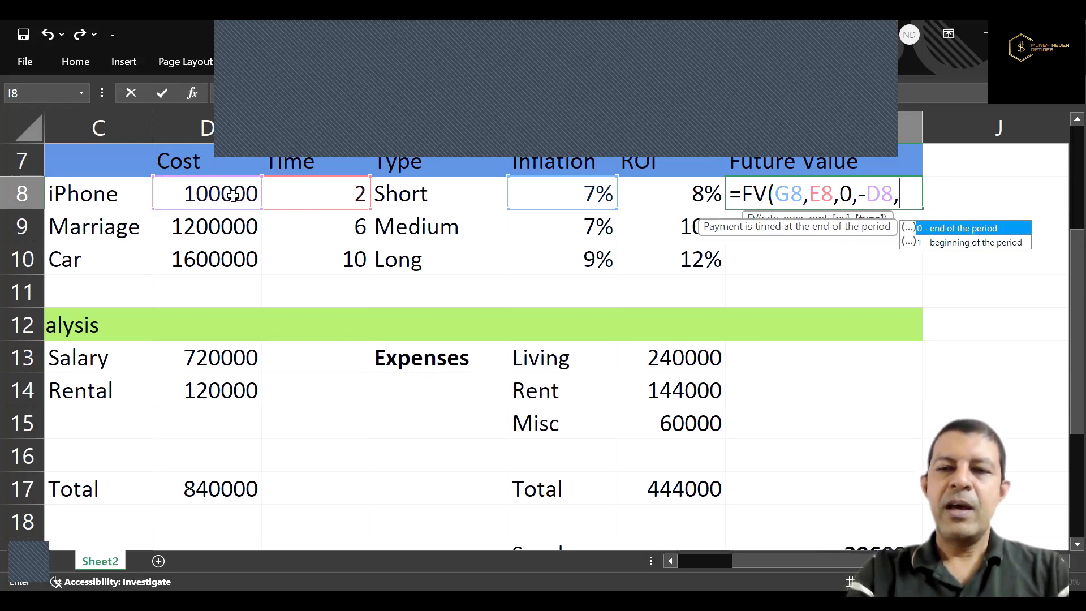
pyautogui.write('0')
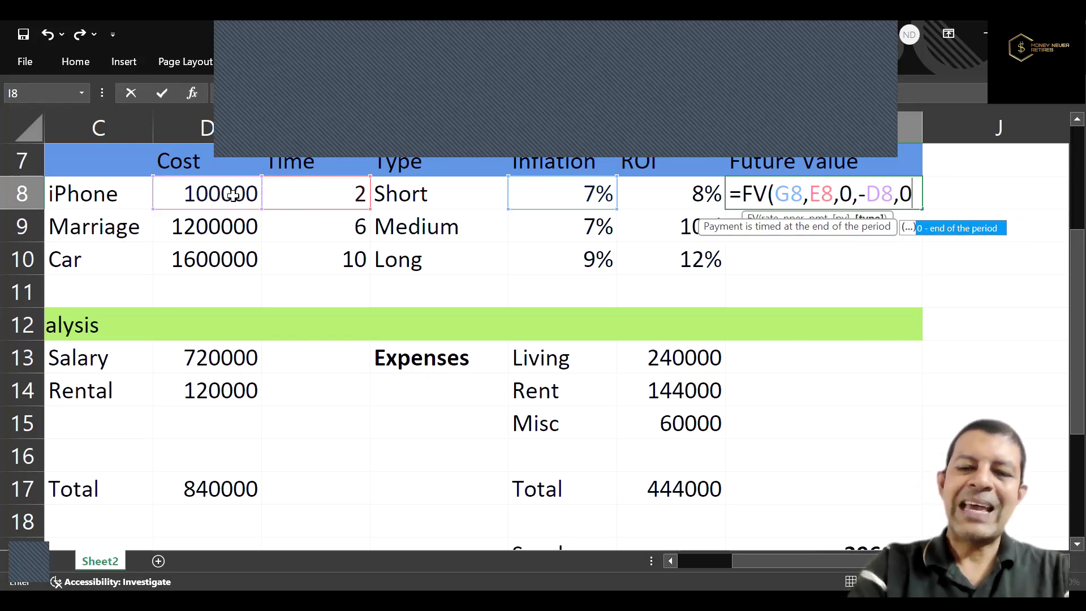
pyautogui.write(')')
pyautogui.press('Return')
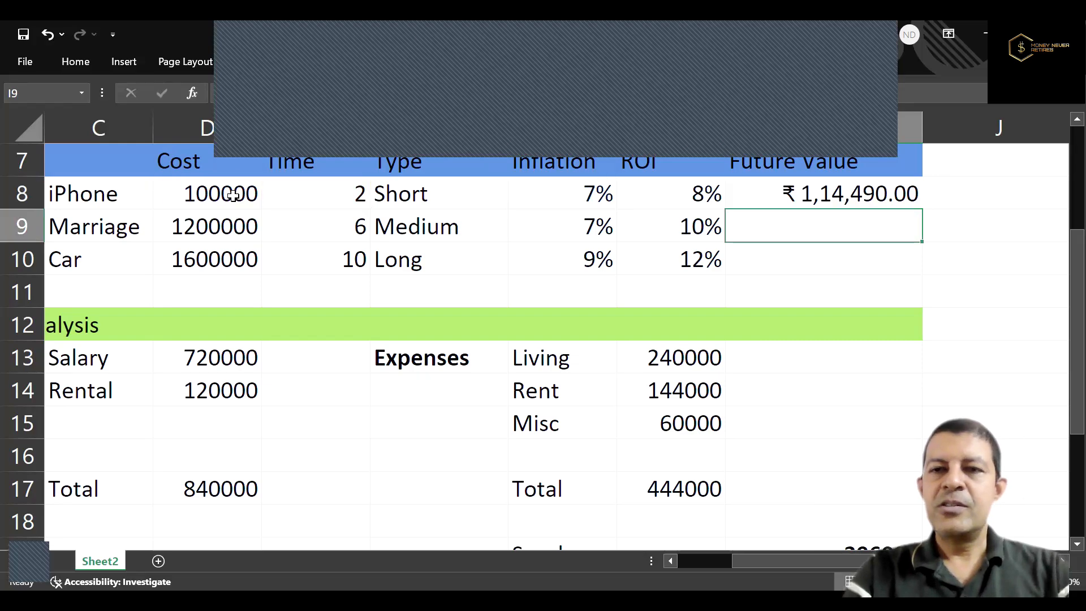
# Copy the future value formula from I8 to the Marriage and Car goals in I9 and I10.
pyautogui.press('Up')
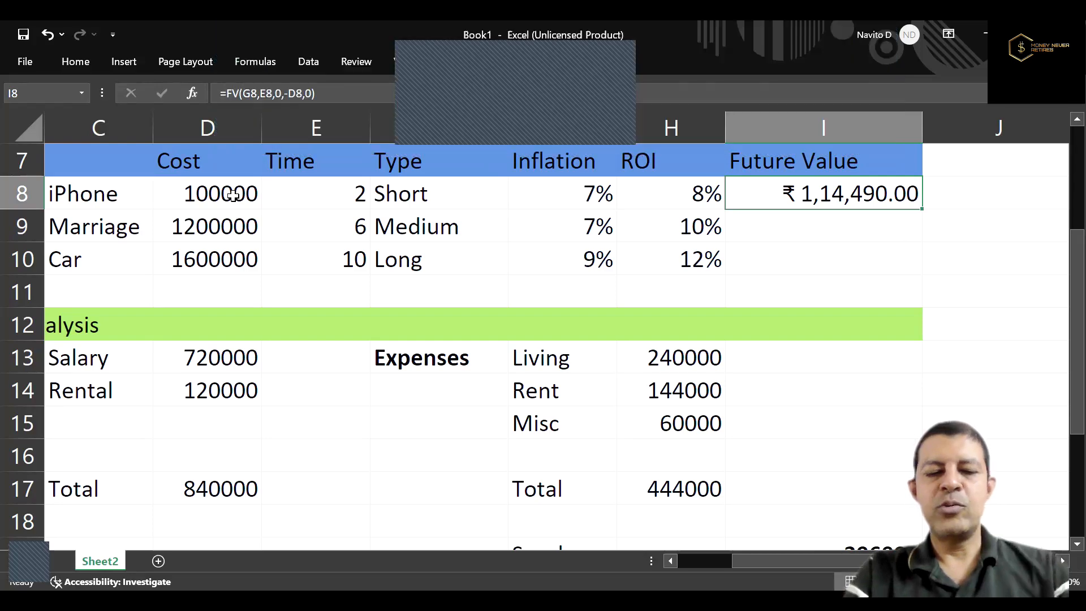
pyautogui.hotkey('ctrl', 'c')
pyautogui.press('Down')
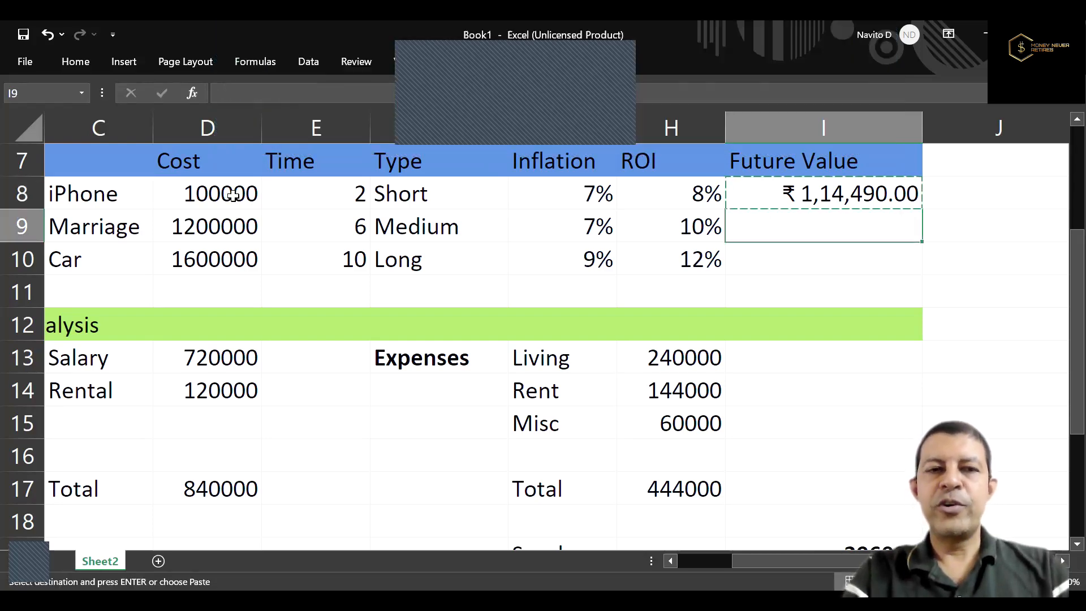
pyautogui.hotkey('ctrl', 'v')
pyautogui.press('Down')
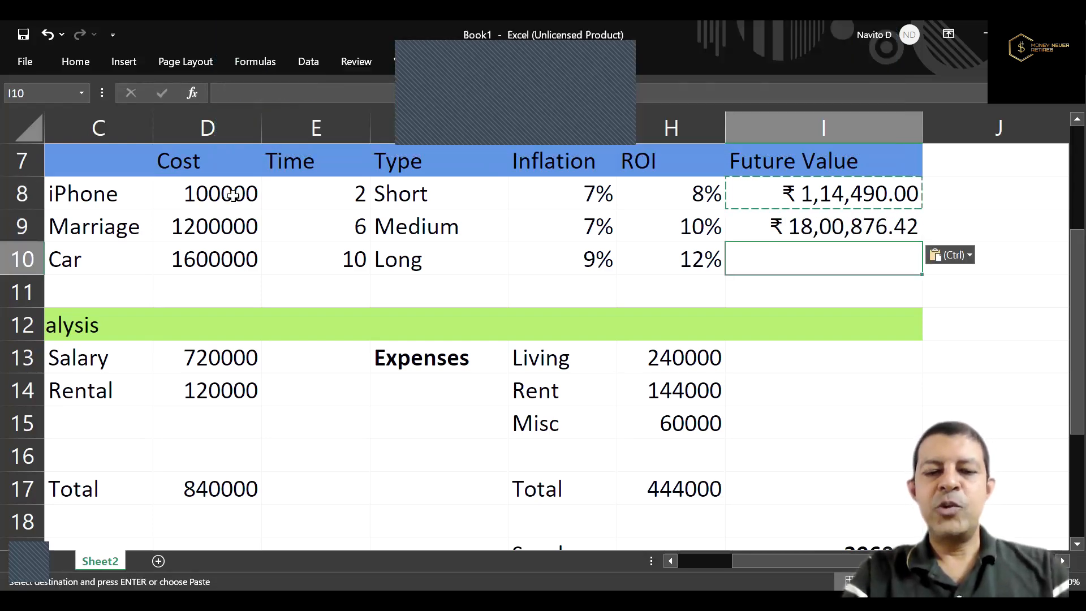
pyautogui.hotkey('ctrl', 'v')
pyautogui.press('Escape')
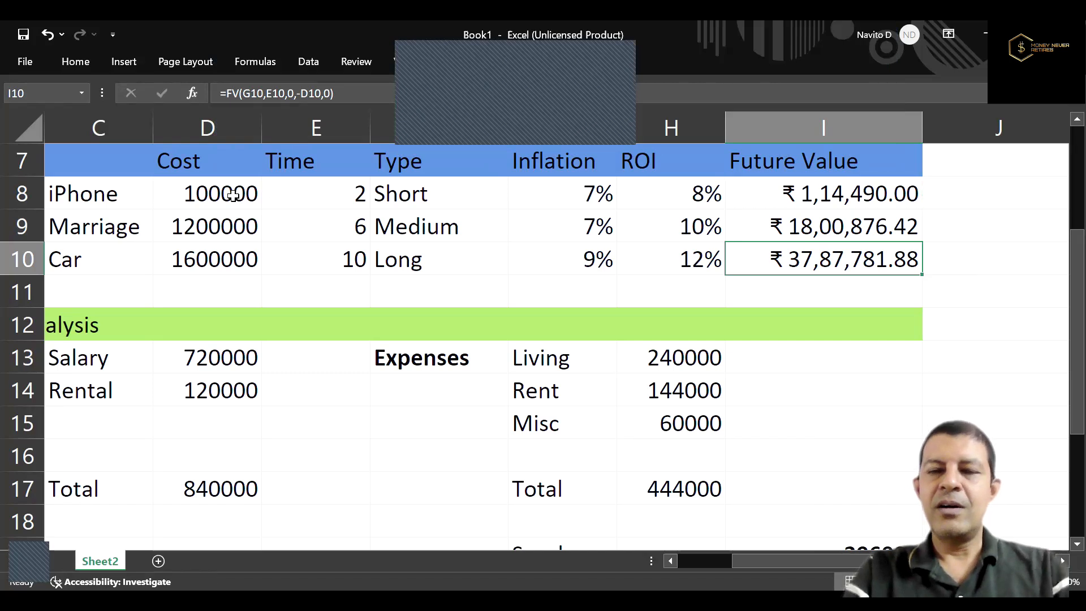
# Fill the header cell J7, beside Future Value, with the standard light blue colour.
pyautogui.press('Up')
pyautogui.press('Up')
pyautogui.press('Up')
pyautogui.press('Right')
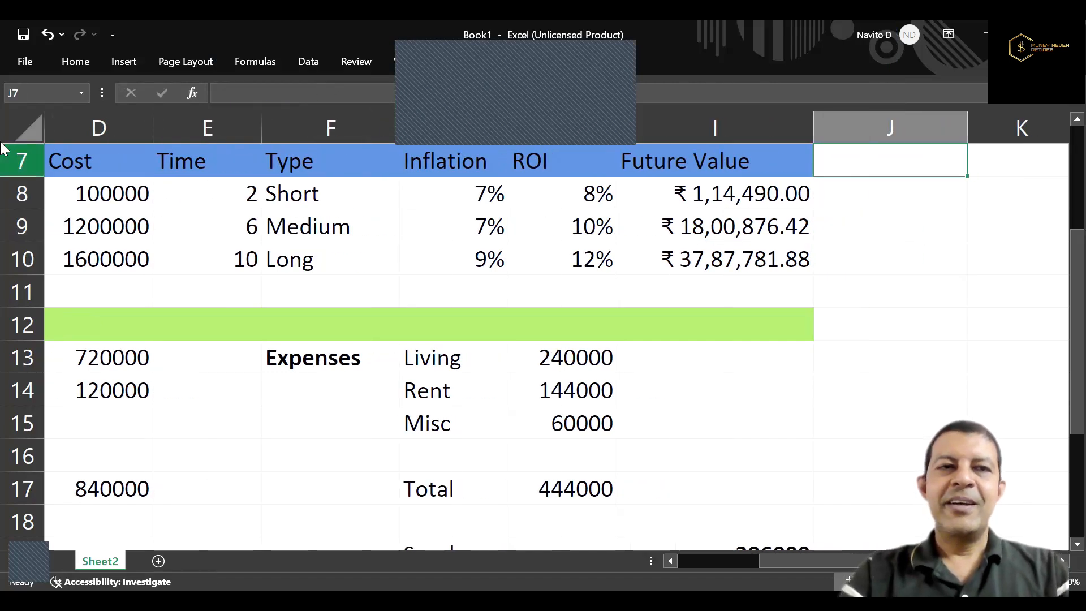
pyautogui.click(84, 63)
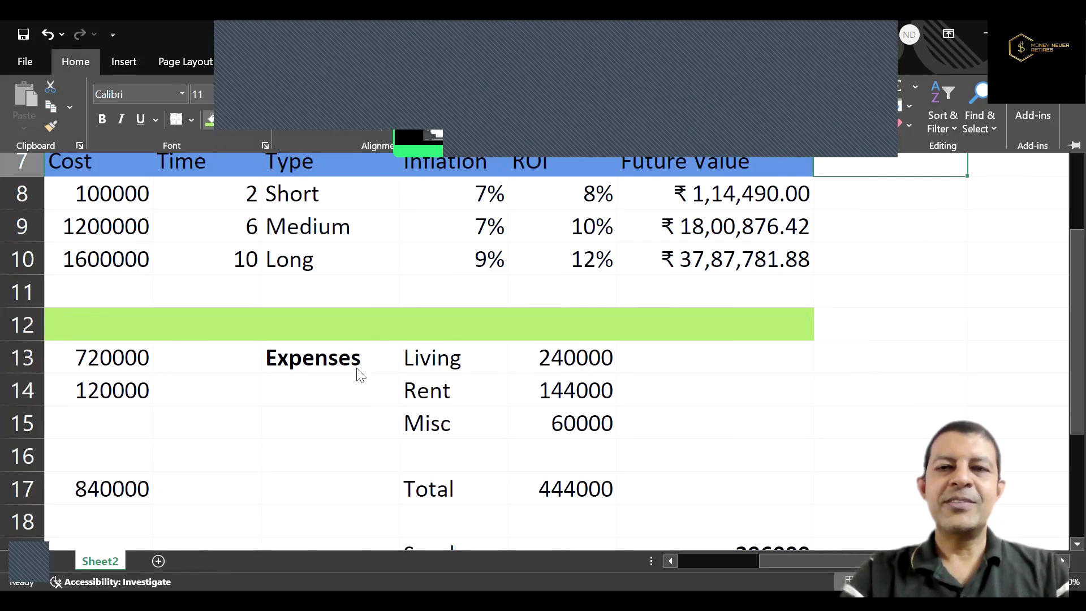
pyautogui.click(223, 120)
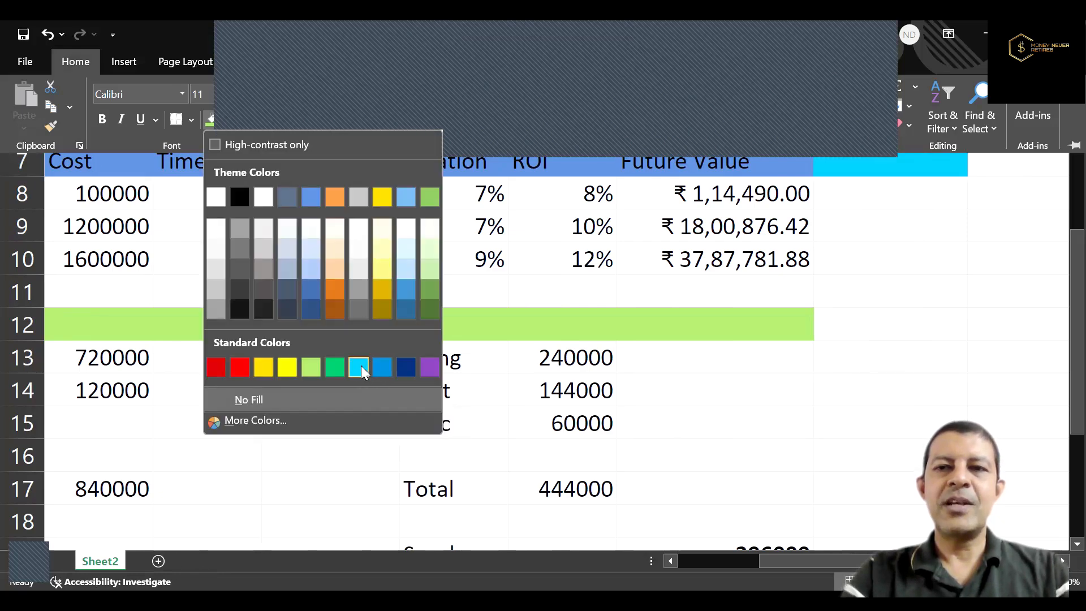
pyautogui.click(360, 366)
pyautogui.hotkey('ctrl', 'c')
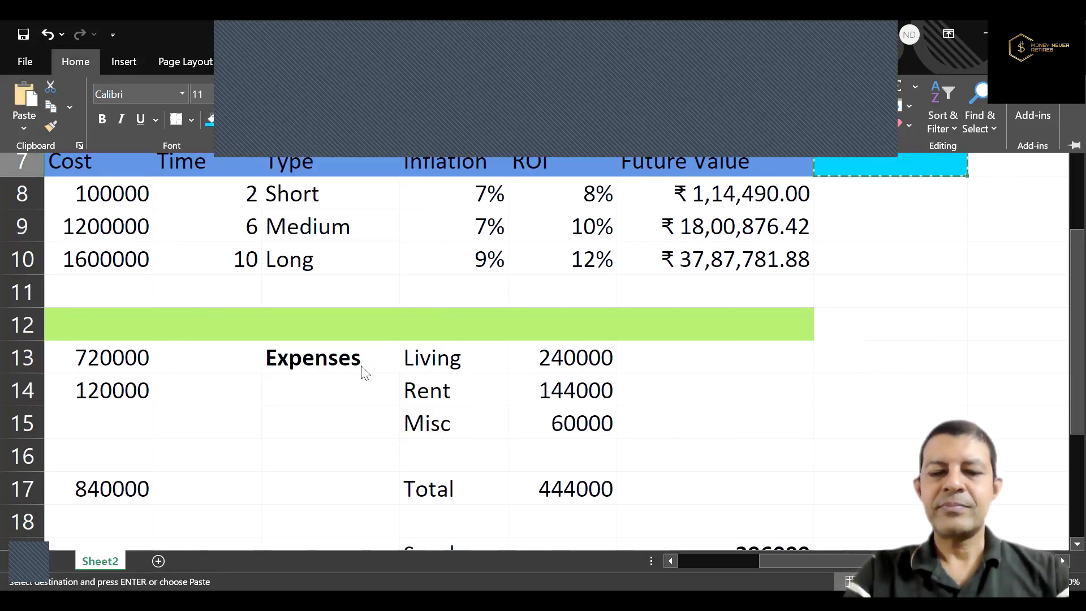
pyautogui.press('Escape')
pyautogui.press('Escape')
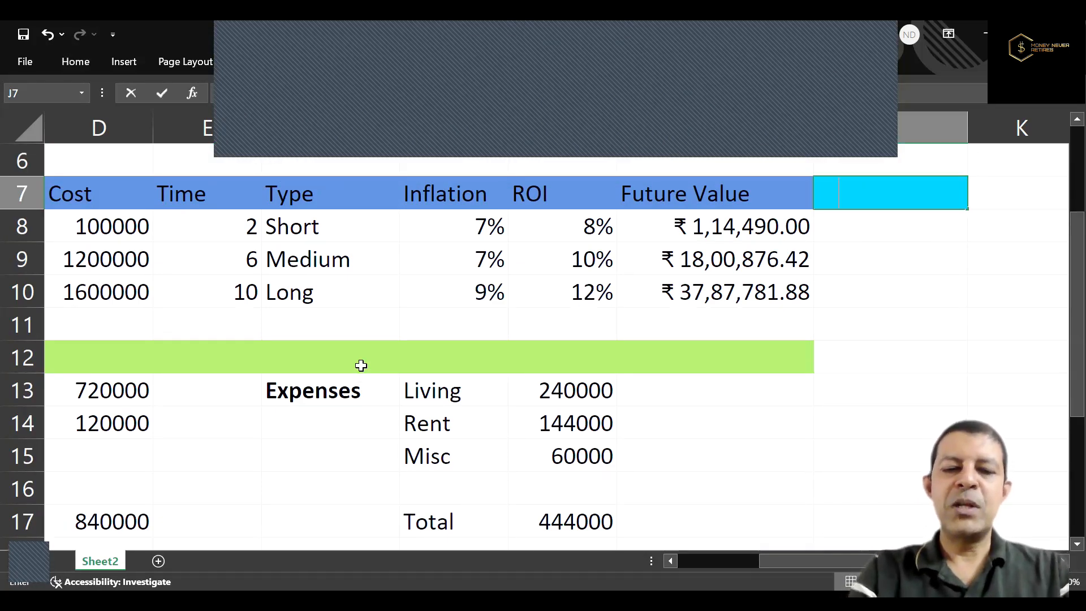
# Enter the column heading "Annual Invest" in J7 of the goals table.
pyautogui.write('M')
pyautogui.press('BackSpace')
pyautogui.write('Annl')
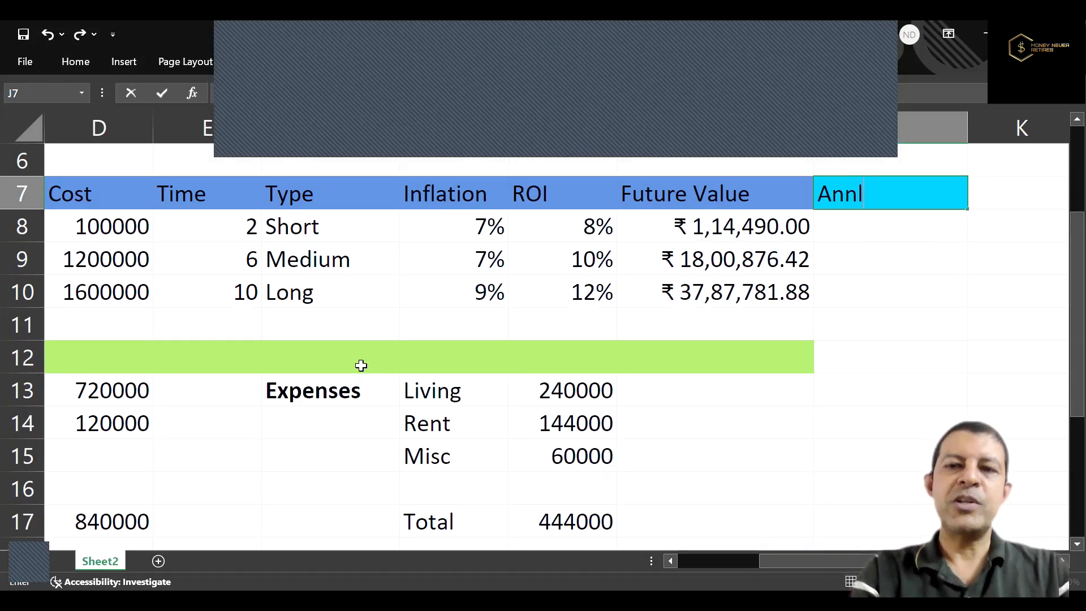
pyautogui.press('BackSpace')
pyautogui.write('ual I')
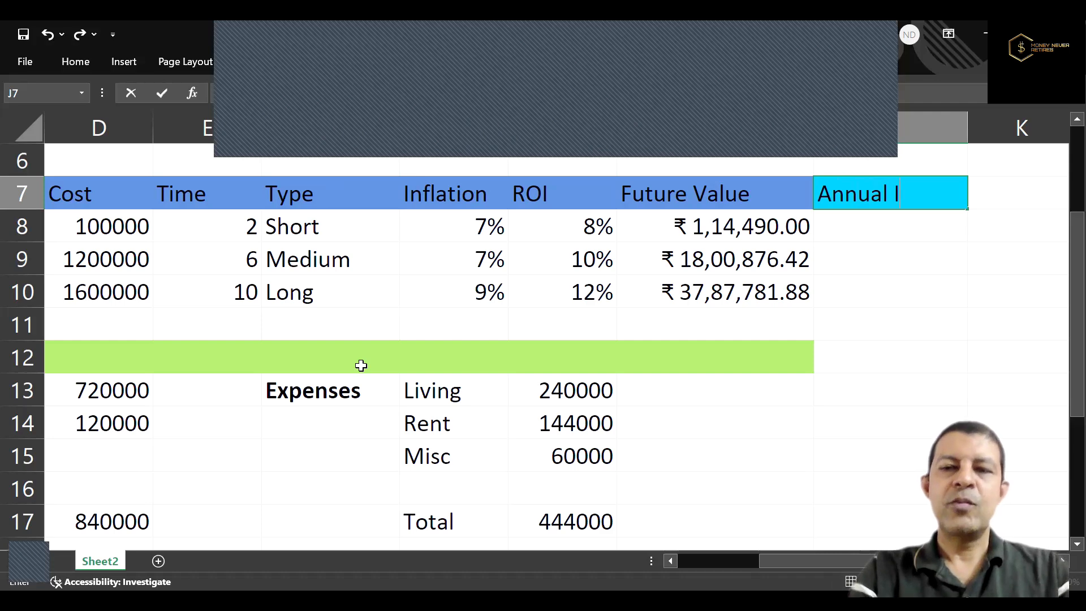
pyautogui.write('nve')
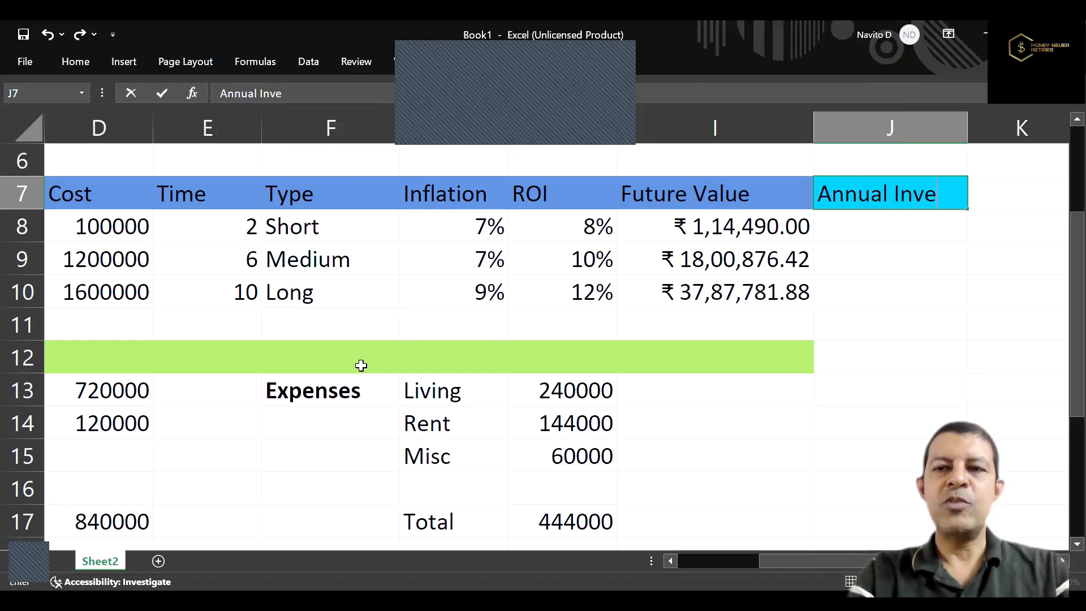
pyautogui.write('st')
pyautogui.hotkey('ctrl', 'Return')
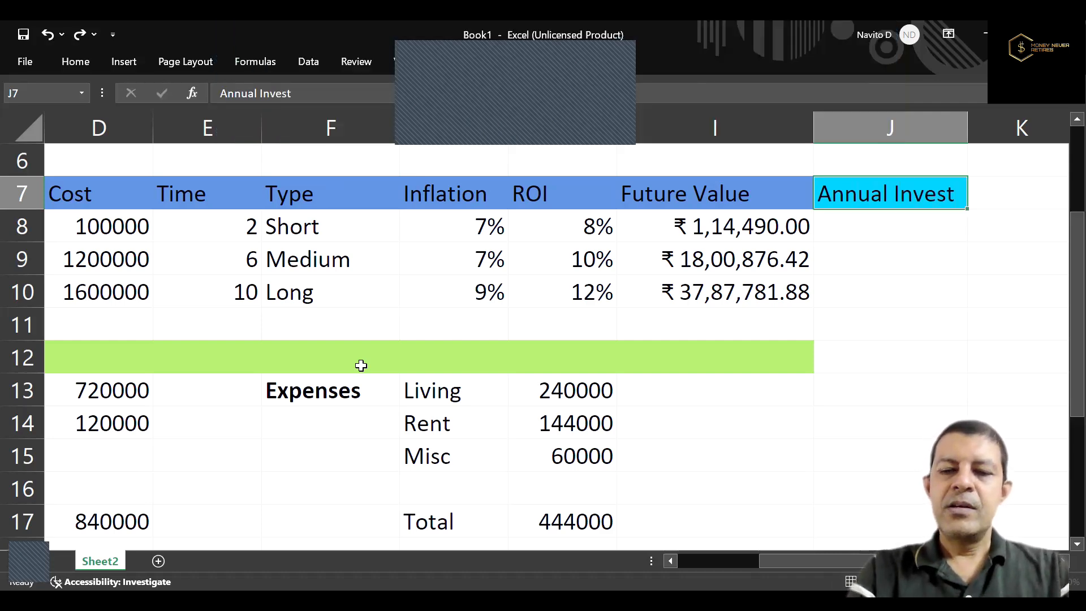
# Calculate the iPhone goal's annual investment in J8 with =PMT(H8,E8,K8,I8,0), using the blank cell K8 as present value.
pyautogui.press('Down')
pyautogui.write('=')
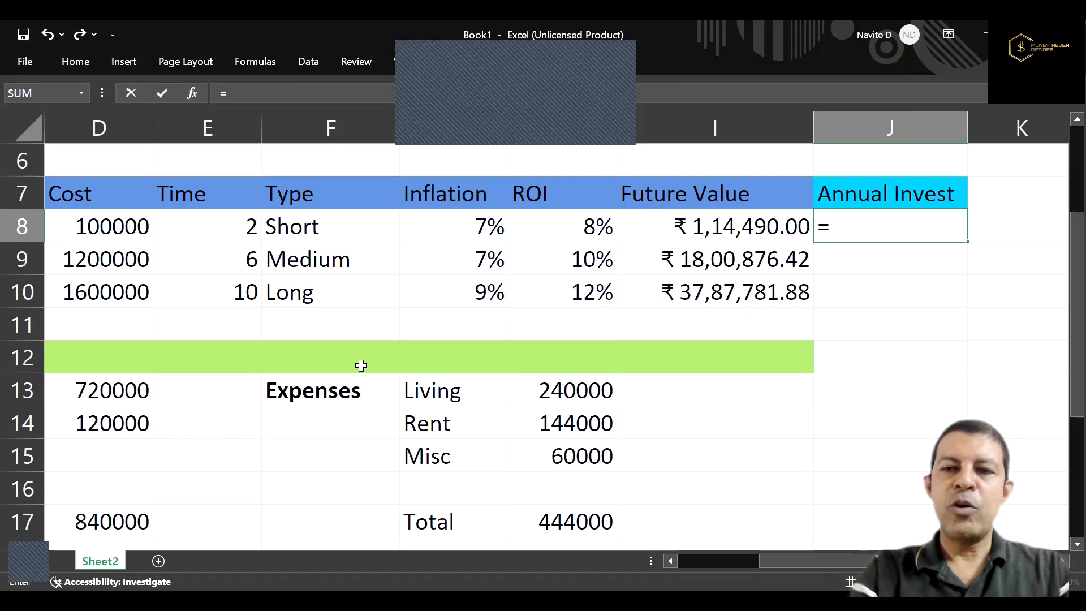
pyautogui.write('PMT(')
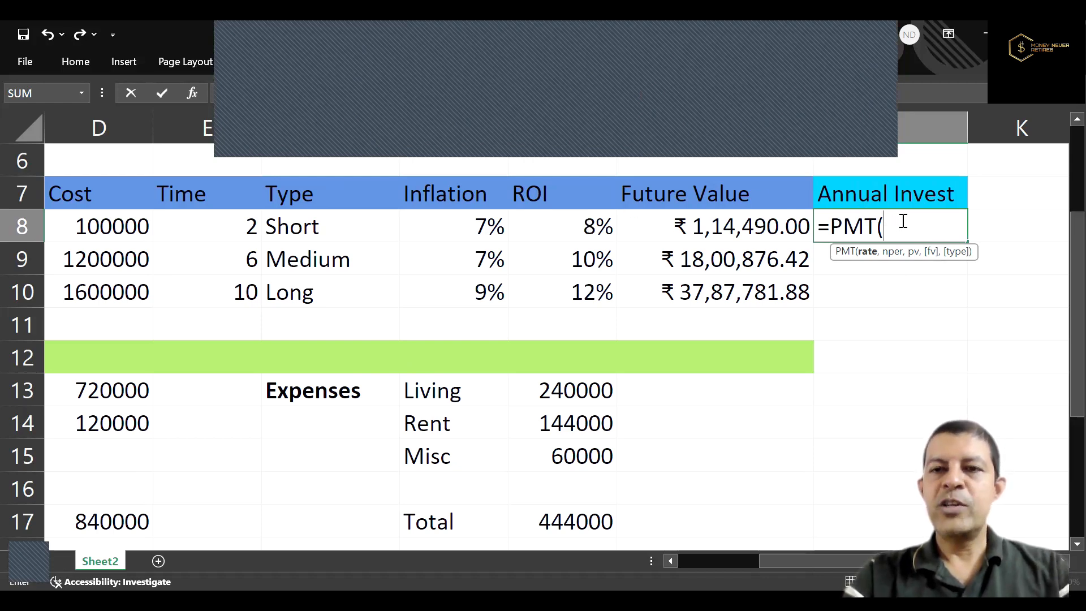
pyautogui.click(600, 226)
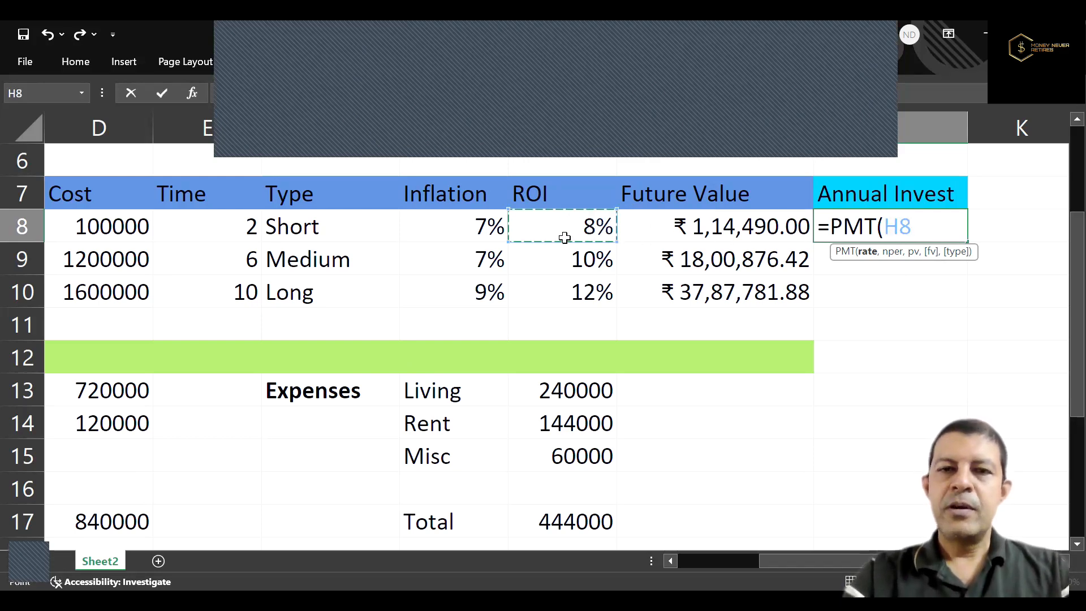
pyautogui.write(',')
pyautogui.click(238, 227)
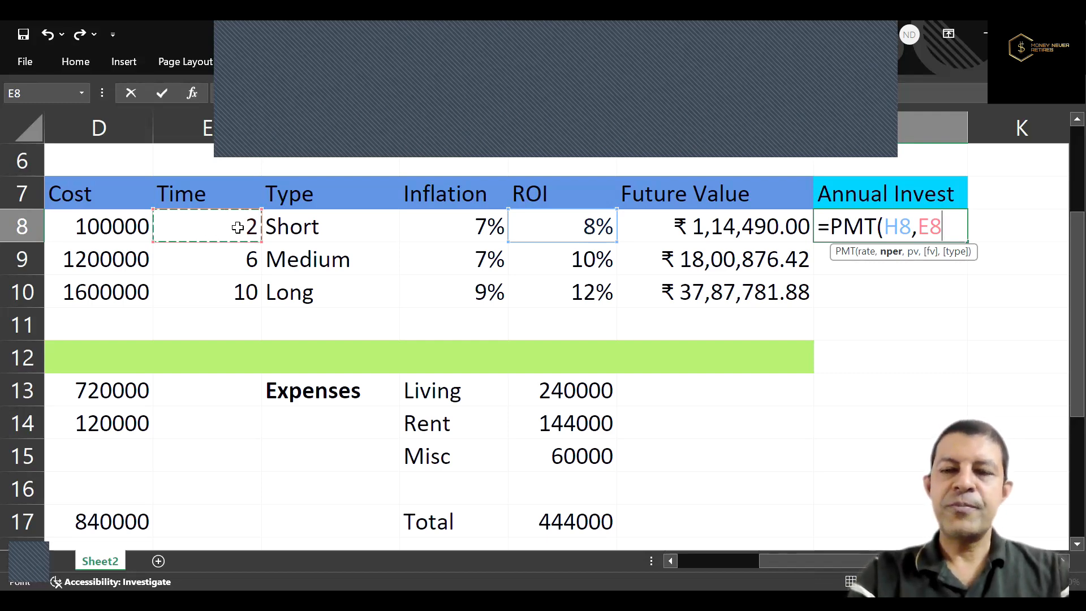
pyautogui.write(',')
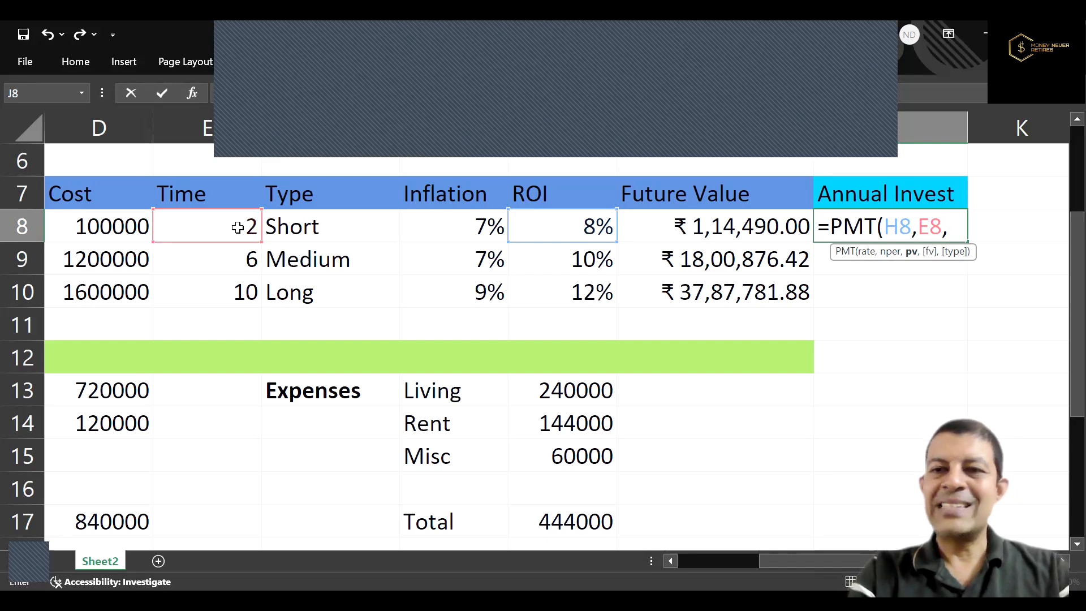
pyautogui.write('0')
pyautogui.press('Left')
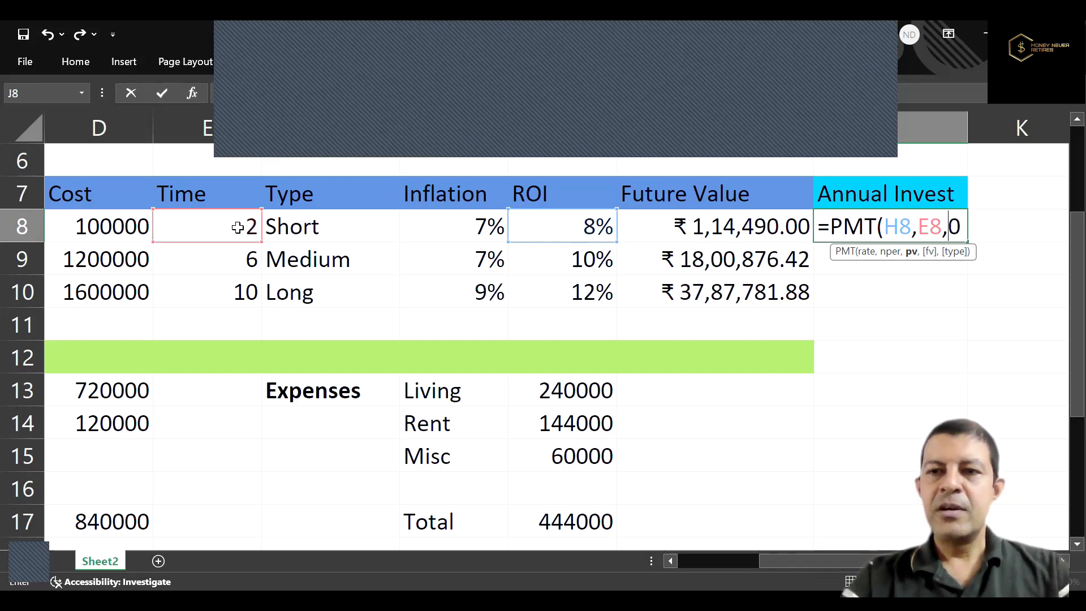
pyautogui.press('Delete')
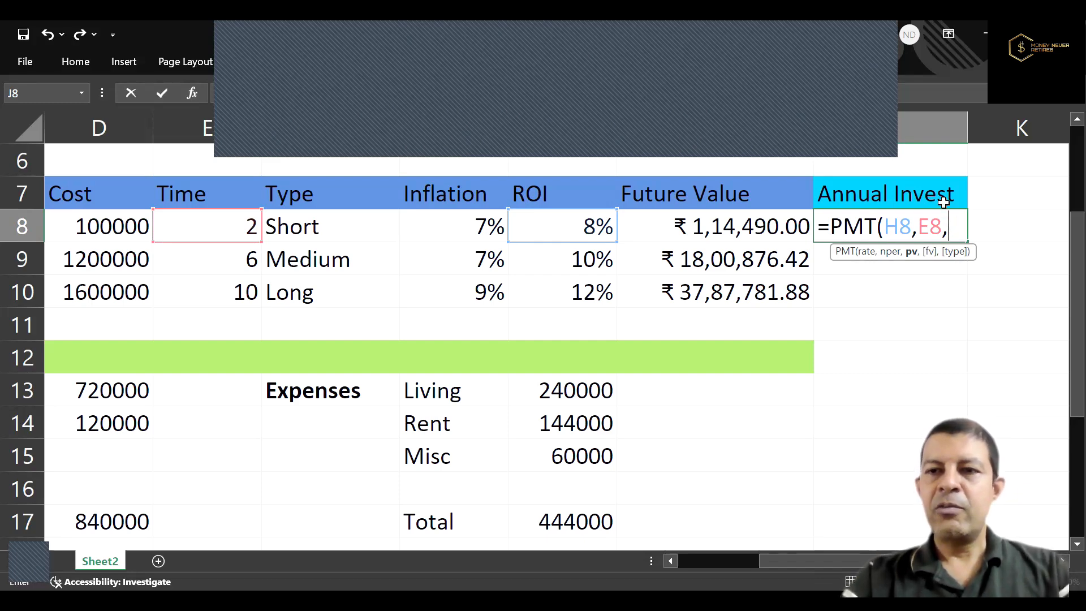
pyautogui.click(1030, 227)
pyautogui.write(',')
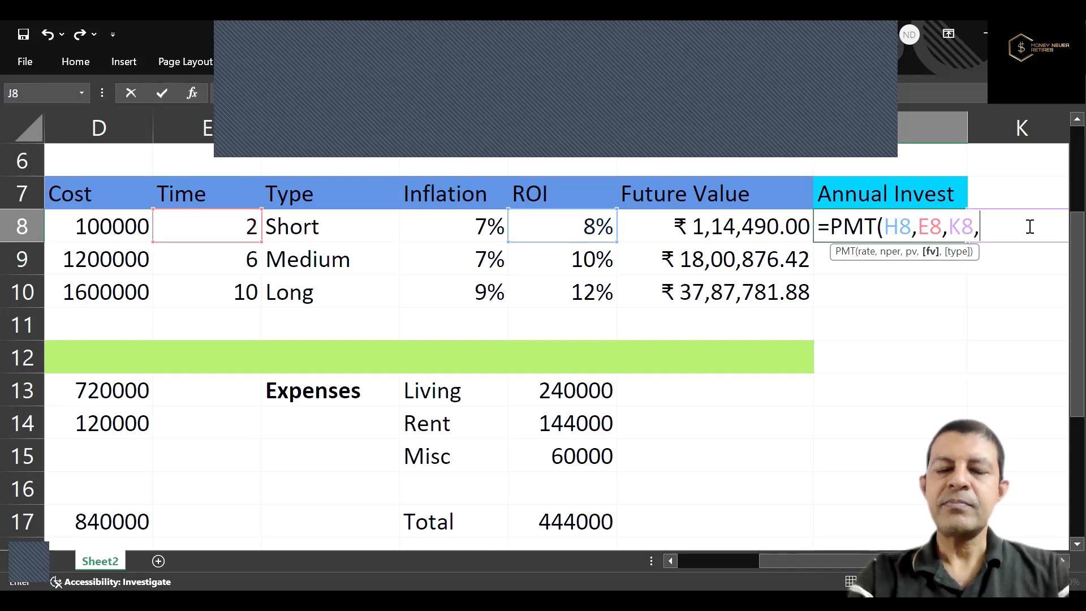
pyautogui.click(745, 226)
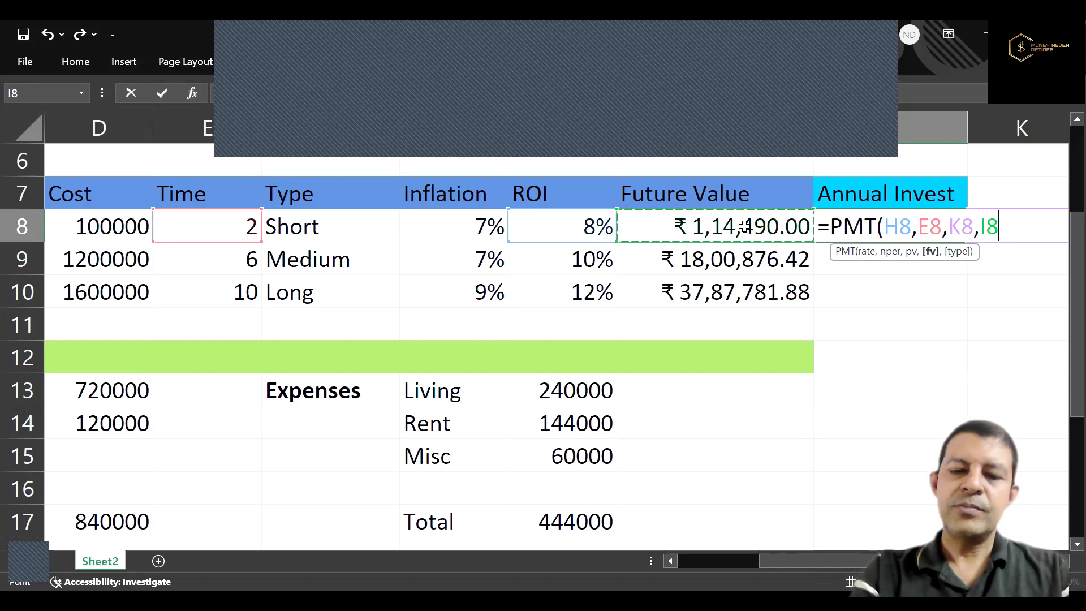
pyautogui.write(',0')
pyautogui.press('Return')
pyautogui.press('Up')
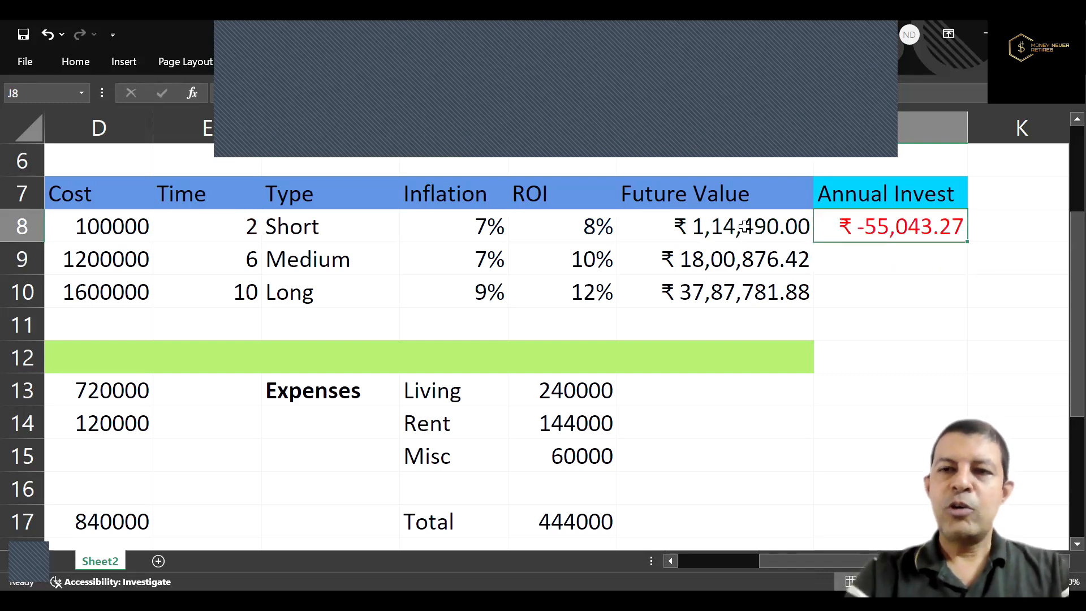
# Re-enter 0 (end of period) as the payment type in the iPhone goal's annual investment formula in J8.
pyautogui.doubleClick(932, 225)
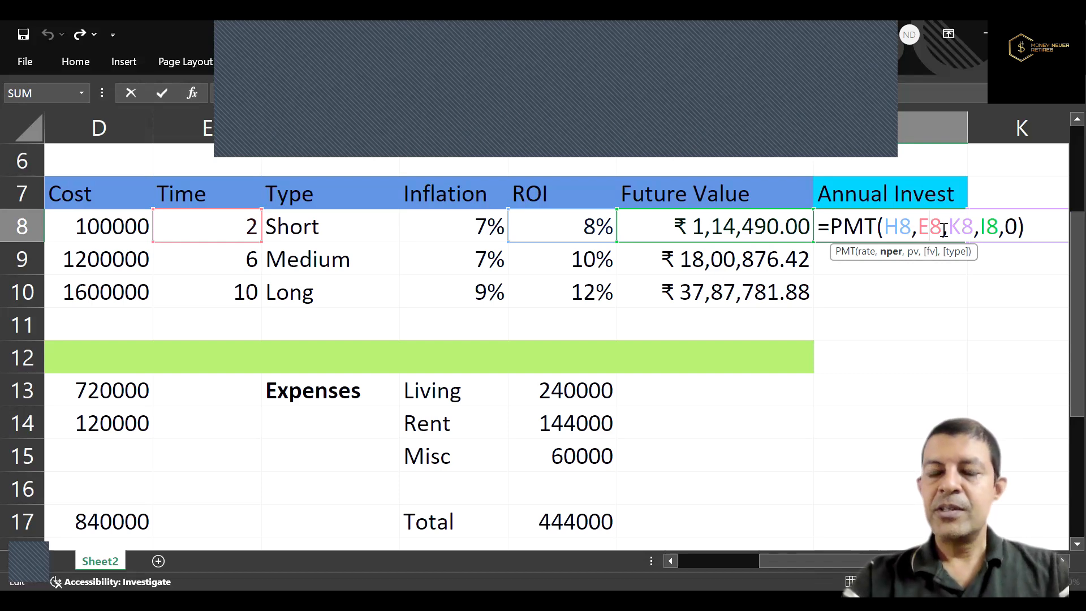
pyautogui.click(1015, 227)
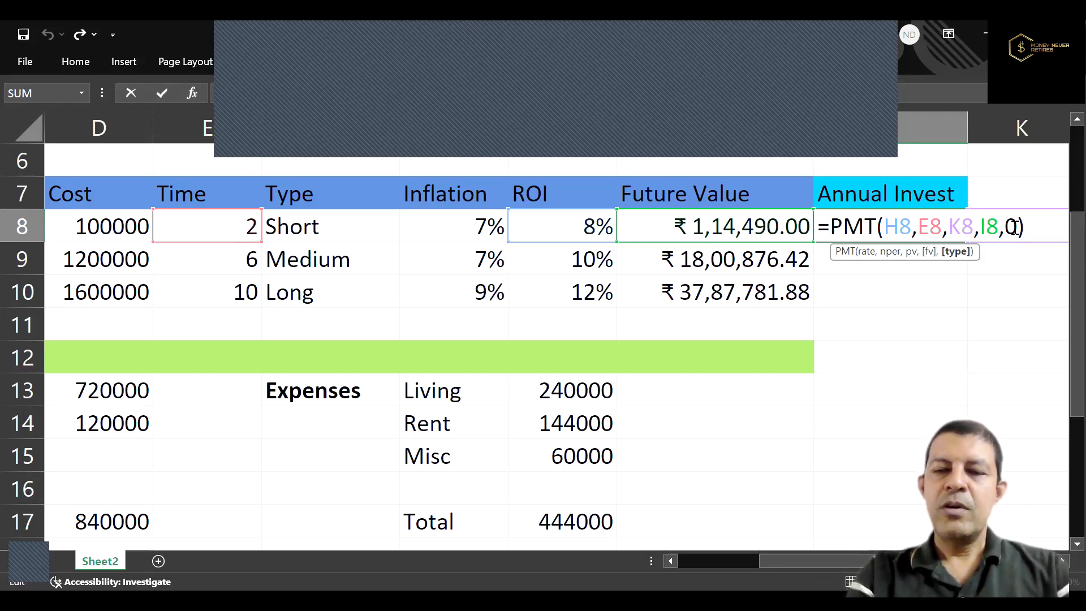
pyautogui.press('BackSpace')
pyautogui.write('0')
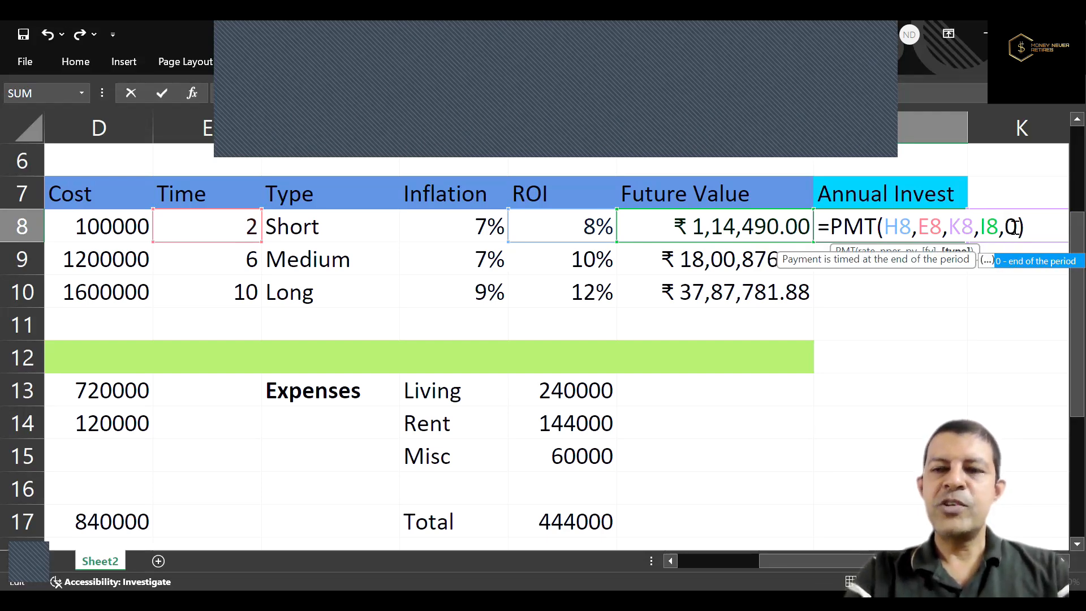
pyautogui.press('Return')
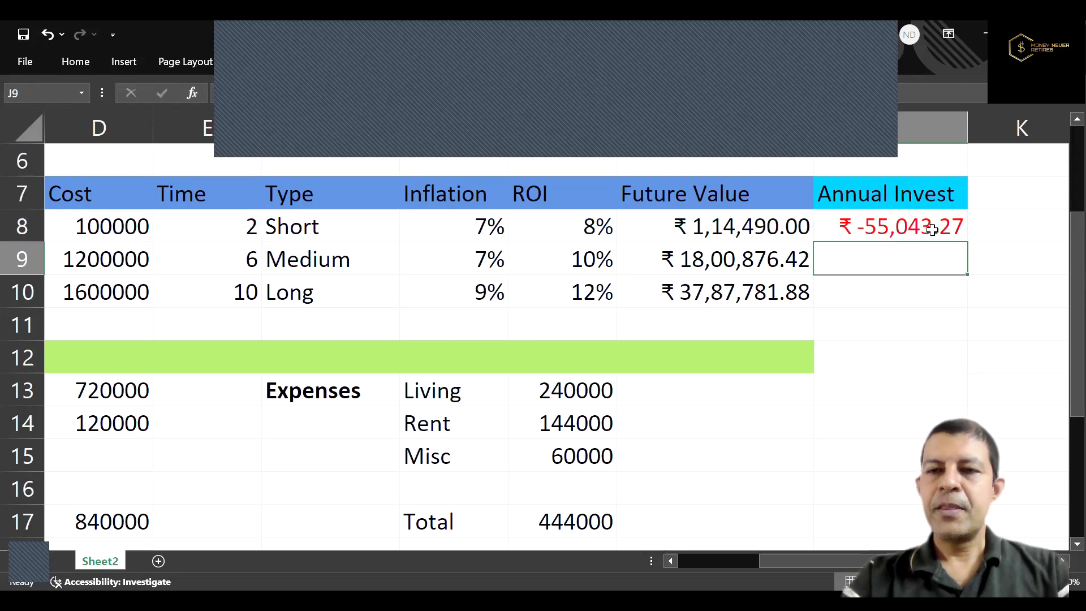
# Negate the present value reference in J8 so the formula is =PMT(H8,E8,-K8,I8,0).
pyautogui.click(931, 232)
pyautogui.doubleClick(931, 232)
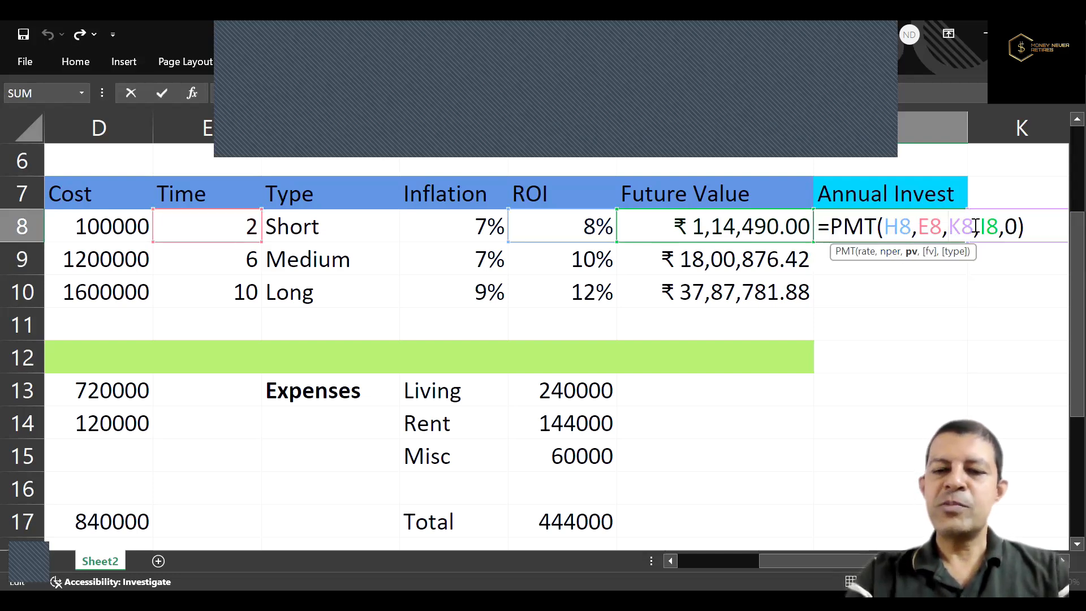
pyautogui.write('-')
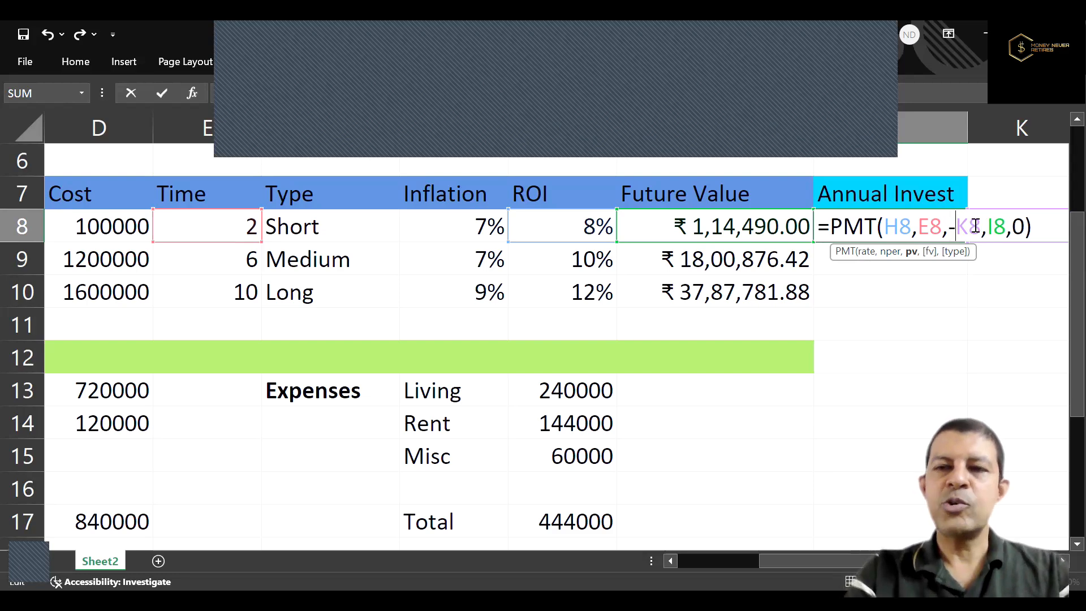
pyautogui.press('Up')
pyautogui.press('Up')
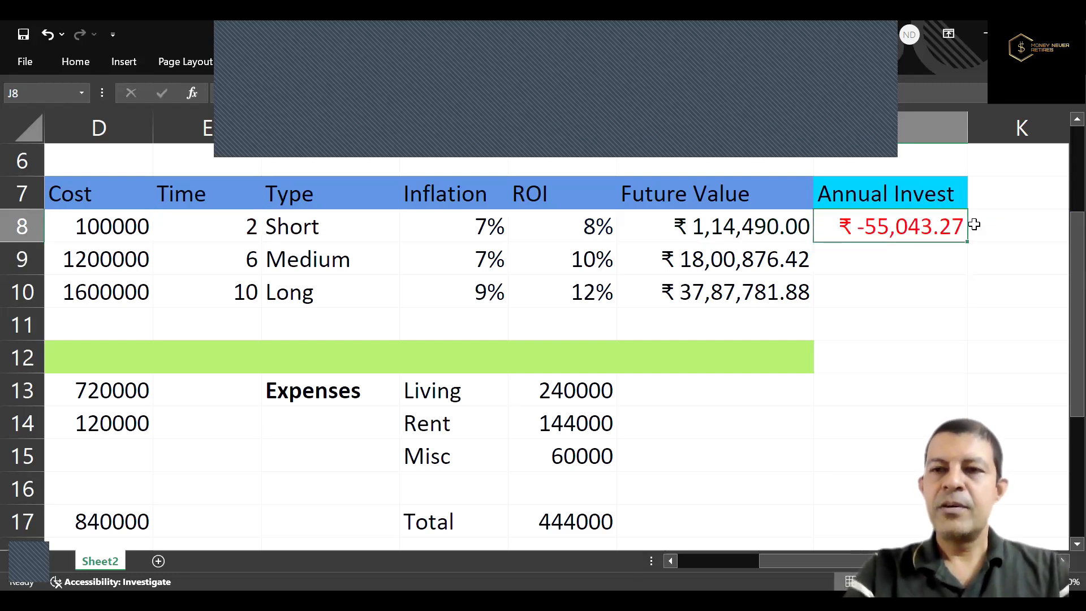
# Copy the Annual Invest header from J7 to K7 and replace its text with "Existing Investment".
pyautogui.hscroll(2, 975, 225)
pyautogui.hotkey('ctrl', 'c')
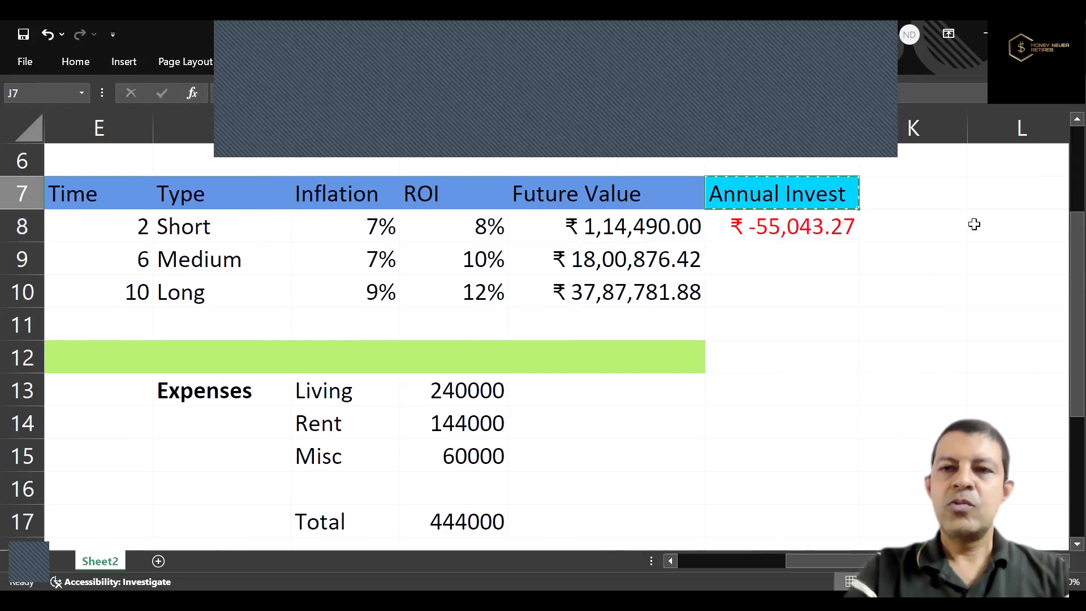
pyautogui.press('Right')
pyautogui.hotkey('ctrl', 'v')
pyautogui.write('Exist')
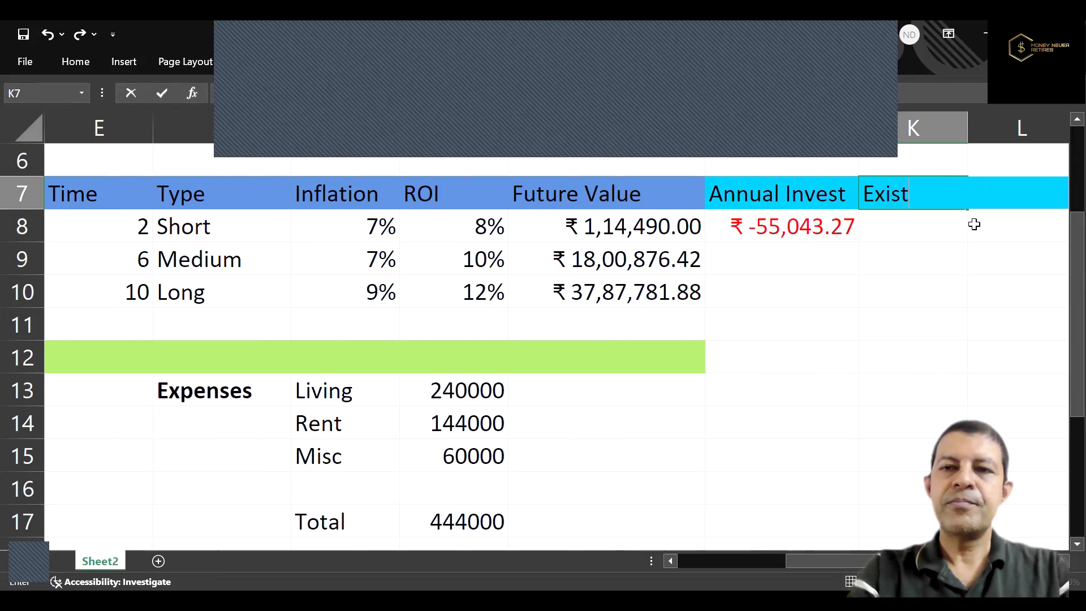
pyautogui.write('ing Investmen')
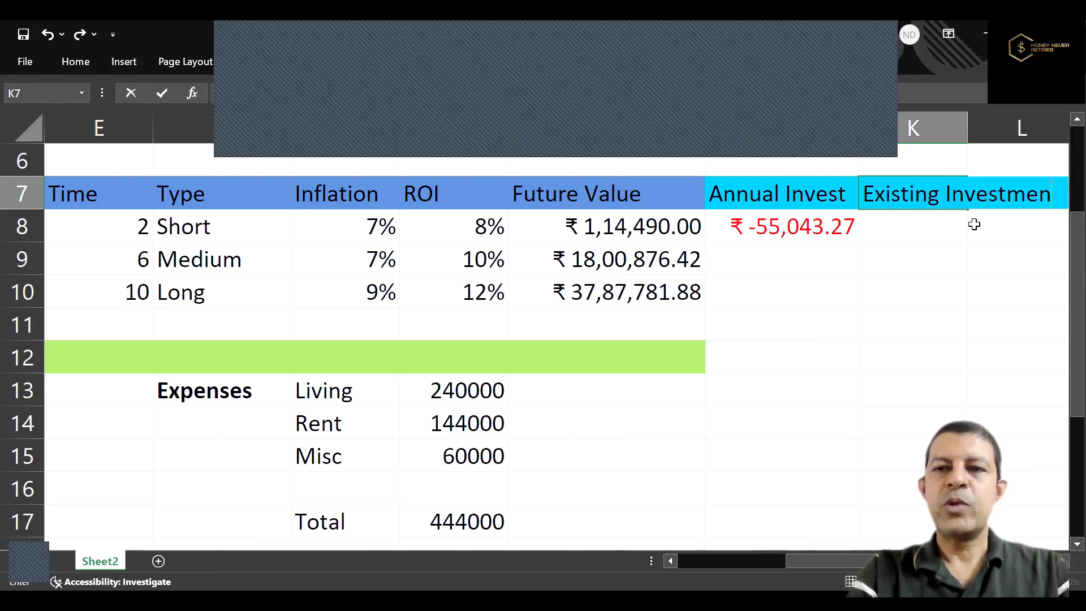
pyautogui.write('t')
pyautogui.press('Return')
# Enter 0 as the iPhone goal's existing investment in K8 and return to its annual investment cell J8.
pyautogui.write('0')
pyautogui.press('Return')
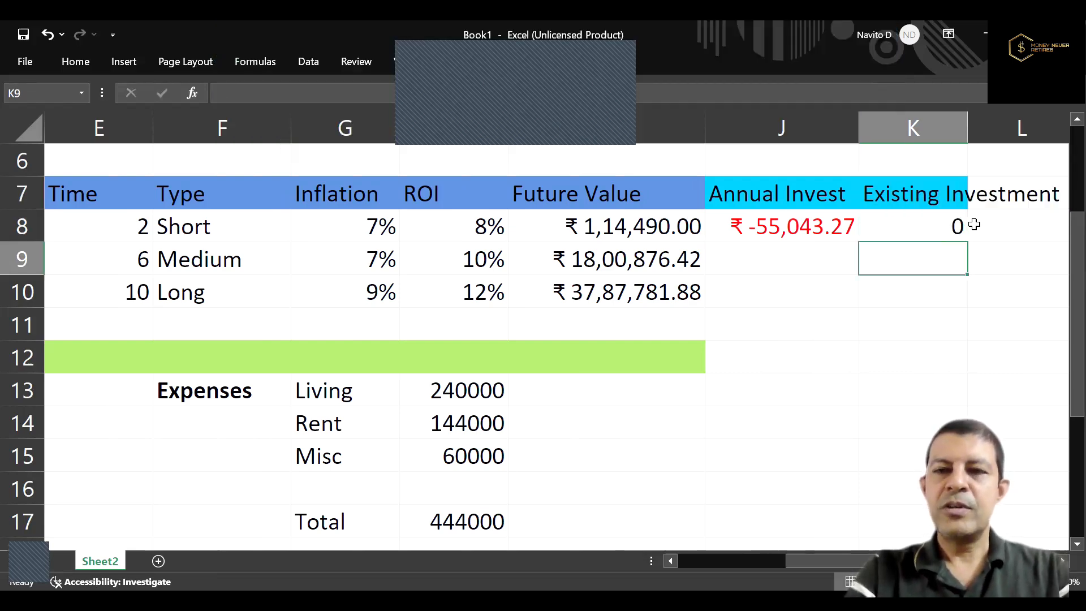
pyautogui.press('Left')
pyautogui.press('Up')
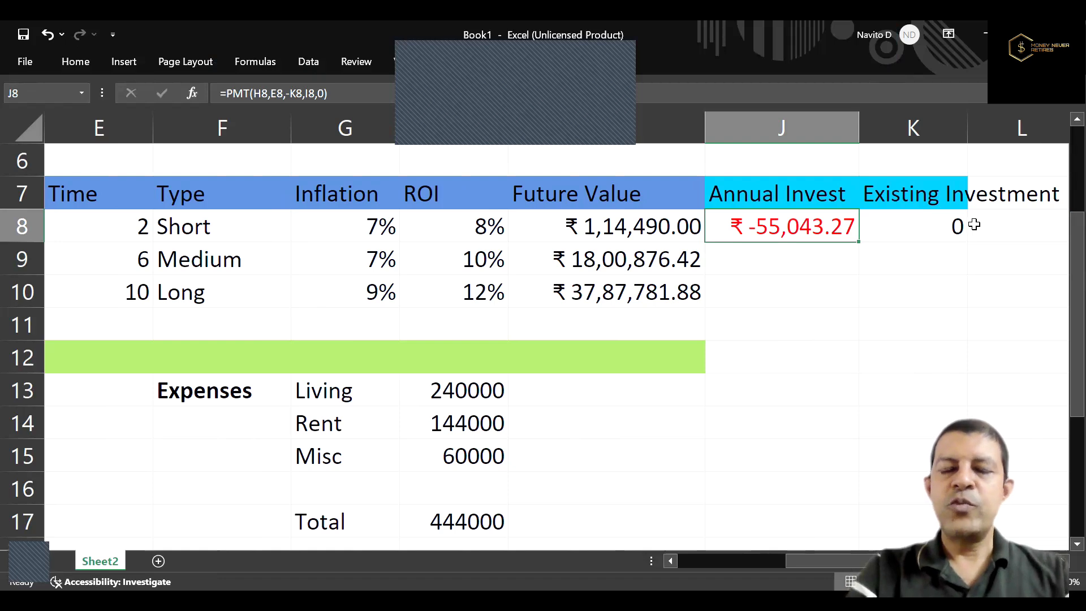
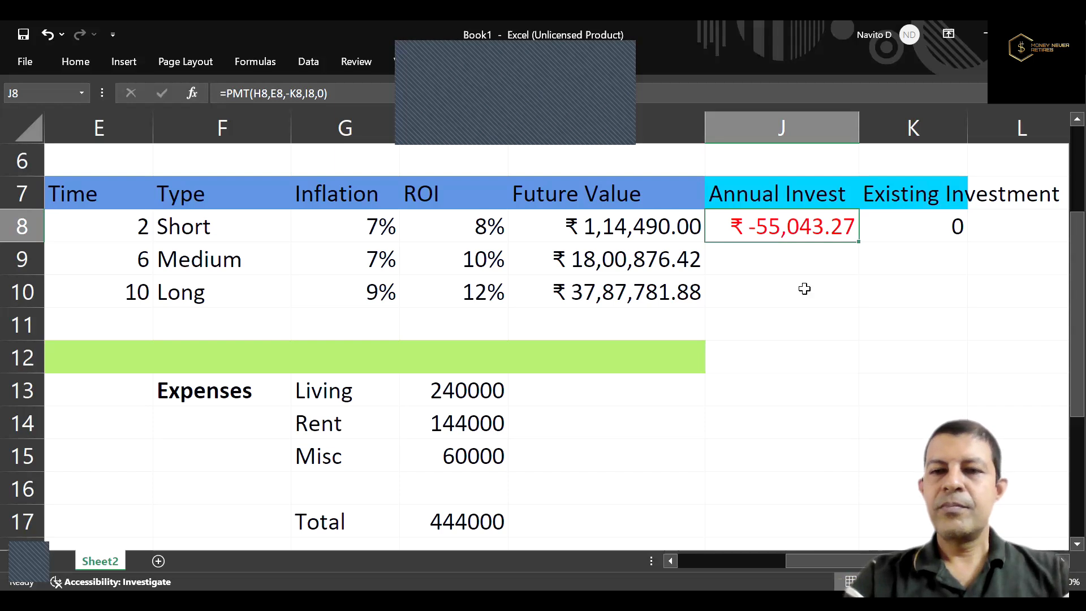
# Copy the iPhone goal's annual investment formula from J8 to the Marriage and Car goals in J9 and J10.
pyautogui.hotkey('ctrl', 'c')
pyautogui.press('Down')
pyautogui.hotkey('ctrl', 'v')
pyautogui.press('Down')
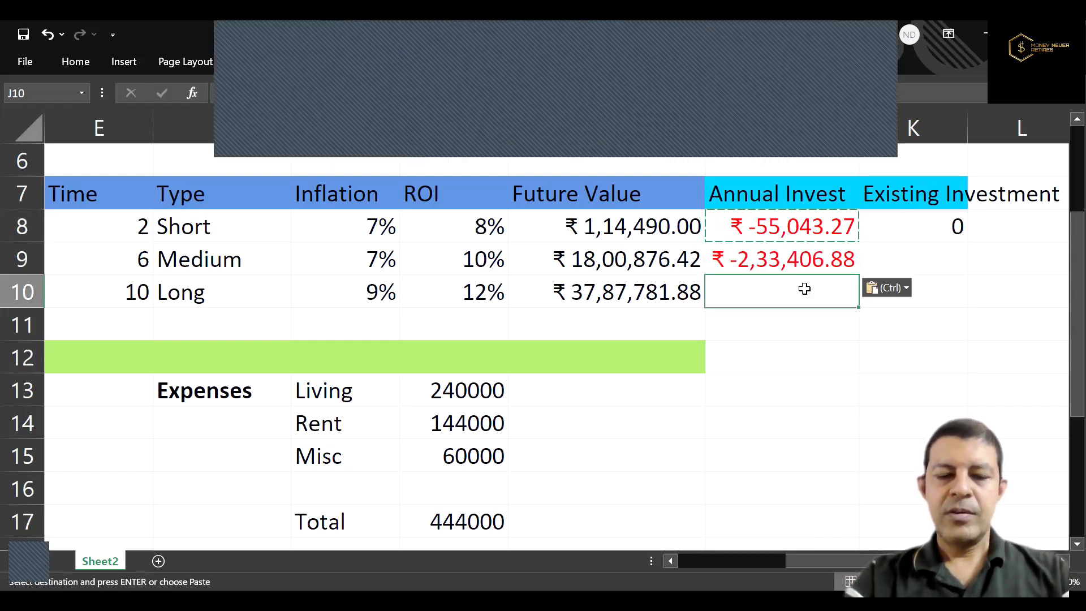
pyautogui.hotkey('ctrl', 'v')
pyautogui.press('Escape')
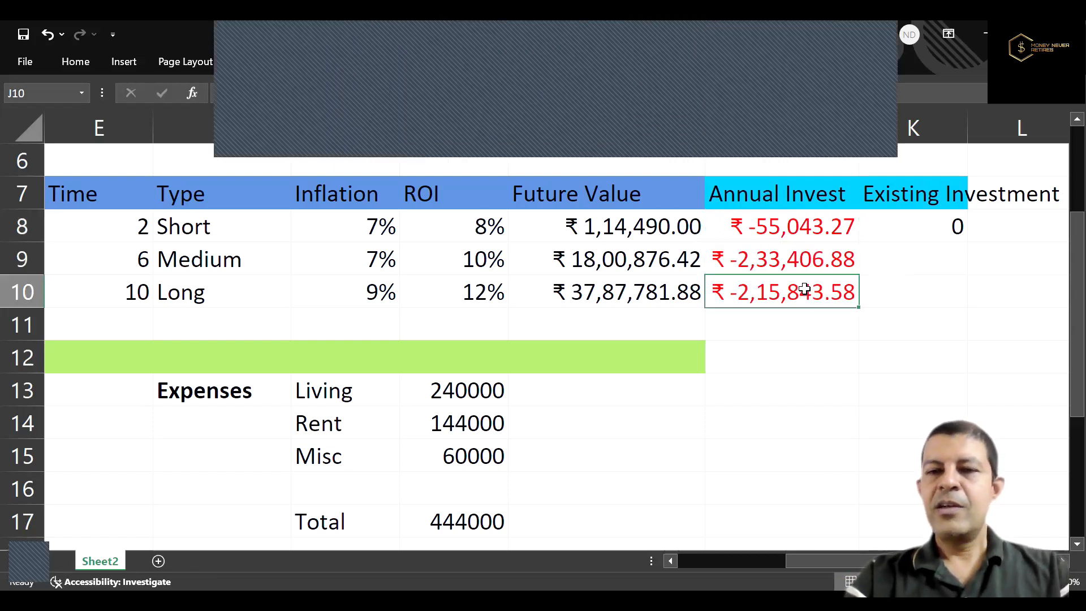
# Enter 0 as the existing investment for the Marriage and Car goals in K9 and K10.
pyautogui.press('Up')
pyautogui.press('Right')
pyautogui.write('0')
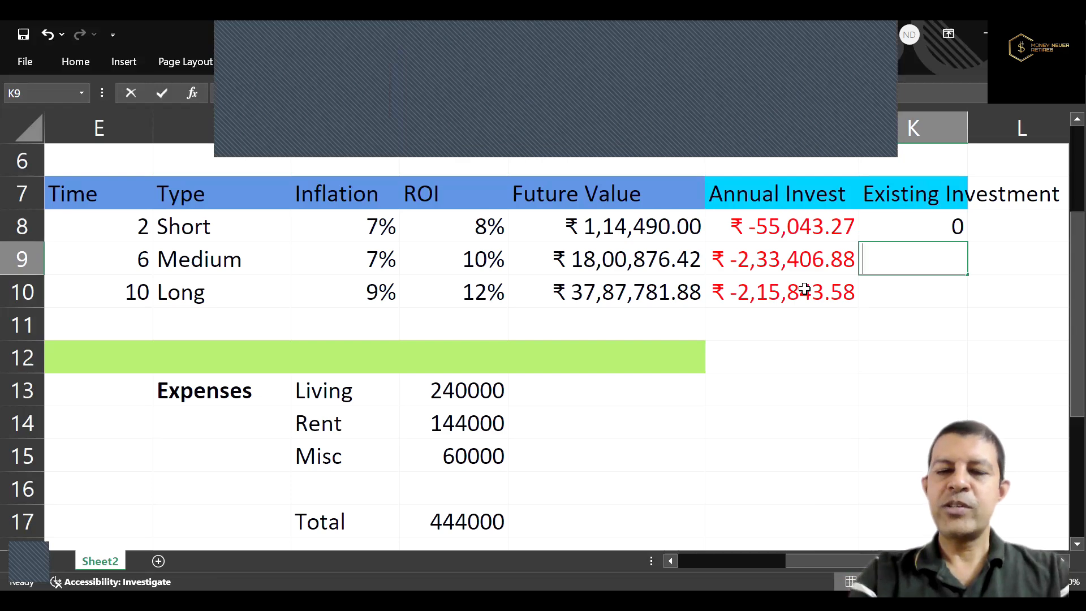
pyautogui.press('Return')
pyautogui.write('0')
pyautogui.press('Return')
pyautogui.press('Up')
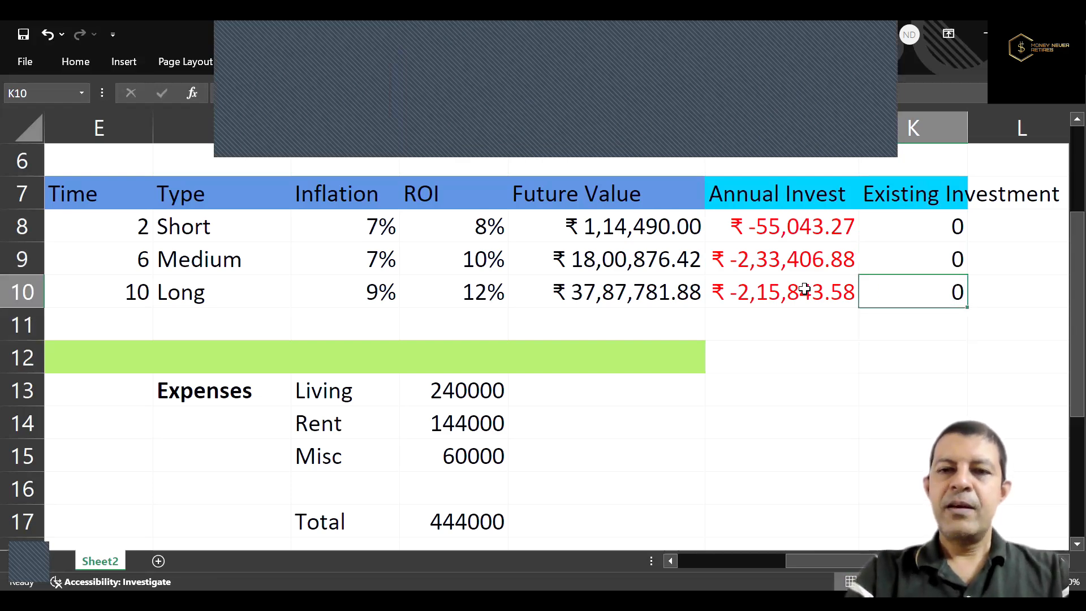
pyautogui.press('Left')
# Insert two blank rows between the goals table and the green analysis band, at rows 11 and 12.
pyautogui.moveTo(27, 323); pyautogui.dragTo(24, 352)
pyautogui.rightClick(27, 356)
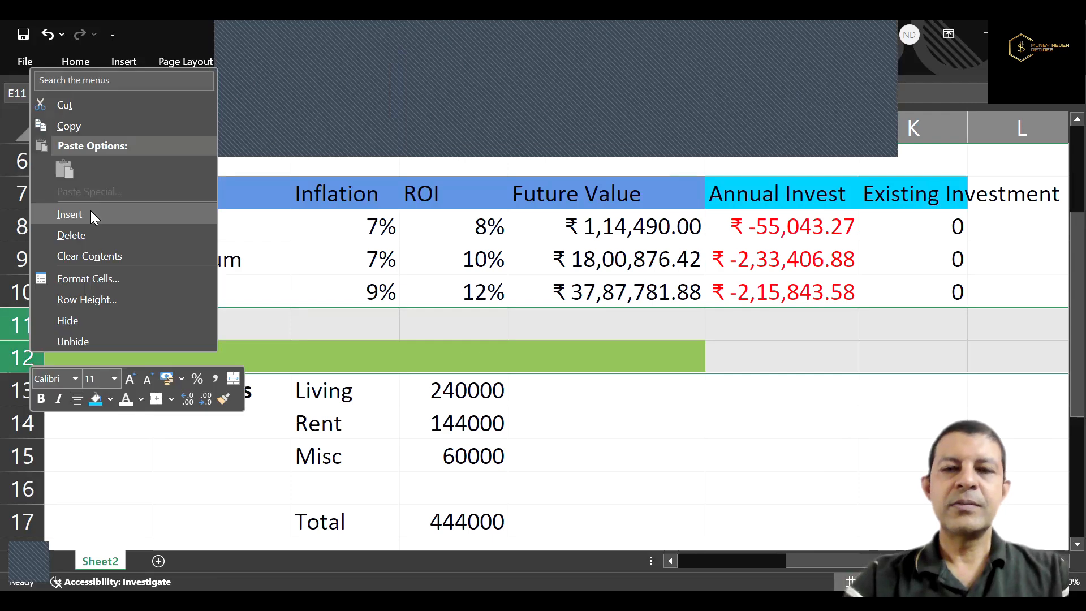
pyautogui.click(90, 214)
# Total the three goals' annual investments in J11 with a SUM of J8:J10.
pyautogui.doubleClick(811, 336)
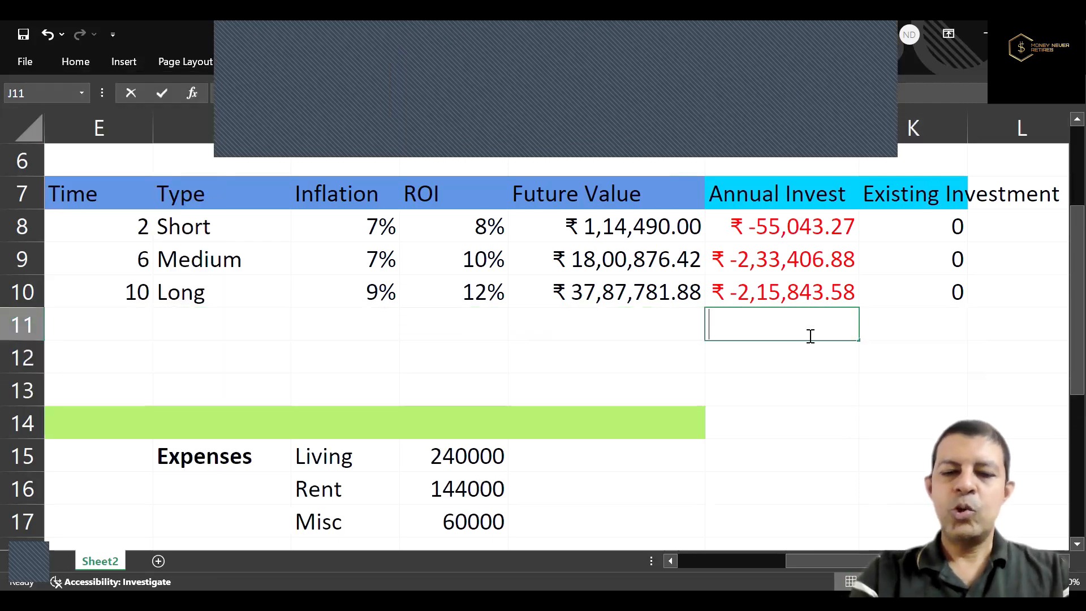
pyautogui.write('=sum(')
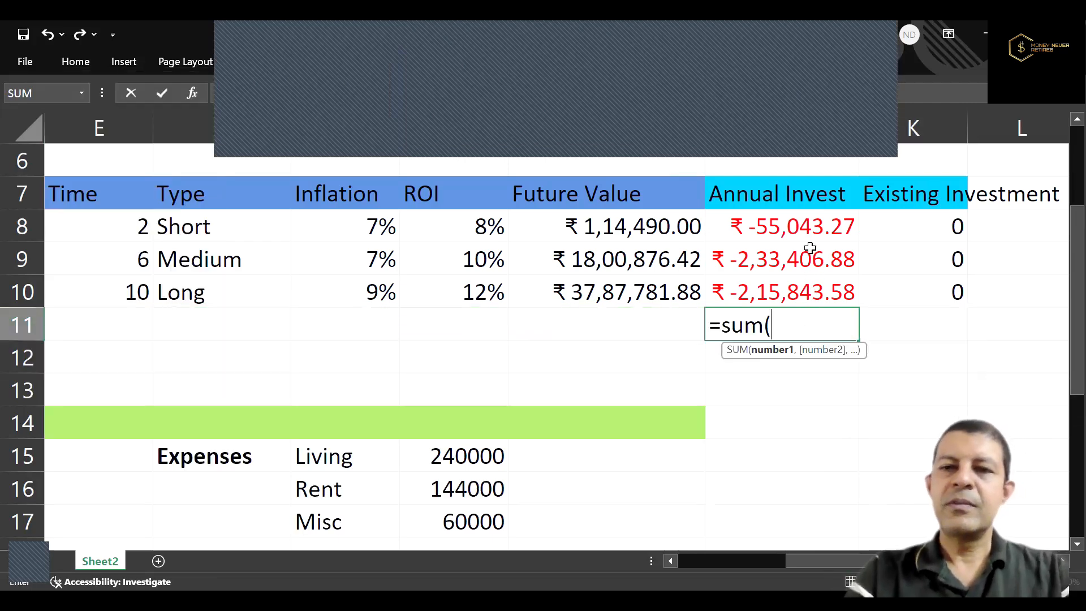
pyautogui.moveTo(809, 224); pyautogui.dragTo(812, 283)
pyautogui.hotkey('ctrl', 'Return')
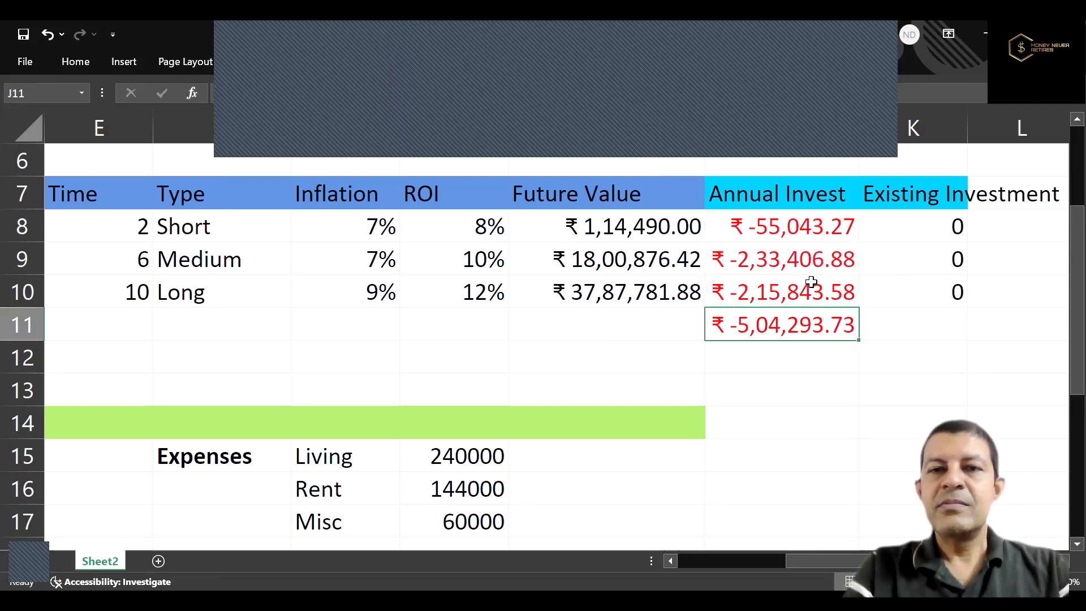
# Review the annual investment amounts of the three goals in column J.
pyautogui.press('Up')
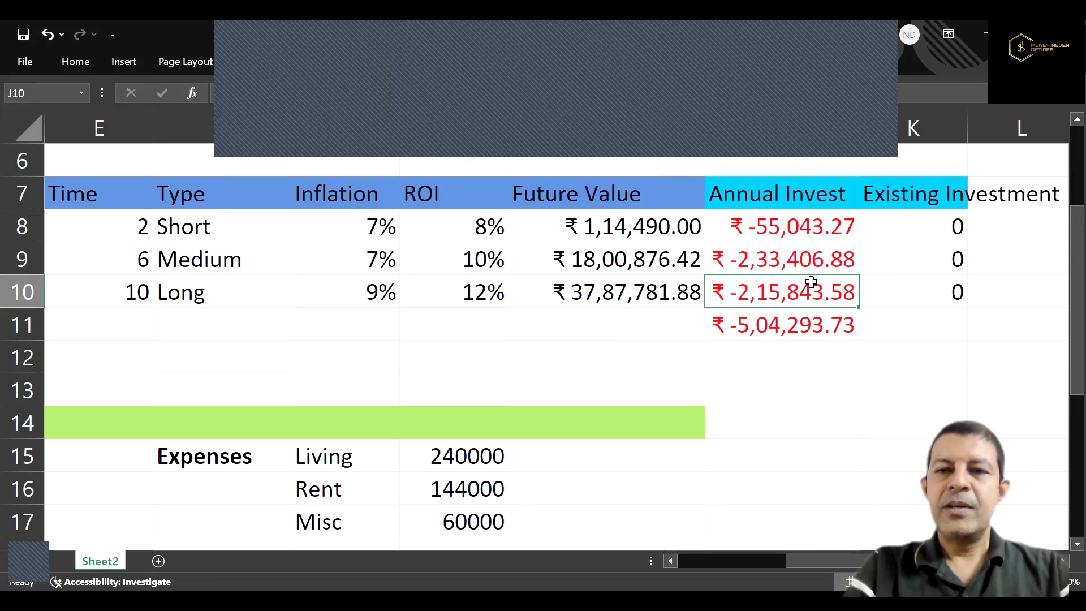
pyautogui.press('Up')
pyautogui.press('Up')
pyautogui.press('Down')
pyautogui.press('Down')
pyautogui.press('Up')
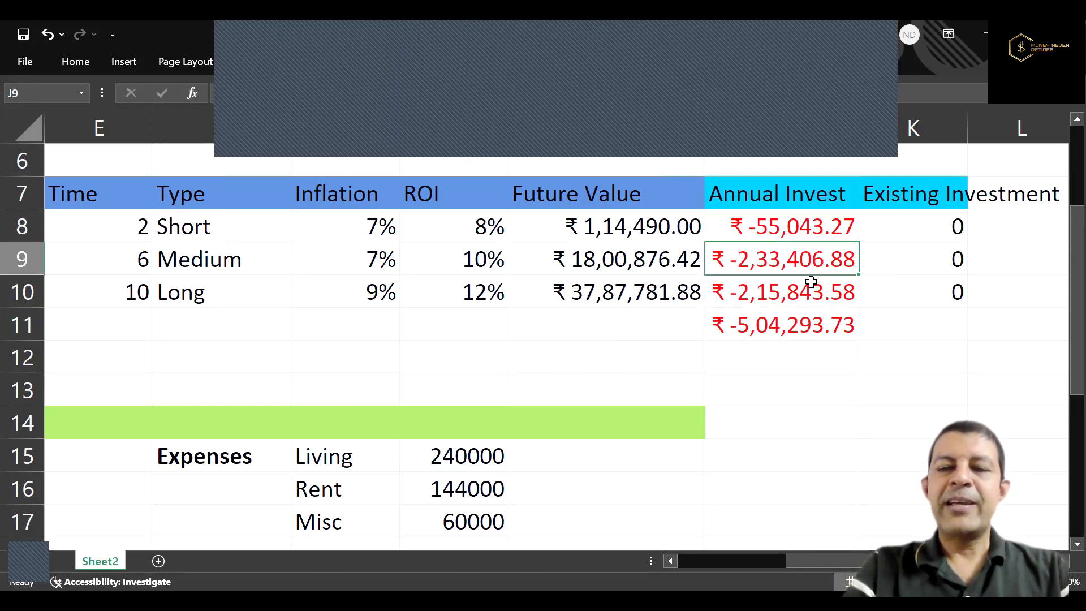
pyautogui.press('Up')
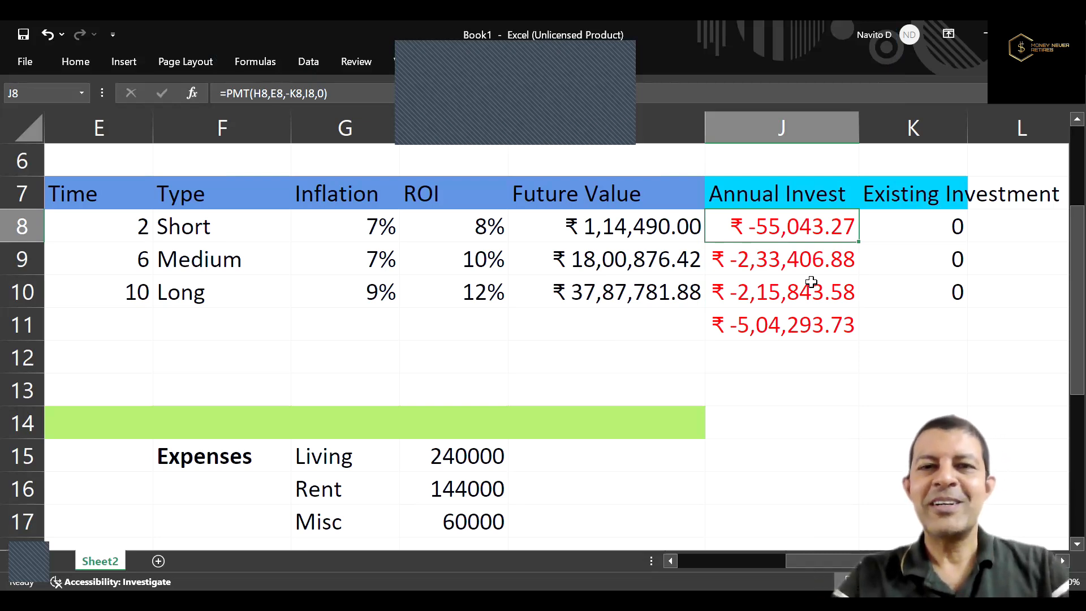
pyautogui.press('Up')
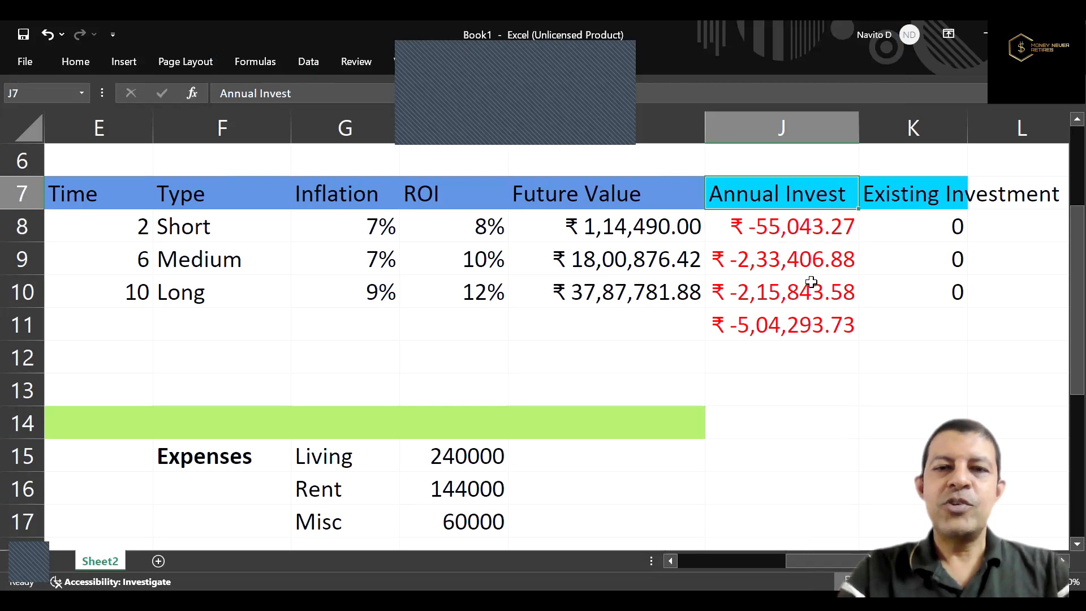
# Examine the iPhone goal's inflation, ROI, future value and annual investment across row 8.
pyautogui.press('Down')
pyautogui.press('Left')
pyautogui.press('Left')
pyautogui.press('Left')
pyautogui.press('Left')
pyautogui.press('Left')
pyautogui.press('Right')
pyautogui.press('Right')
pyautogui.press('Right')
pyautogui.press('Right')
pyautogui.press('Right')
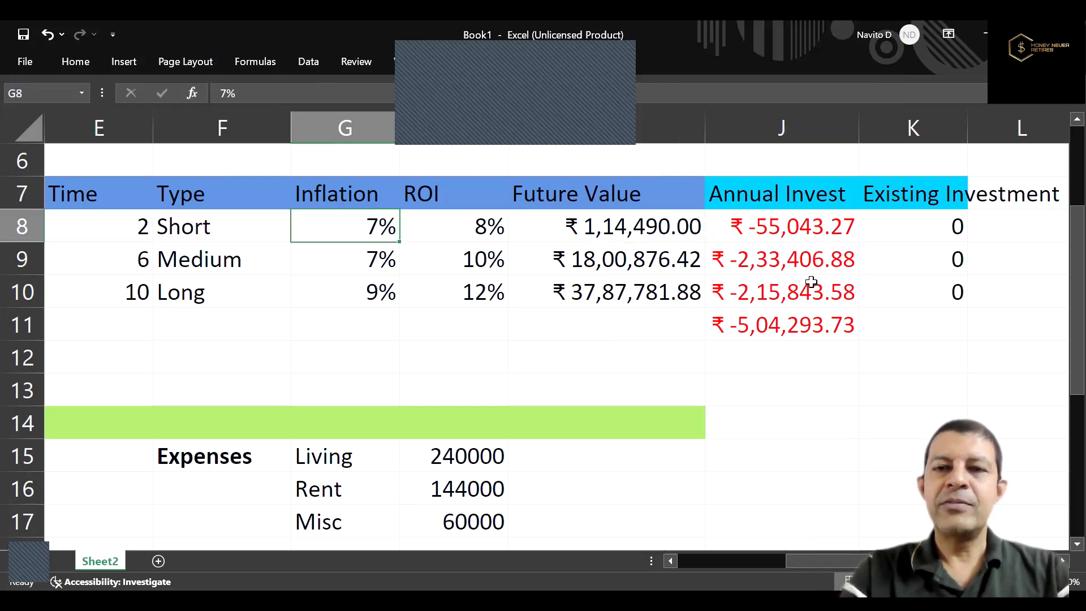
pyautogui.press('Right')
pyautogui.press('Left')
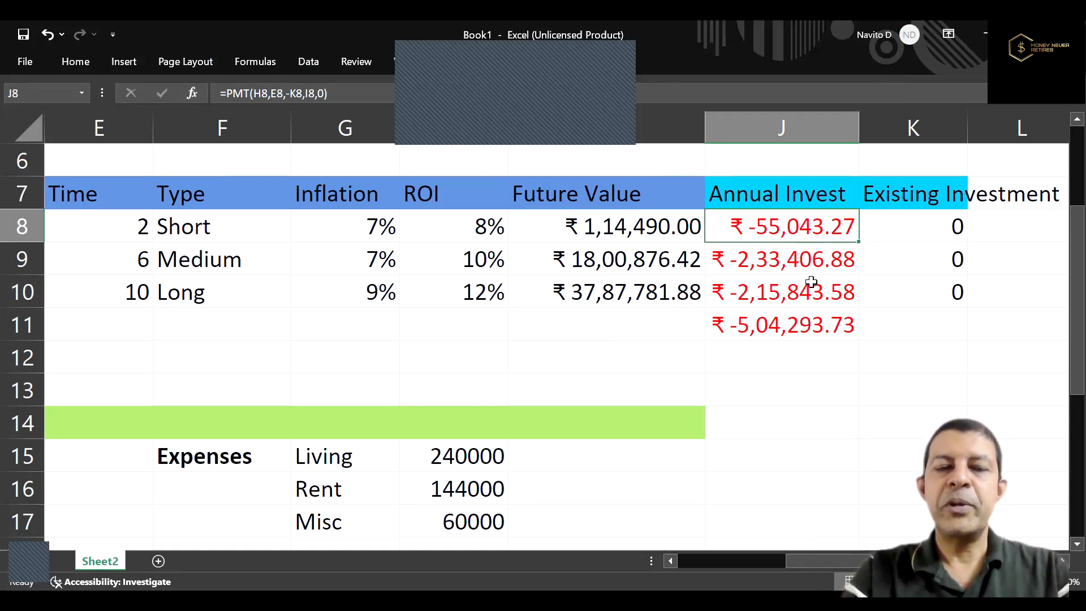
# Inspect the Marriage goal's future value and annual investment formulas in I9 and J9 without changing them.
pyautogui.press('Down')
pyautogui.press('Left')
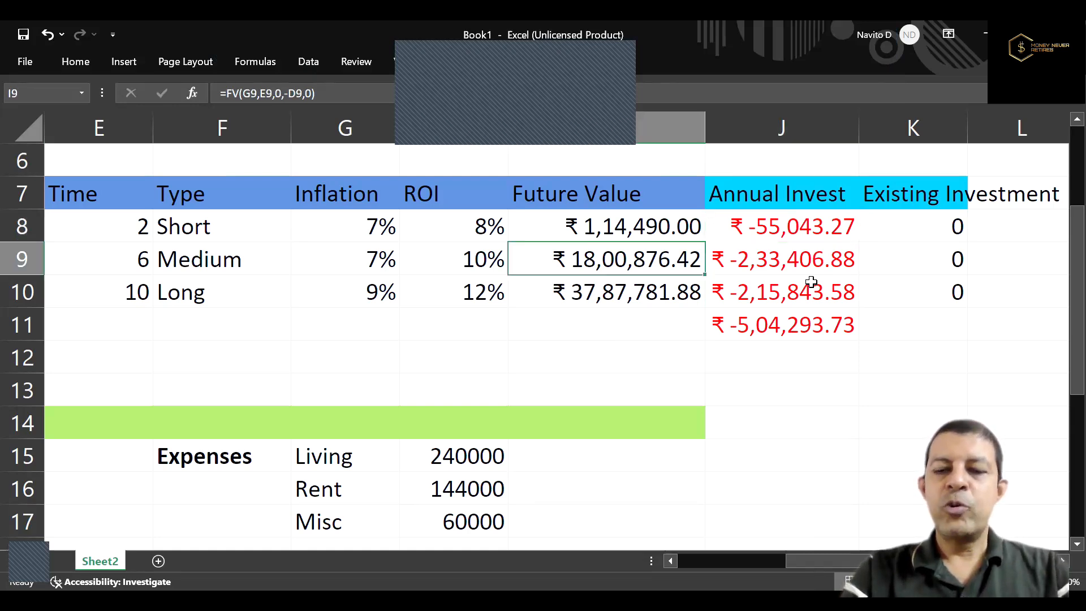
pyautogui.write('1')
pyautogui.press('Escape')
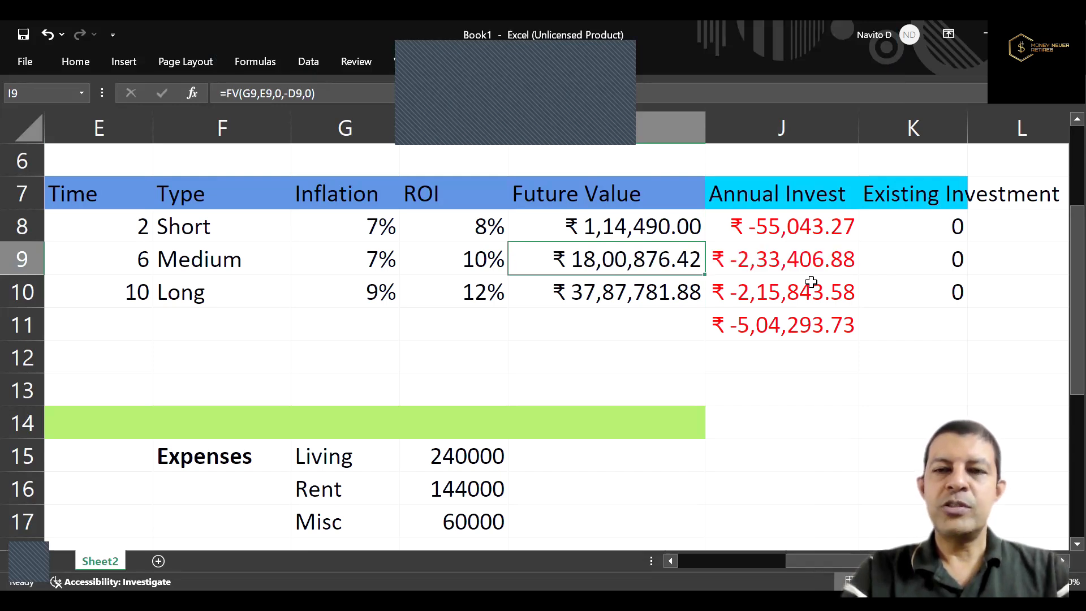
pyautogui.press('Right')
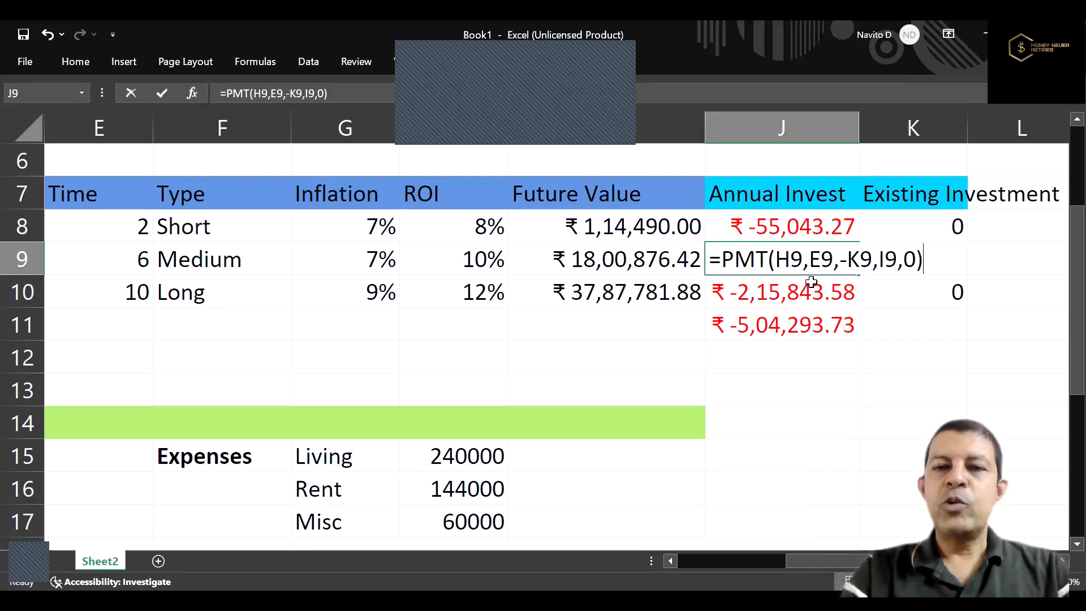
pyautogui.write('1')
pyautogui.press('Escape')
pyautogui.press('Up')
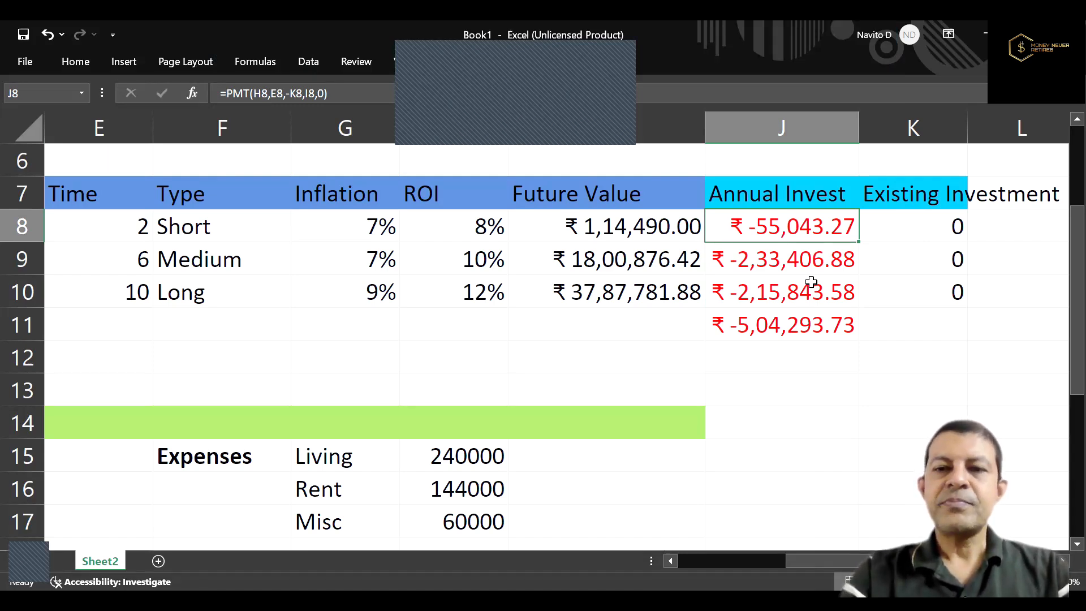
# Compare the total annual investment in J11 with the yearly surplus in I21.
pyautogui.press('Down')
pyautogui.press('Down')
pyautogui.press('Down')
pyautogui.press('Down')
pyautogui.press('Down')
pyautogui.press('Down')
pyautogui.press('Up')
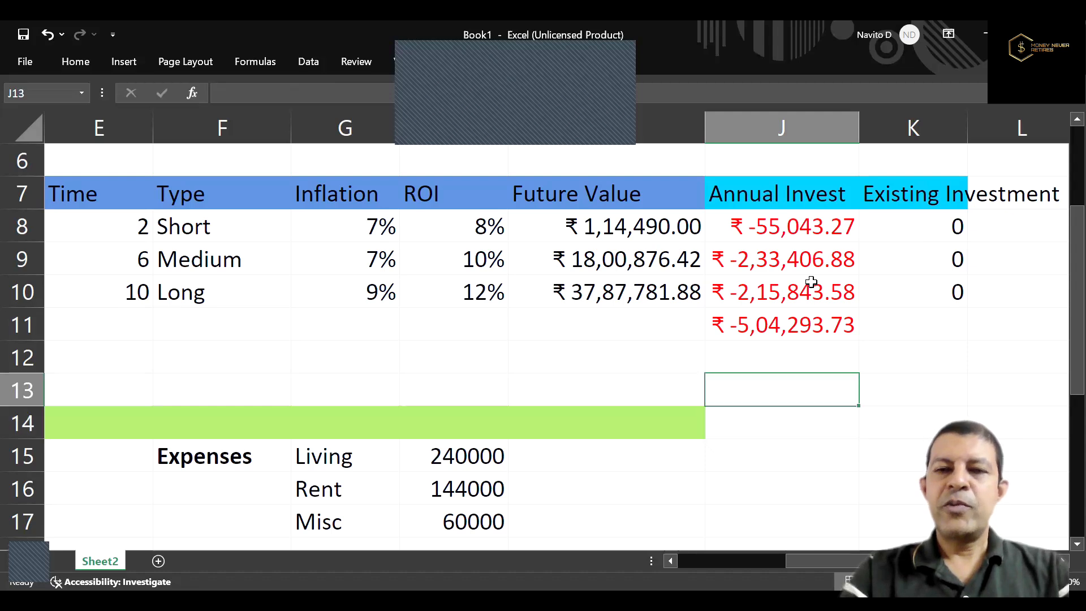
pyautogui.press('Up')
pyautogui.press('Up')
pyautogui.press('Down')
pyautogui.press('Down')
pyautogui.press('Down')
pyautogui.press('Down')
pyautogui.press('Down')
pyautogui.press('Down')
pyautogui.press('Down')
pyautogui.press('Down')
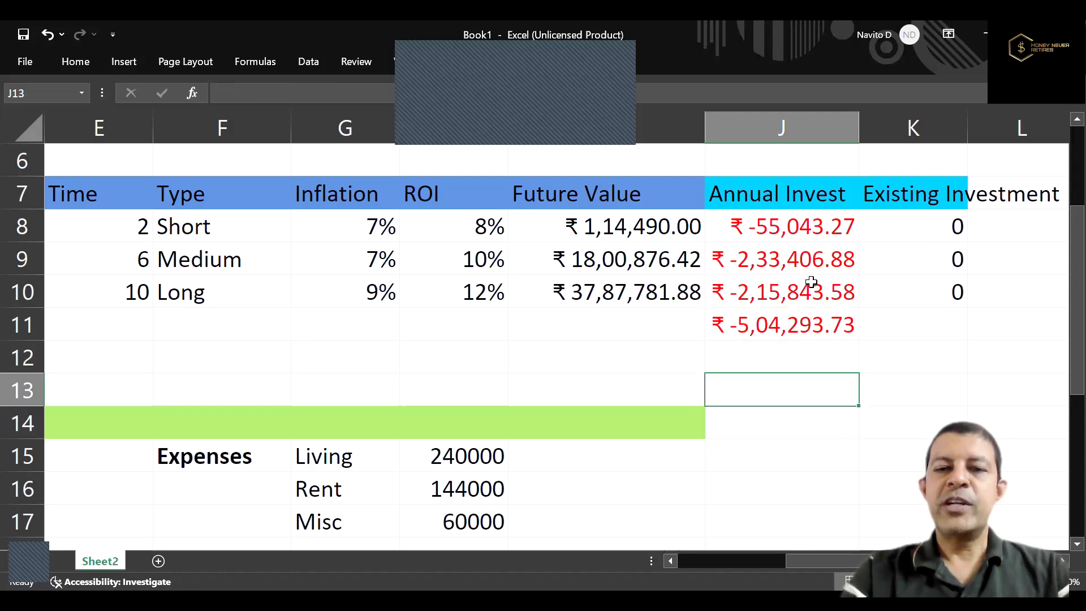
pyautogui.press('Down')
pyautogui.press('Down')
pyautogui.press('Down')
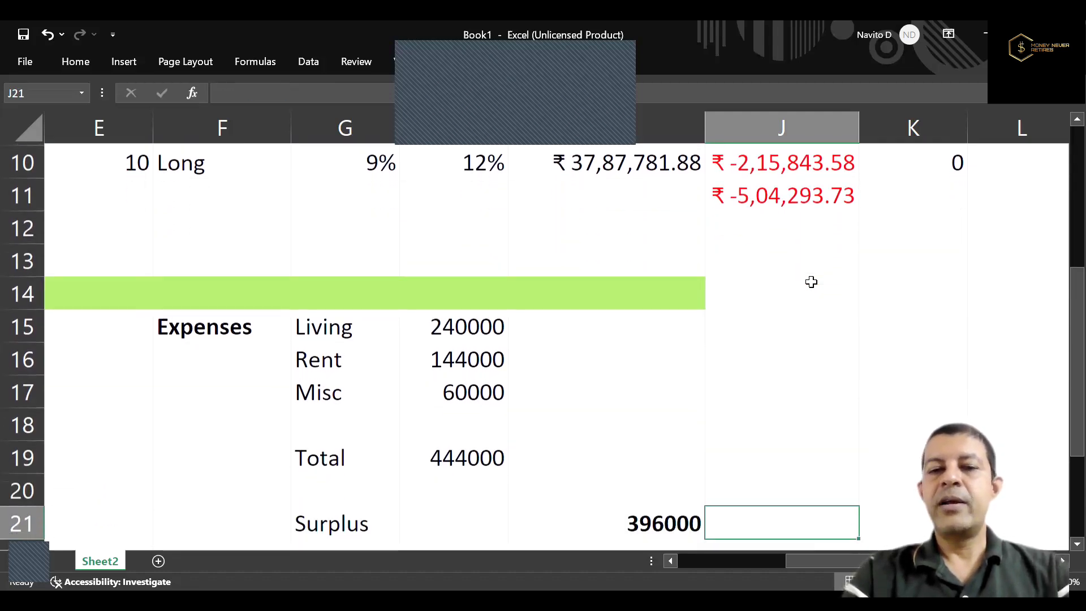
pyautogui.press('Up')
pyautogui.press('Left')
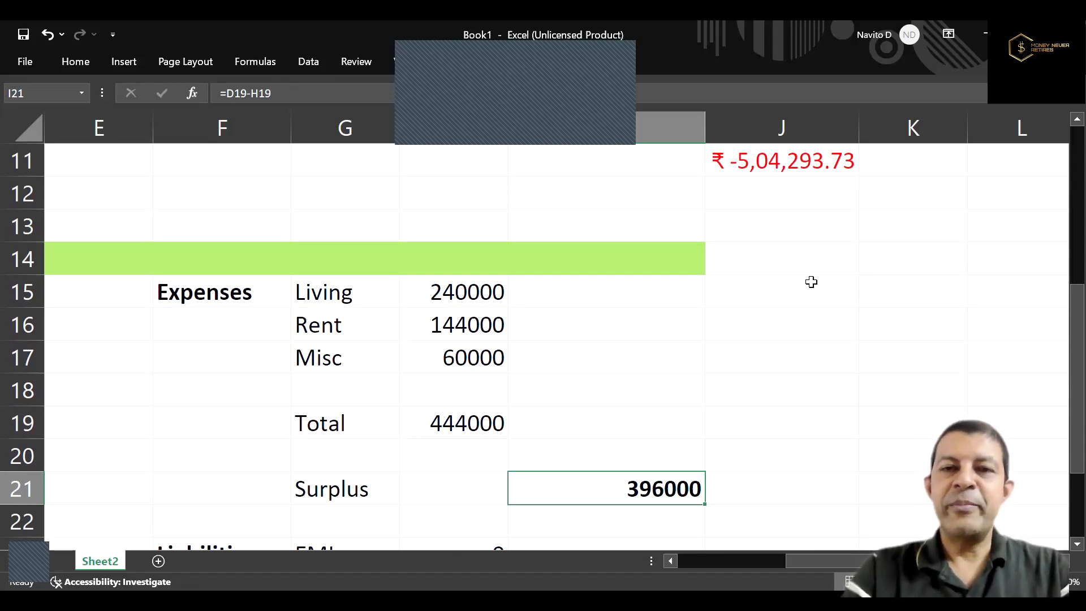
# Set the iPhone goal's time in E8 to 3 years.
pyautogui.press('Up')
pyautogui.press('Up')
pyautogui.press('Up')
pyautogui.press('Up')
pyautogui.press('Up')
pyautogui.press('Up')
pyautogui.press('Up')
pyautogui.press('Up')
pyautogui.press('Up')
pyautogui.press('Up')
pyautogui.press('Up')
pyautogui.press('Up')
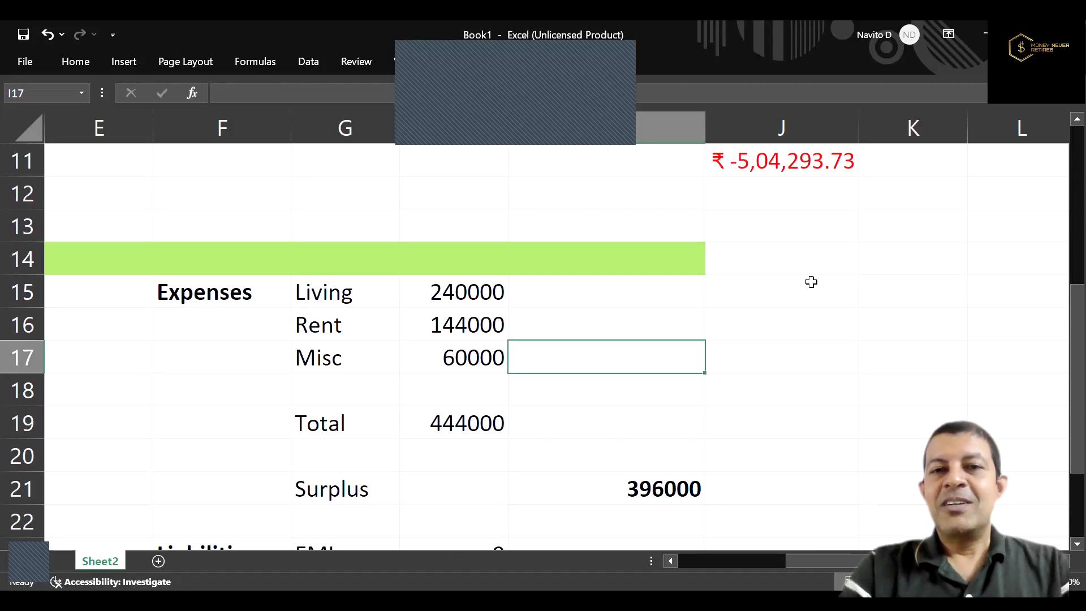
pyautogui.press('Up')
pyautogui.press('Up')
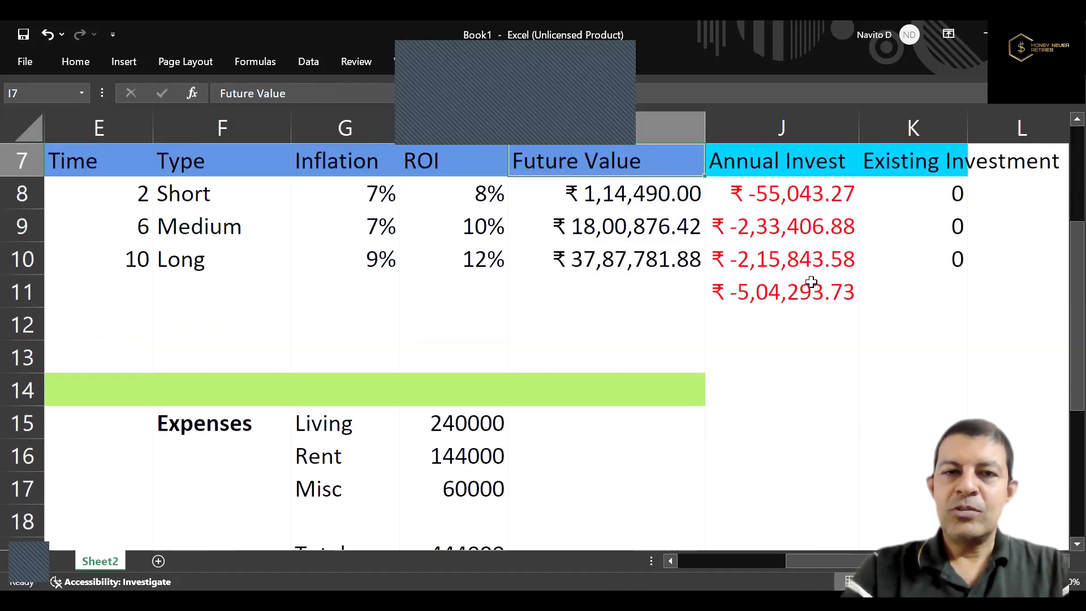
pyautogui.press('Down')
pyautogui.press('Left')
pyautogui.press('Left')
pyautogui.press('Left')
pyautogui.press('Left')
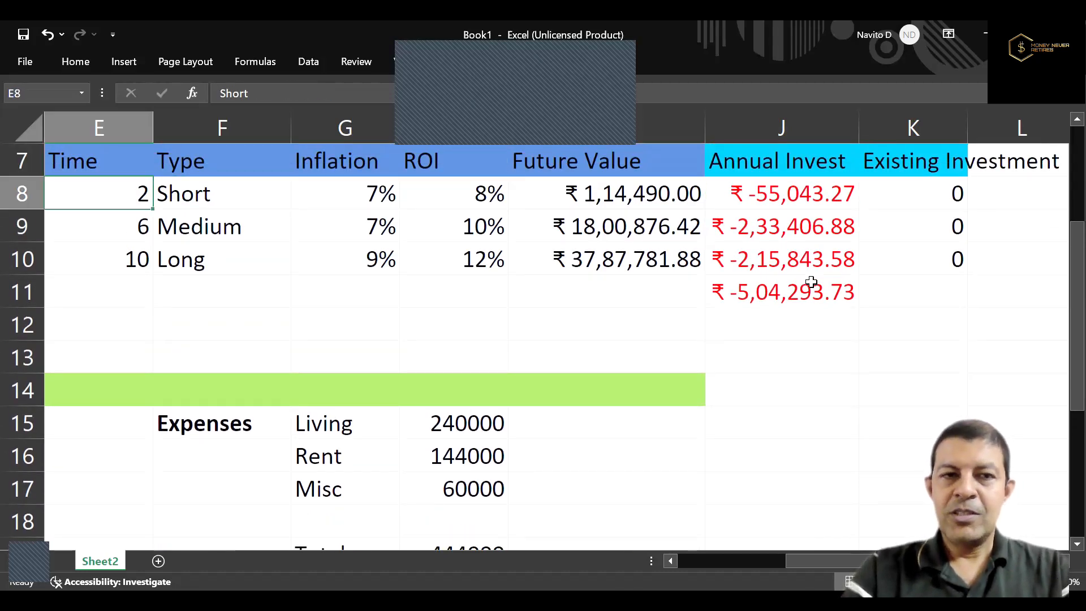
pyautogui.press('Left')
pyautogui.press('Left')
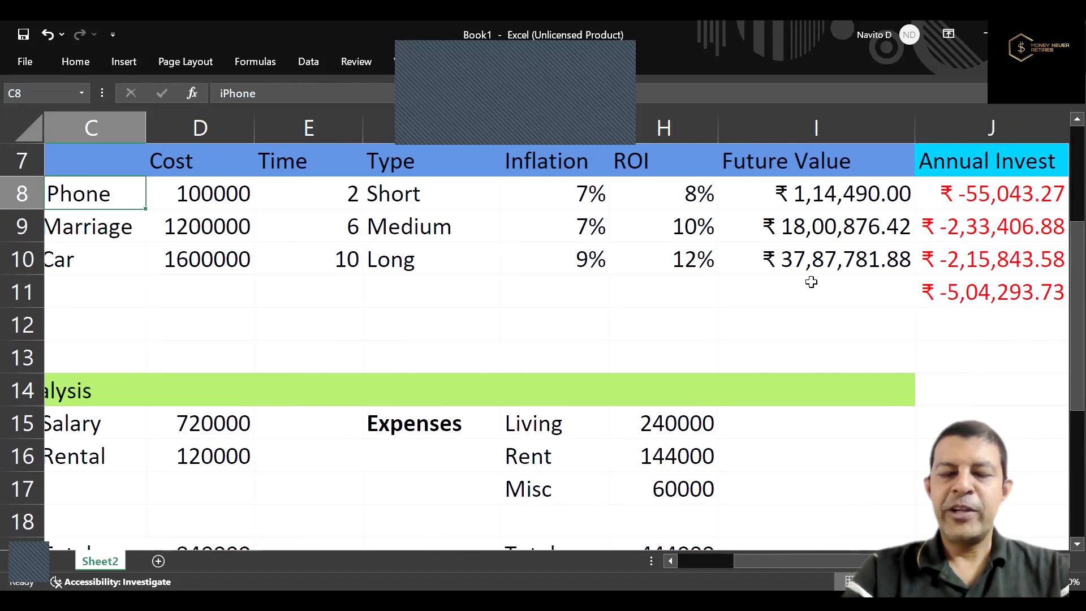
pyautogui.press('Right')
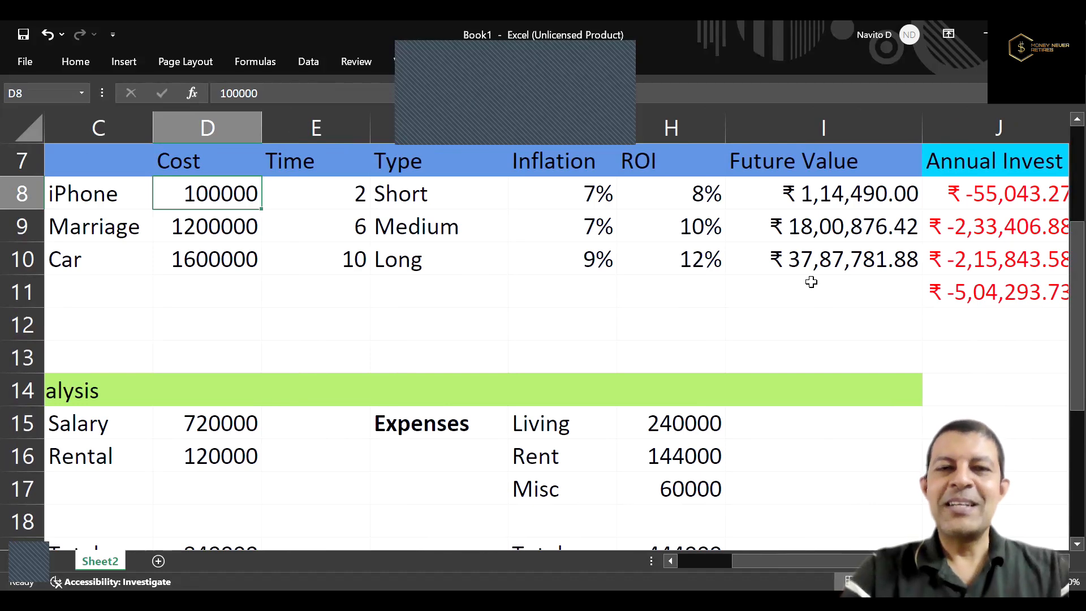
pyautogui.press('Right')
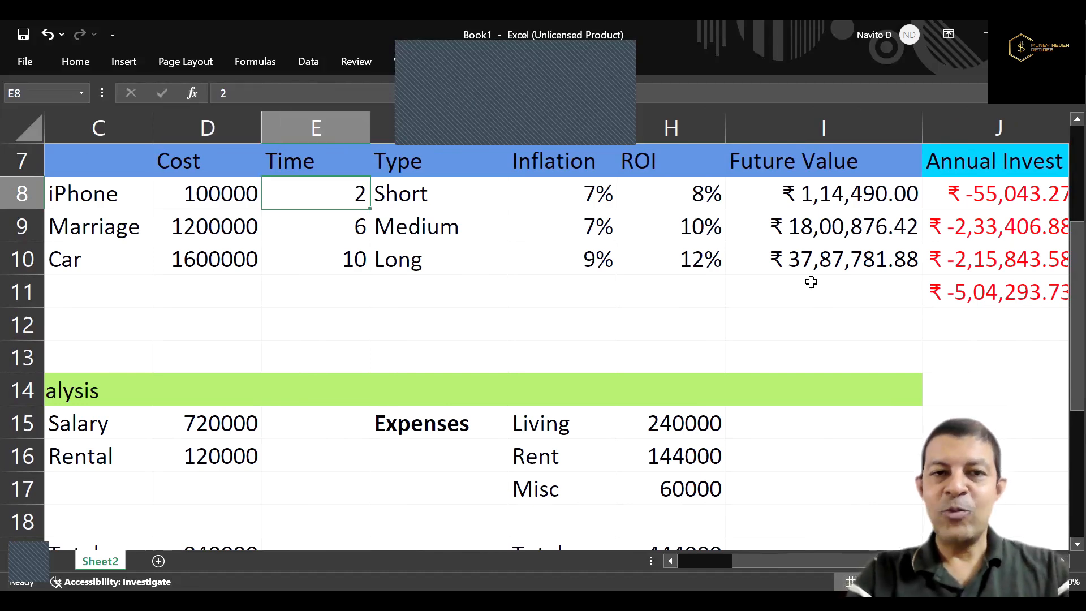
pyautogui.press('F2')
pyautogui.press('BackSpace')
pyautogui.write('3')
pyautogui.press('Tab')
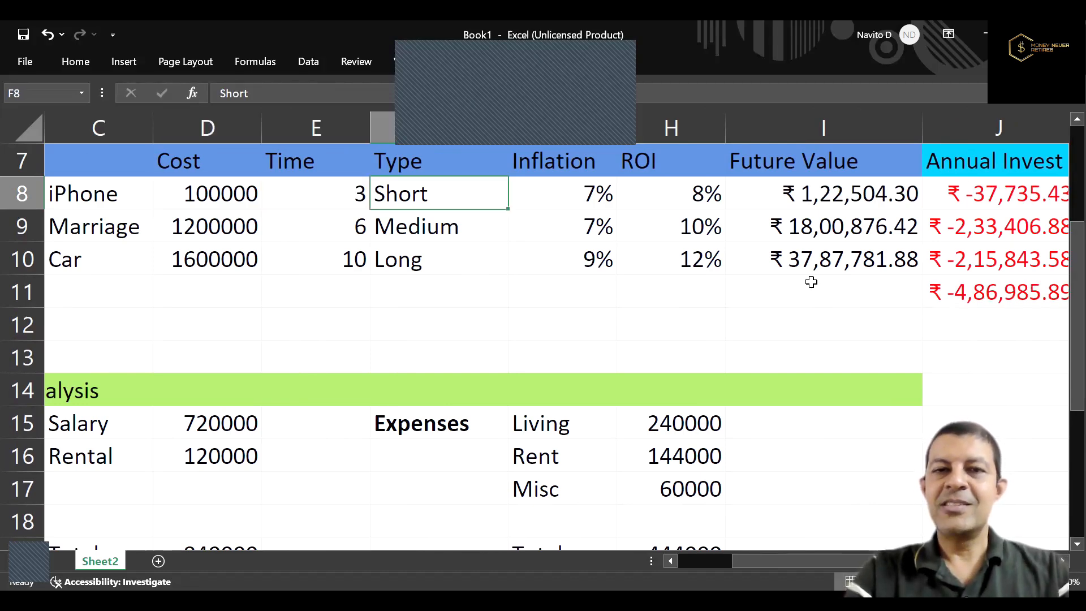
# Check the recalculated annual investments in column J against the surplus in row 21.
pyautogui.press('Right')
pyautogui.press('Right')
pyautogui.press('Right')
pyautogui.press('Right')
pyautogui.press('Right')
pyautogui.press('Down')
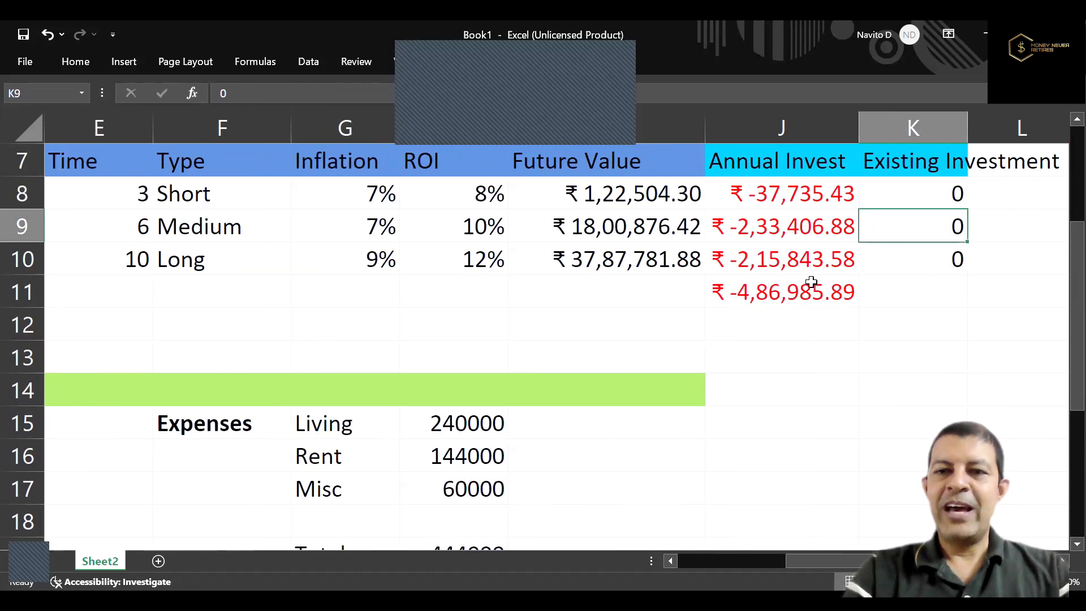
pyautogui.press('Down')
pyautogui.press('Down')
pyautogui.press('Down')
pyautogui.press('Down')
pyautogui.press('Down')
pyautogui.press('Down')
pyautogui.press('Down')
pyautogui.press('Down')
pyautogui.press('Down')
pyautogui.press('Down')
pyautogui.press('Down')
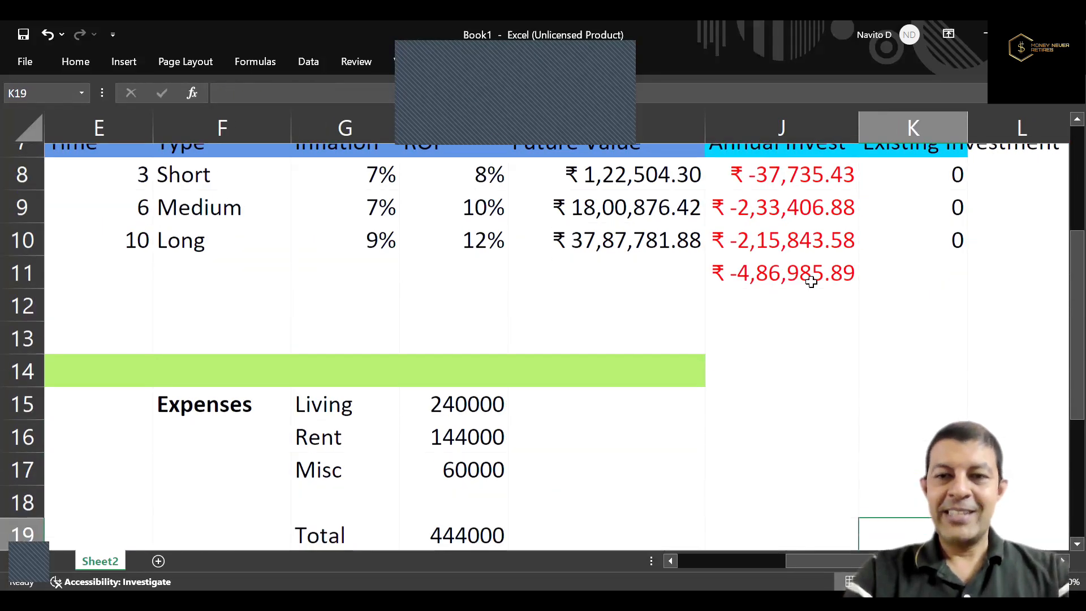
pyautogui.press('Down')
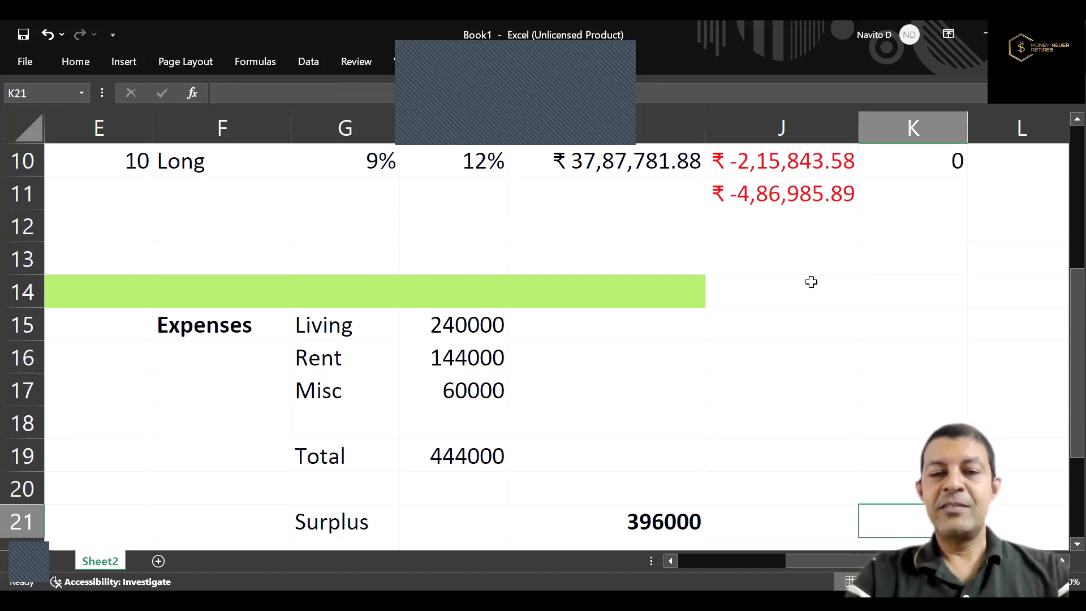
# Set the Marriage goal's cost in D9 to 1000000.
pyautogui.press('Up')
pyautogui.press('Up')
pyautogui.press('Up')
pyautogui.press('Up')
pyautogui.press('Up')
pyautogui.press('Up')
pyautogui.press('Up')
pyautogui.press('Up')
pyautogui.press('Up')
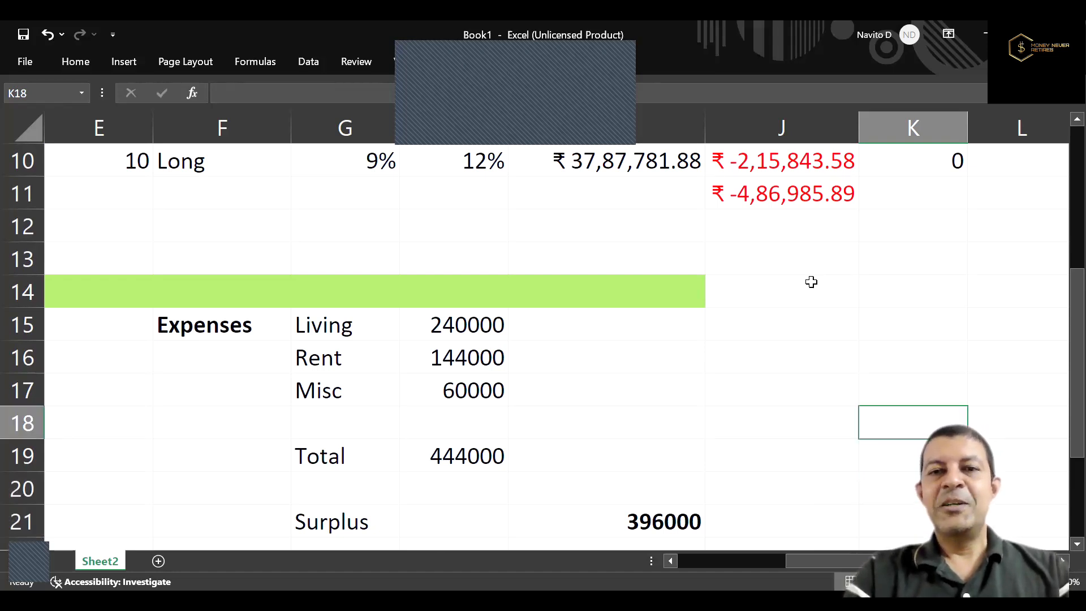
pyautogui.press('Up')
pyautogui.press('Up')
pyautogui.press('Up')
pyautogui.press('Up')
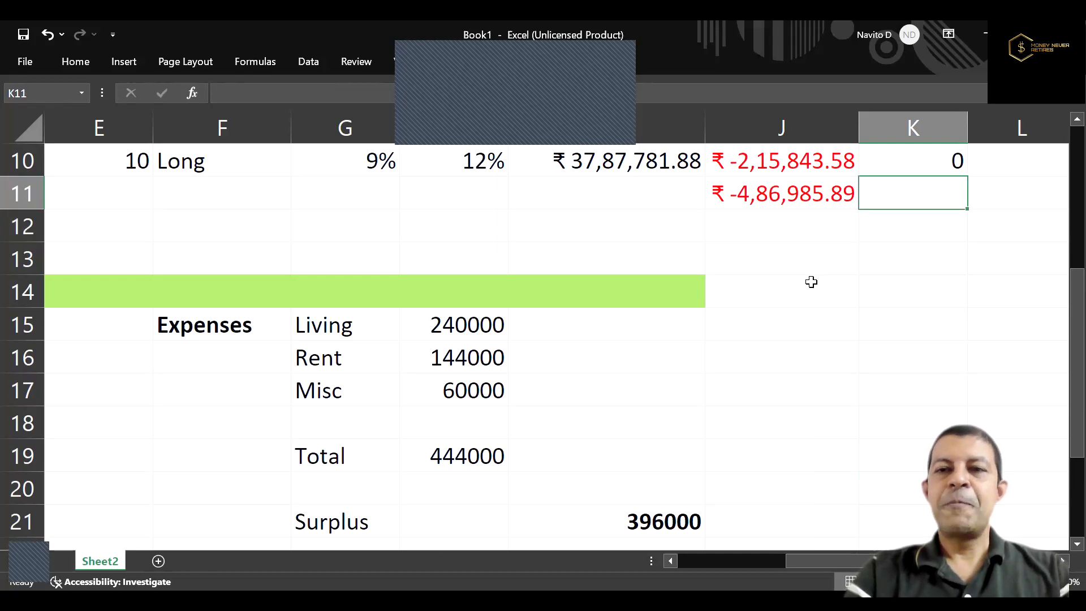
pyautogui.press('Left')
pyautogui.press('Left')
pyautogui.press('Left')
pyautogui.press('Down')
pyautogui.press('Left')
pyautogui.press('Left')
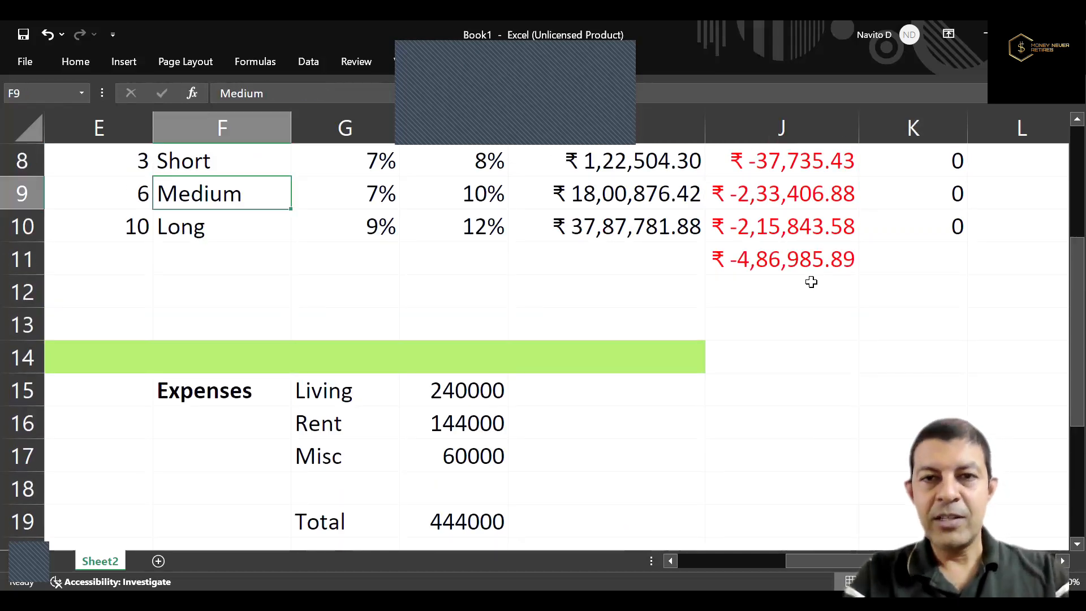
pyautogui.press('Left')
pyautogui.press('Left')
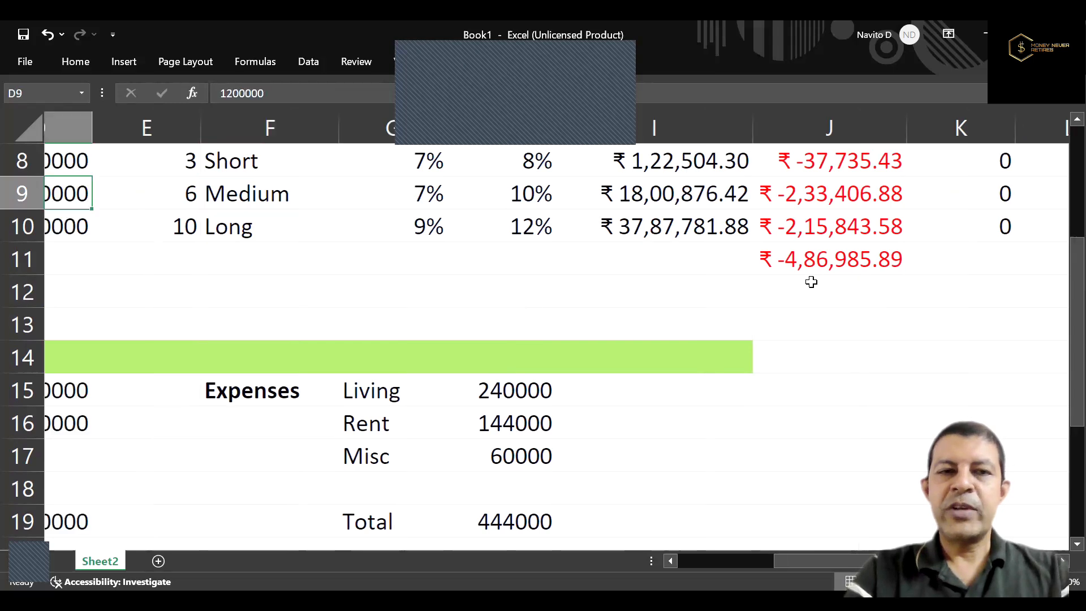
pyautogui.press('Left')
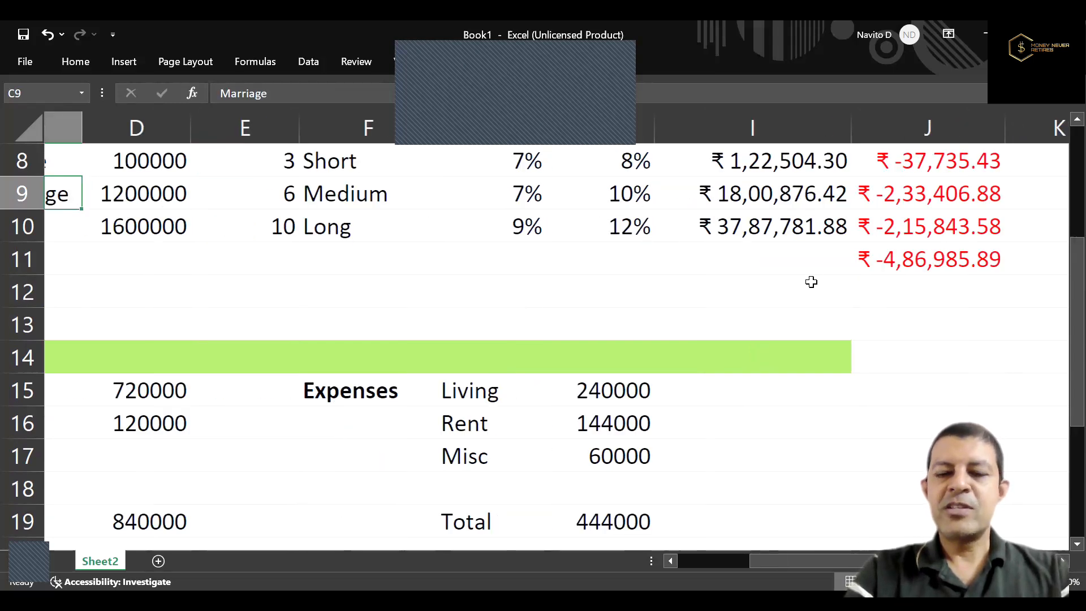
pyautogui.press('Right')
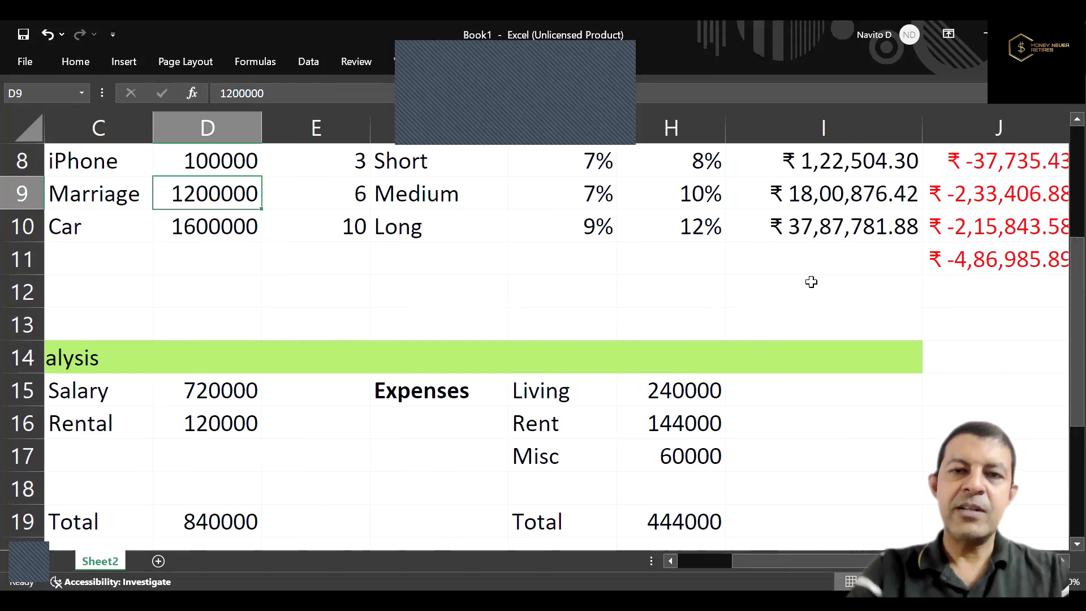
pyautogui.write('1000000')
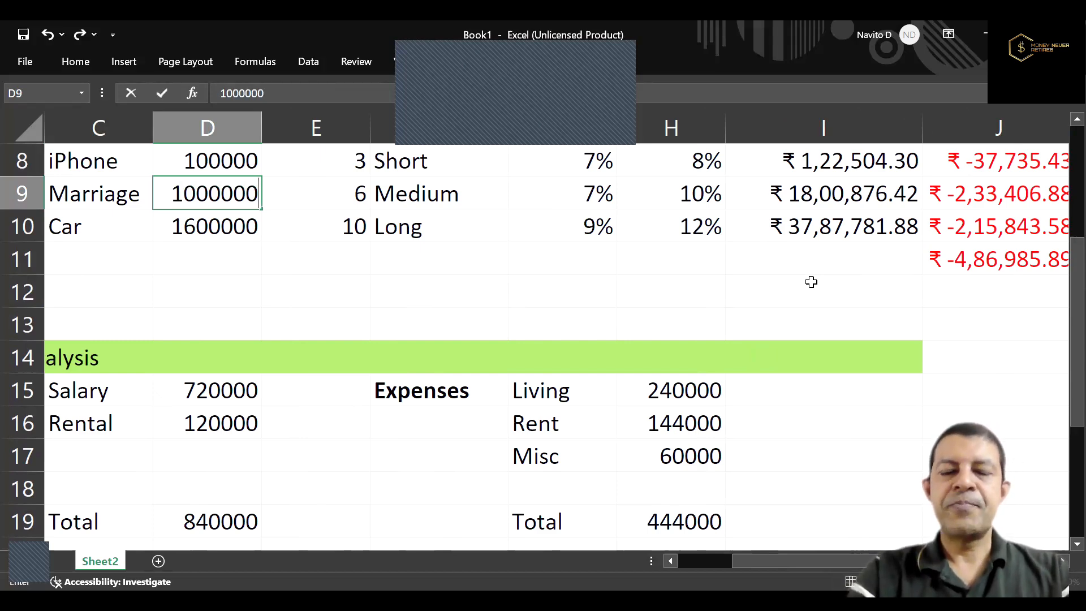
pyautogui.press('Return')
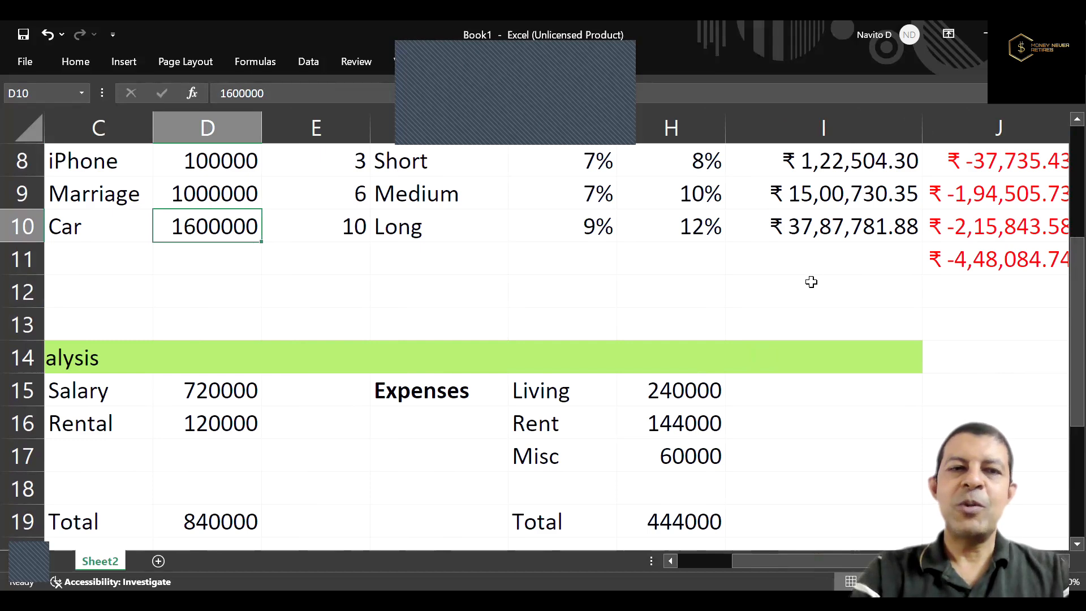
# Set the Car goal's cost in D10 to 1000000.
pyautogui.press('F2')
pyautogui.press('Left')
pyautogui.press('Left')
pyautogui.press('Left')
pyautogui.press('Left')
pyautogui.press('Left')
pyautogui.press('BackSpace')
pyautogui.write('0')
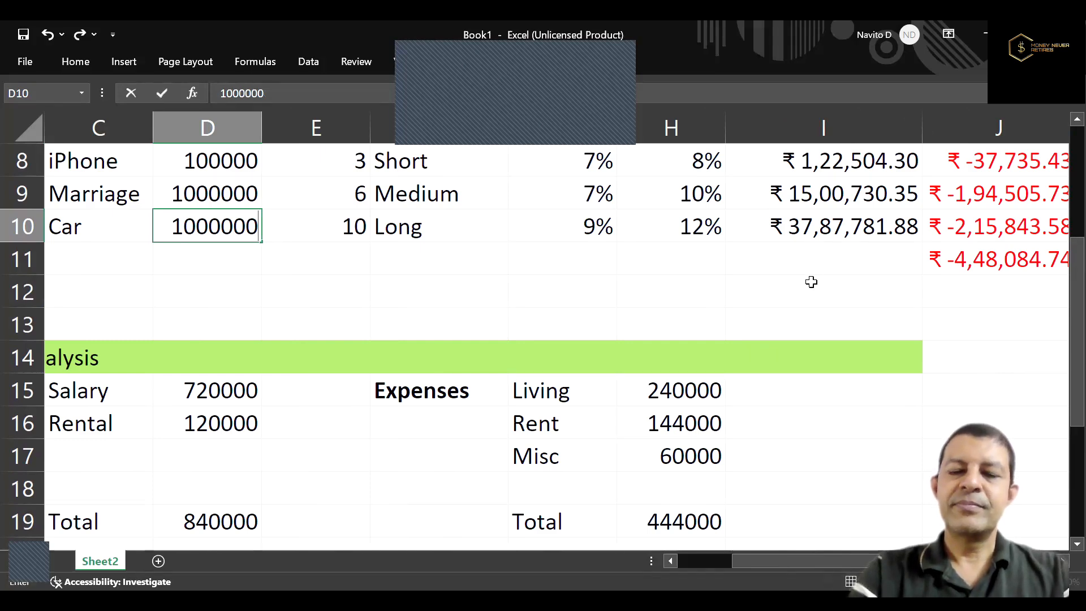
pyautogui.press('Return')
# Compare the recalculated total annual investment in J11 with the surplus in I21, and review the liabilities rows below it.
pyautogui.press('Right')
pyautogui.press('Right')
pyautogui.press('Right')
pyautogui.press('Right')
pyautogui.press('Right')
pyautogui.press('Right')
pyautogui.press('Right')
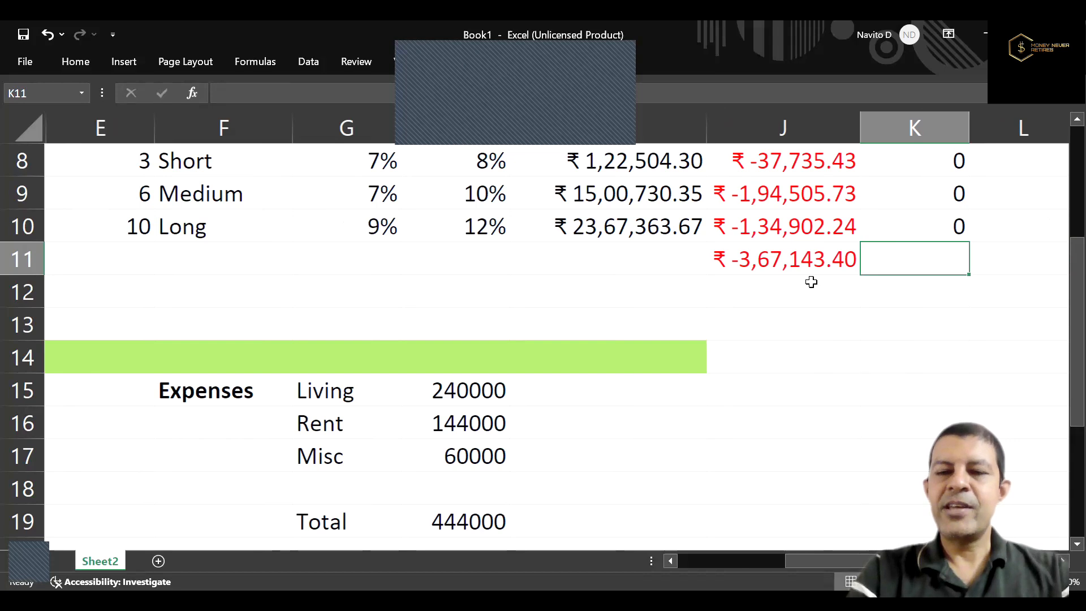
pyautogui.press('Down')
pyautogui.press('Down')
pyautogui.press('Down')
pyautogui.press('Down')
pyautogui.press('Down')
pyautogui.press('Down')
pyautogui.press('Down')
pyautogui.press('Down')
pyautogui.press('Down')
pyautogui.press('Down')
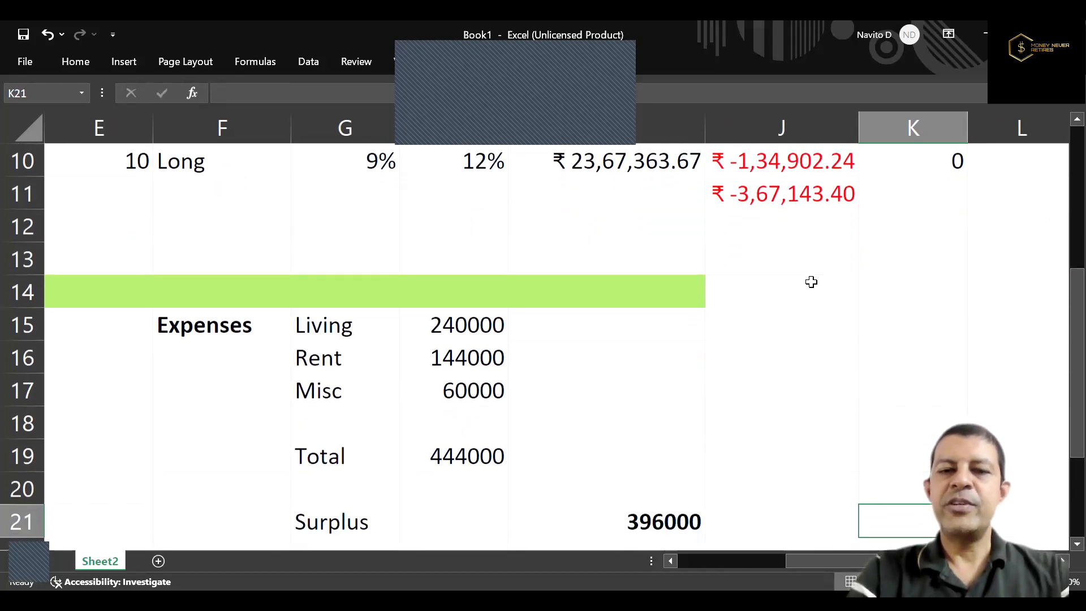
pyautogui.press('Left')
pyautogui.press('Left')
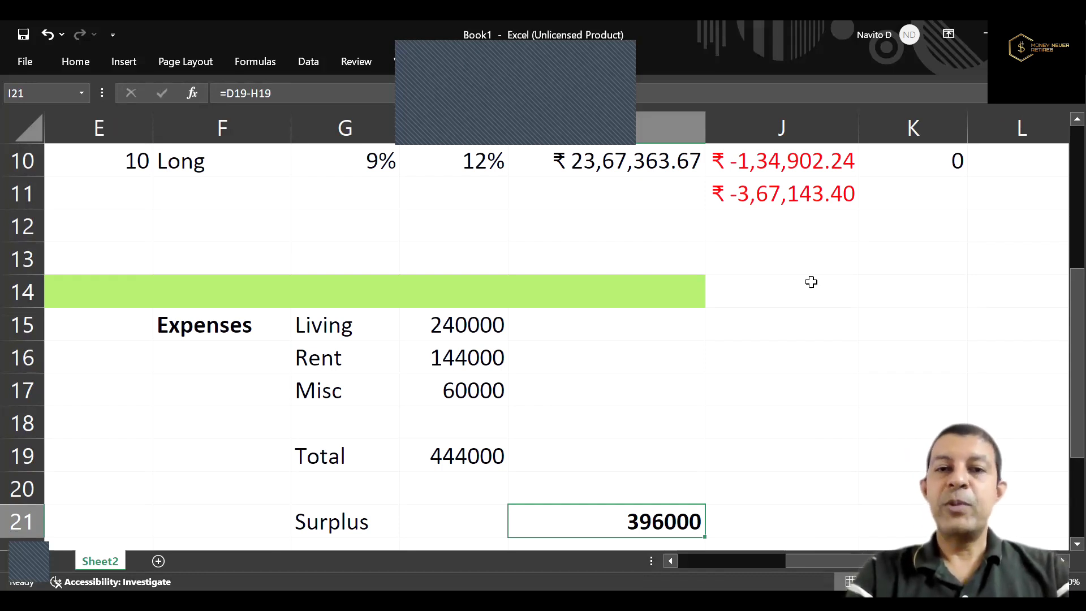
pyautogui.press('Down')
pyautogui.press('Down')
pyautogui.press('Down')
pyautogui.press('Down')
pyautogui.press('Down')
pyautogui.press('Down')
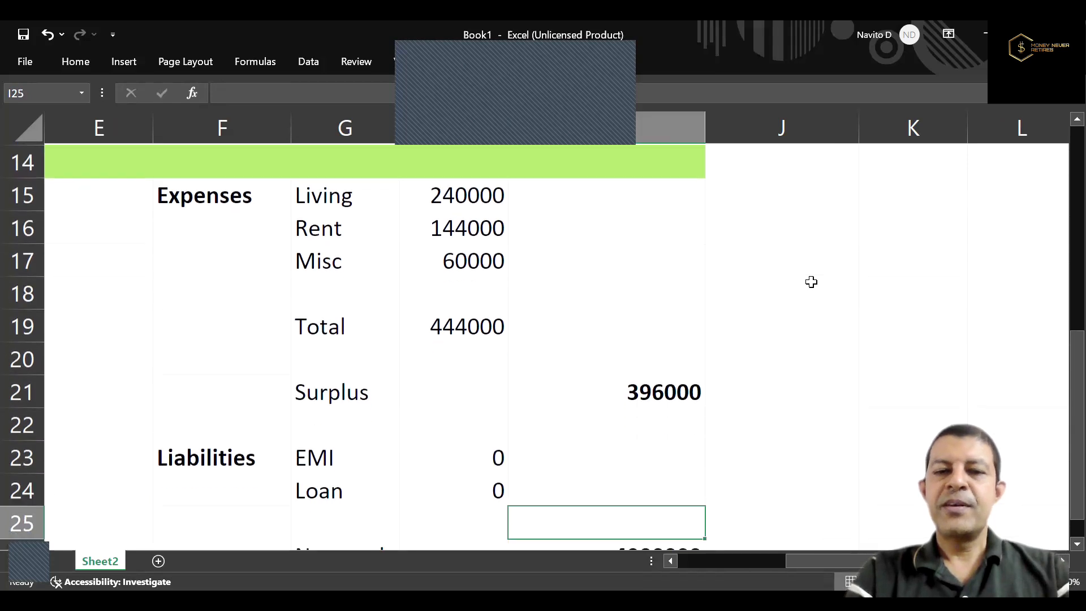
# Enter a formula in K10 that allocates 50% of the mutual fund asset in D24 as the Car goal's existing investment.
pyautogui.press('Up')
pyautogui.press('Up')
pyautogui.press('Up')
pyautogui.press('Up')
pyautogui.press('Up')
pyautogui.press('Up')
pyautogui.press('Up')
pyautogui.press('Up')
pyautogui.press('Up')
pyautogui.press('Up')
pyautogui.press('Up')
pyautogui.press('Up')
pyautogui.press('Up')
pyautogui.press('Up')
pyautogui.press('Up')
pyautogui.press('Up')
pyautogui.press('Up')
pyautogui.press('Up')
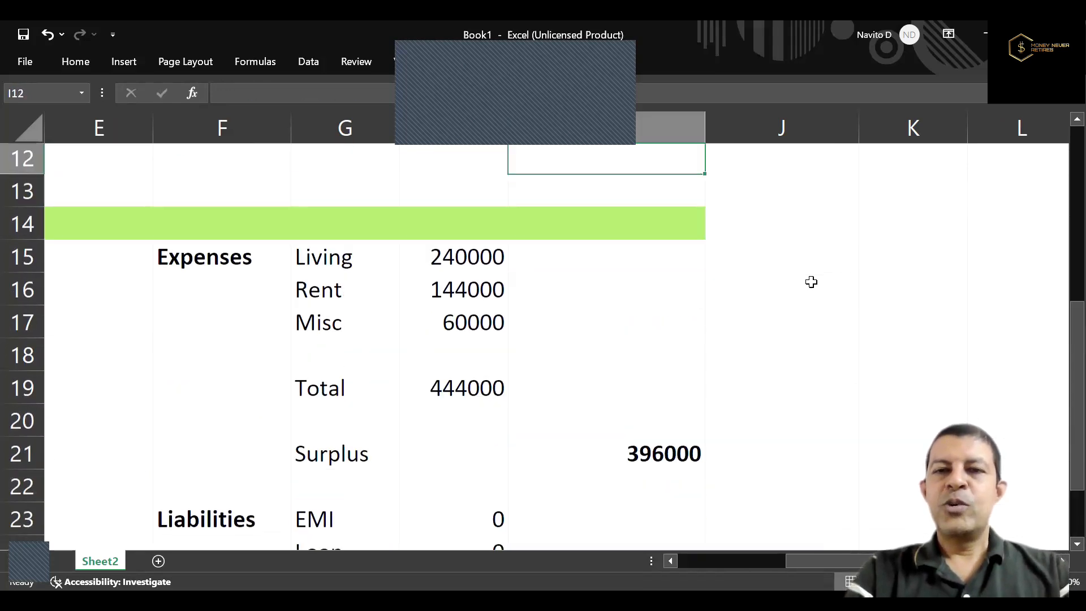
pyautogui.press('Down')
pyautogui.press('Right')
pyautogui.press('Right')
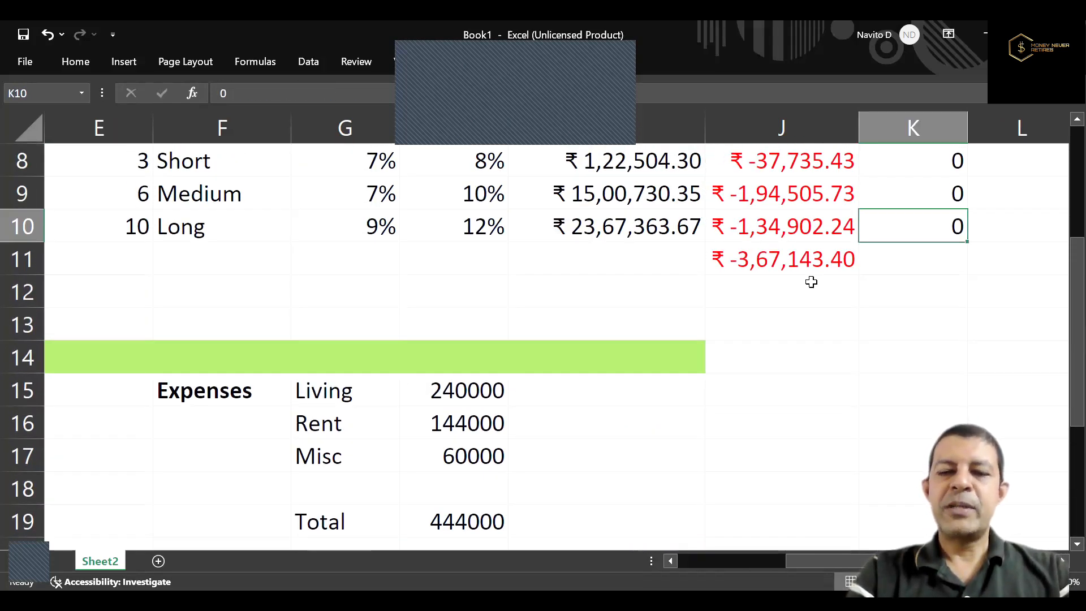
pyautogui.write('=')
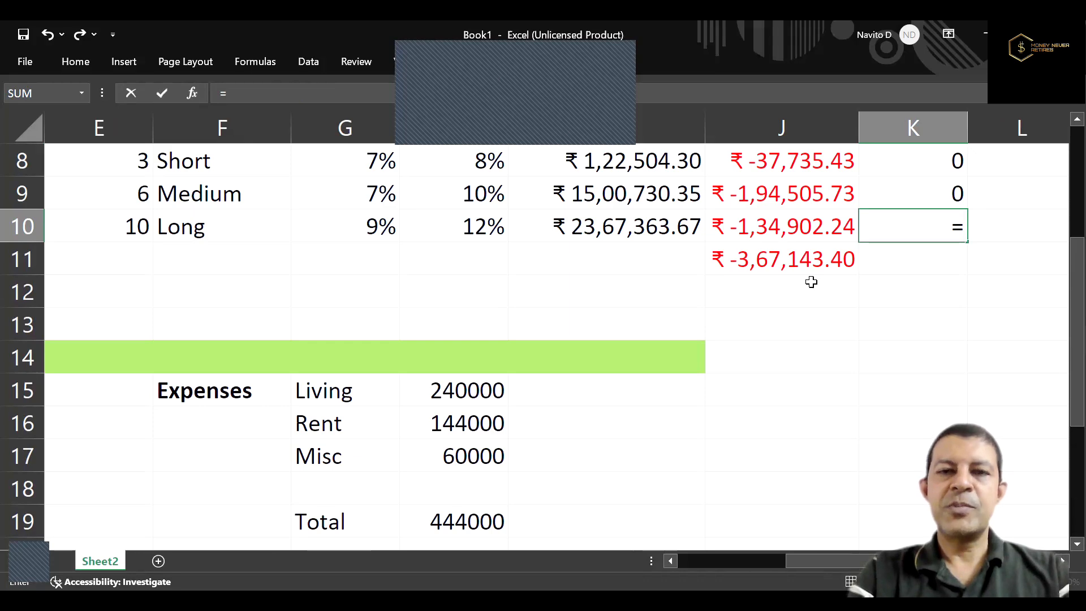
pyautogui.write('50%')
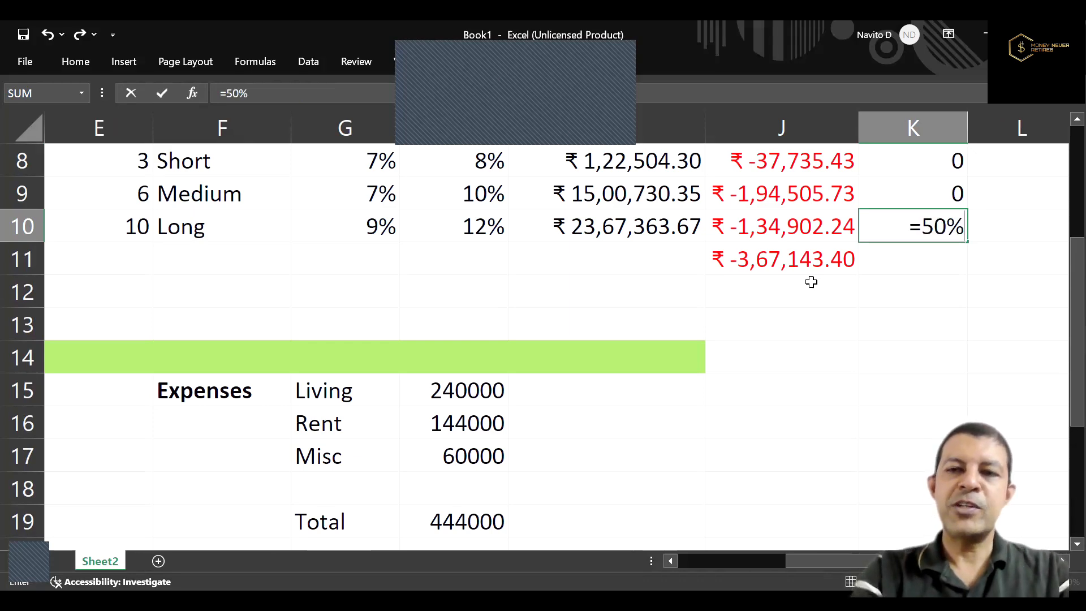
pyautogui.write('*')
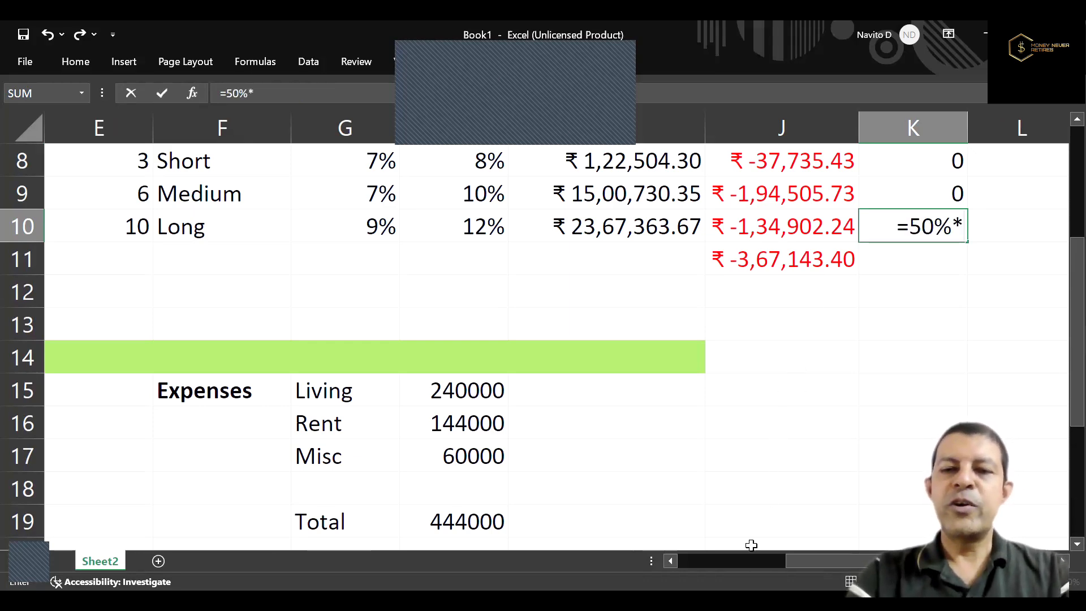
pyautogui.moveTo(794, 561); pyautogui.dragTo(710, 560)
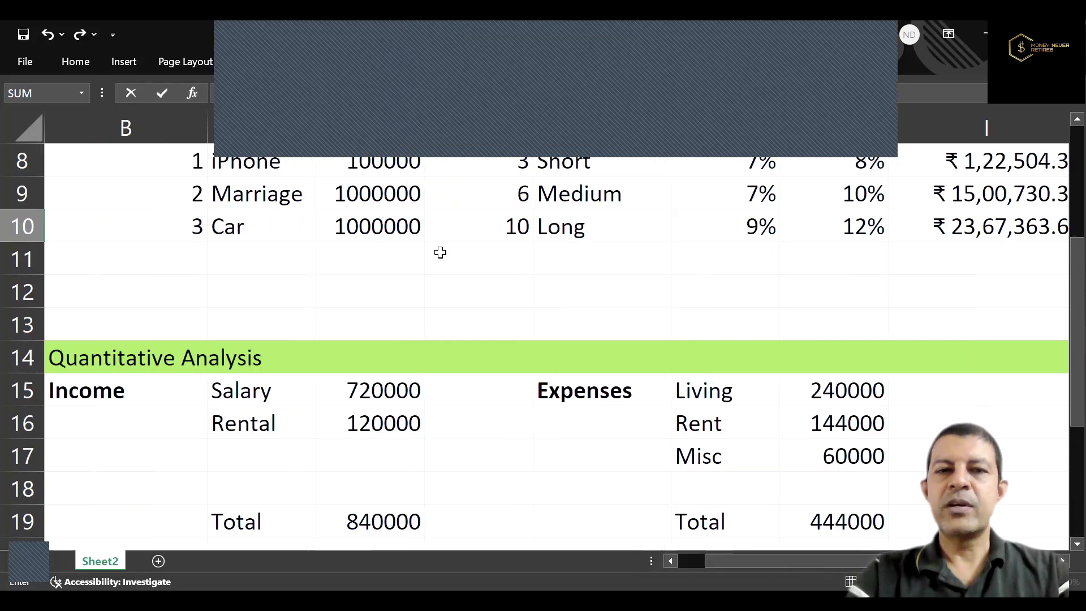
pyautogui.scroll(-2, 436, 305)
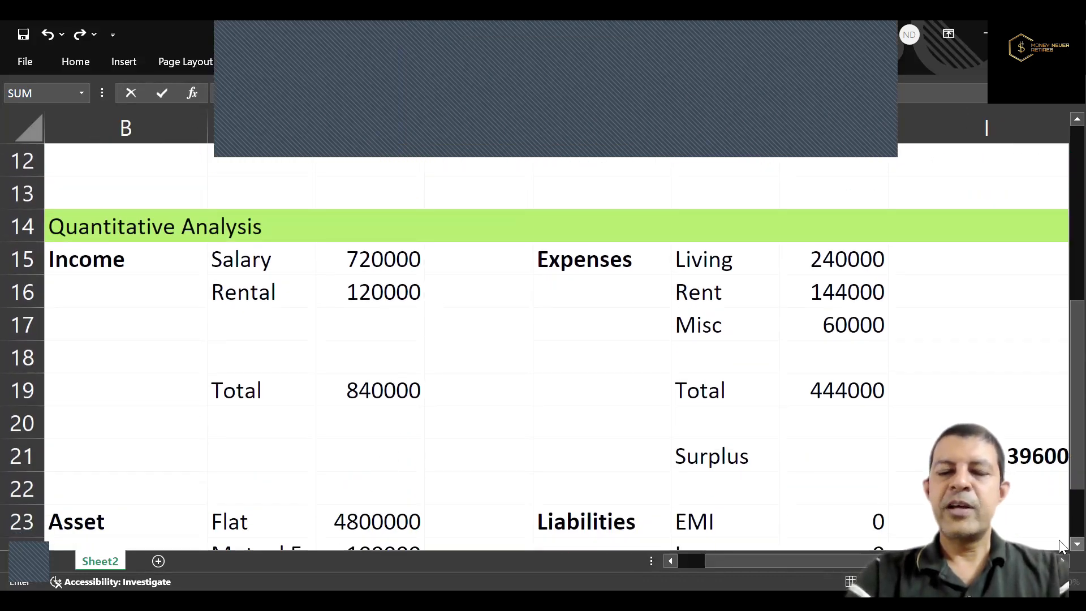
pyautogui.scroll(-1, 1062, 547)
pyautogui.click(384, 453)
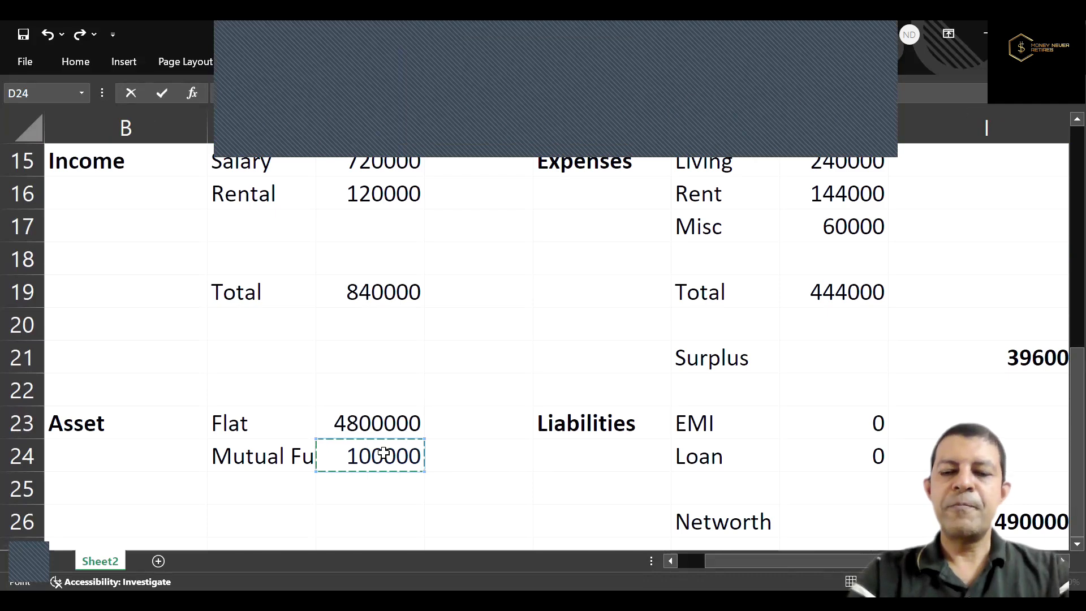
pyautogui.press('Tab')
pyautogui.press('Up')
pyautogui.scroll(1, 383, 452)
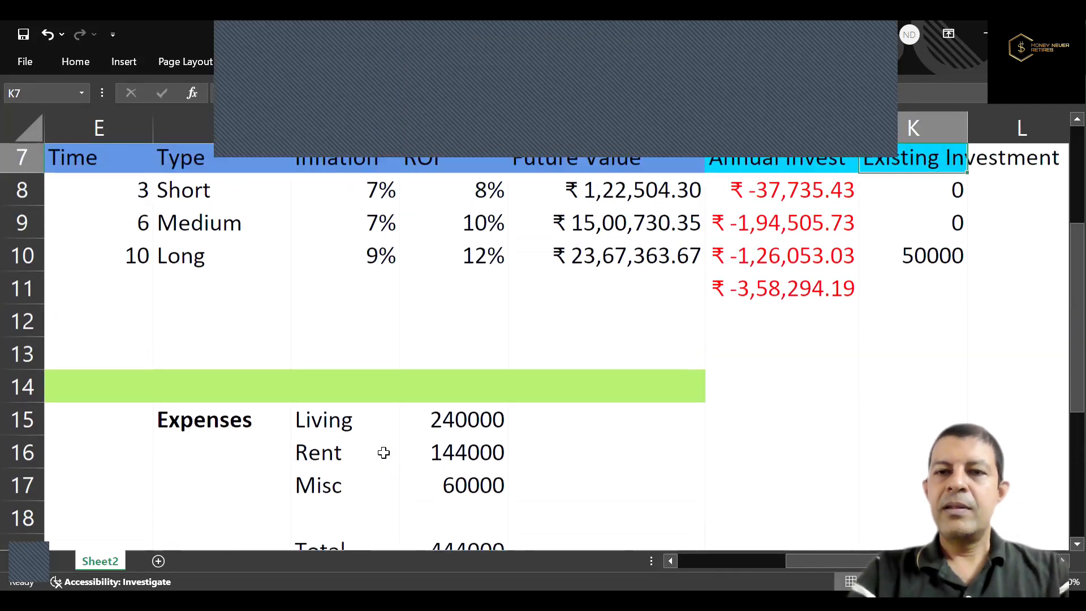
# Inspect the Car goal's PMT formula in J10 without changing it.
pyautogui.click(815, 253)
pyautogui.doubleClick(815, 253)
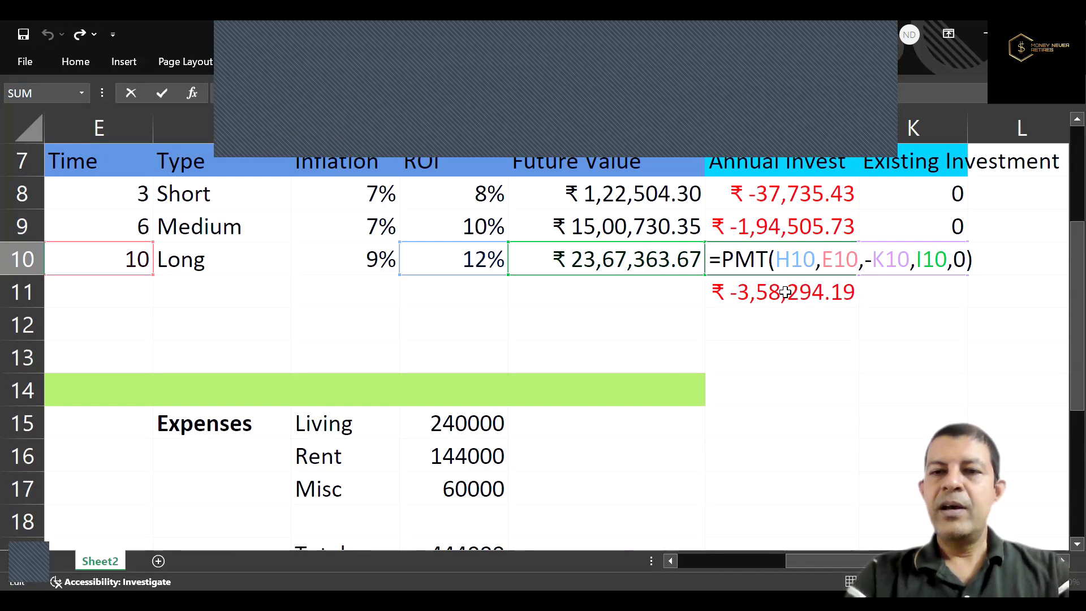
pyautogui.press('Return')
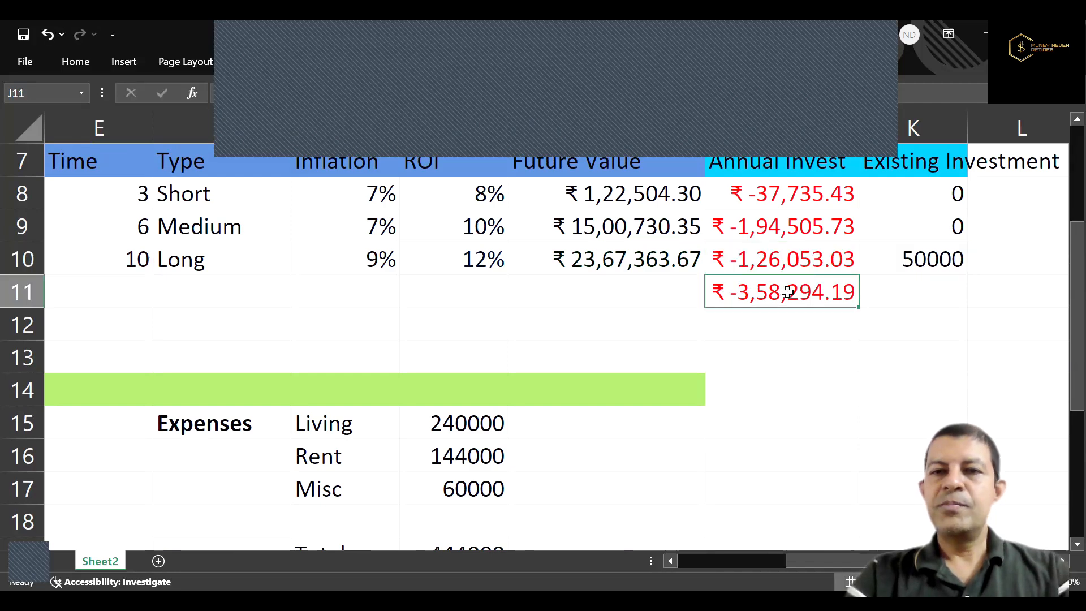
# Undo and redo the existing investment entry in K10 to compare its effect on the Car goal's annual investment.
pyautogui.click(910, 257)
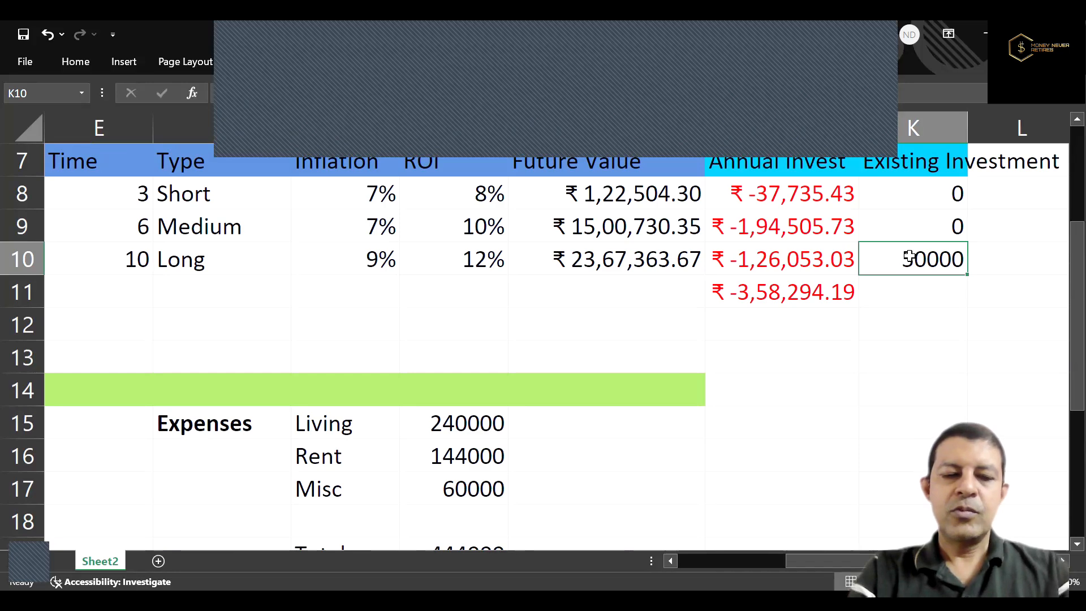
pyautogui.hotkey('ctrl', 'z')
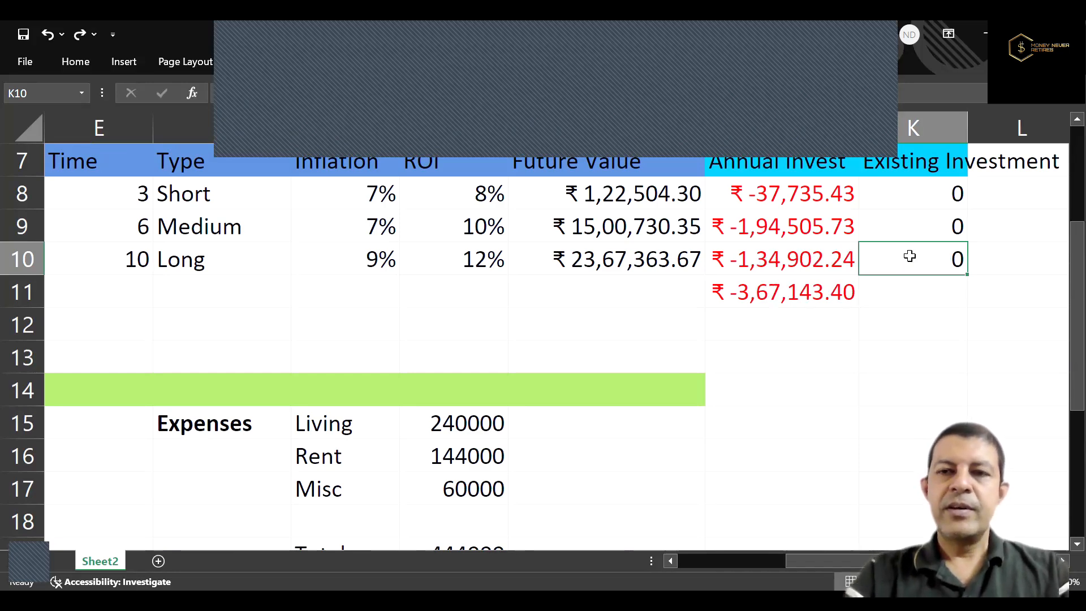
pyautogui.click(82, 36)
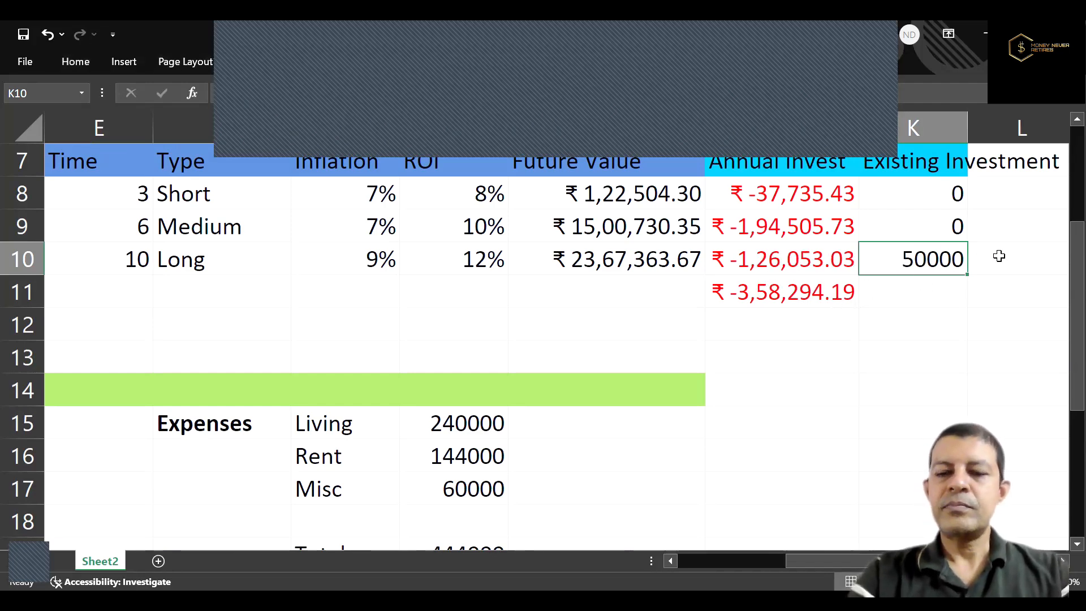
# Review the Car goal's row 10 from its goal number across to its existing investment in K10.
pyautogui.press('Right')
pyautogui.press('Down')
pyautogui.press('Down')
pyautogui.press('Down')
pyautogui.press('Up')
pyautogui.press('Up')
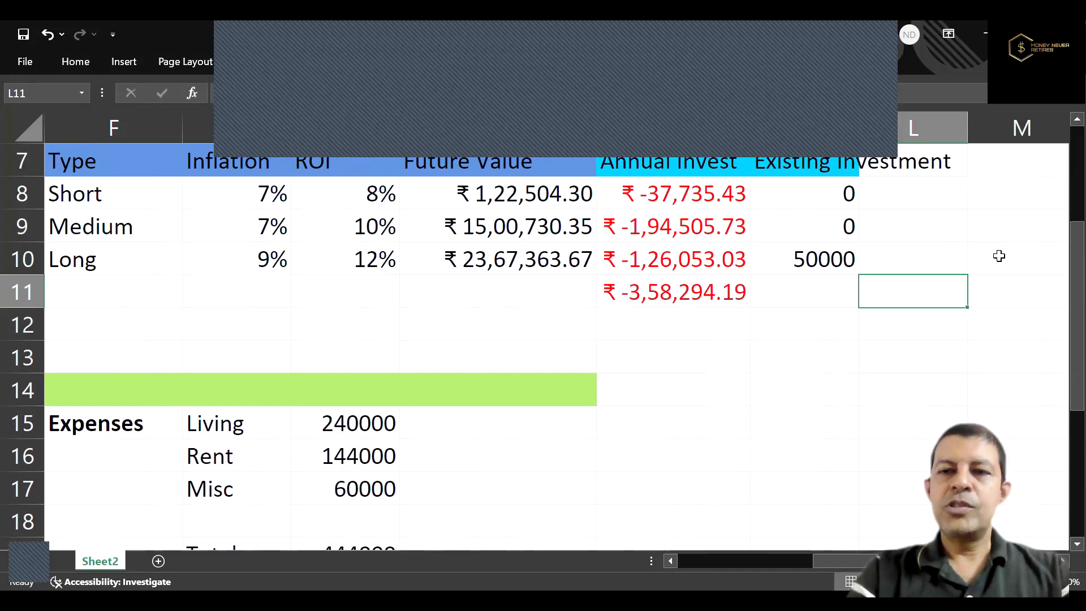
pyautogui.press('Up')
pyautogui.press('Left')
pyautogui.press('Left')
pyautogui.press('Left')
pyautogui.press('Left')
pyautogui.press('Left')
pyautogui.press('Left')
pyautogui.press('Left')
pyautogui.press('Left')
pyautogui.press('Left')
pyautogui.press('Left')
pyautogui.press('Left')
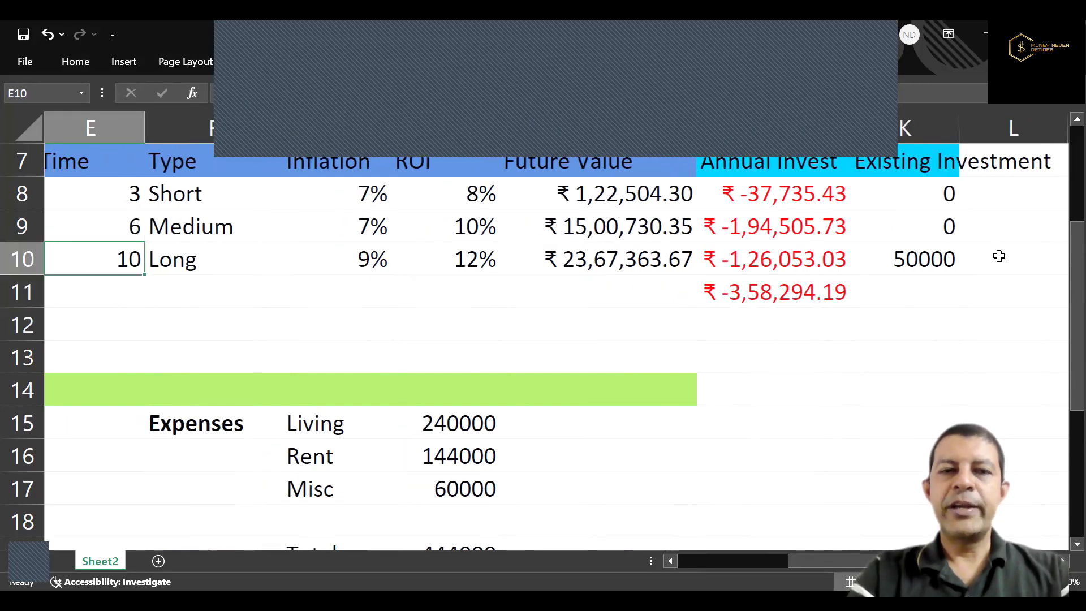
pyautogui.press('Right')
pyautogui.press('Right')
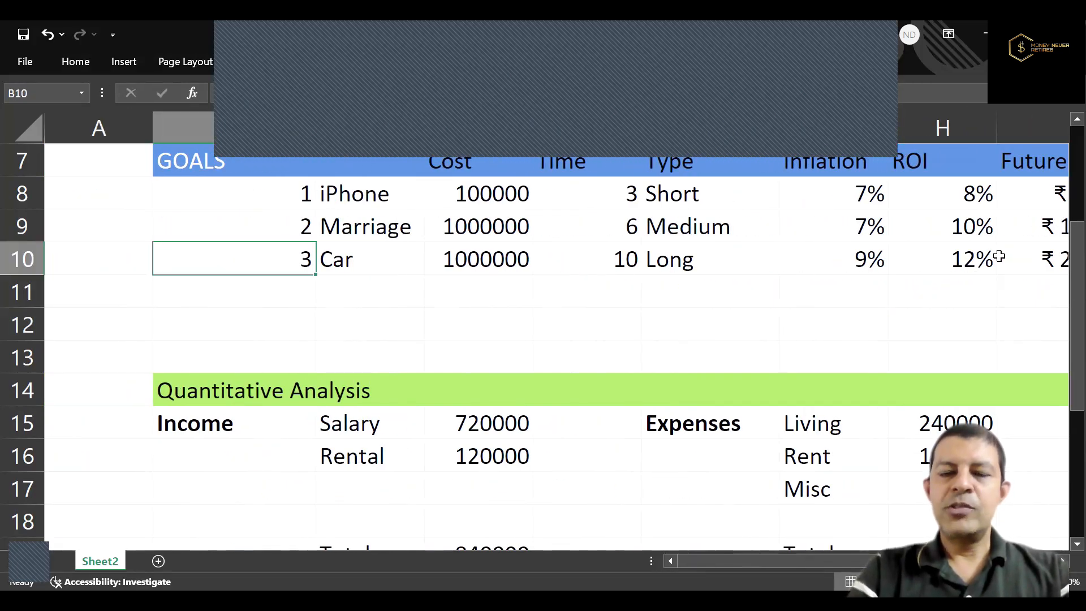
pyautogui.press('Right')
pyautogui.press('Right')
pyautogui.press('Right')
pyautogui.press('Right')
pyautogui.press('Right')
pyautogui.press('Right')
pyautogui.press('Right')
pyautogui.press('Right')
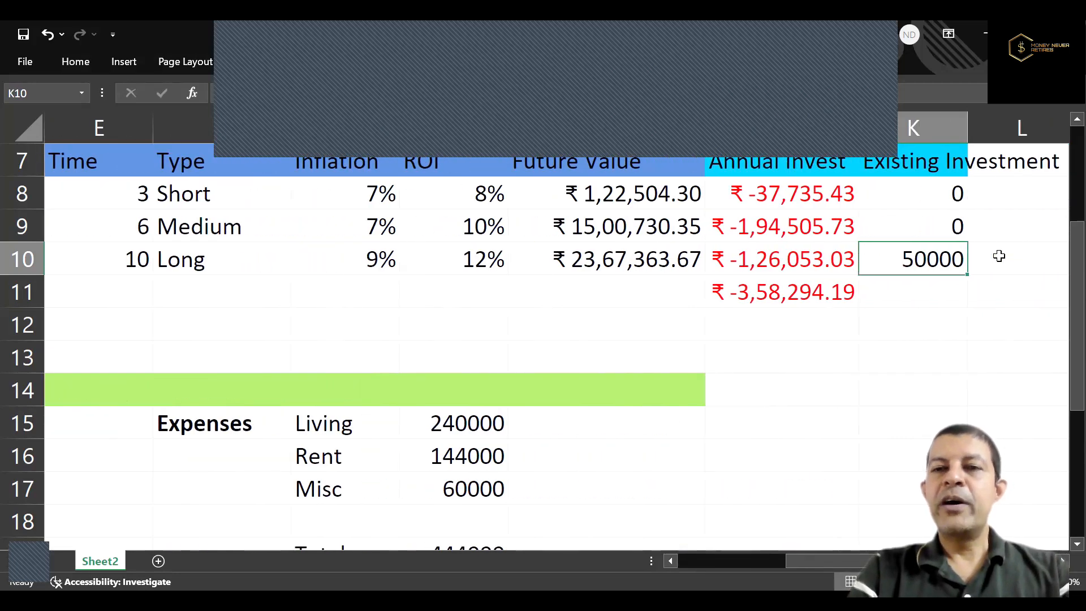
# Enter 1 in D25, directly below the mutual fund asset value.
pyautogui.press('Right')
pyautogui.press('Down')
pyautogui.press('Down')
pyautogui.press('Down')
pyautogui.press('Down')
pyautogui.press('Down')
pyautogui.press('Down')
pyautogui.press('Down')
pyautogui.press('Down')
pyautogui.press('Down')
pyautogui.press('Down')
pyautogui.press('Down')
pyautogui.press('Down')
pyautogui.press('Down')
pyautogui.press('Down')
pyautogui.press('Down')
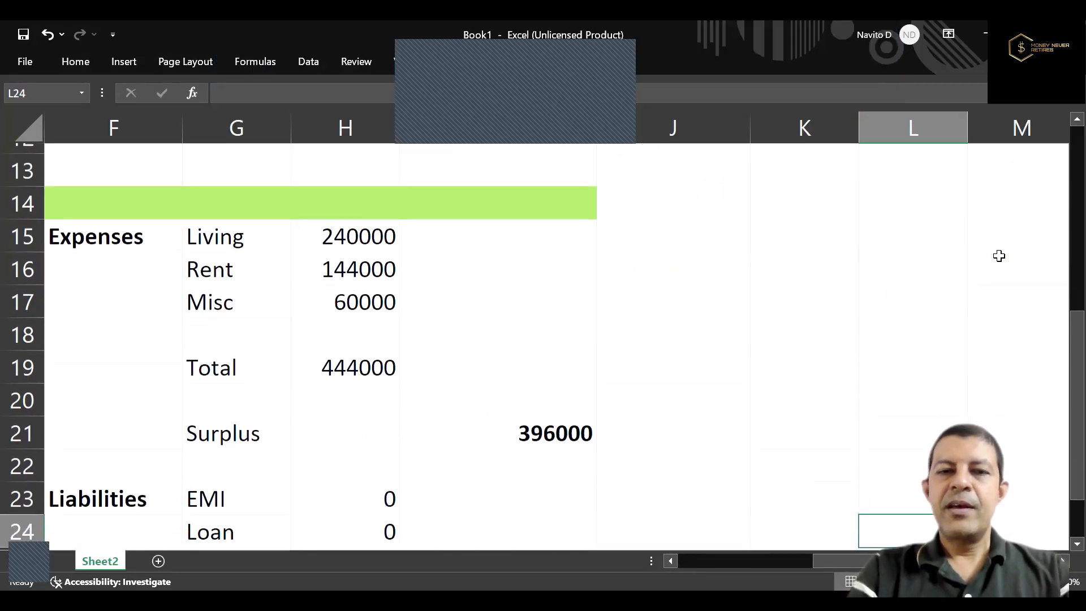
pyautogui.press('Left')
pyautogui.press('Left')
pyautogui.press('Left')
pyautogui.press('Left')
pyautogui.press('Left')
pyautogui.press('Left')
pyautogui.press('Left')
pyautogui.press('Left')
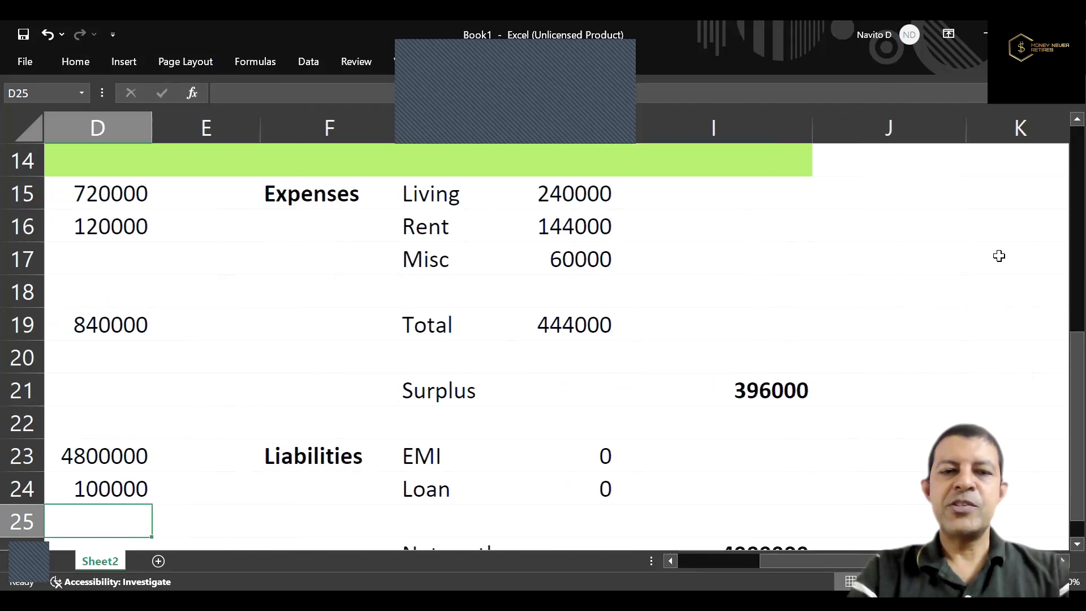
pyautogui.write('1')
# Check the recalculated net worth in I26 below the liabilities.
pyautogui.press('Right')
pyautogui.press('Right')
pyautogui.press('Right')
pyautogui.press('Right')
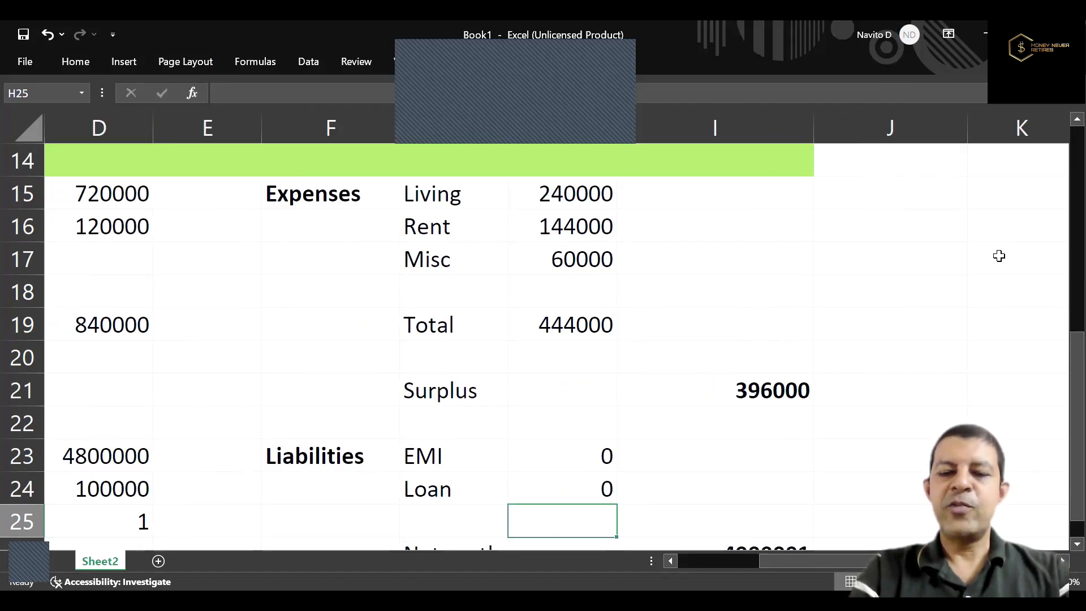
pyautogui.press('Down')
pyautogui.press('Down')
pyautogui.press('Down')
pyautogui.press('Down')
pyautogui.press('Up')
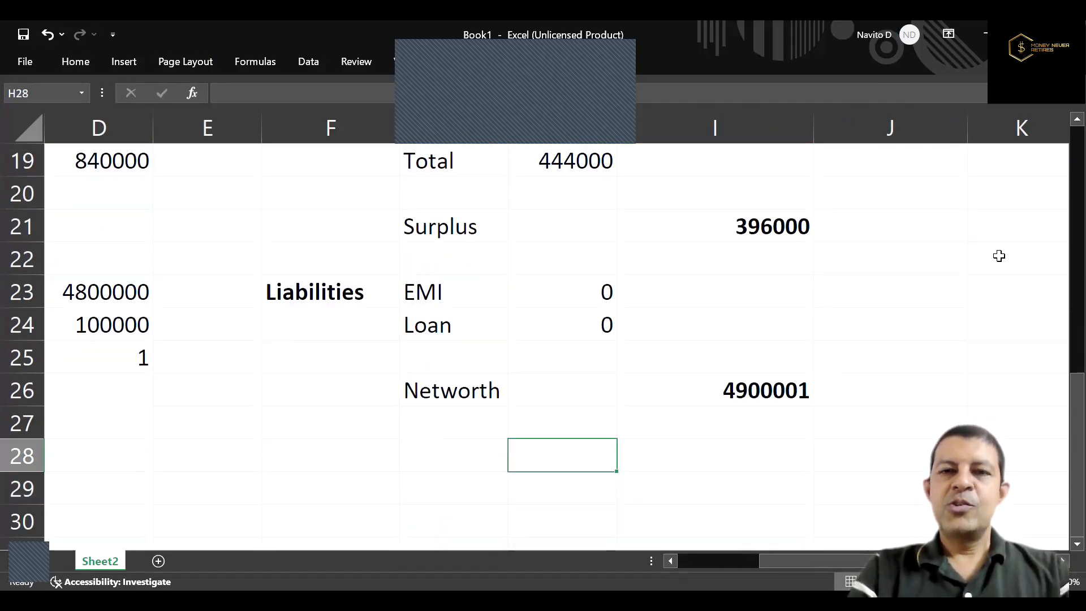
# Review the Insurance and Emergency entries in the profile block above the goals table.
pyautogui.press('Up')
pyautogui.press('Up')
pyautogui.press('Up')
pyautogui.press('Up')
pyautogui.press('Up')
pyautogui.press('Up')
pyautogui.press('Up')
pyautogui.press('Up')
pyautogui.press('Up')
pyautogui.press('Up')
pyautogui.press('Up')
pyautogui.press('Up')
pyautogui.press('Up')
pyautogui.press('Up')
pyautogui.press('Up')
pyautogui.press('Up')
pyautogui.press('Up')
pyautogui.press('Up')
pyautogui.press('Up')
pyautogui.press('Up')
pyautogui.press('Left')
pyautogui.press('Left')
pyautogui.press('Left')
pyautogui.press('Left')
pyautogui.press('Left')
pyautogui.press('Left')
pyautogui.press('Left')
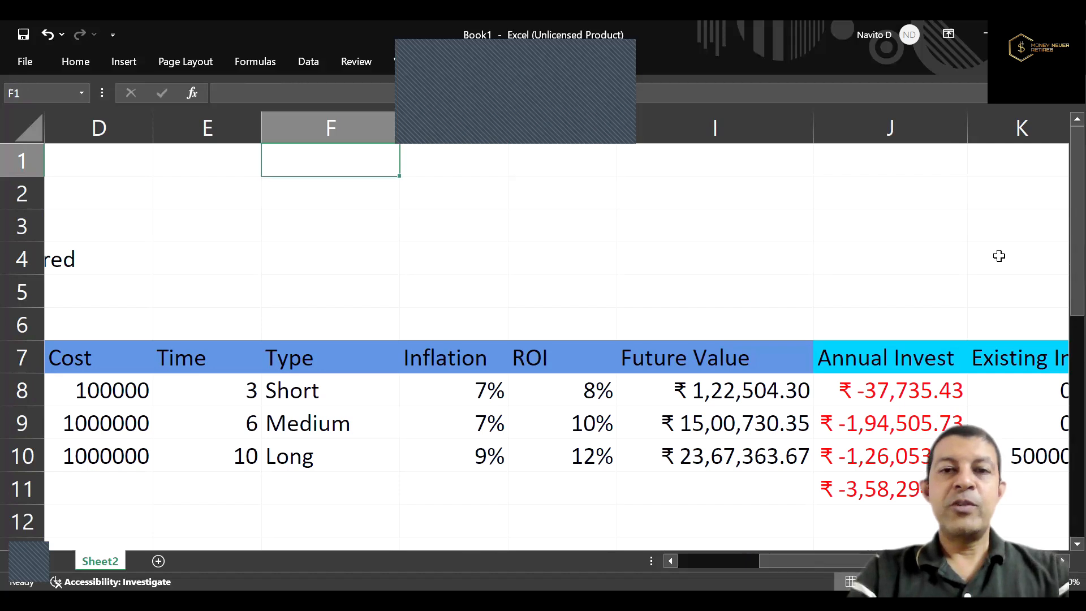
pyautogui.press('Down')
pyautogui.press('Down')
pyautogui.press('Down')
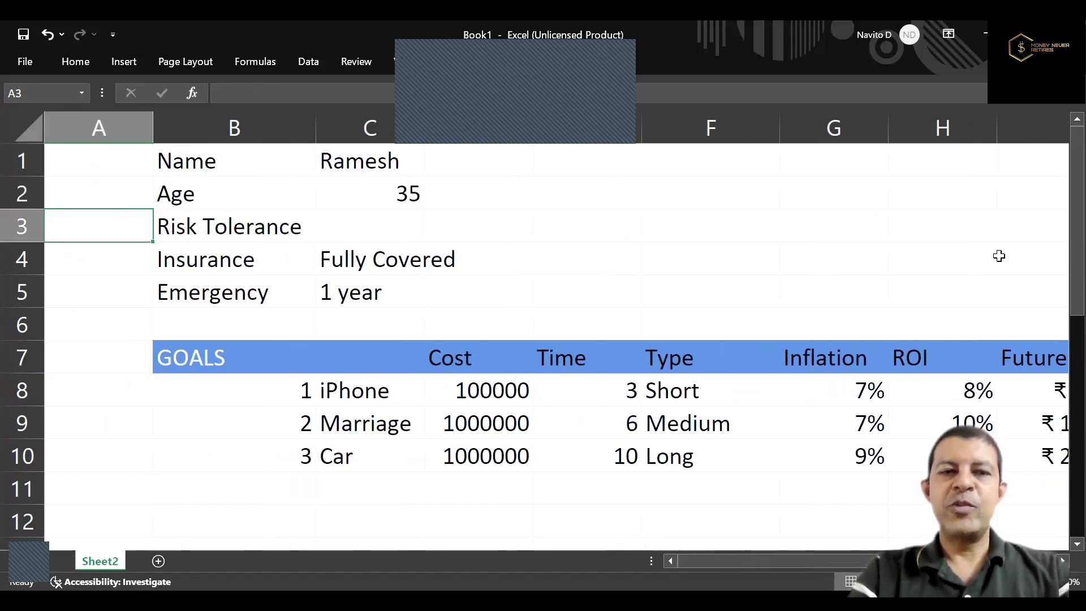
pyautogui.press('Right')
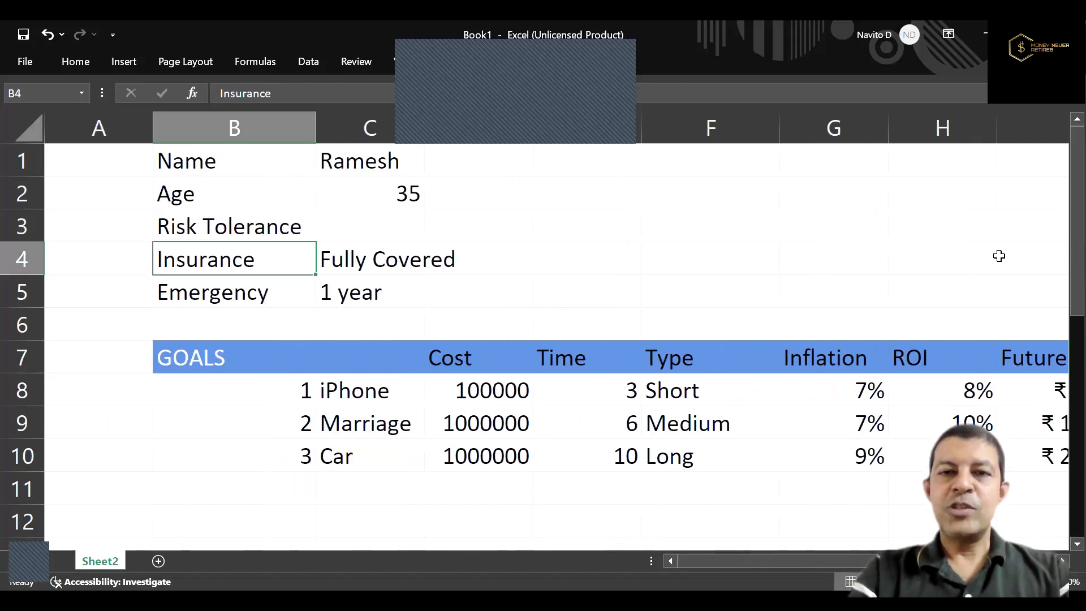
pyautogui.press('Down')
pyautogui.press('Right')
pyautogui.press('Up')
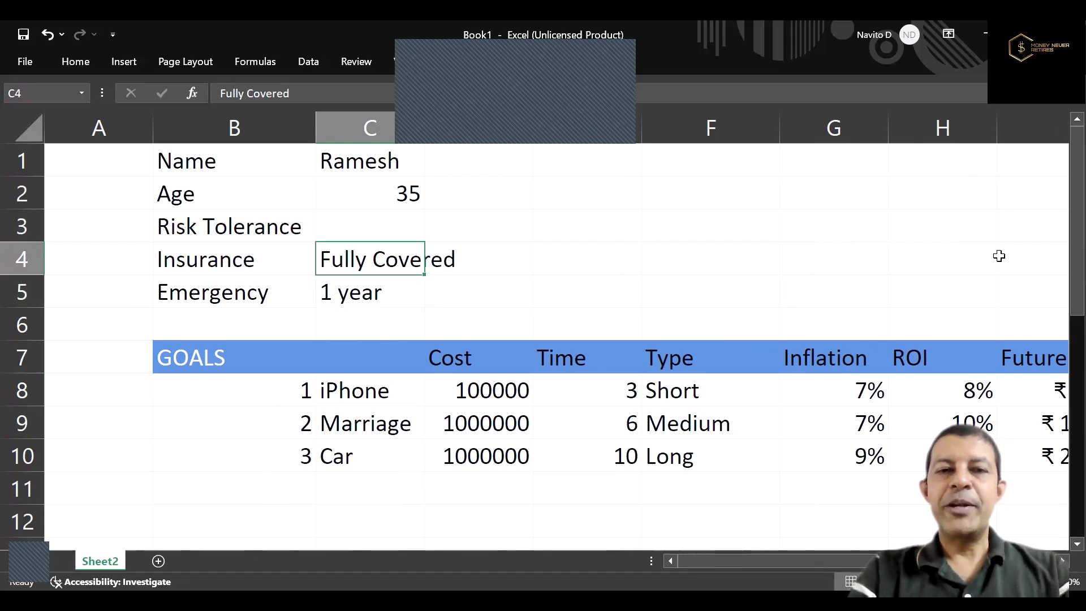
pyautogui.press('Down')
pyautogui.press('Up')
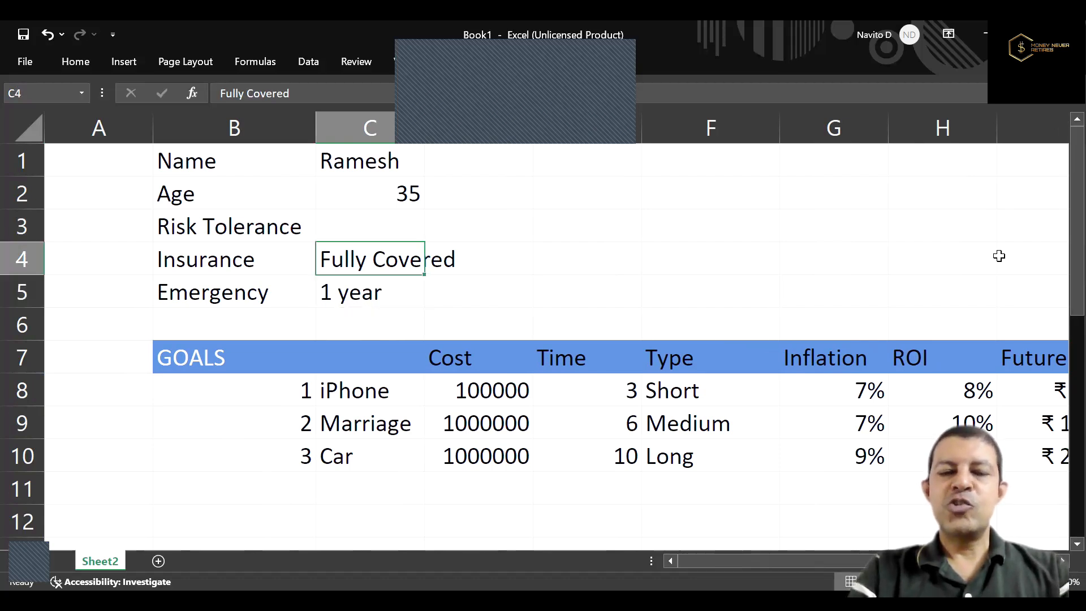
# Enter "Health & Term" in D4, beside the Fully Covered insurance entry.
pyautogui.press('Right')
pyautogui.write('Health')
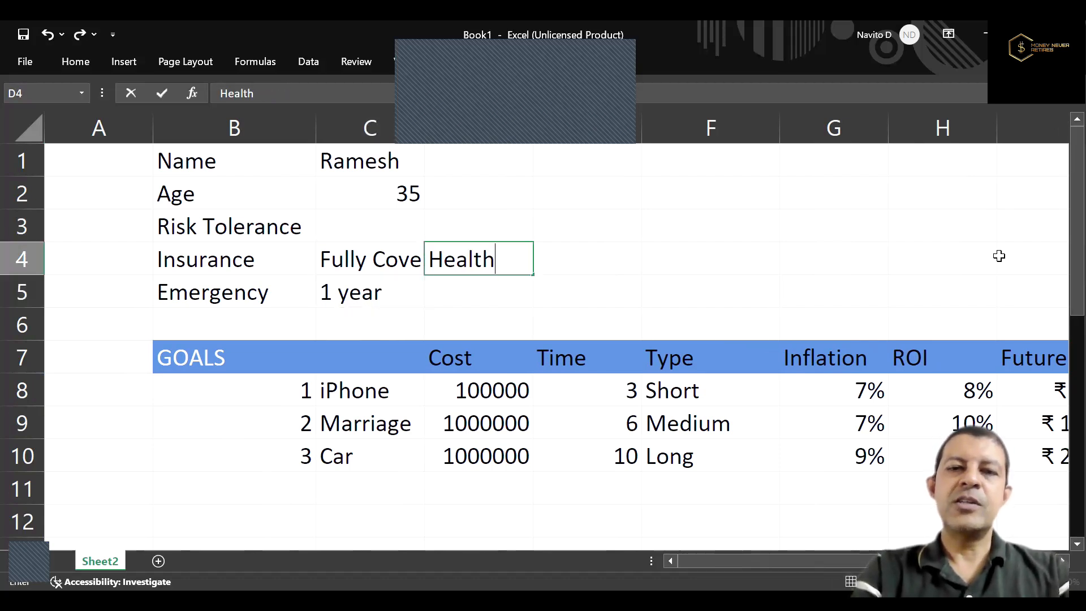
pyautogui.write(' & Ter')
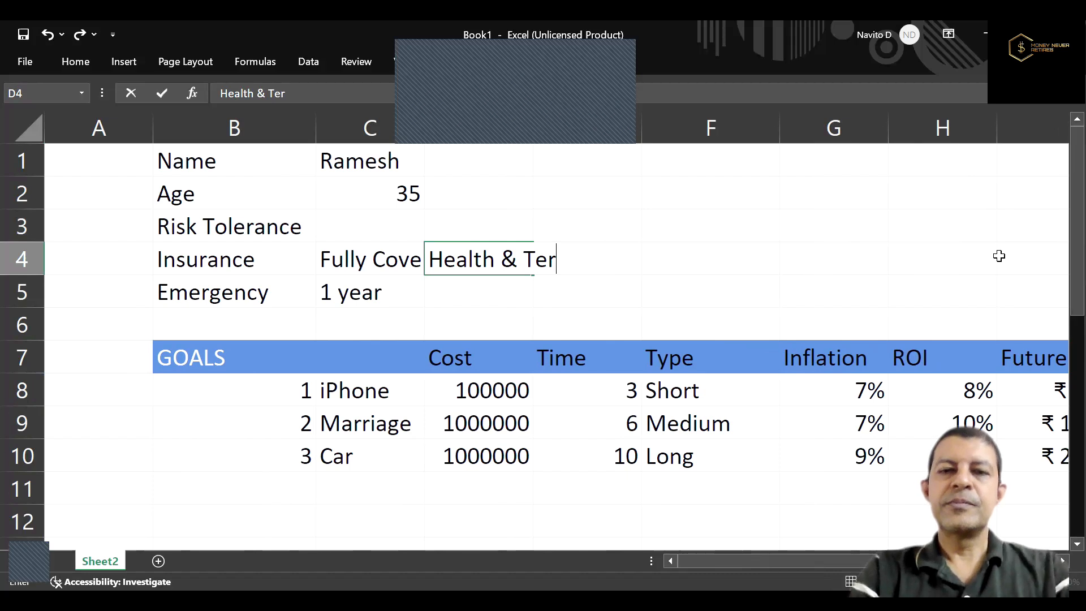
pyautogui.write('m')
pyautogui.press('Return')
pyautogui.press('Up')
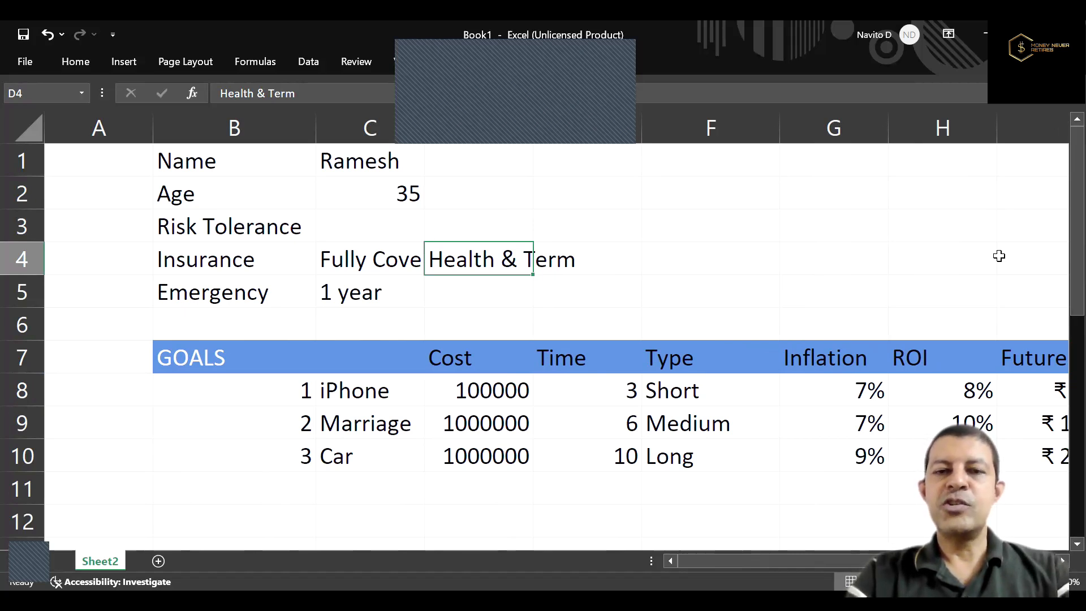
# Look over the goals table's columns across to Future Value and Annual Invest, returning to the GOALS heading in row 7.
pyautogui.press('Right')
pyautogui.press('Right')
pyautogui.press('Right')
pyautogui.press('Down')
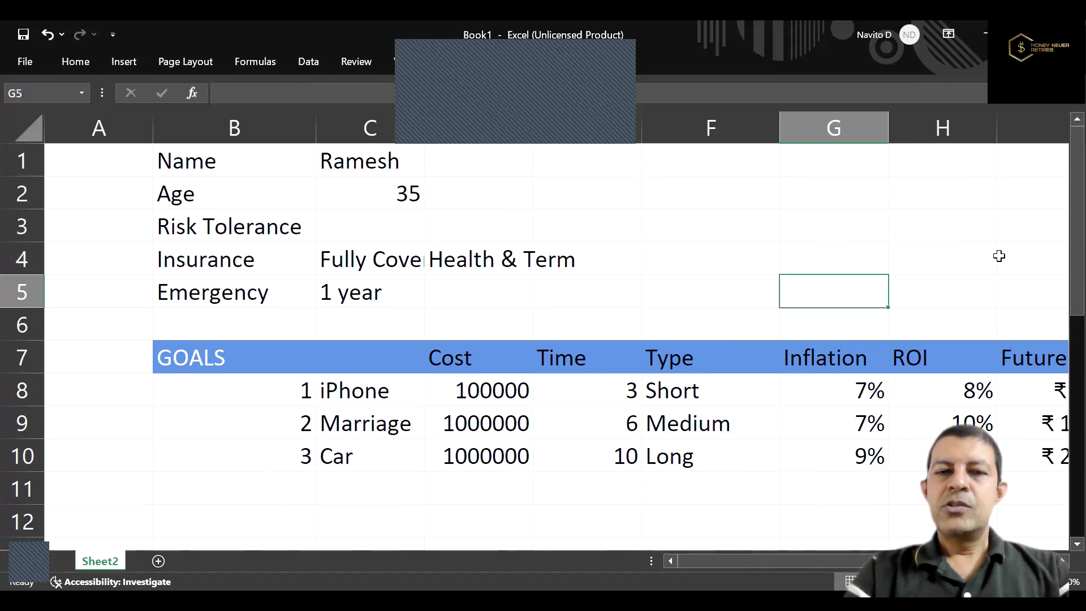
pyautogui.press('Right')
pyautogui.press('Right')
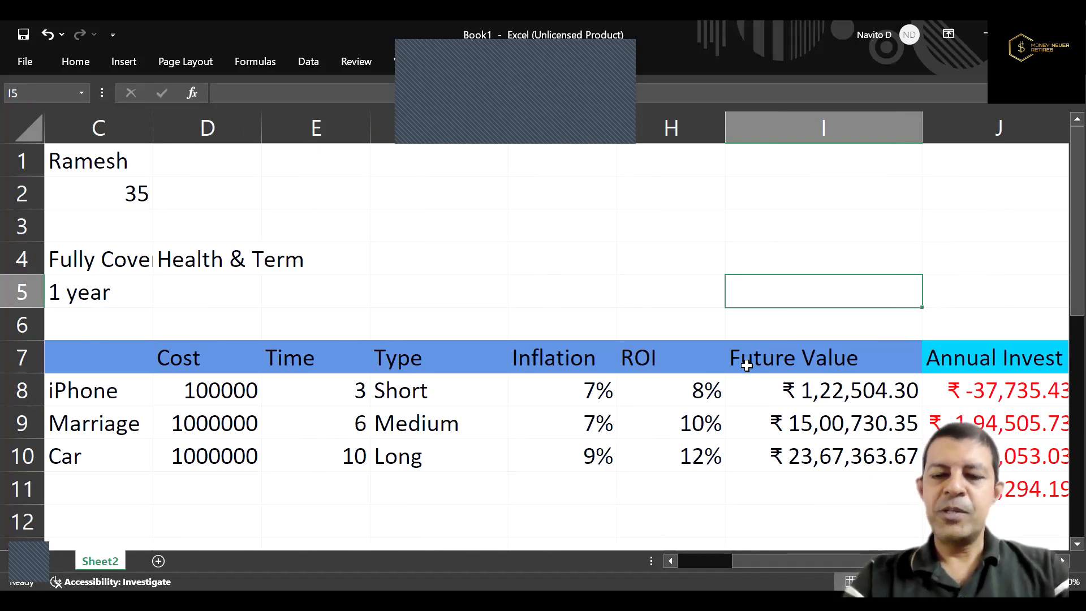
pyautogui.press('Down')
pyautogui.press('Down')
pyautogui.press('Left')
pyautogui.press('Left')
pyautogui.press('Left')
pyautogui.press('Left')
pyautogui.press('Left')
pyautogui.press('Left')
pyautogui.press('Left')
pyautogui.press('Left')
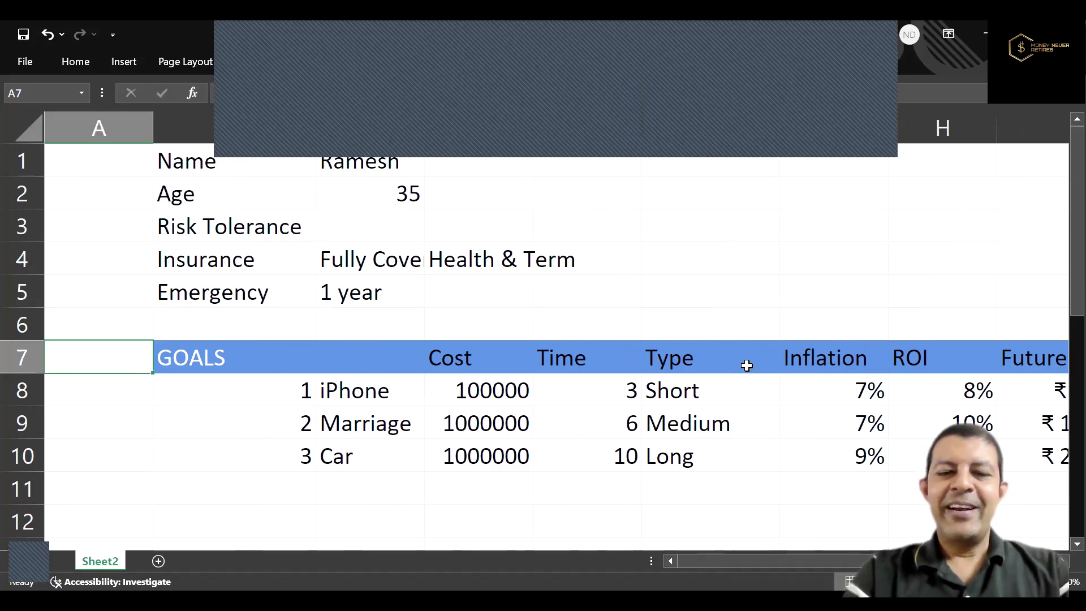
# Review the iPhone goal's row 8 from its goal number across to its existing investment in K8.
pyautogui.press('Down')
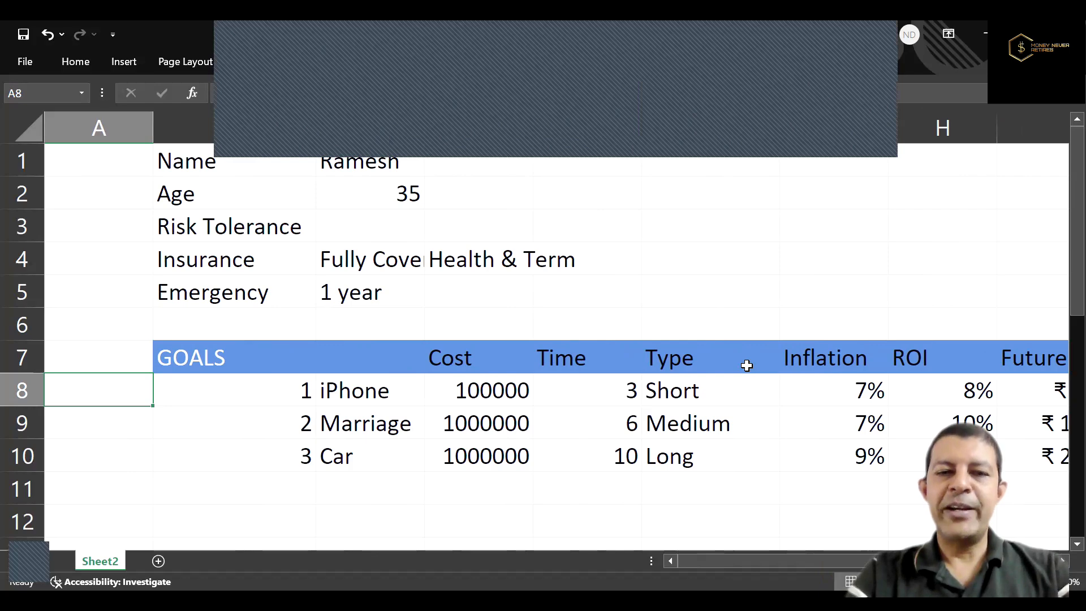
pyautogui.press('Right')
pyautogui.press('Right')
pyautogui.press('Right')
pyautogui.press('Right')
pyautogui.press('Right')
pyautogui.press('Right')
pyautogui.press('Right')
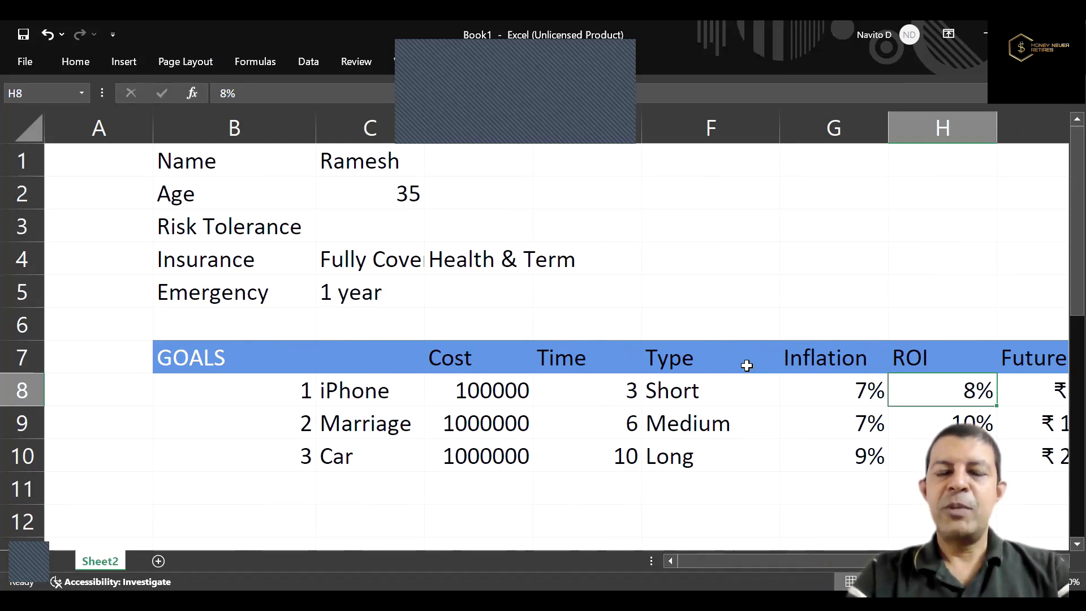
pyautogui.press('Right')
pyautogui.press('Right')
pyautogui.press('Right')
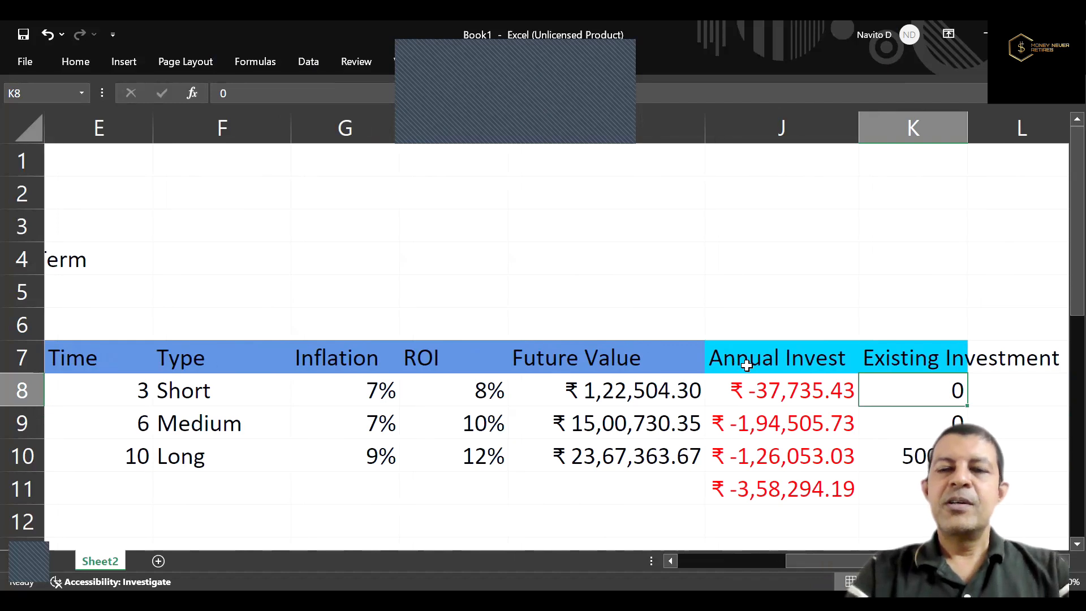